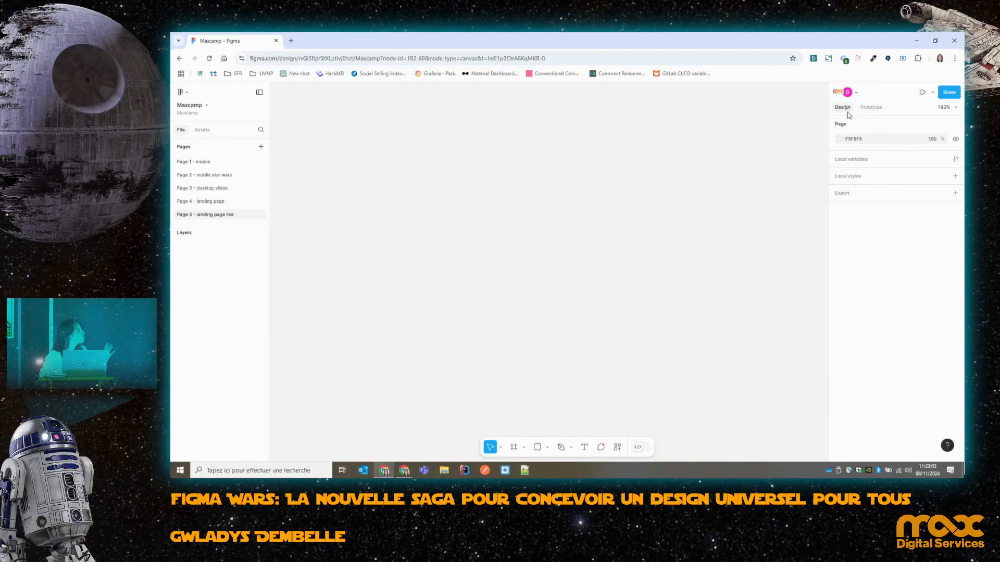
click(881, 108)
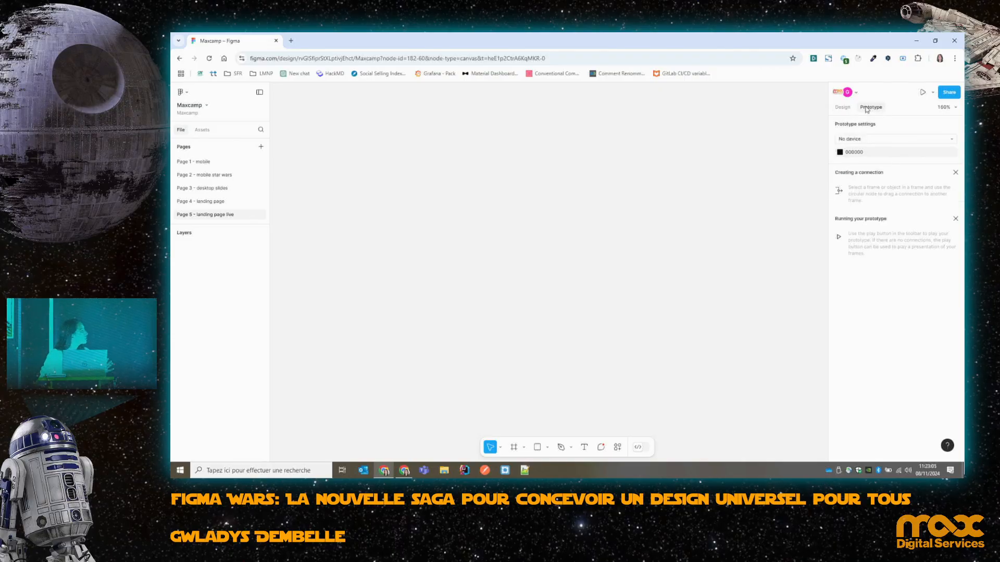
click(849, 109)
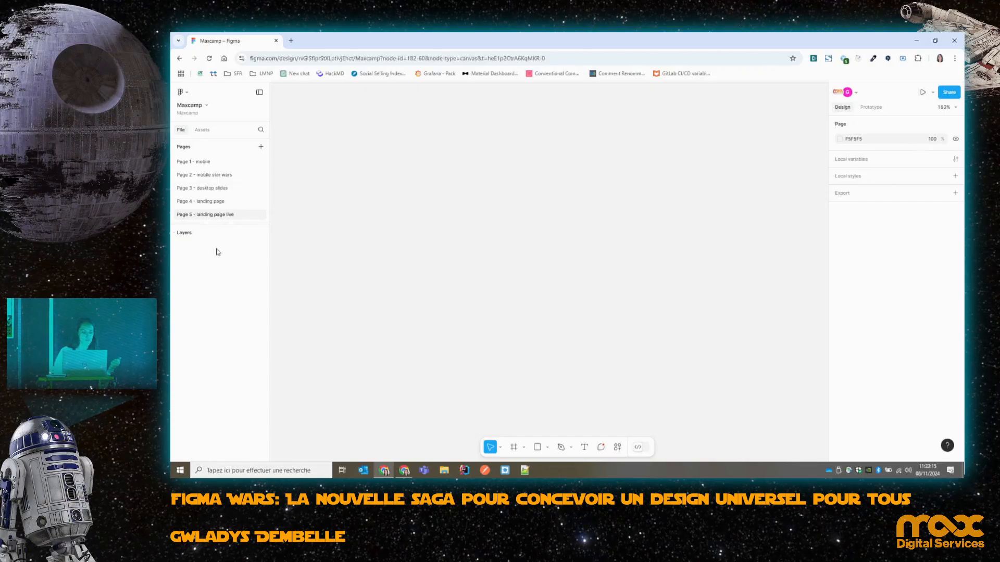
Create a frame from the Desktop preset, resize it to 1920 × 980 and turn off content clipping.
click(513, 446)
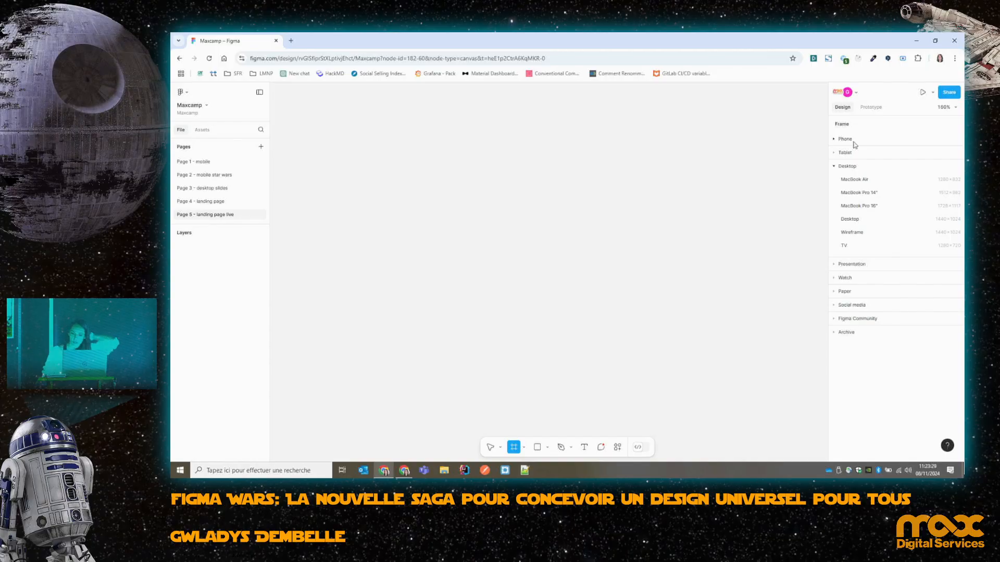
click(854, 219)
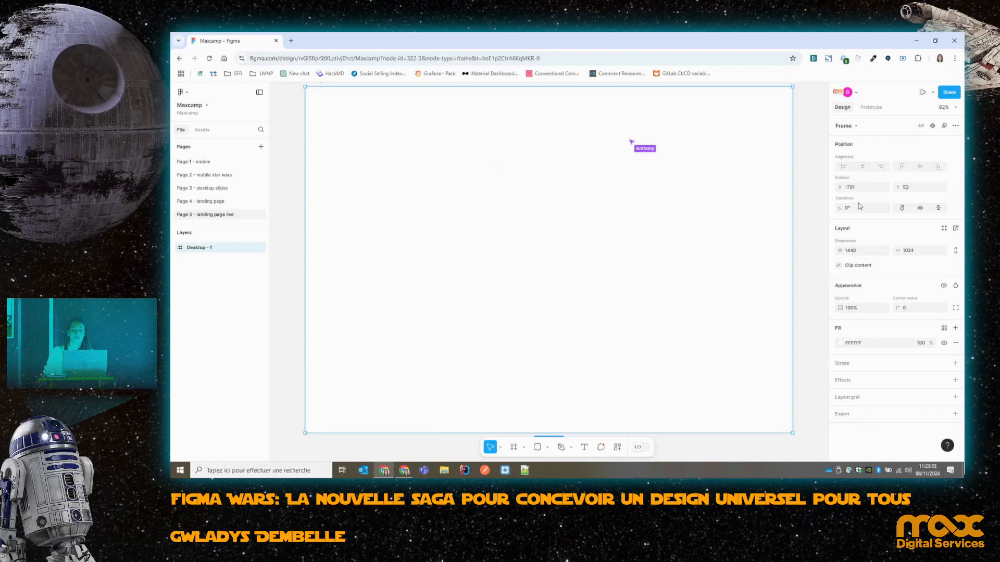
click(861, 252)
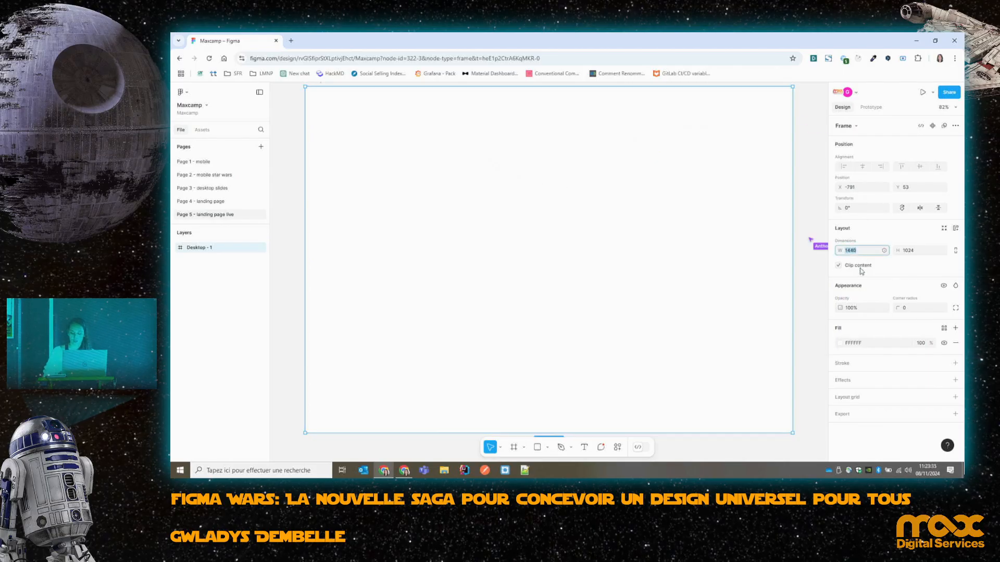
click(919, 253)
text(980)
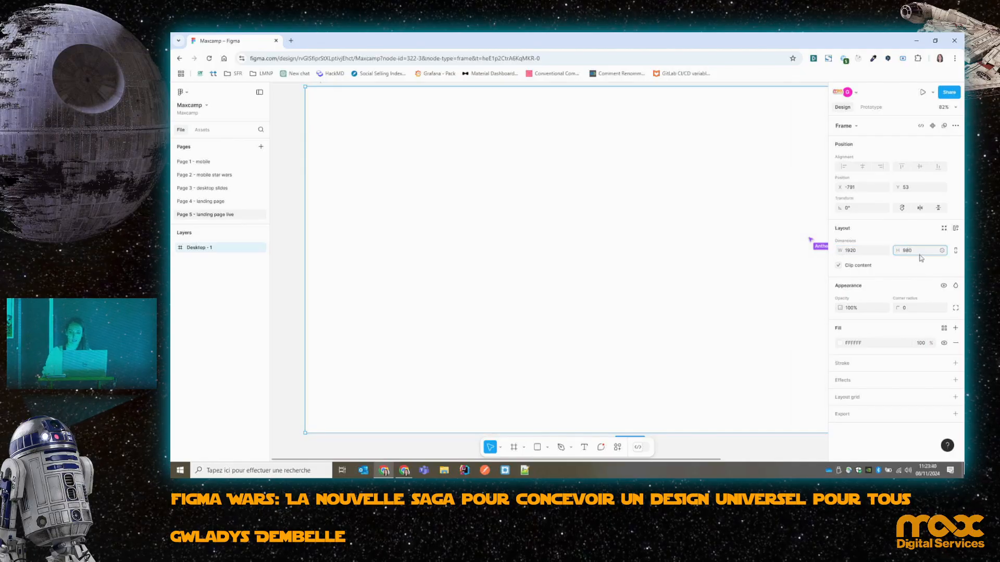
key(Return)
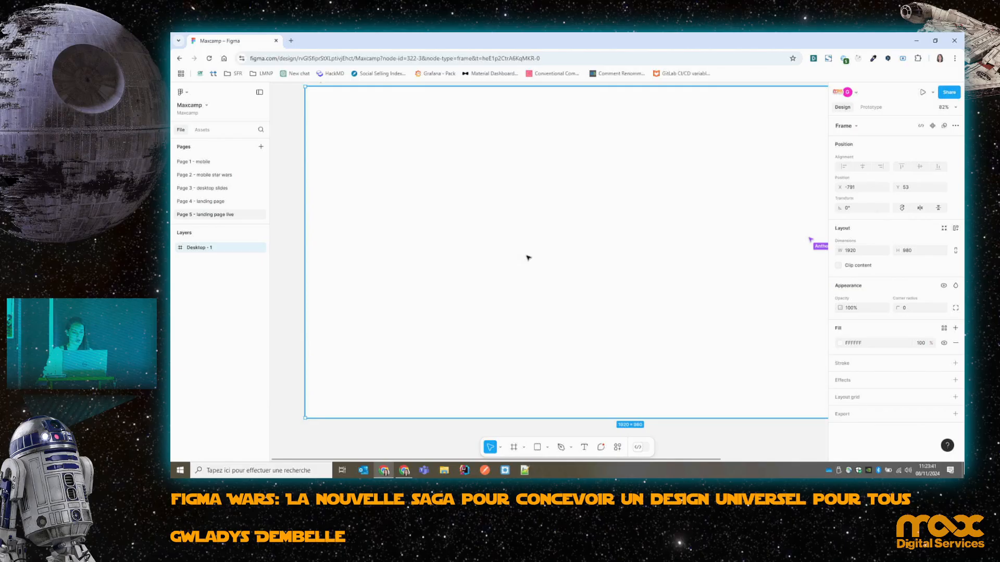
Change the desktop frame's fill to black, 000000.
scroll(588, 258, down, 3)
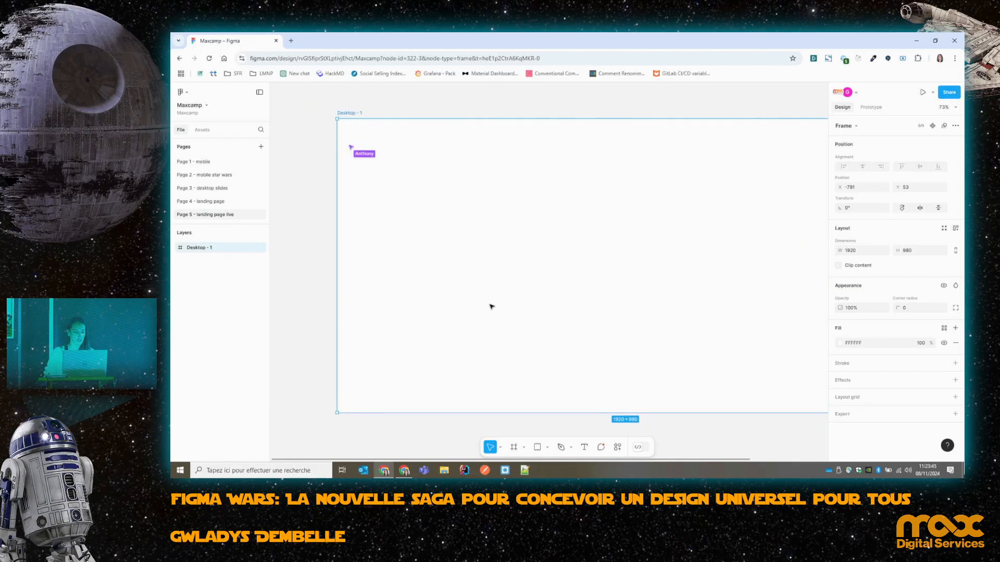
scroll(491, 305, down, 3)
scroll(492, 307, up, 5)
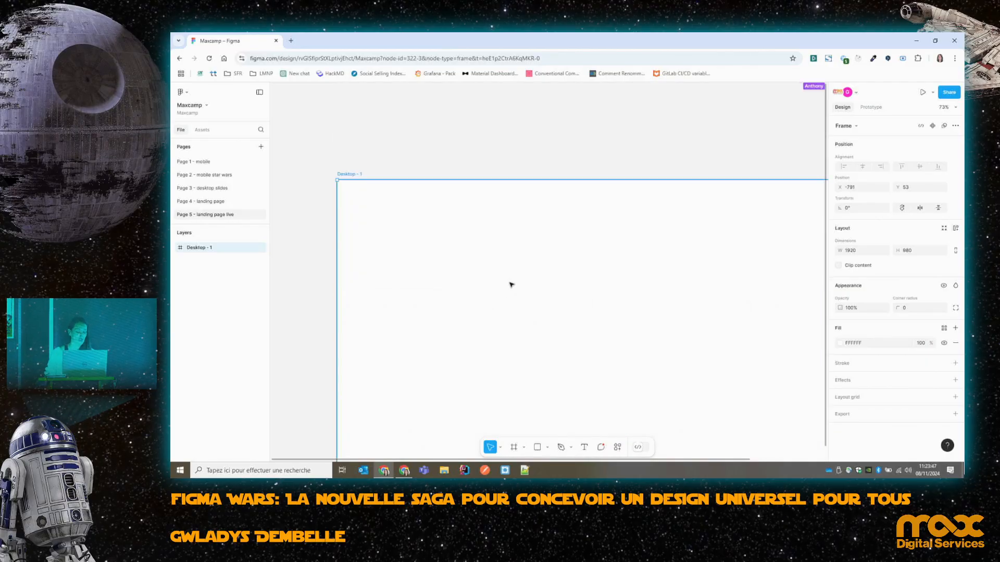
scroll(509, 276, down, 3)
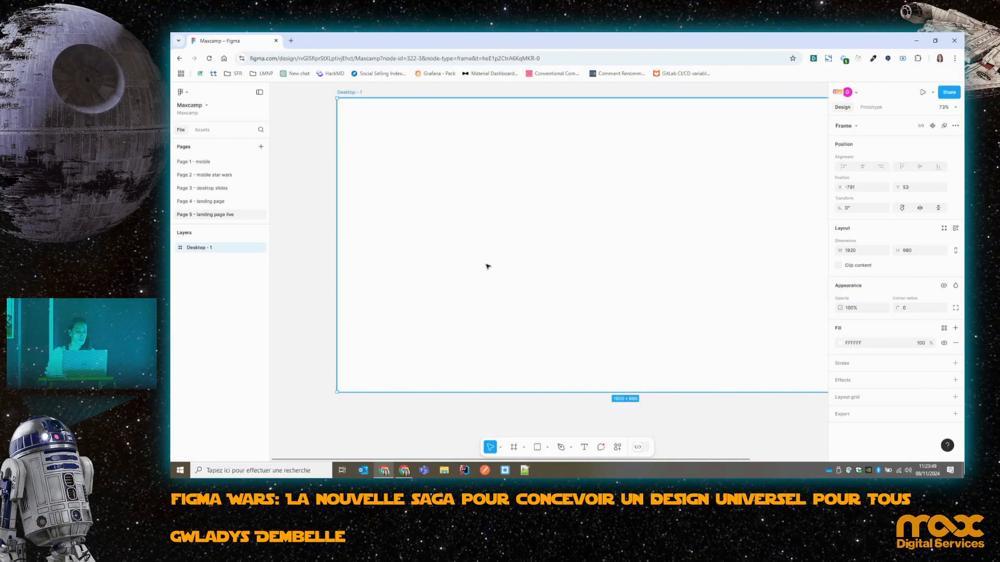
scroll(525, 264, up, 1)
scroll(524, 263, down, 1)
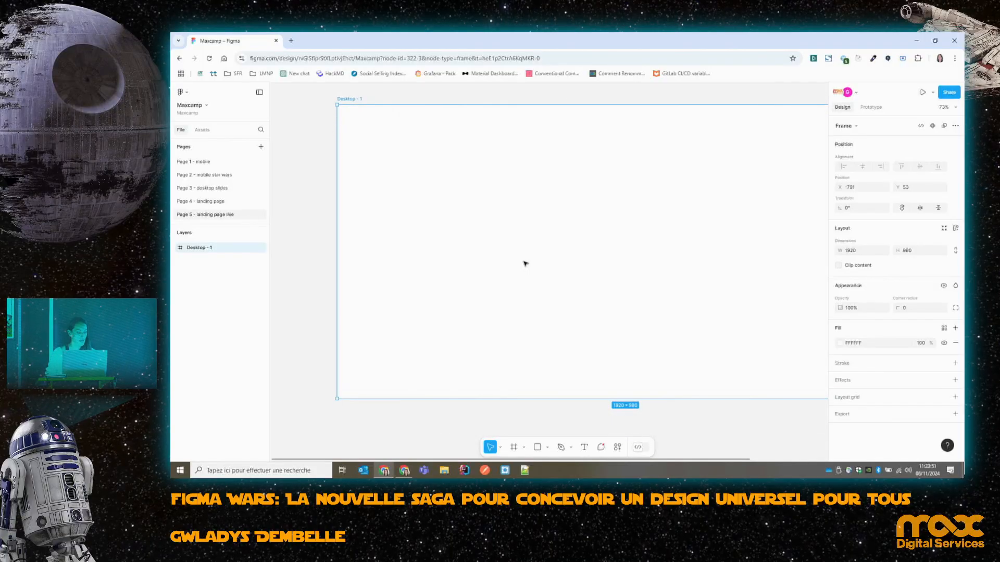
scroll(525, 263, right, 4)
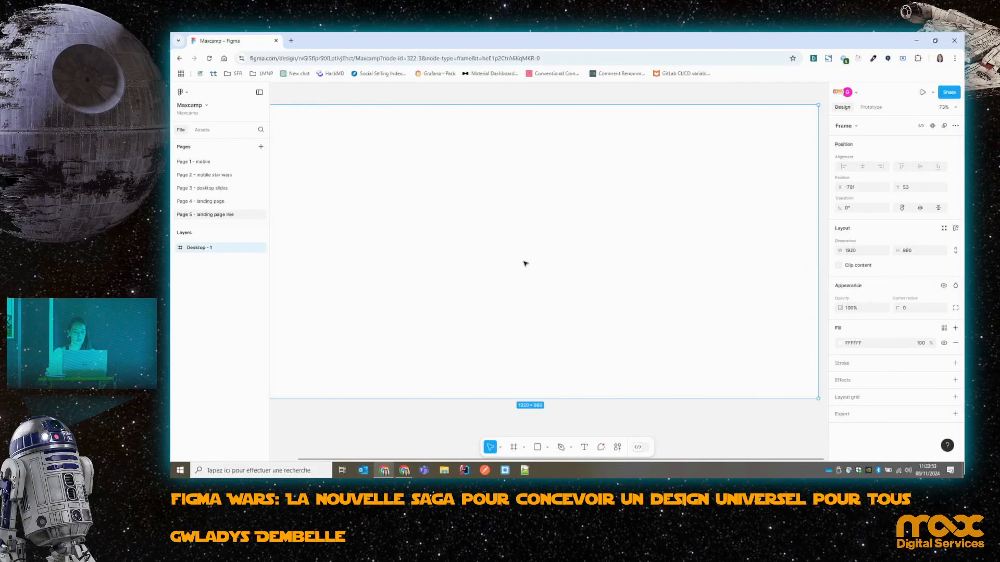
scroll(525, 263, left, 1)
key(shift+2)
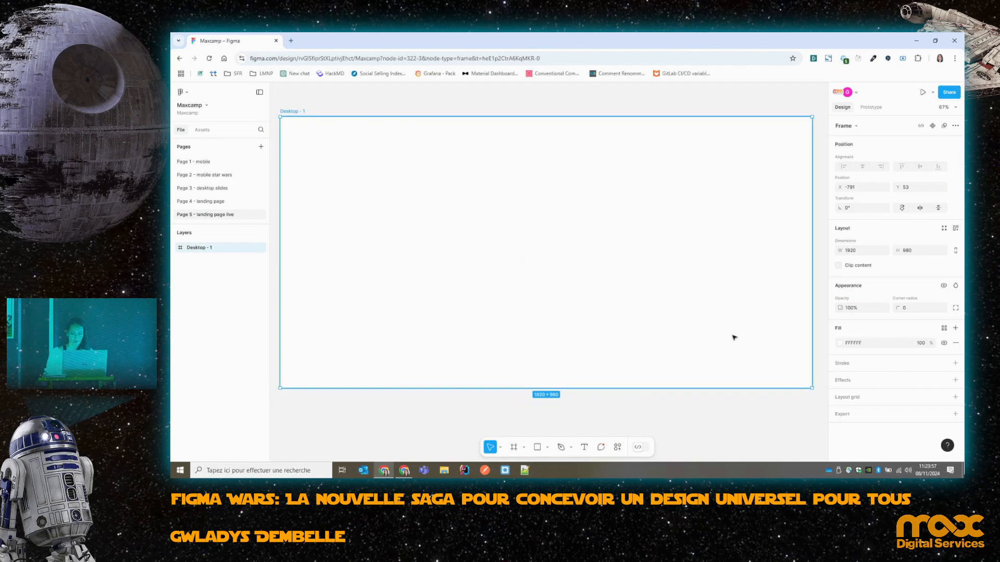
click(840, 344)
drag(748, 345, 696, 374)
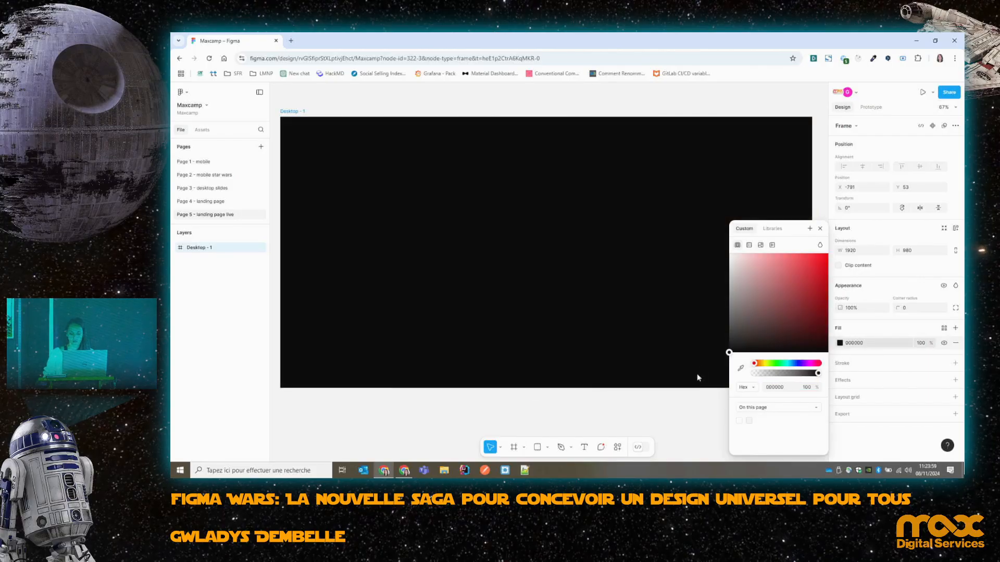
key(Escape)
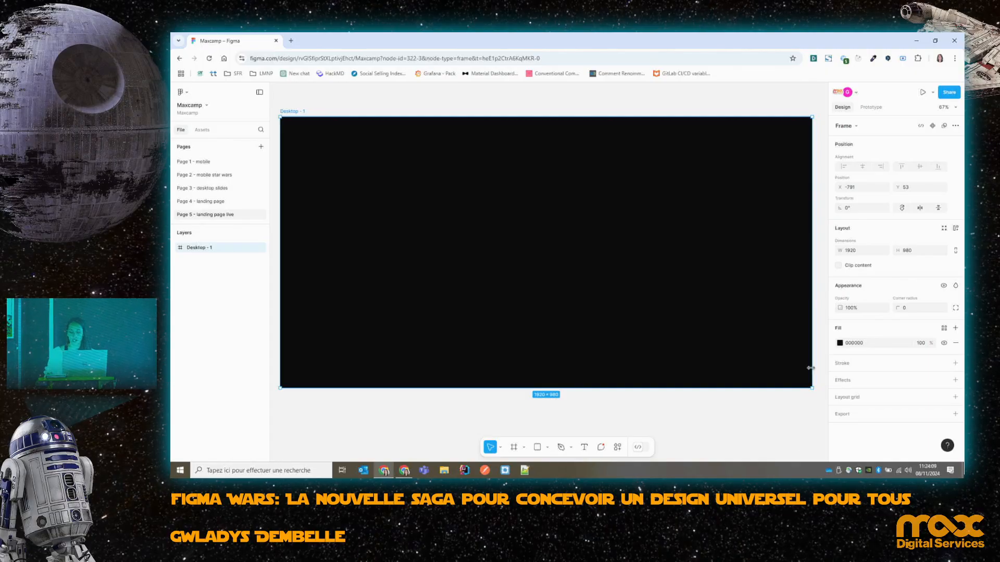
Add a column layout grid to the frame and color it mint green 1DFFBF at 30% opacity.
click(955, 397)
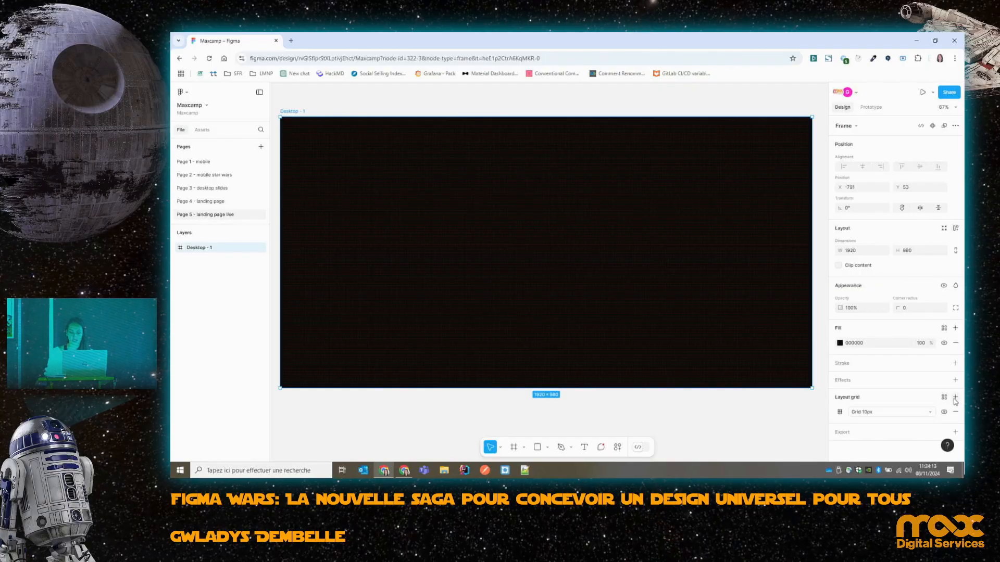
click(839, 412)
click(764, 414)
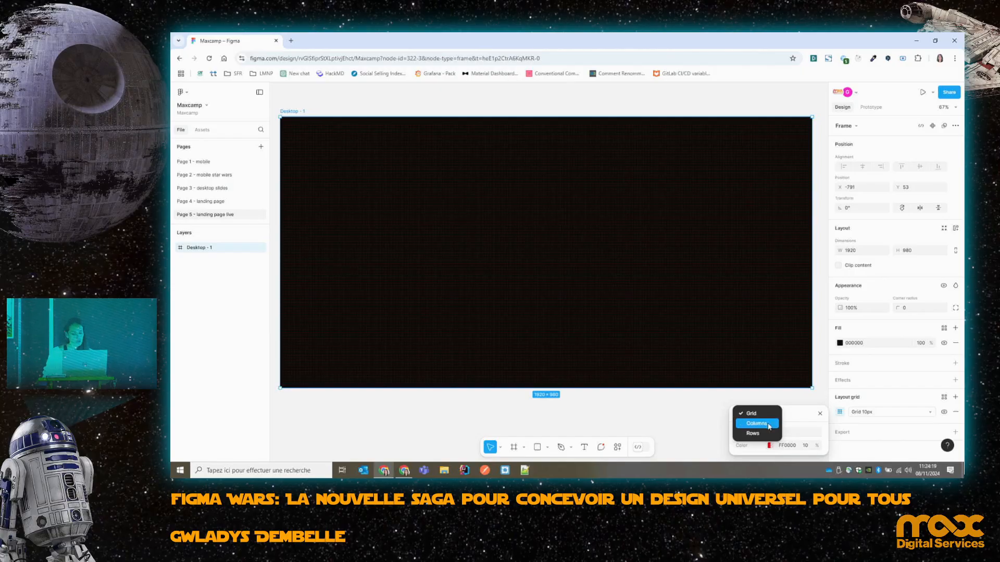
click(769, 427)
click(769, 392)
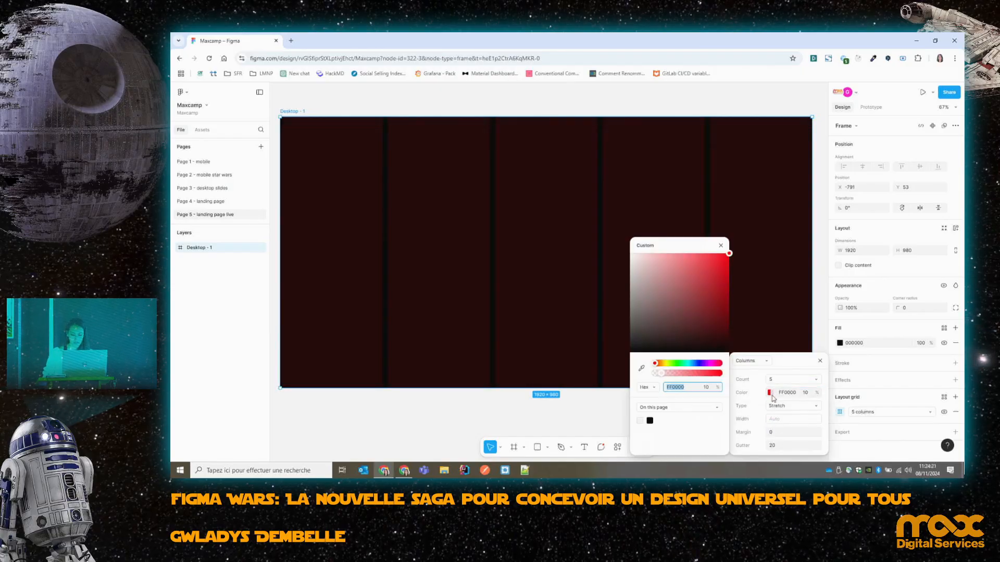
mouse_move(698, 363)
mouse_down()
mouse_move(677, 365)
mouse_move(686, 366)
mouse_up()
drag(707, 268, 717, 254)
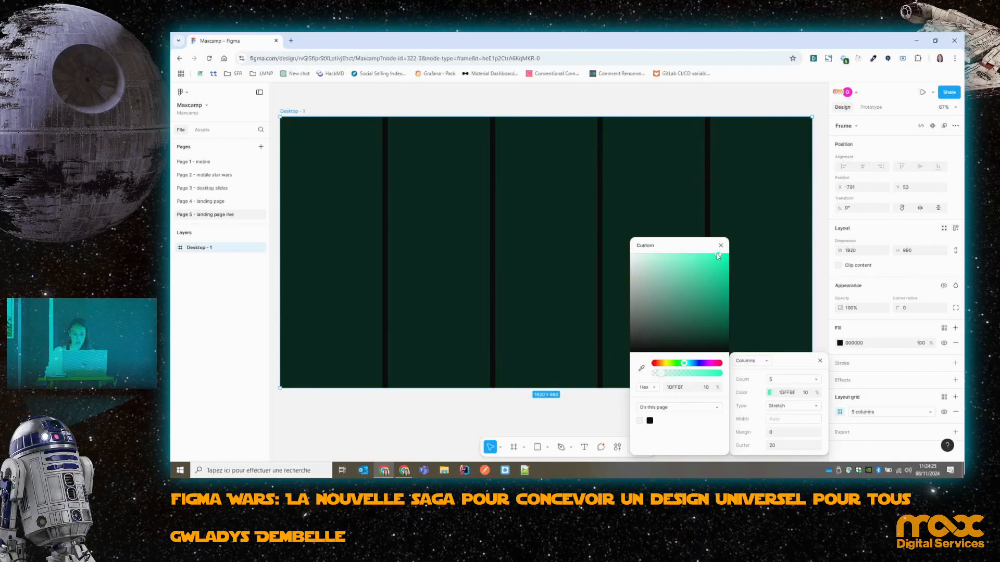
drag(662, 373, 675, 374)
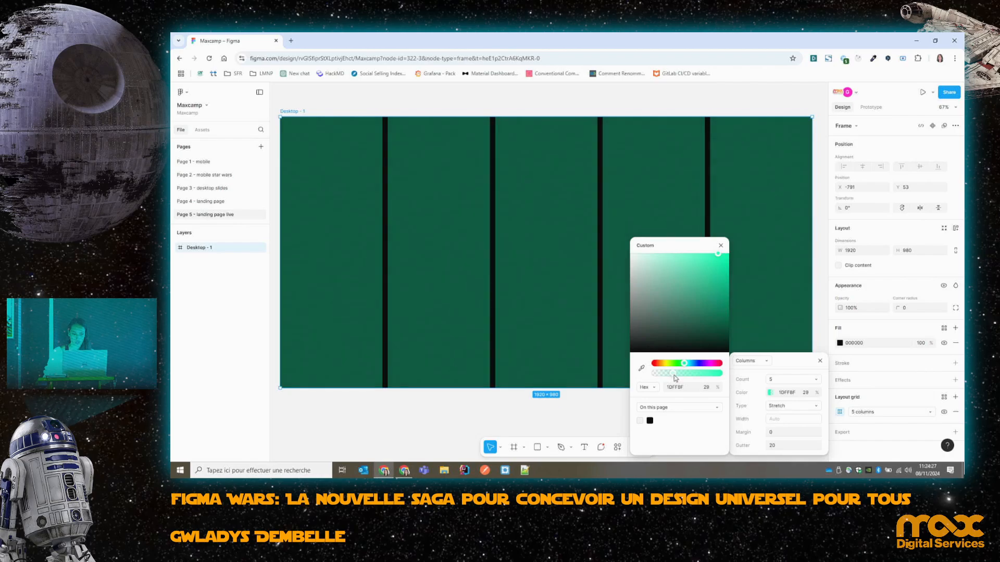
Set the layout grid to 16 centered columns with a width of 72 and a gutter of 15.
click(774, 384)
text(16)
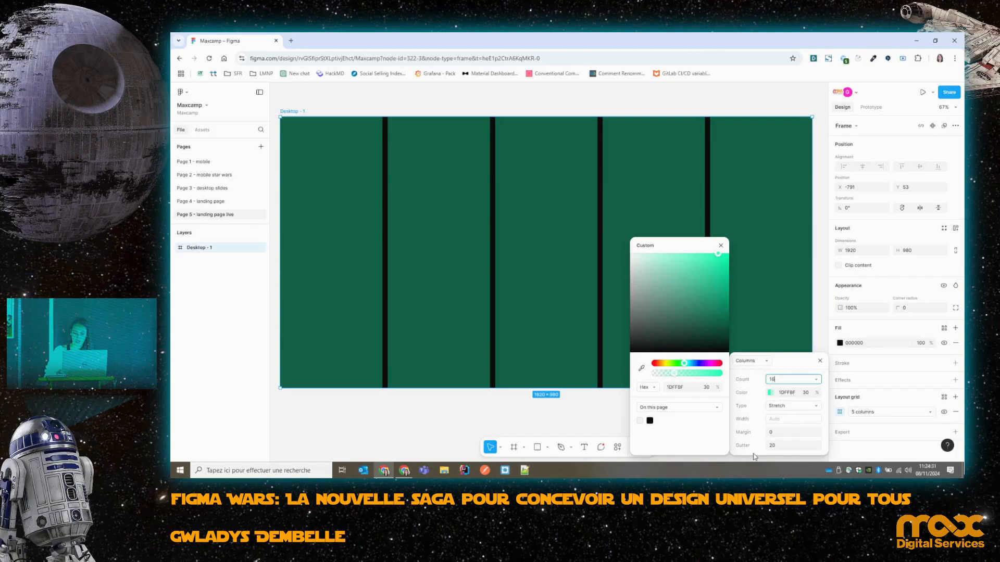
click(792, 406)
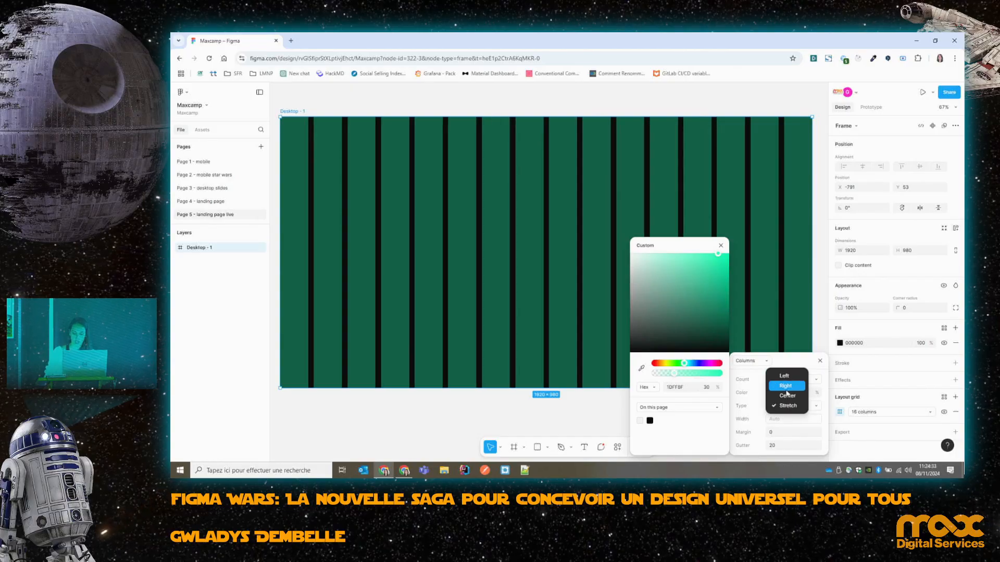
click(792, 399)
click(781, 448)
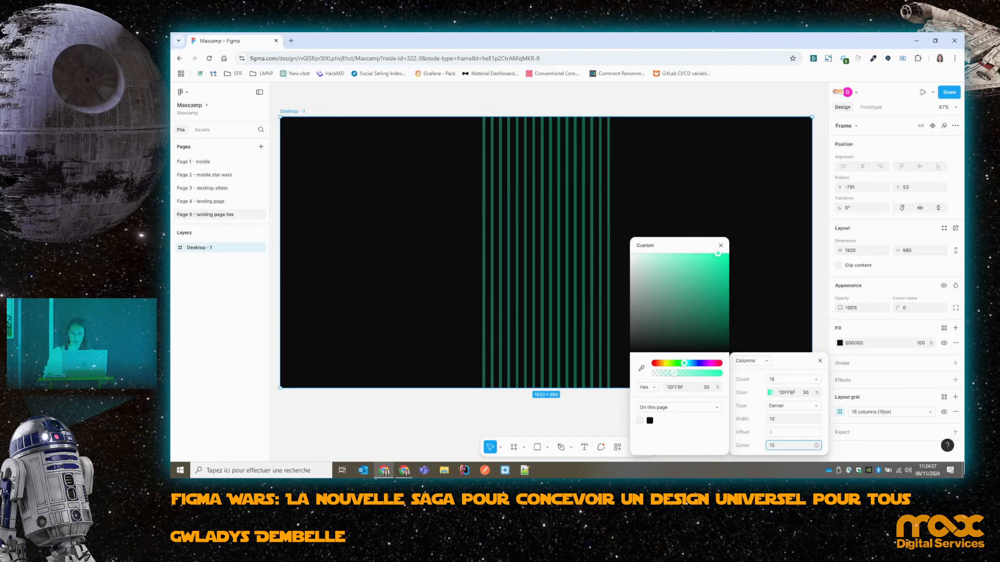
click(781, 421)
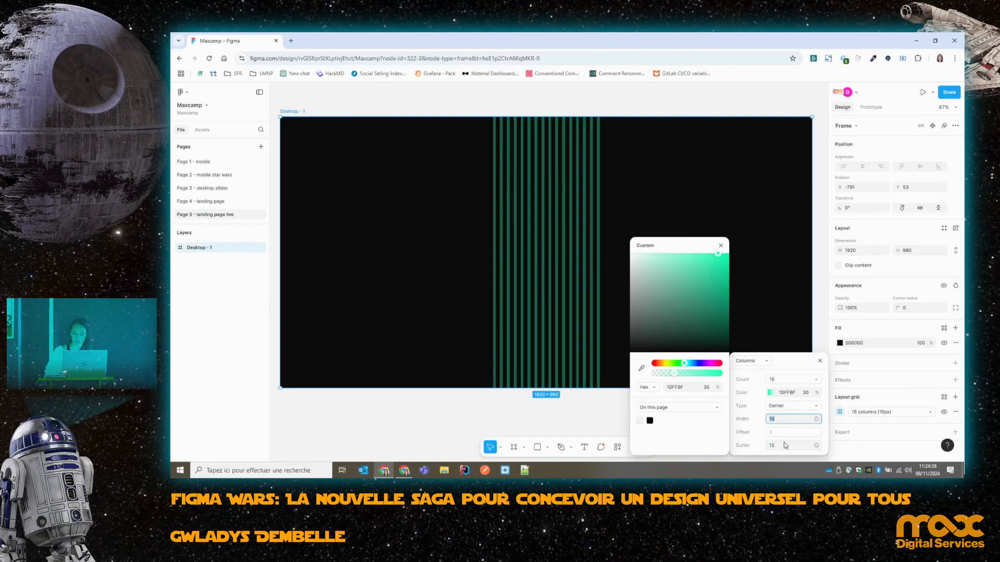
key(Return)
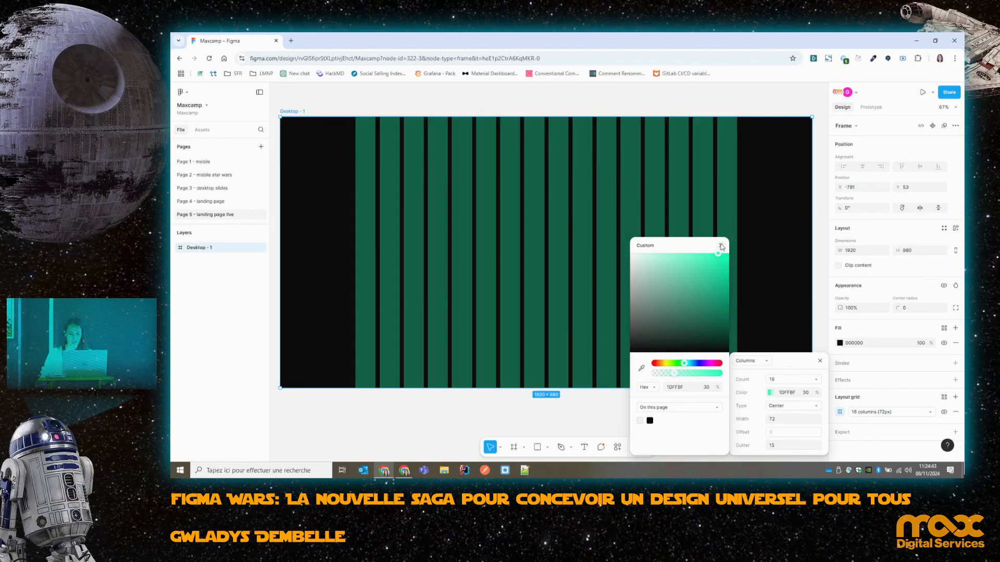
click(721, 245)
click(820, 361)
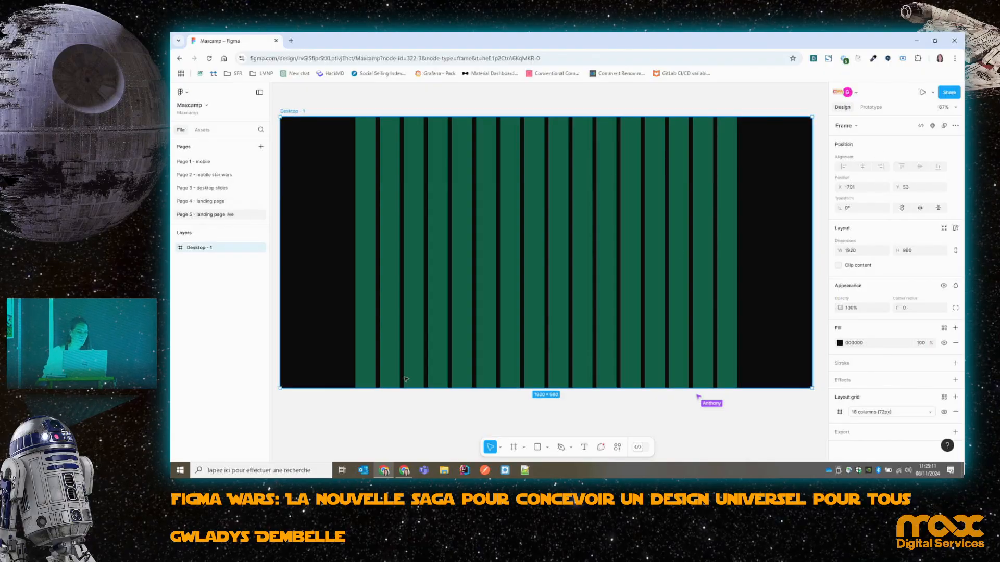
Add the text "Star Wars - Figma" near the top of the frame, starting in the first grid column.
click(583, 448)
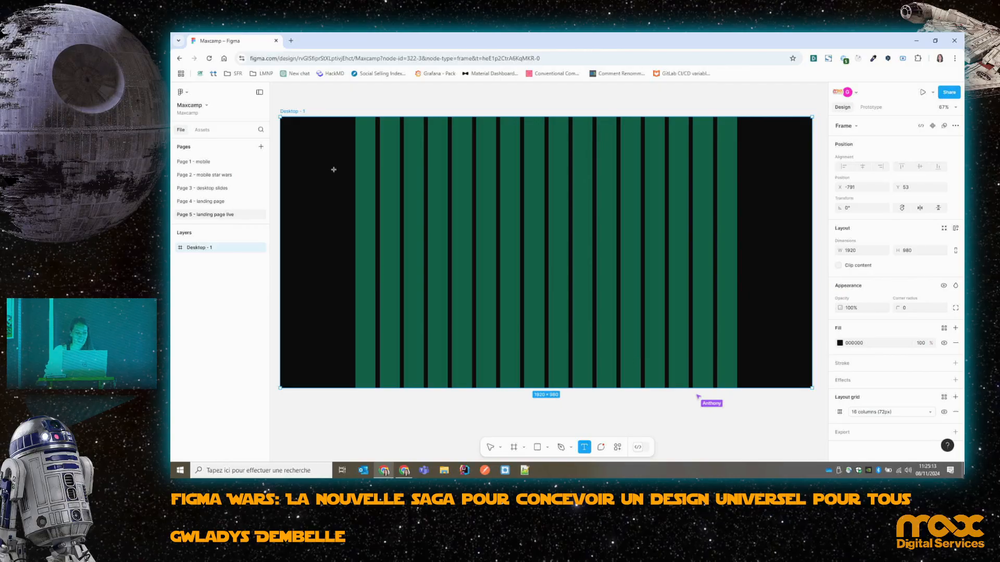
click(362, 138)
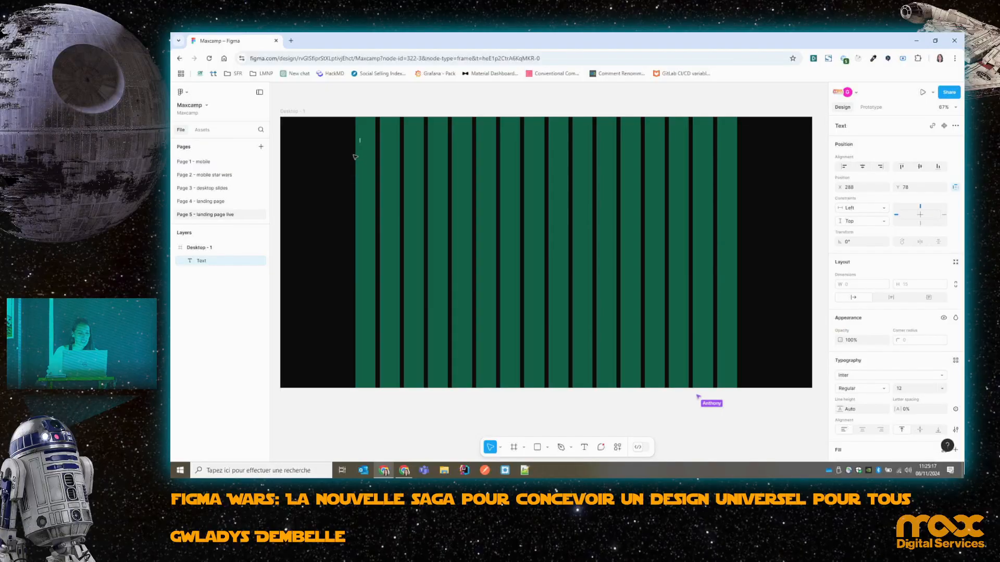
scroll(355, 157, up, 10)
scroll(419, 184, up, 3)
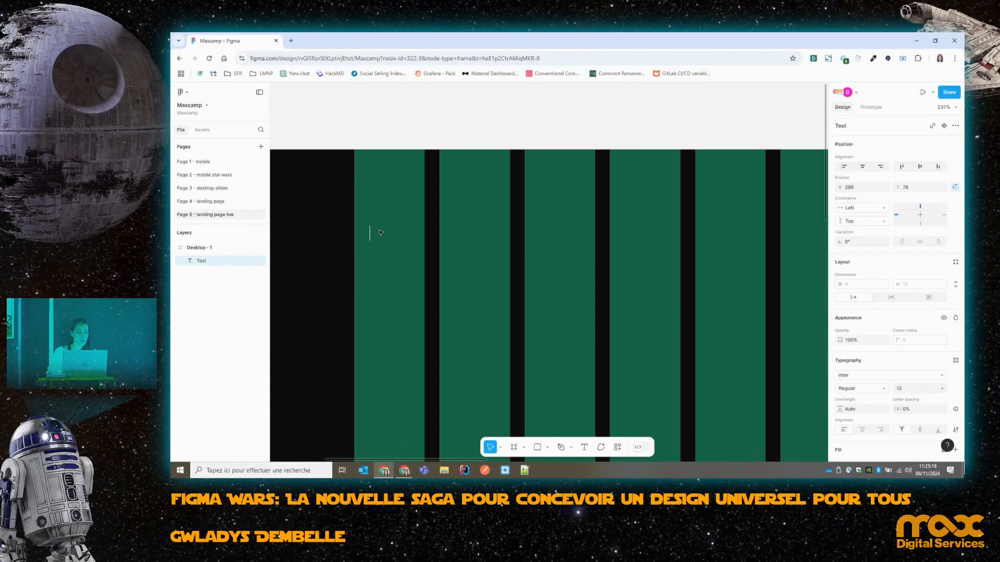
text(Star)
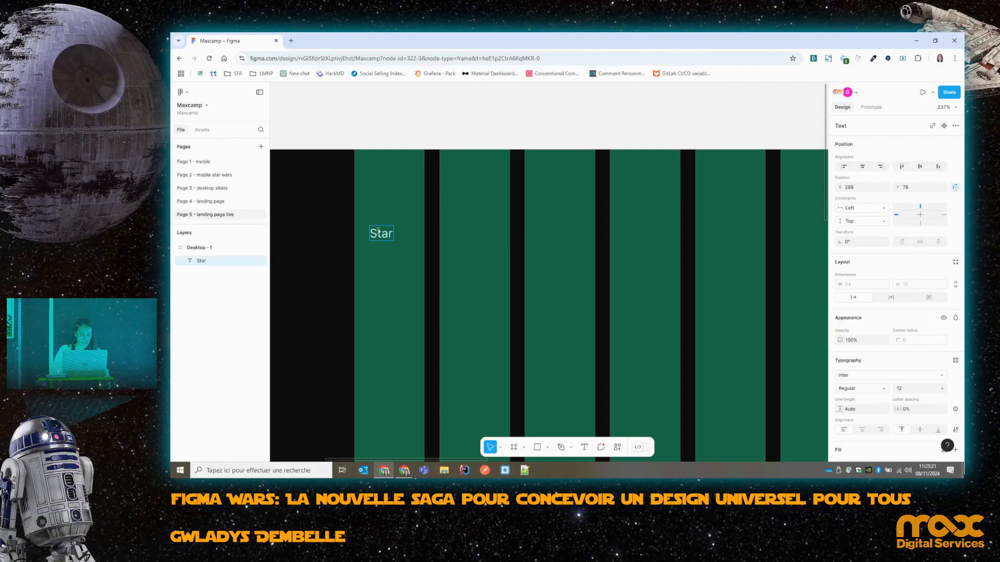
text( Wars - )
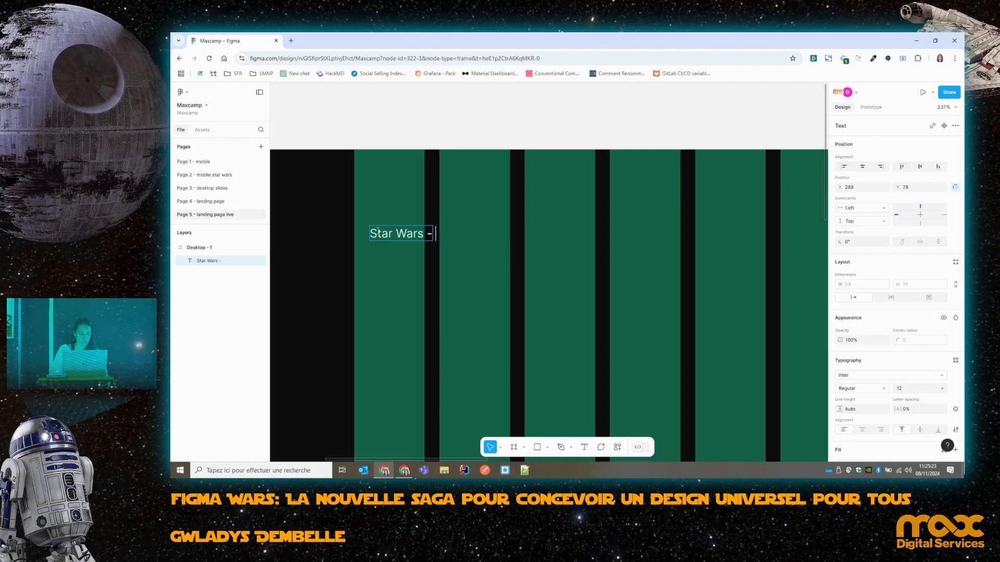
text(Fig)
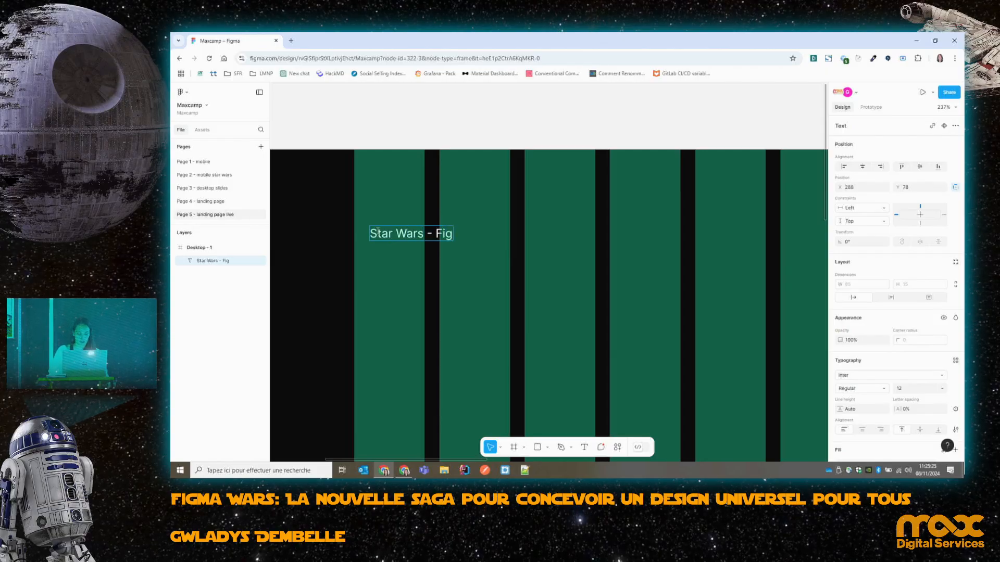
text(ma)
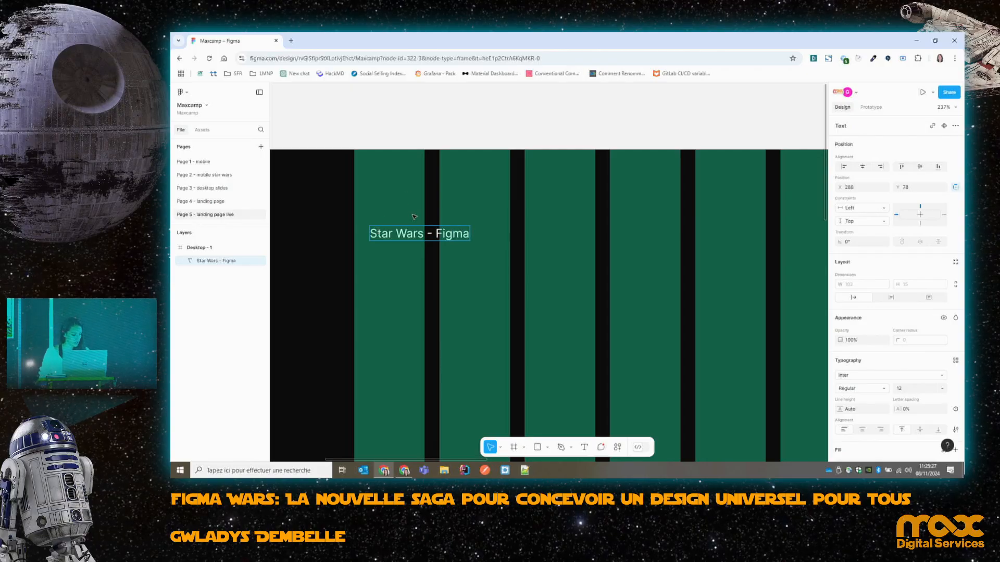
Format the "Star Wars - Figma" text in Montserrat Bold at size 20.
key(ctrl+a)
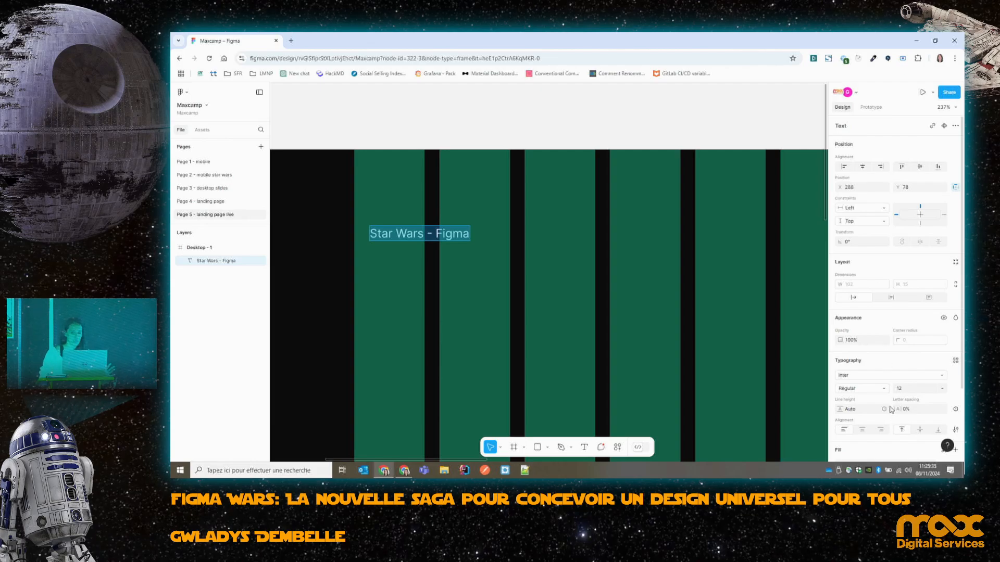
click(857, 376)
text(Mo)
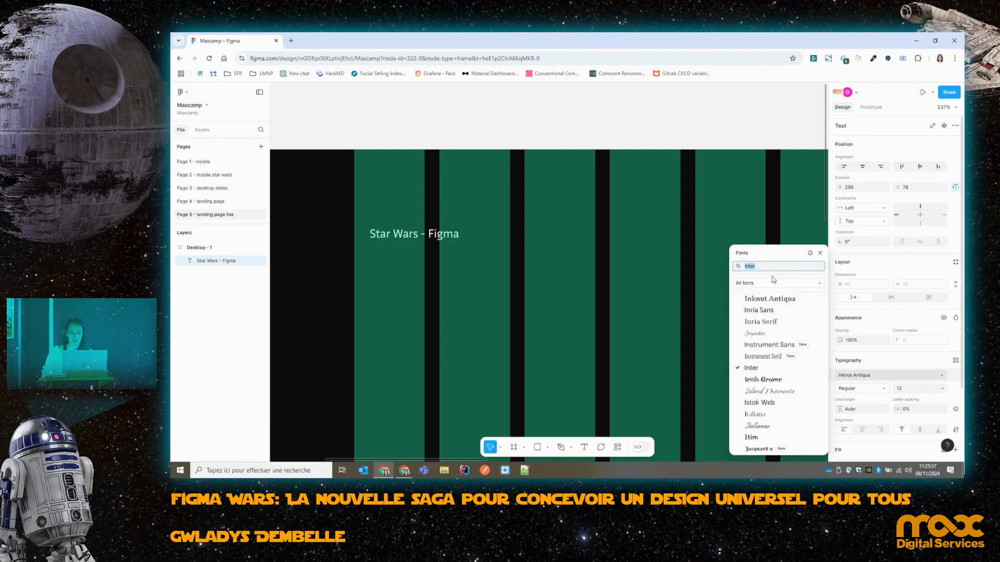
text(ntserrat)
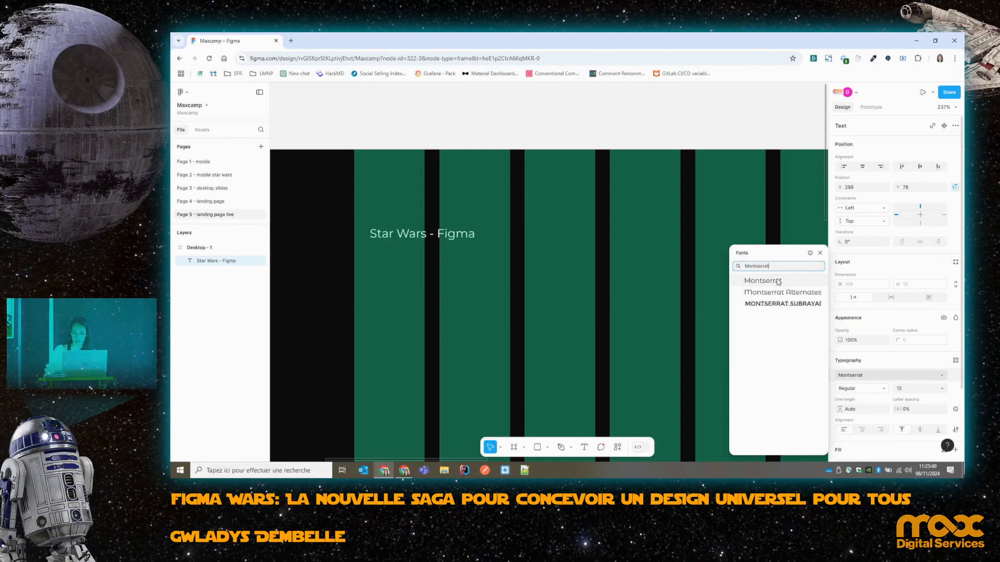
click(778, 282)
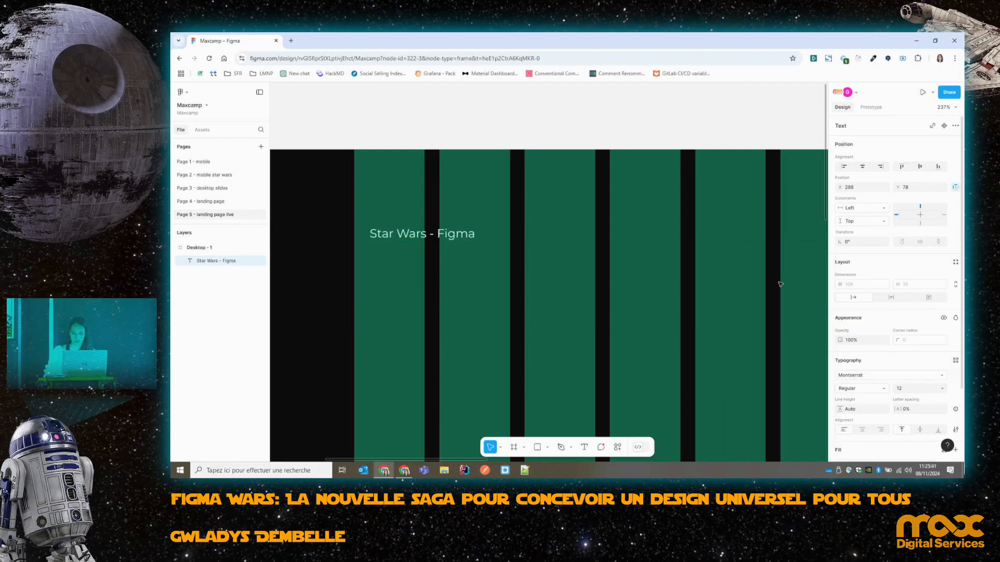
click(909, 392)
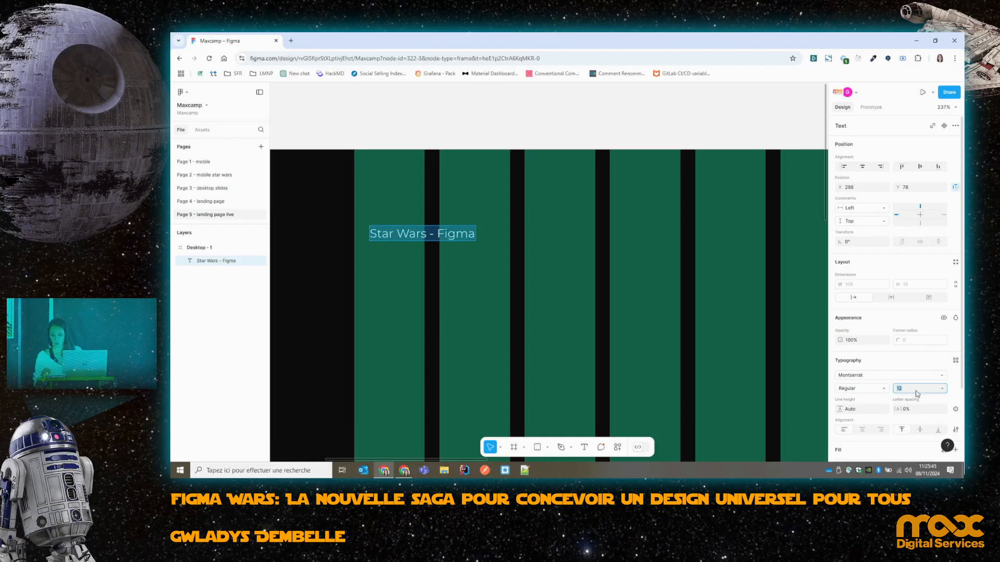
text(20)
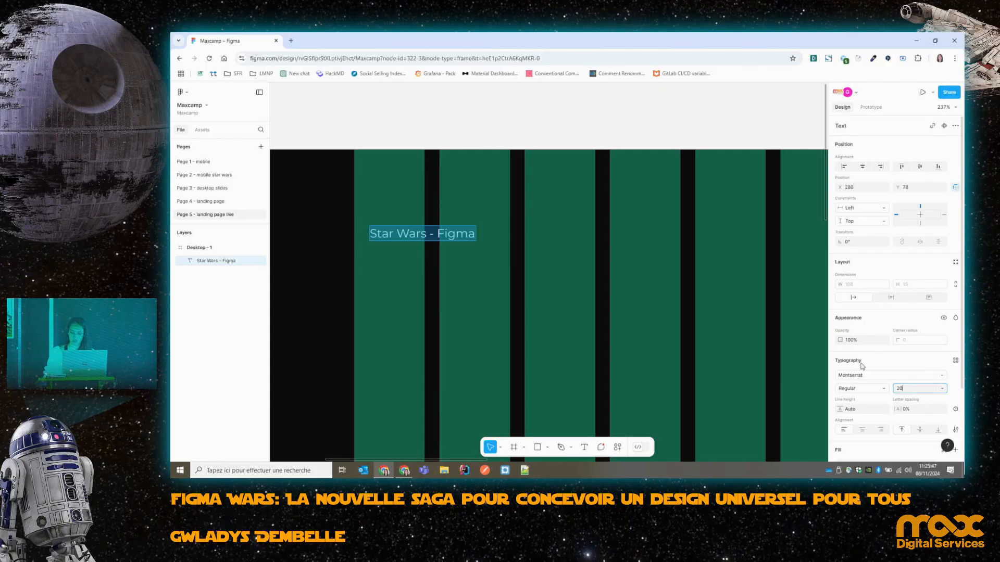
click(857, 390)
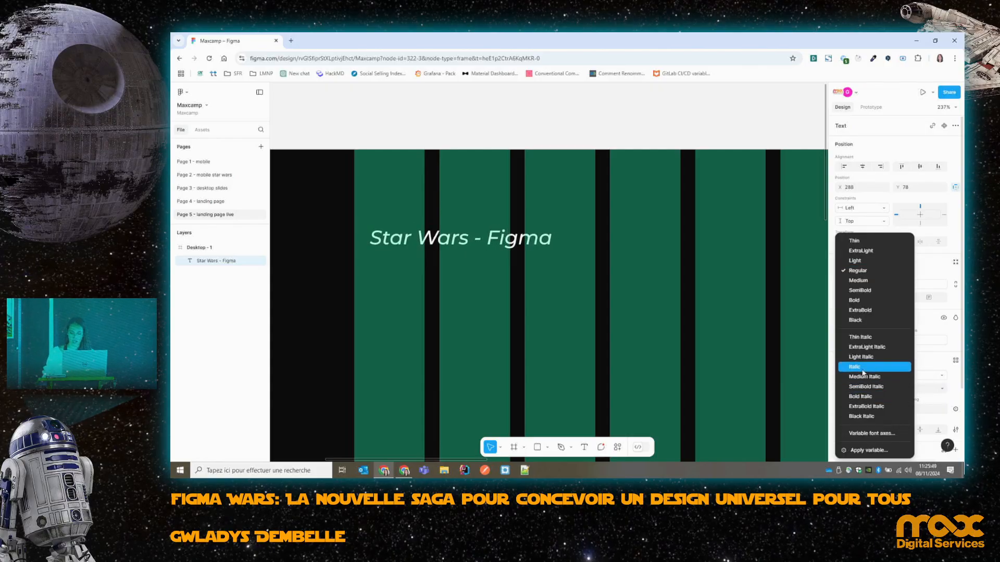
click(867, 300)
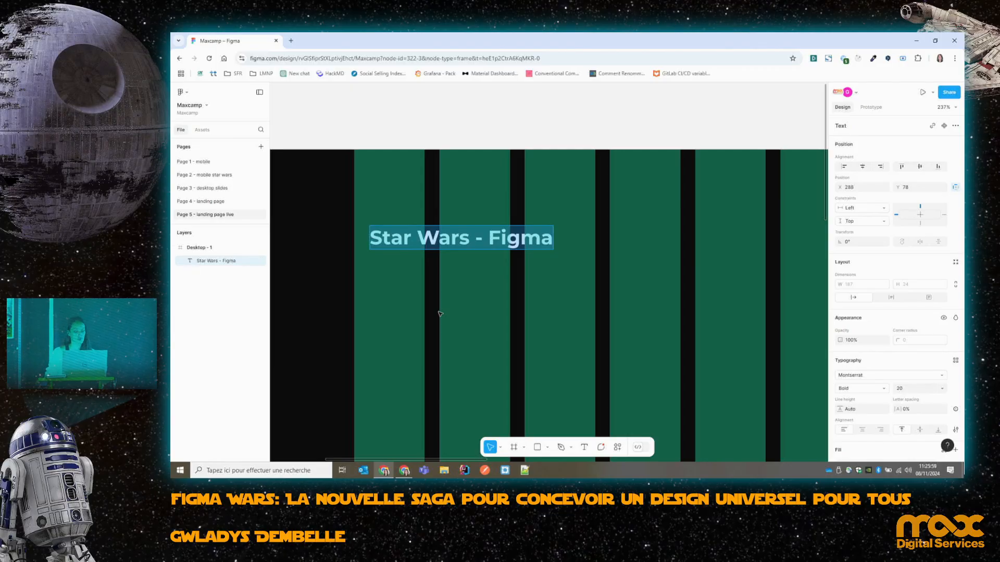
Draw a circle about 17 × 17 at the start of the first grid column, beside the header text.
click(547, 449)
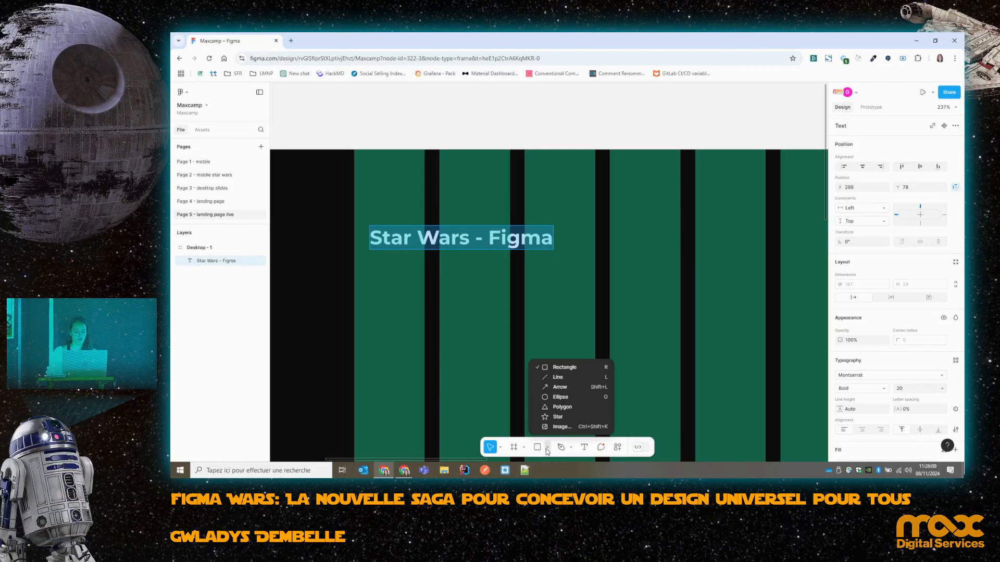
click(549, 406)
drag(357, 227, 373, 245)
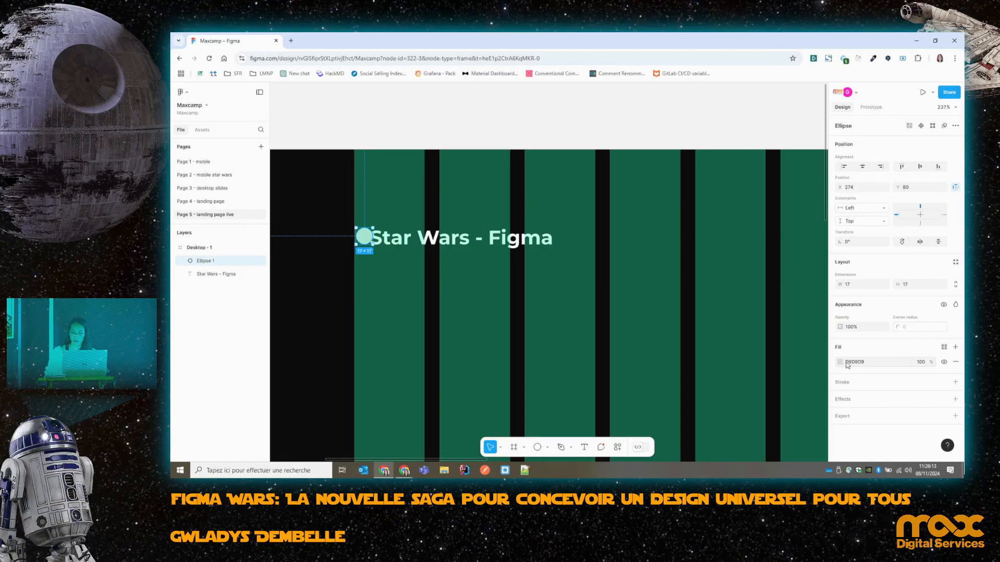
Remove the circle's fill and give it an inside stroke of weight 4 in white, FFFFFF.
click(956, 362)
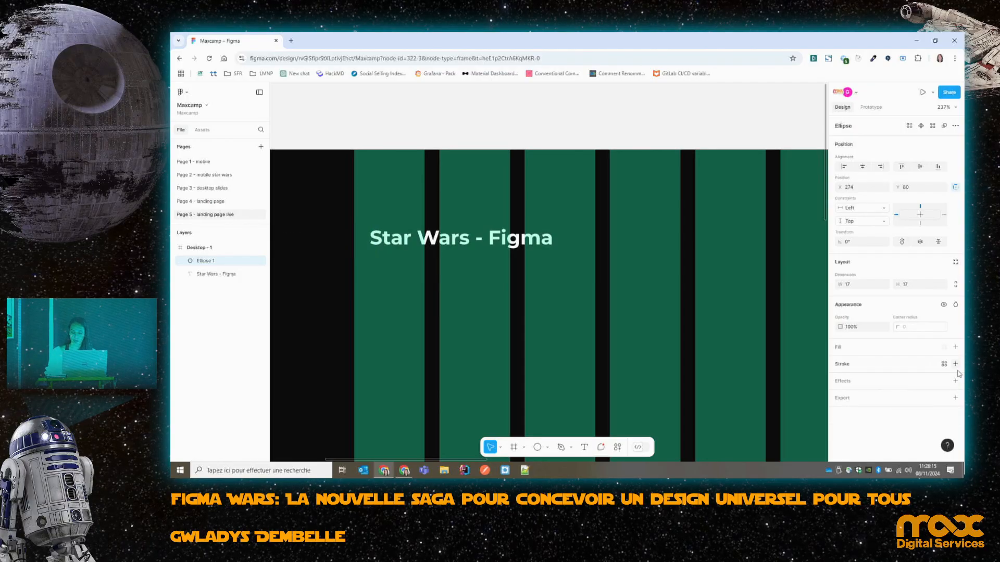
click(956, 364)
click(918, 399)
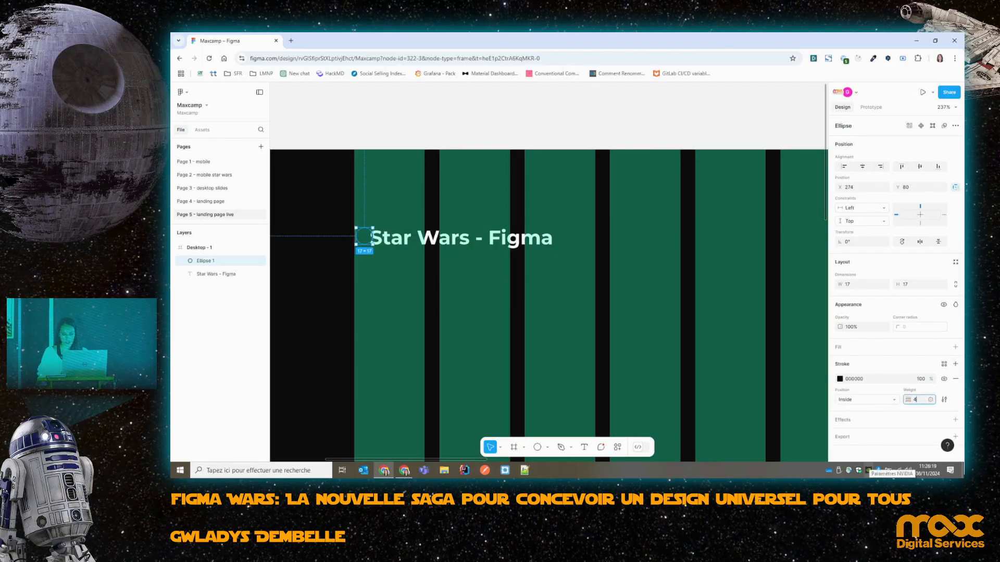
click(839, 378)
drag(745, 281, 717, 236)
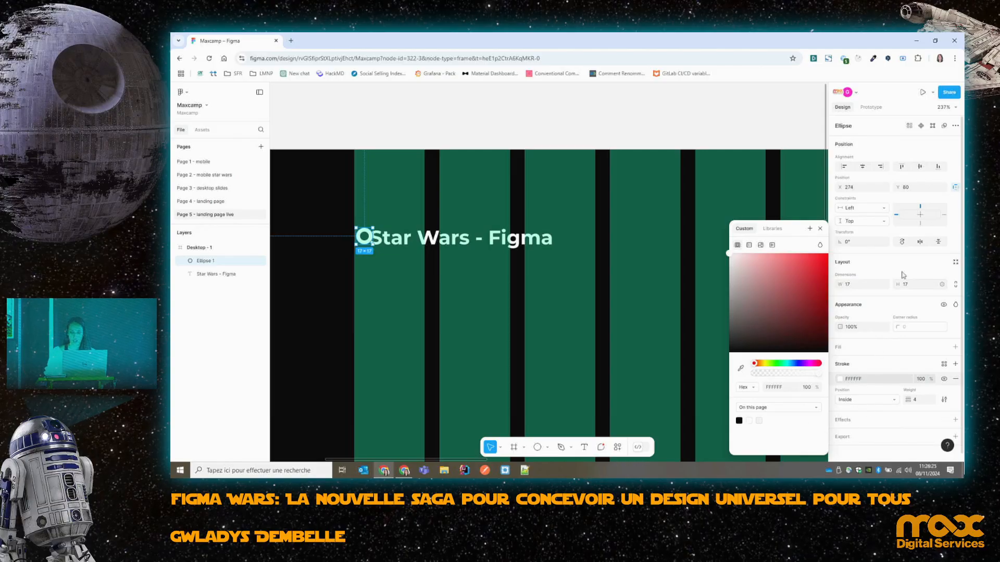
Set the circle's width and height to 20.
click(851, 286)
text(20)
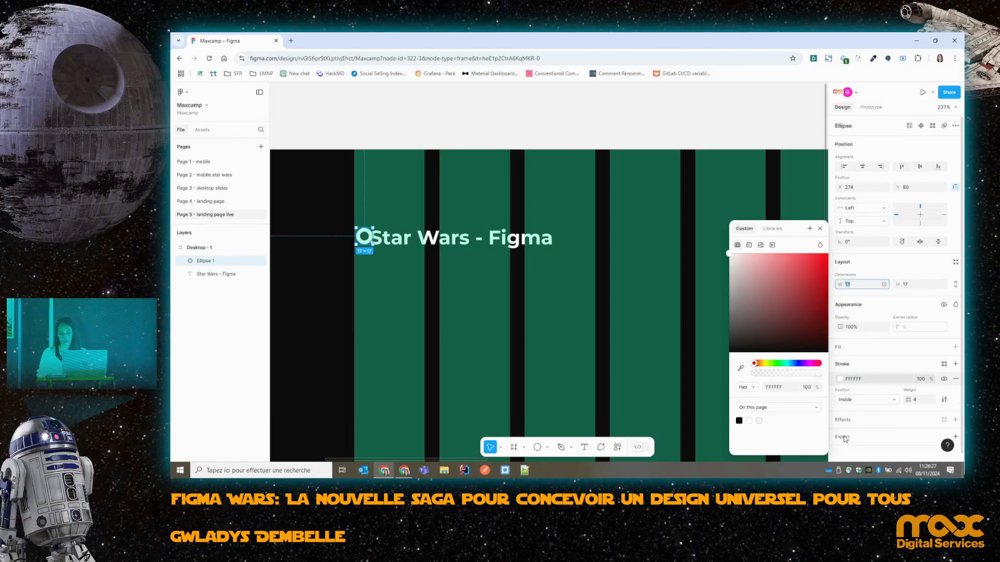
click(909, 286)
text(20)
key(Return)
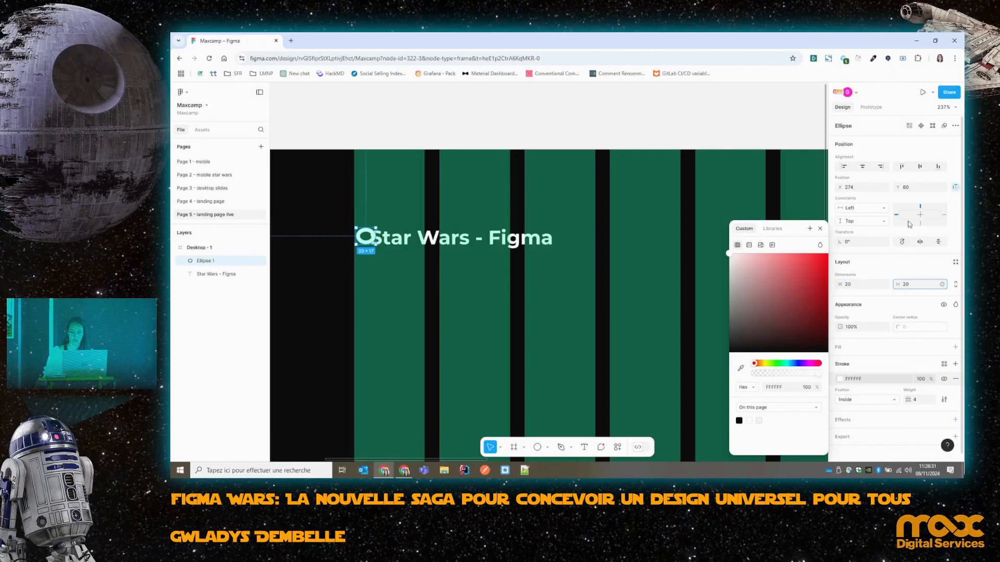
key(Escape)
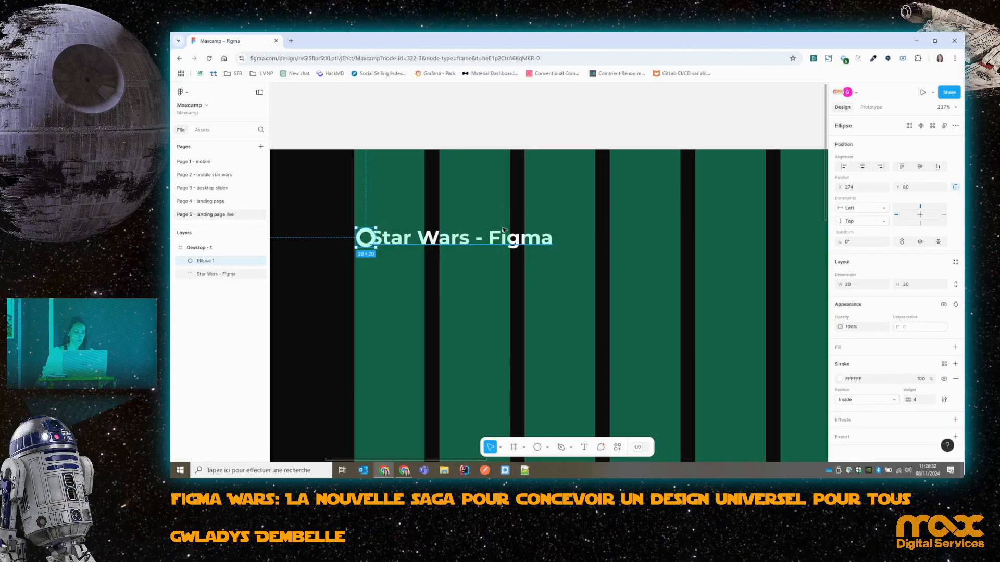
Move the "Star Wars - Figma" text away from the circle to X 304, leaving a gap of 10.
click(394, 241)
mouse_move(392, 241)
mouse_down()
mouse_move(431, 240)
mouse_move(440, 214)
mouse_move(422, 242)
mouse_move(401, 244)
mouse_up()
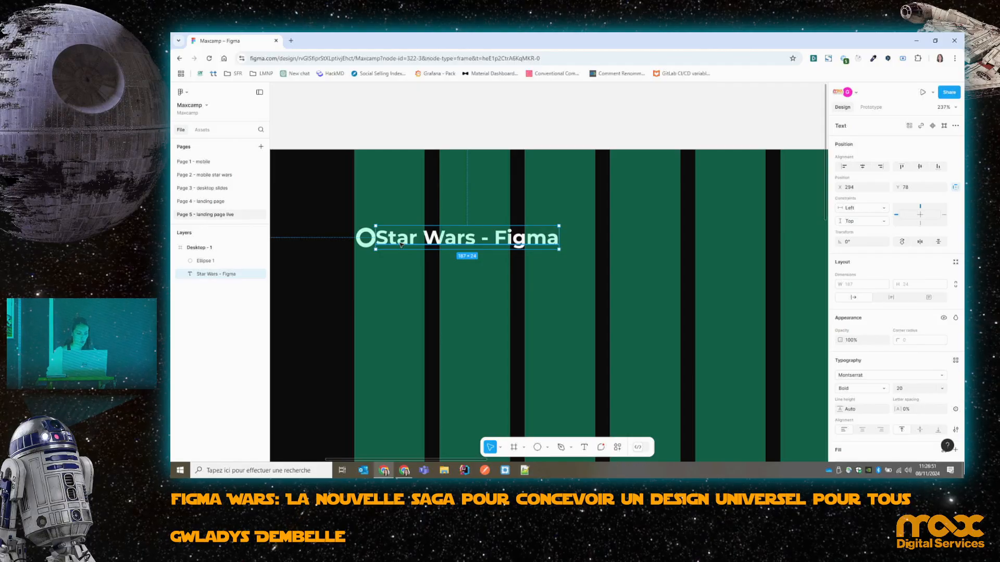
key(shift+Right)
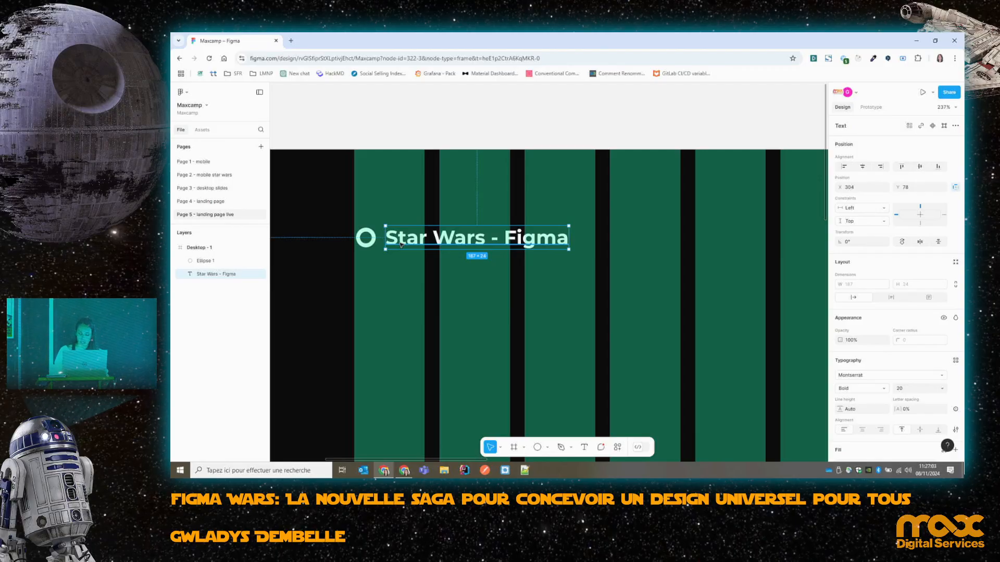
click(409, 209)
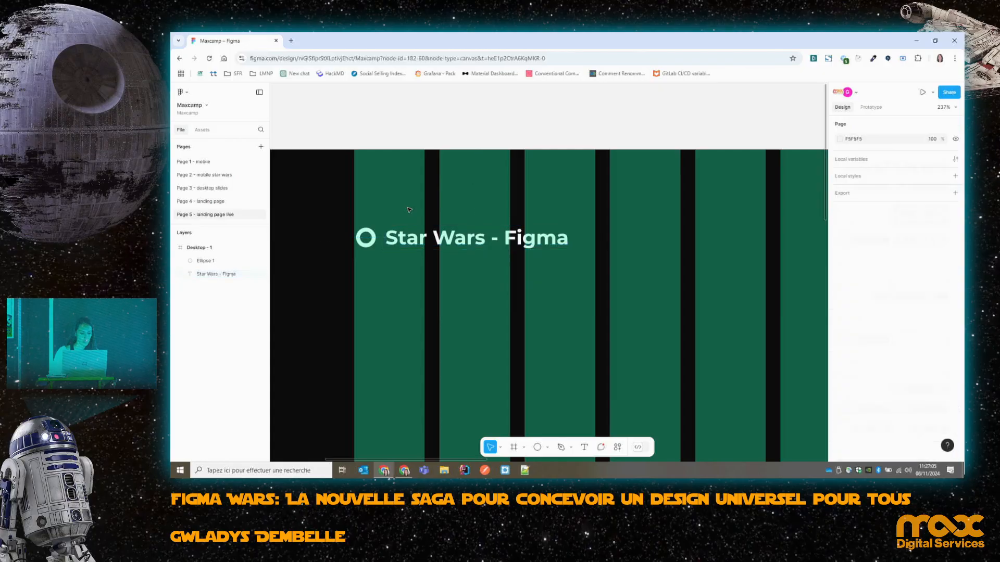
Rename the circle's layer as "cercle".
double_click(211, 261)
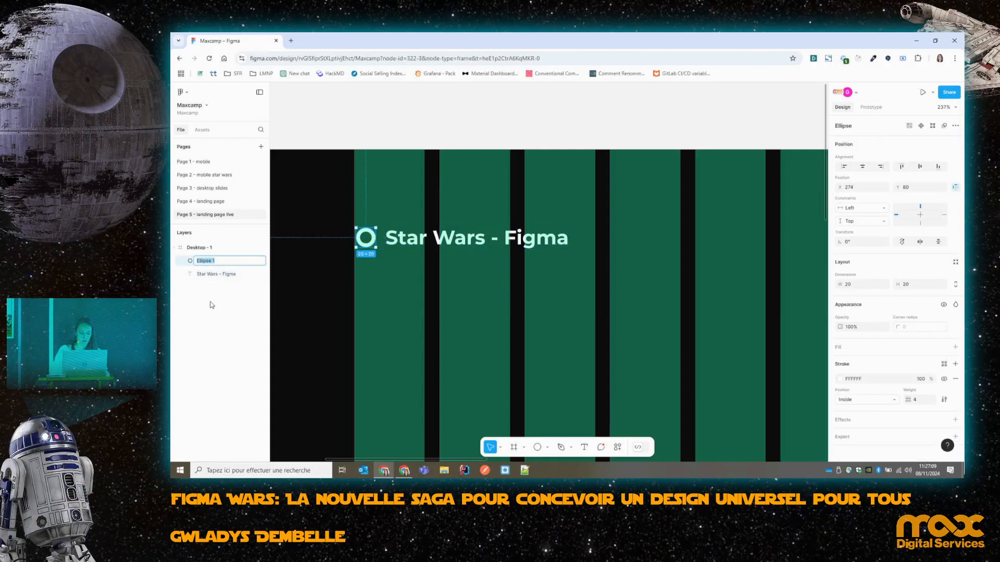
text(cercle)
key(Return)
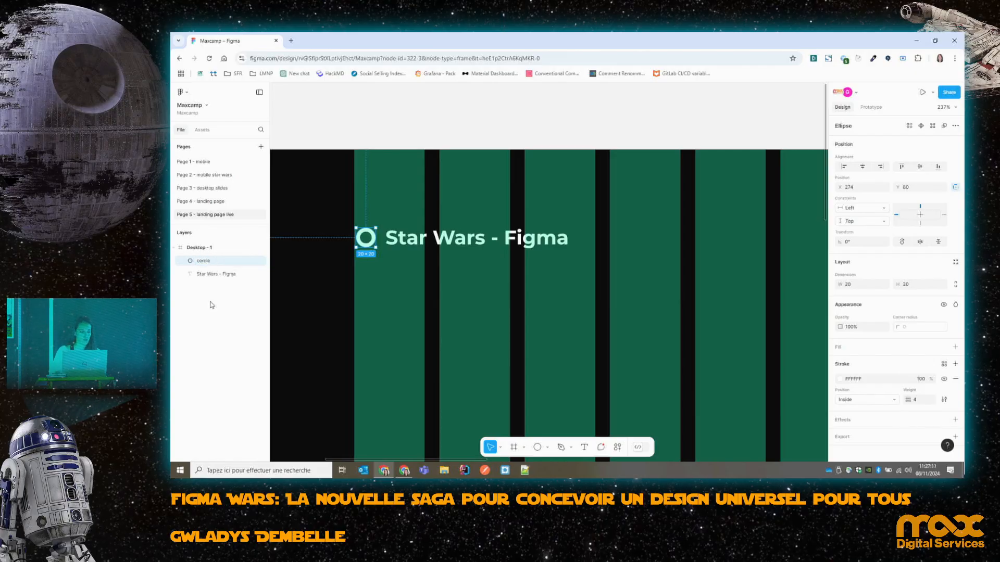
Group the circle with the "Star Wars - Figma" text and name the group "logo".
click(211, 274)
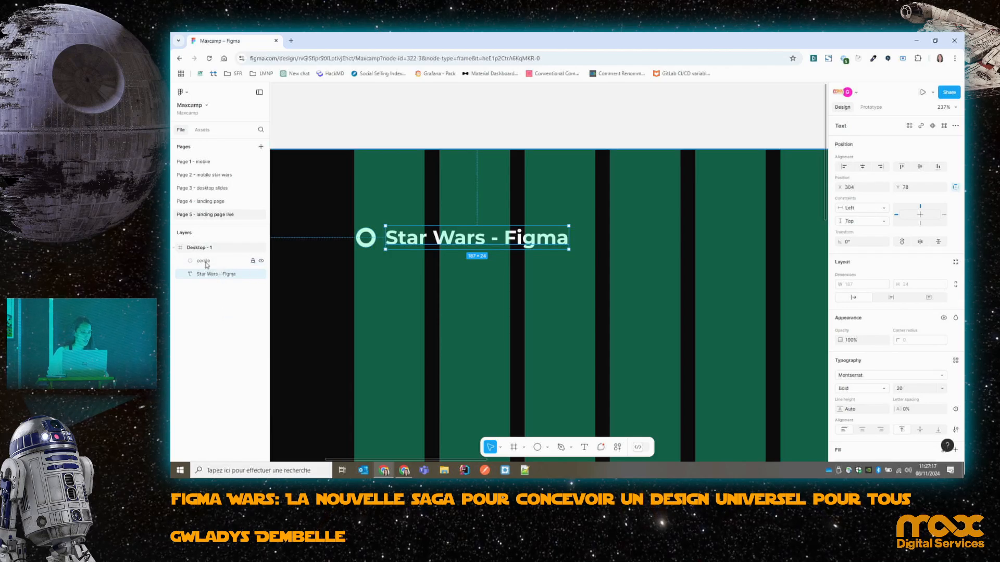
shift+click(206, 264)
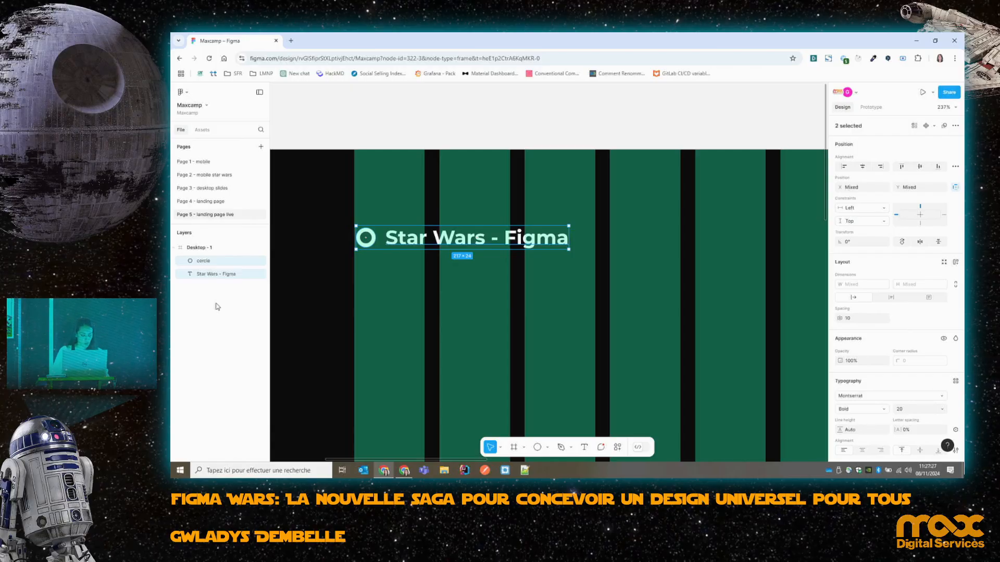
key(ctrl+g)
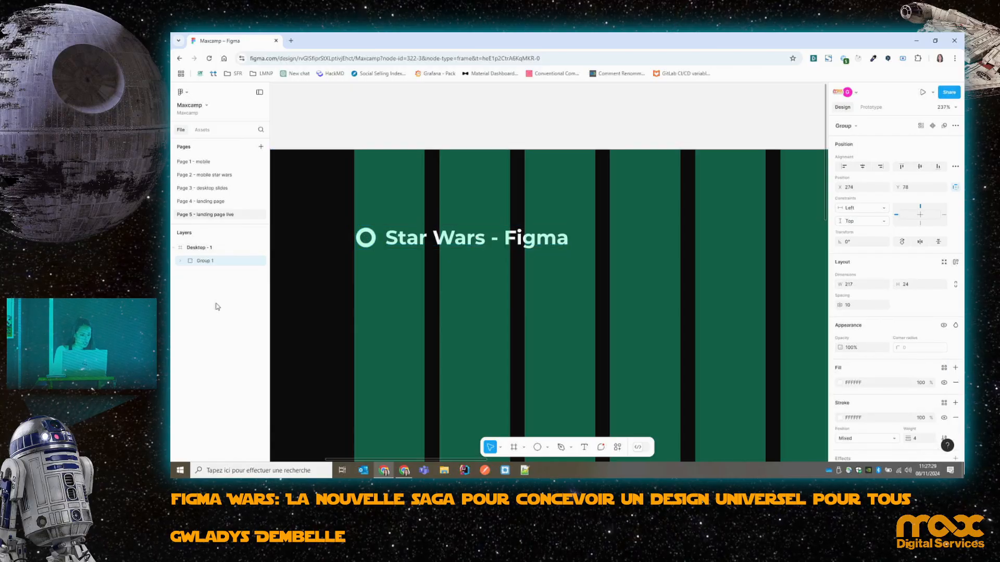
double_click(206, 261)
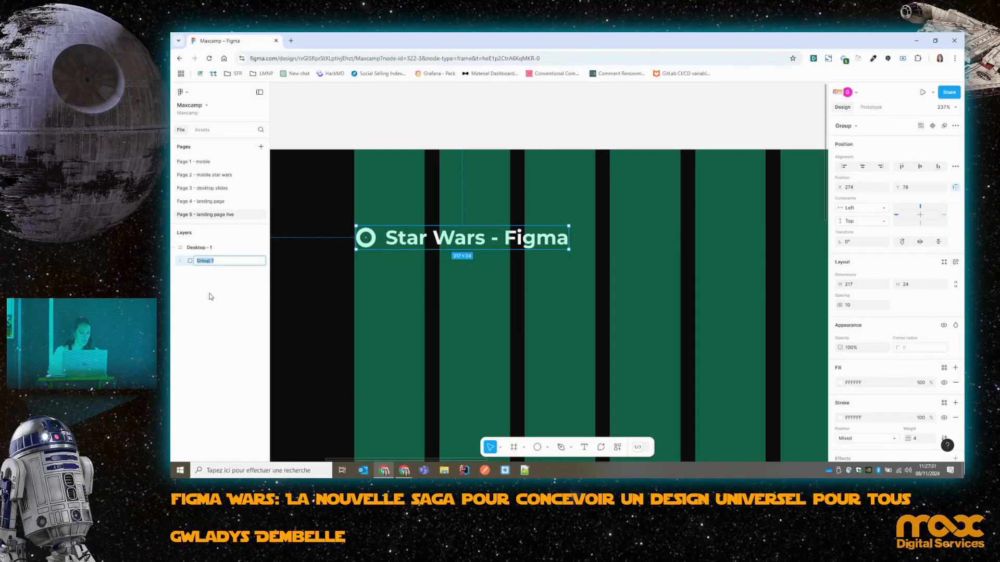
key(Return)
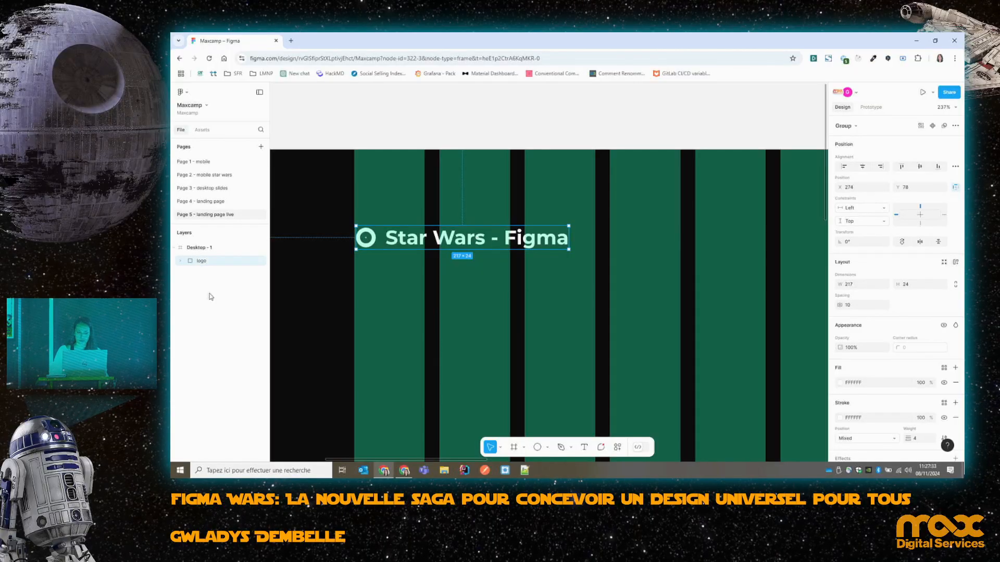
Duplicate the logo's text along the same line to X 672 and take the copy out of the logo group.
click(182, 260)
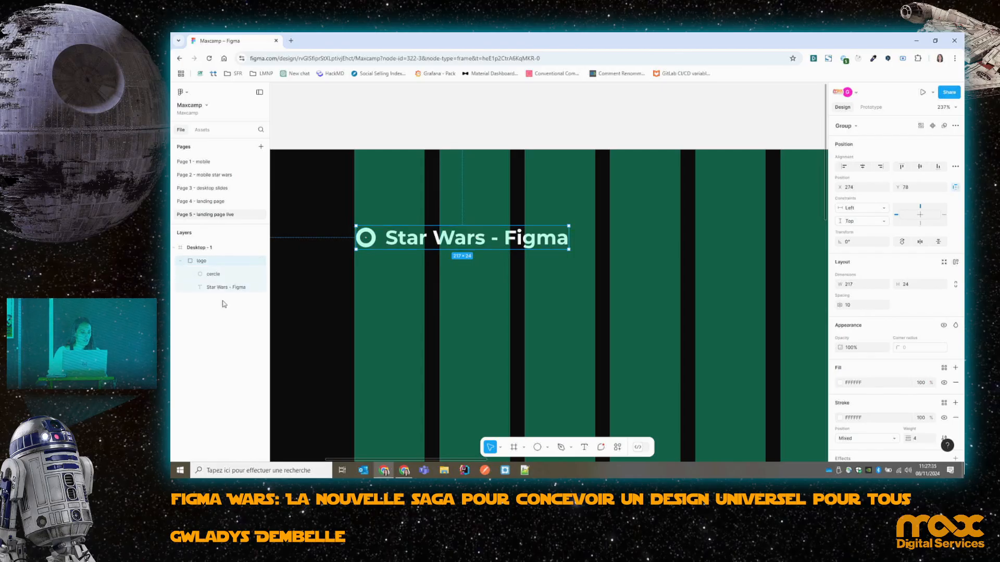
click(224, 287)
scroll(579, 250, down, 5)
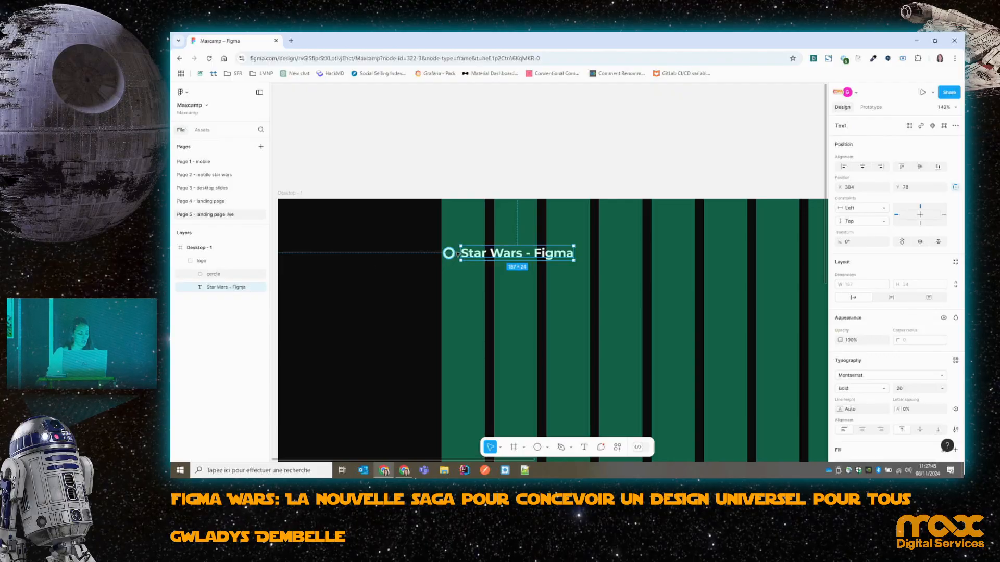
drag(523, 255, 675, 291)
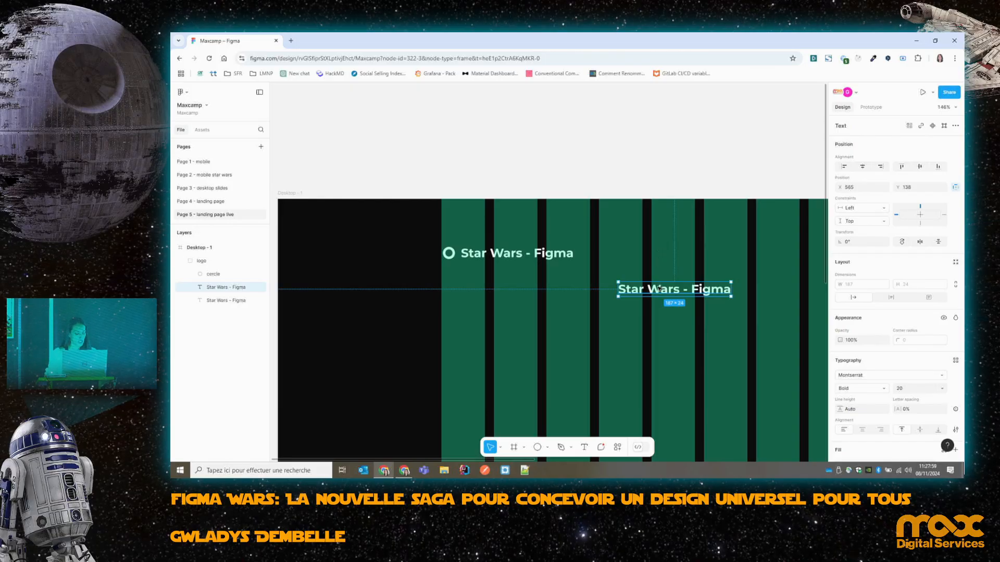
key(ctrl+z)
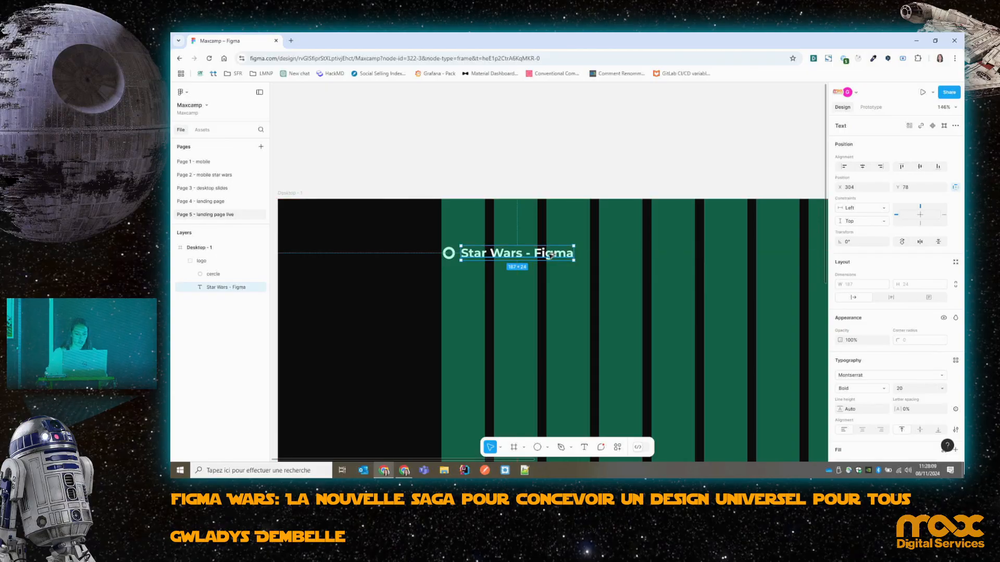
drag(550, 256, 774, 216)
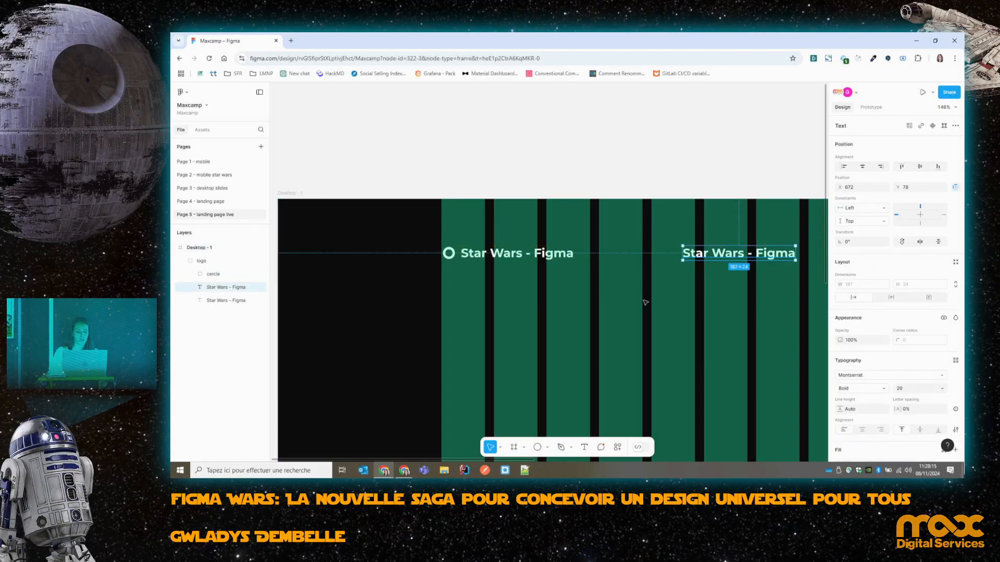
drag(223, 291, 224, 258)
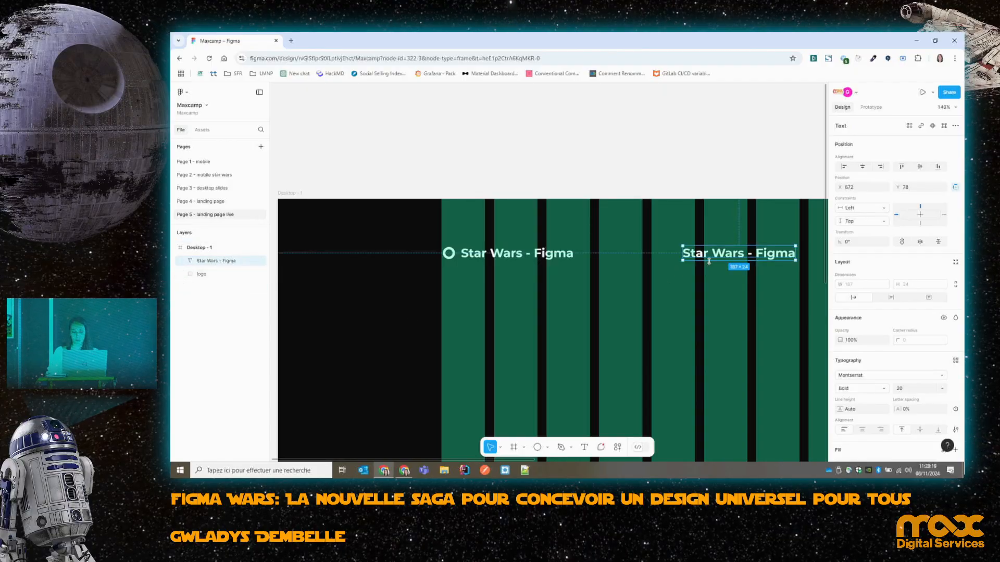
Duplicate the separate header text three more times along the same row, placing the last copy at X 1484.
ctrl+scroll(581, 316, down, 5)
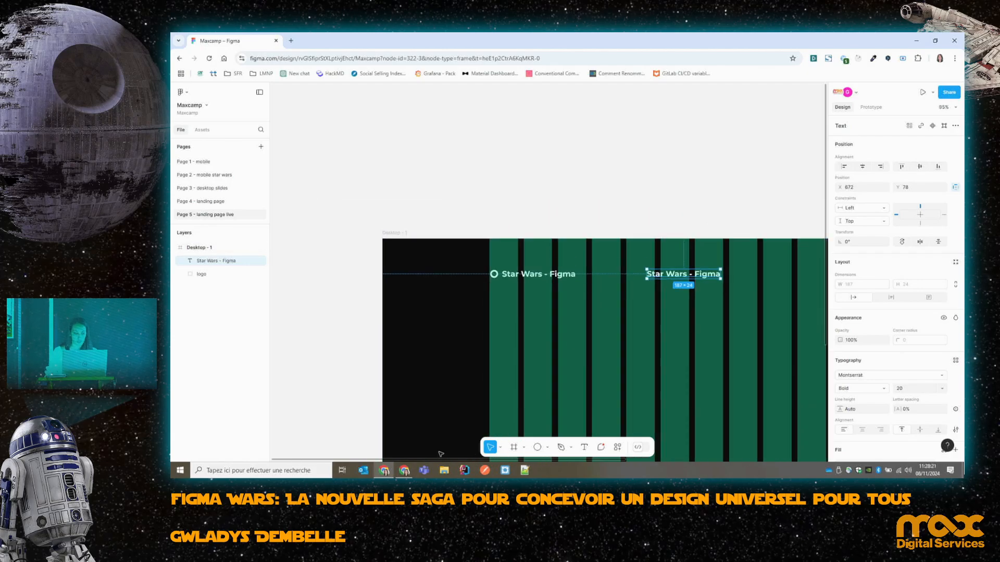
scroll(519, 274, right, 5)
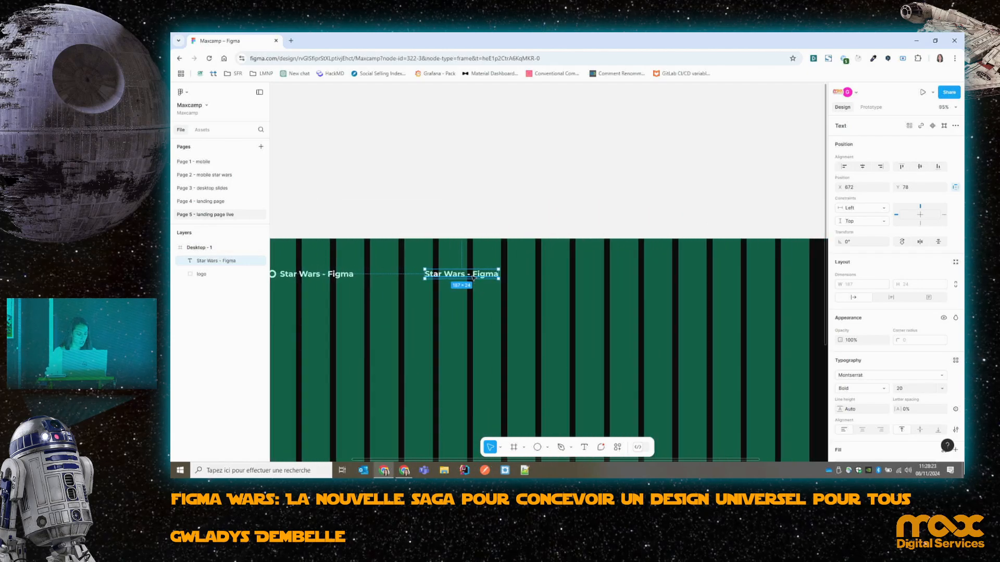
alt+drag(472, 276, 766, 276)
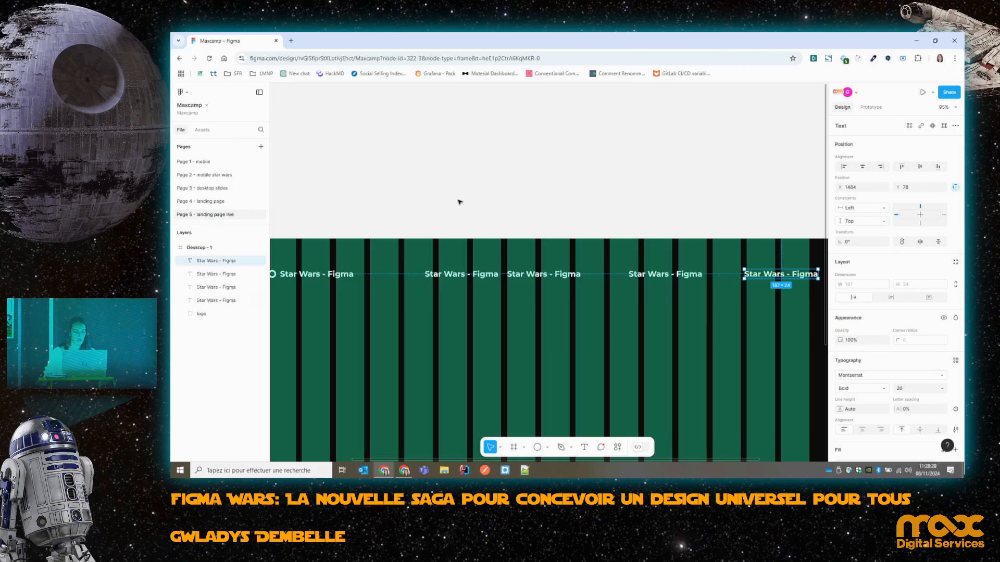
Replace the first two separate header texts after the logo with "Explorer" and "A propos".
key(ctrl+r)
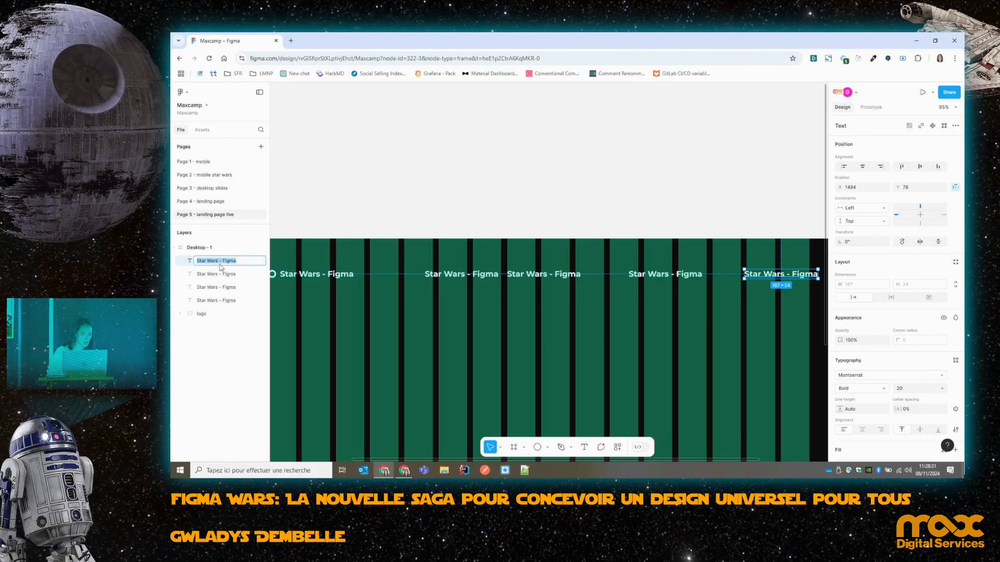
click(467, 278)
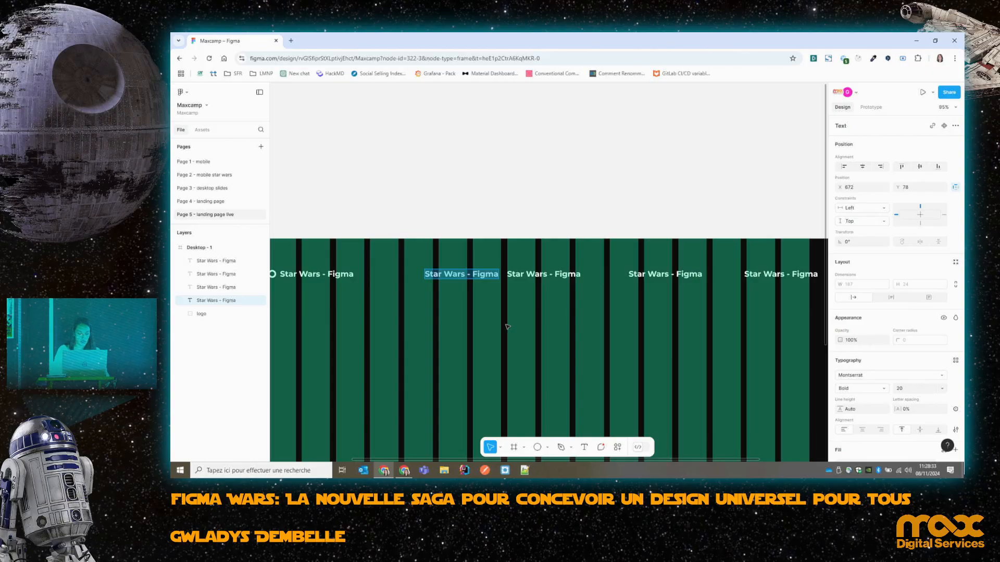
text(Explorer)
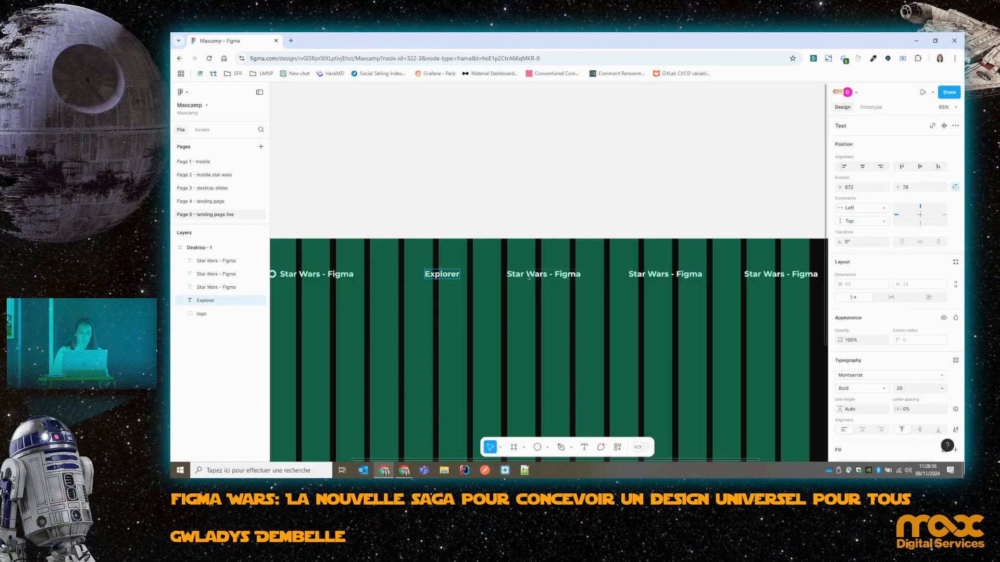
click(529, 276)
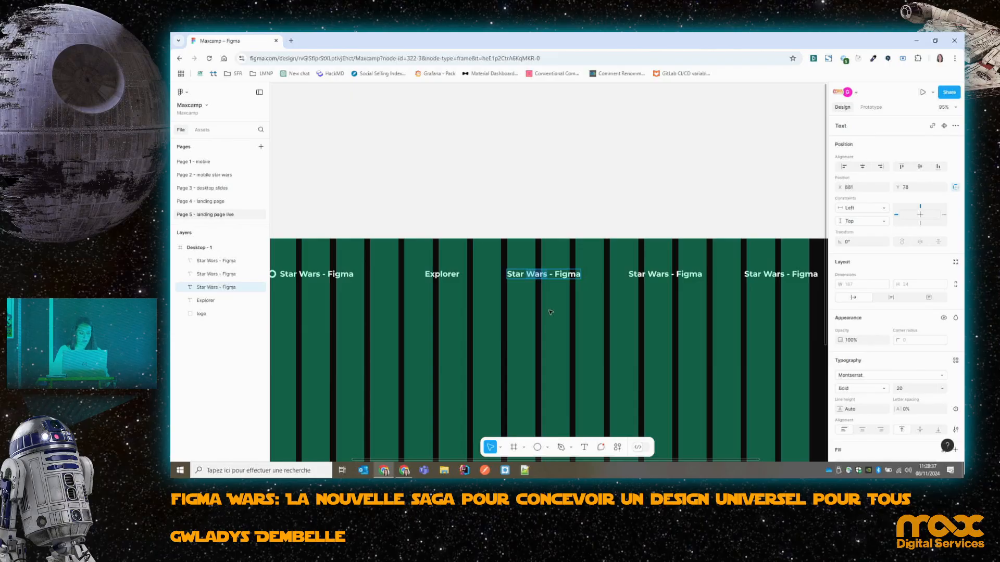
key(Return)
text(A propos)
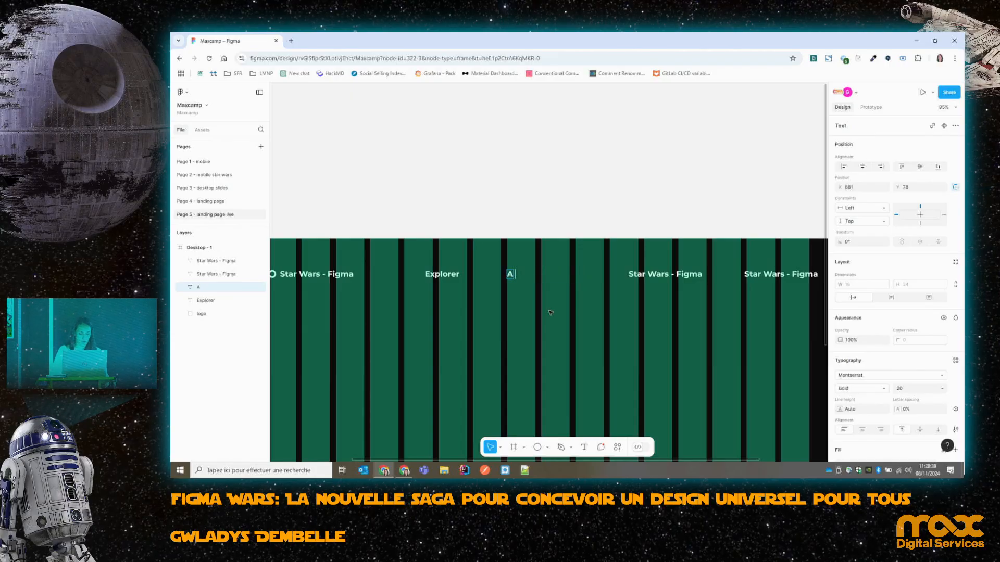
Replace the last two header texts in the row with "Blog" and "Contact".
click(653, 276)
key(Return)
text(Blog)
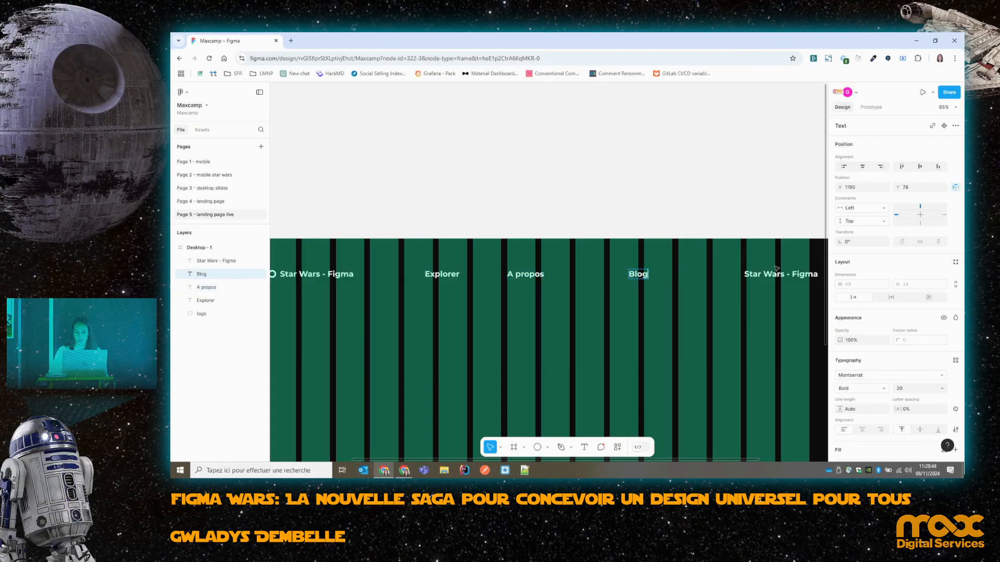
click(761, 274)
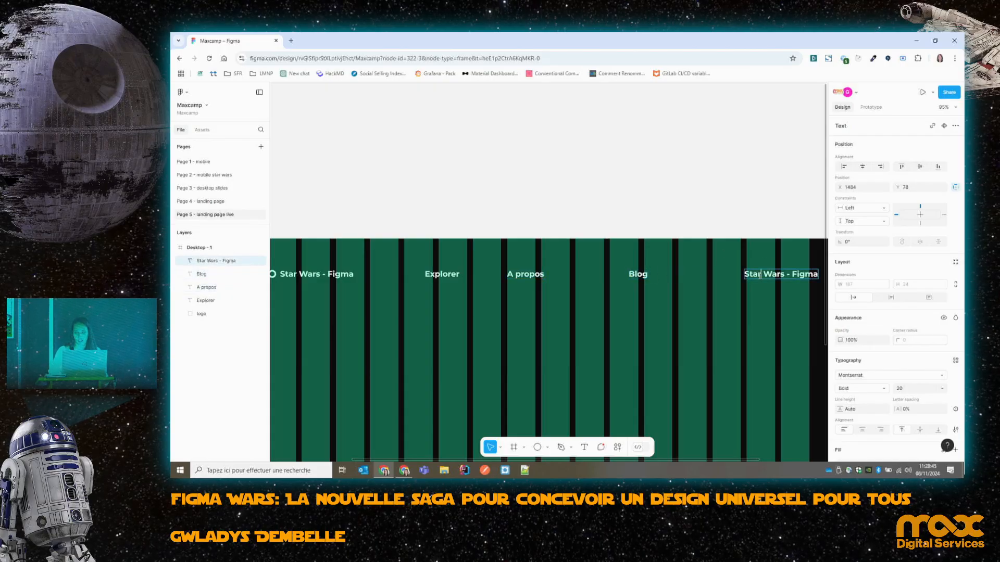
key(Return)
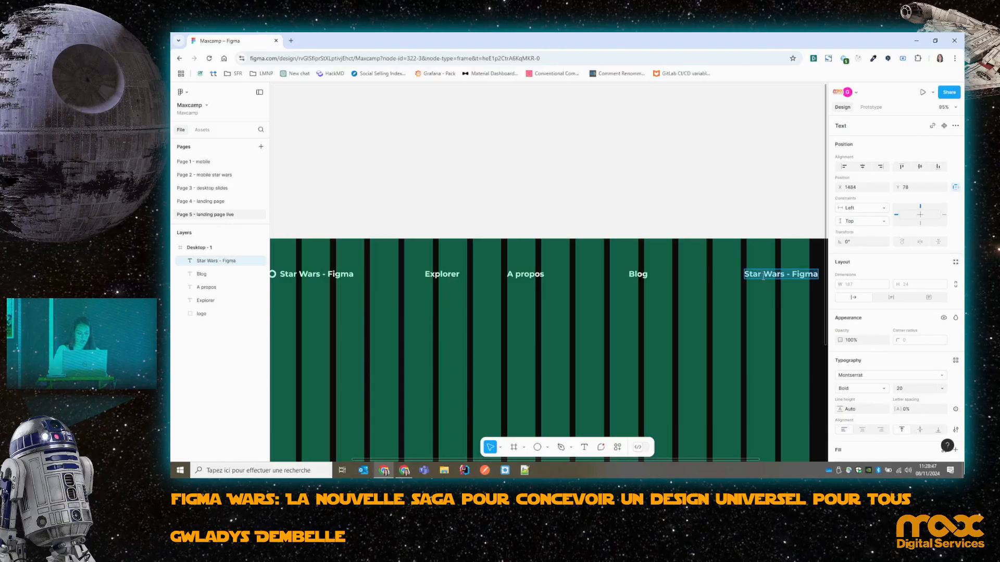
text(COntact)
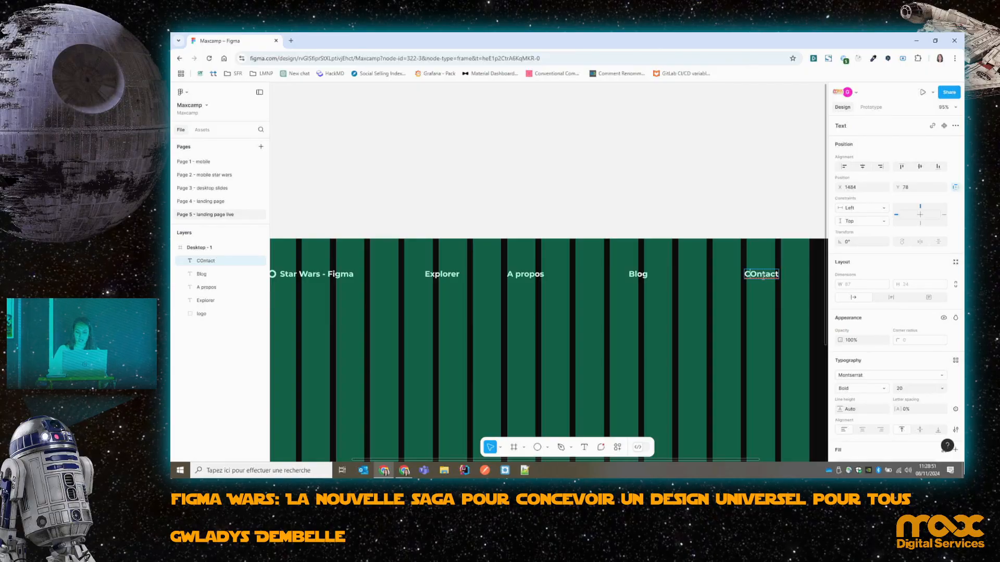
key(BackSpace)
text(o)
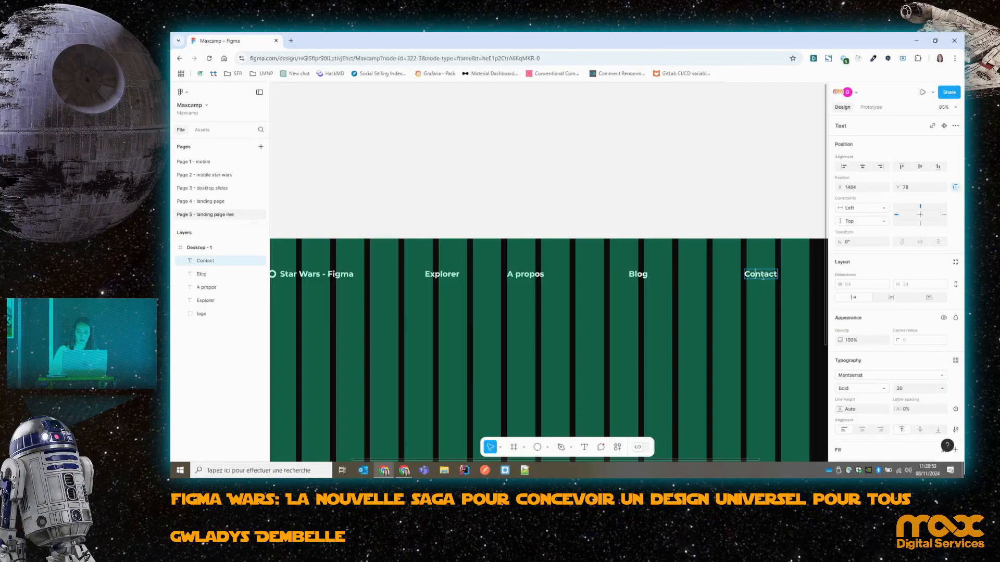
key(Escape)
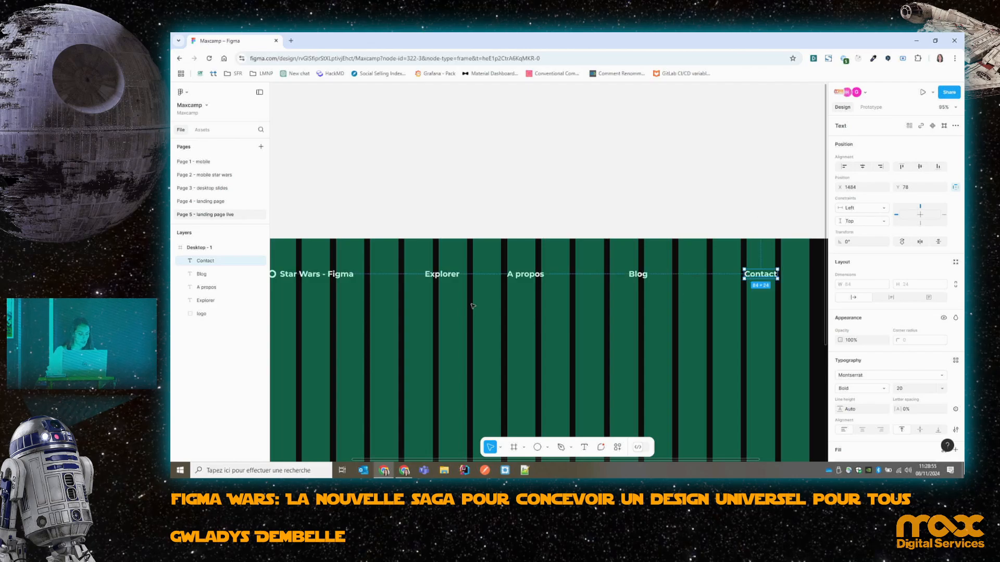
Move the "A propos" and "Contact" texts together a short way along the row toward the logo.
click(532, 276)
mouse_move(532, 276)
mouse_down()
mouse_move(525, 317)
mouse_move(532, 276)
mouse_up()
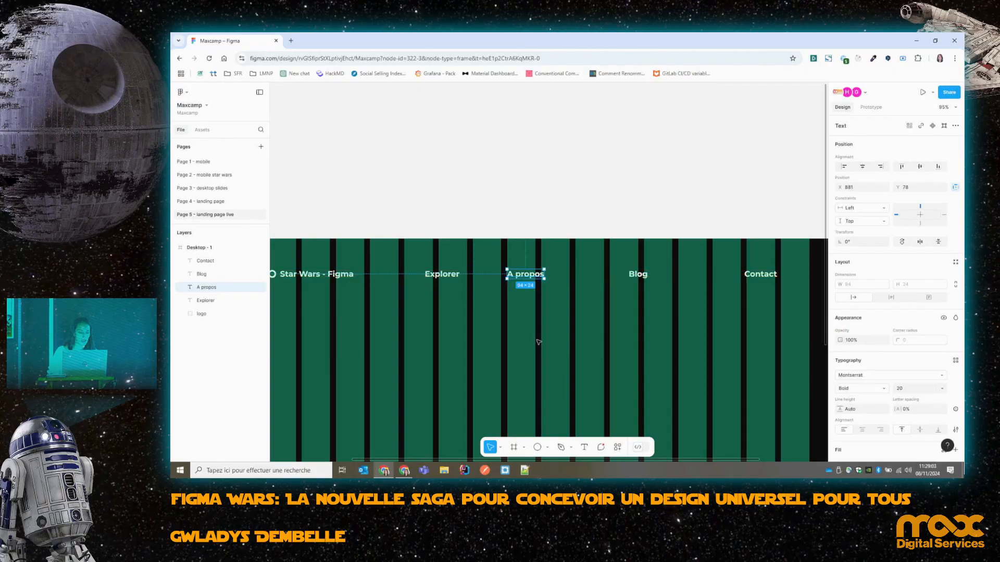
key(ctrl+z)
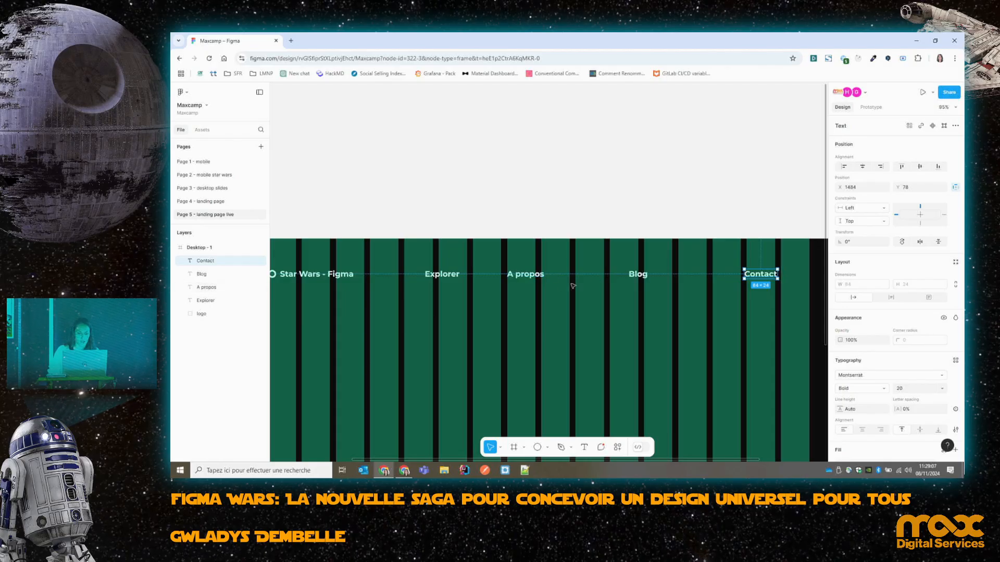
shift+click(523, 274)
mouse_move(524, 274)
mouse_down()
mouse_move(494, 272)
mouse_move(517, 275)
mouse_up()
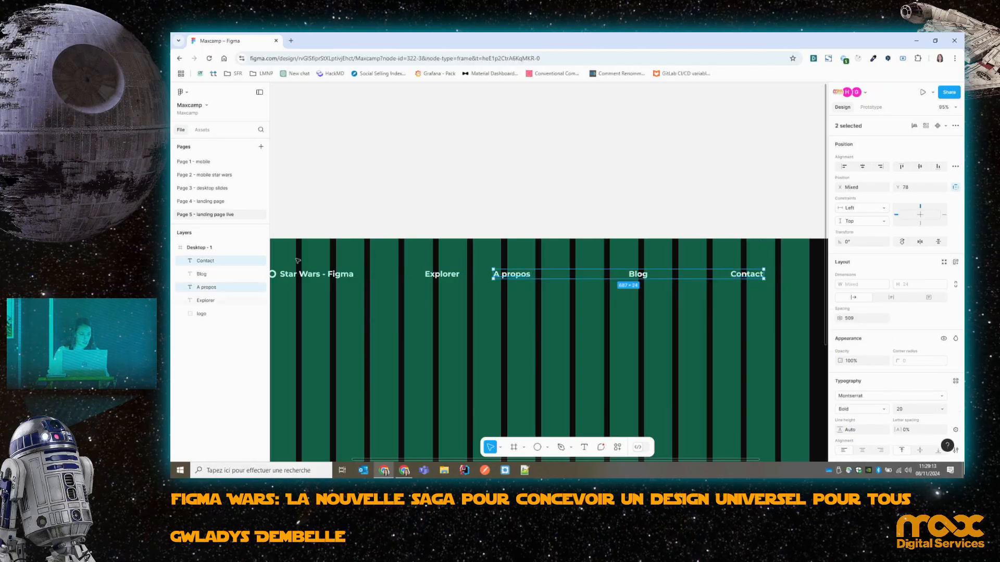
Move the "A propos" text alone along the row to X 779, close beside "Explorer".
click(200, 276)
click(205, 287)
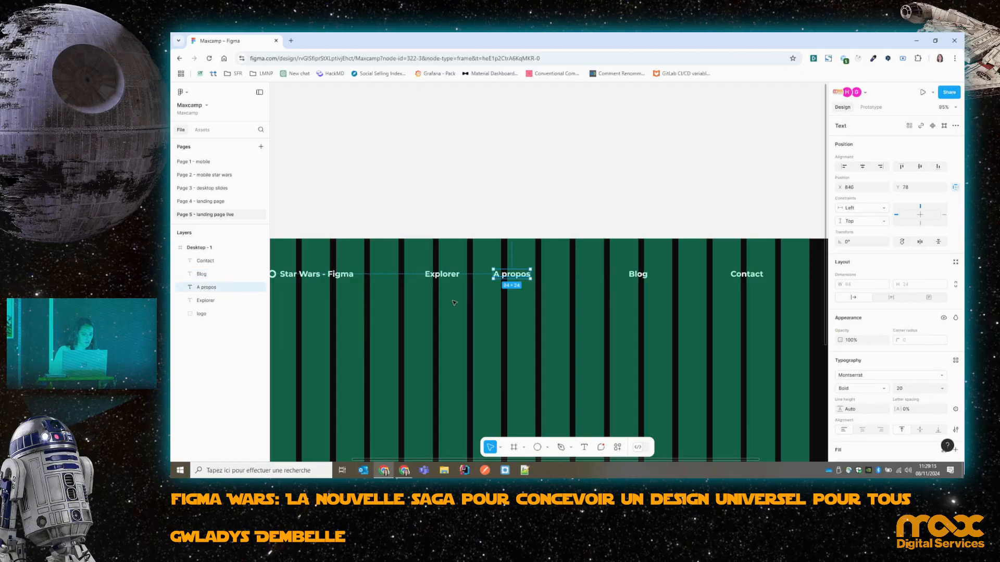
drag(516, 277, 560, 262)
drag(504, 269, 487, 270)
Try to space "Blog" and "Contact" by hand after "A propos", at X 892 and X 960, and undo these moves.
shift+click(644, 277)
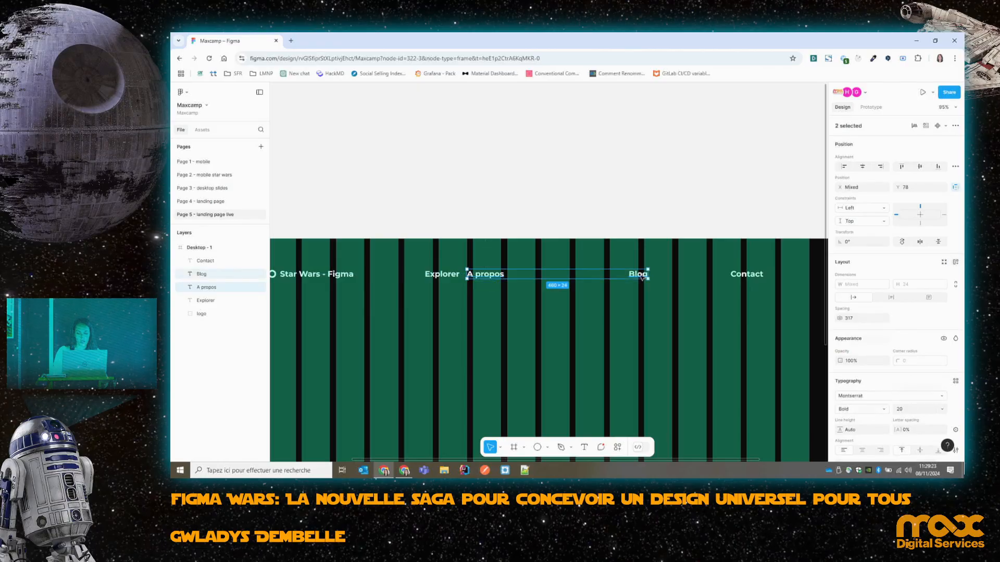
drag(644, 277, 571, 275)
key(ctrl+z)
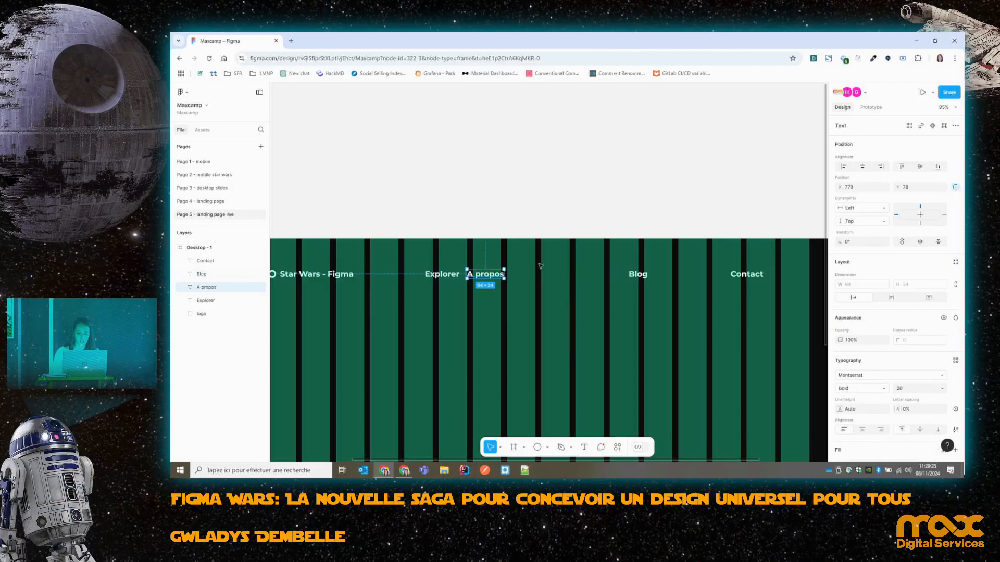
click(215, 276)
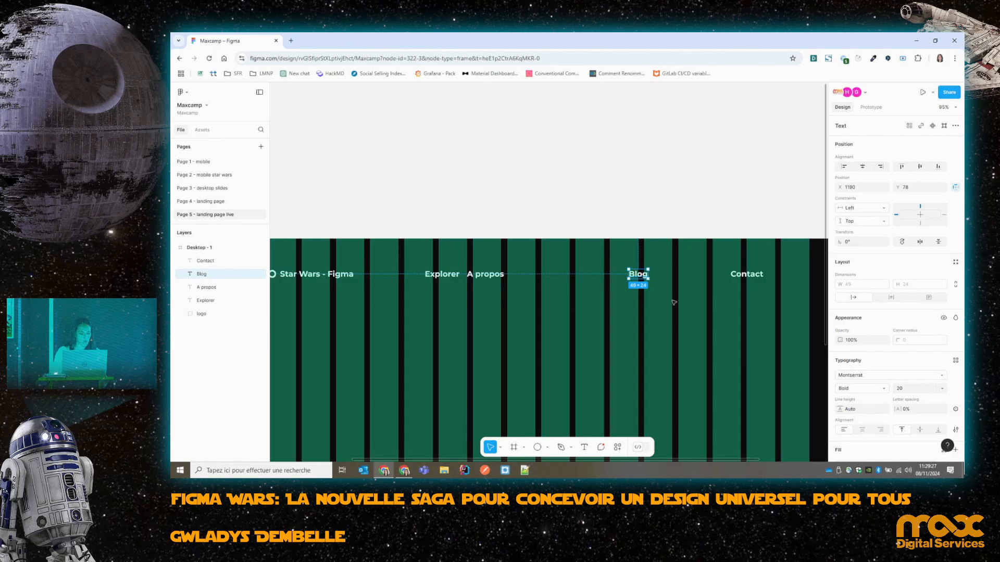
drag(642, 276, 529, 278)
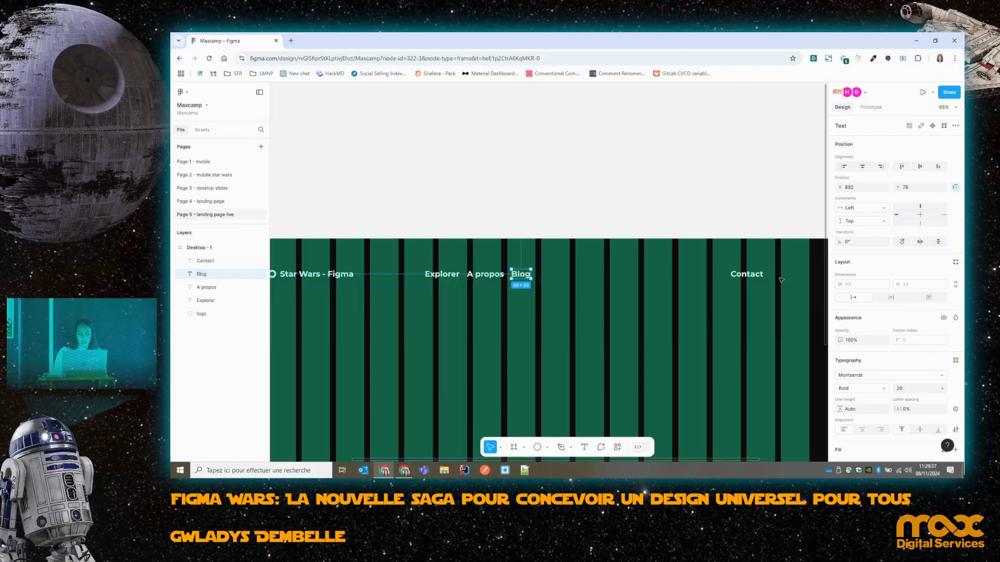
drag(753, 275, 731, 276)
key(ctrl+z)
click(750, 276)
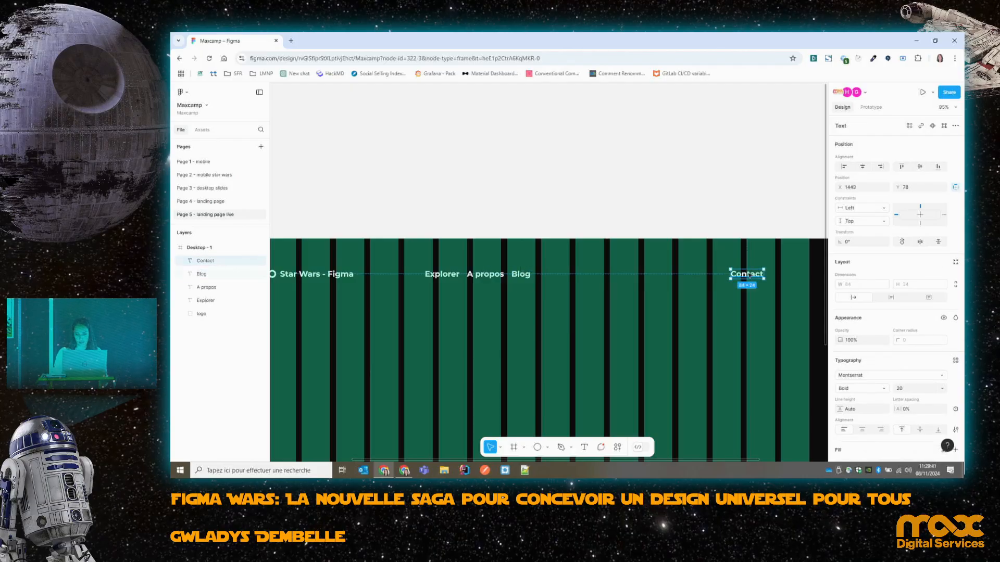
drag(753, 276, 563, 275)
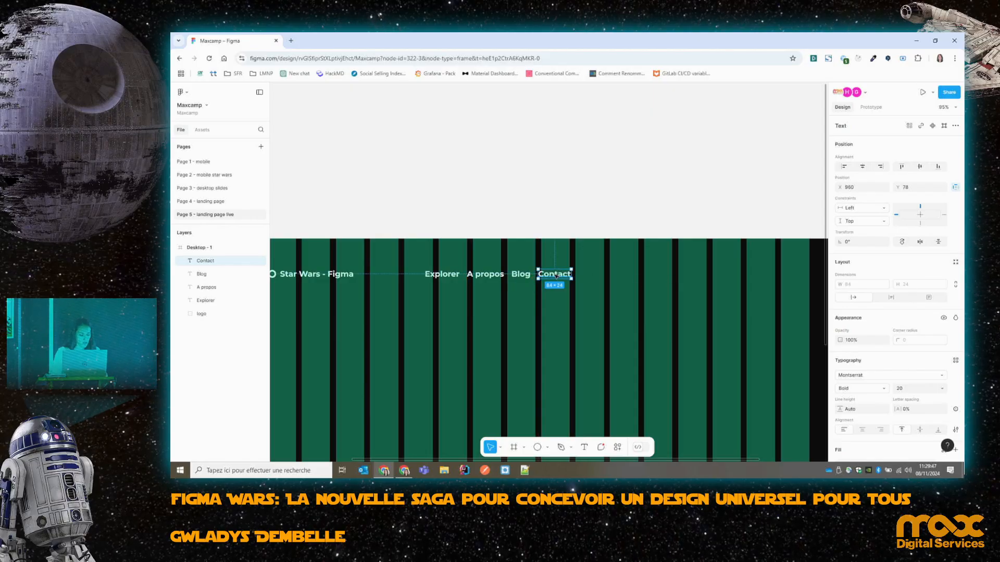
key(ctrl+z)
key(ctrl+z)
key(ctrl+z)
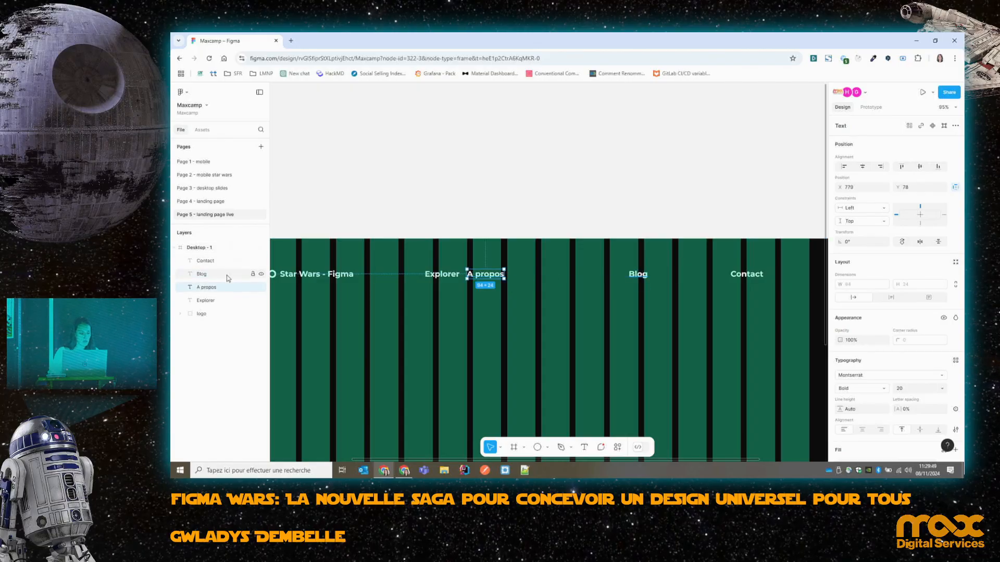
Group the "Explorer", "A propos", "Blog" and "Contact" texts and name the group "Menu".
click(224, 261)
shift+click(210, 302)
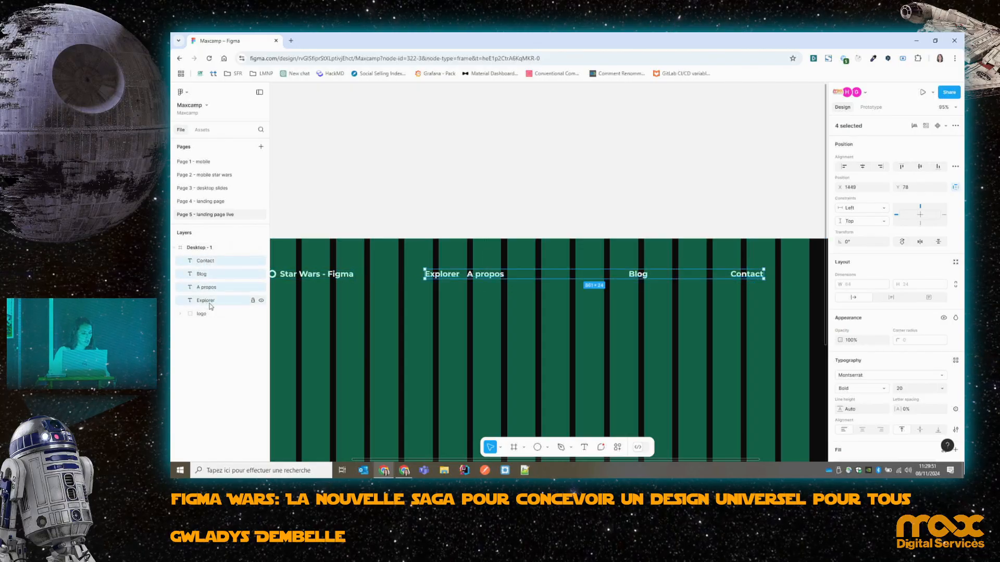
key(ctrl+g)
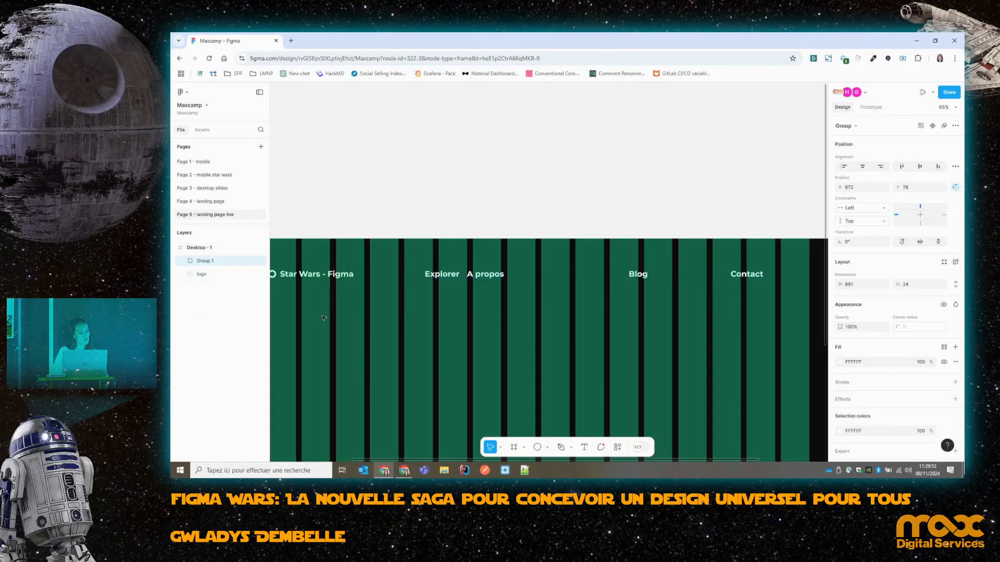
double_click(205, 261)
text(M)
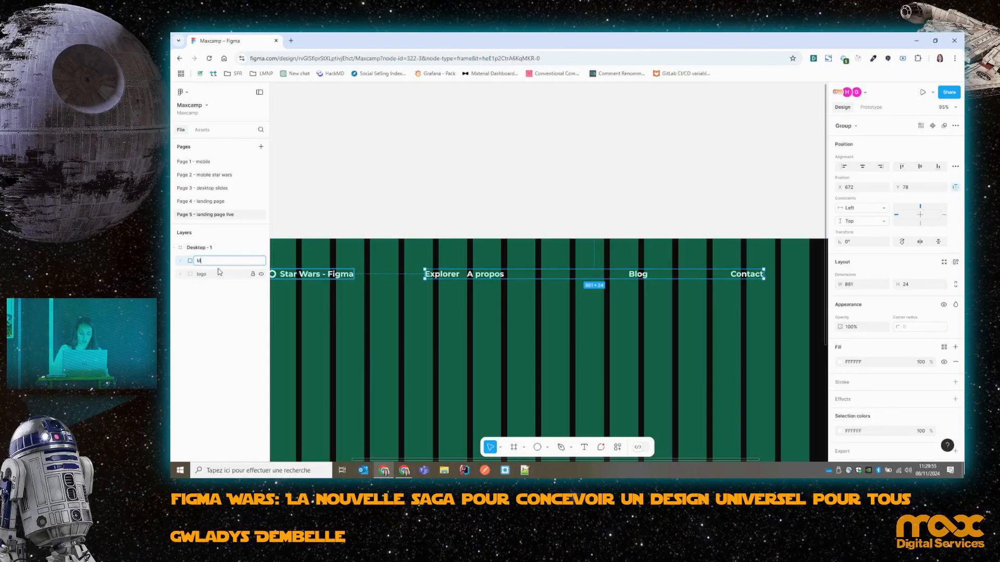
text(enu)
click(210, 298)
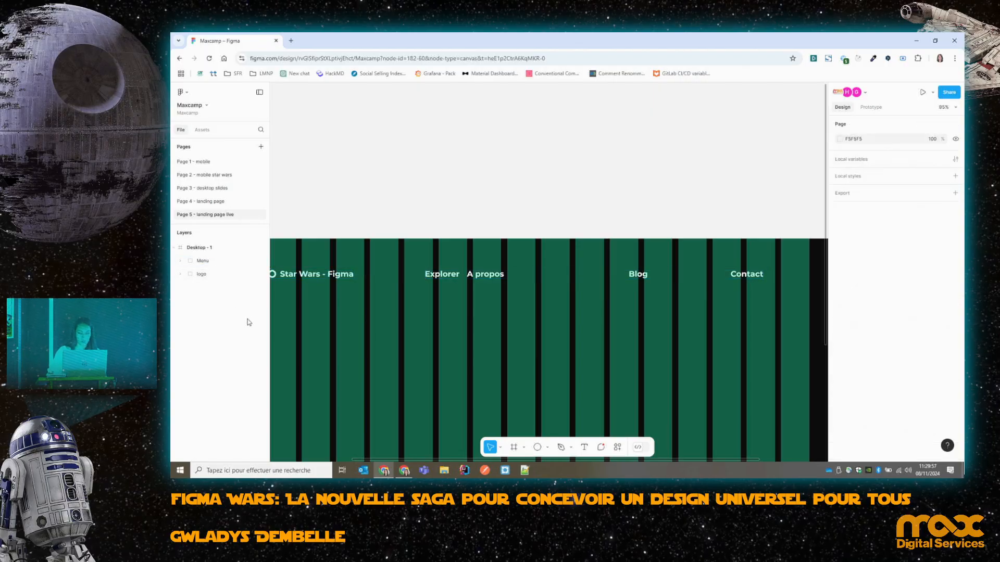
Apply auto layout to the Menu group and set the horizontal gap between its items to 30.
click(201, 261)
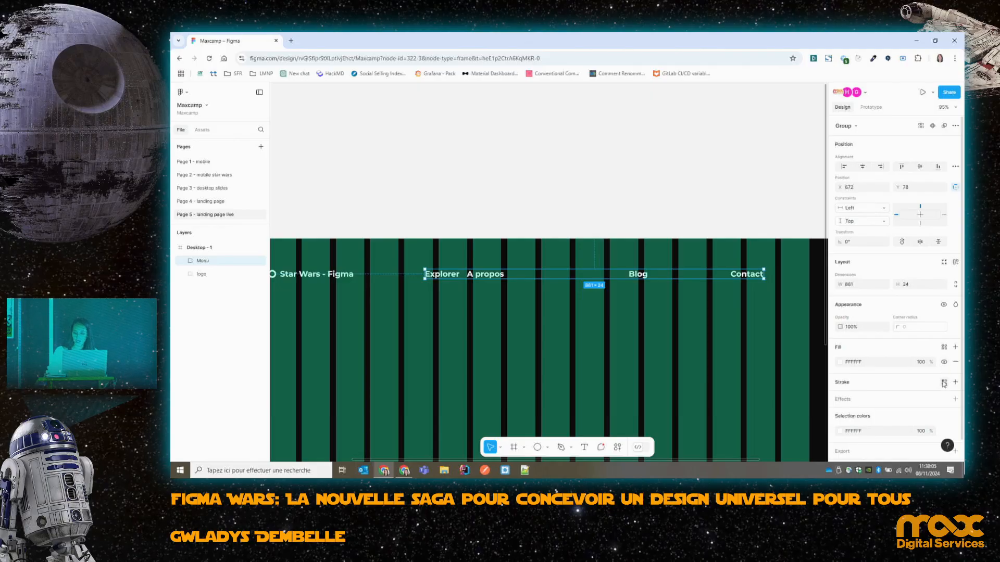
click(956, 263)
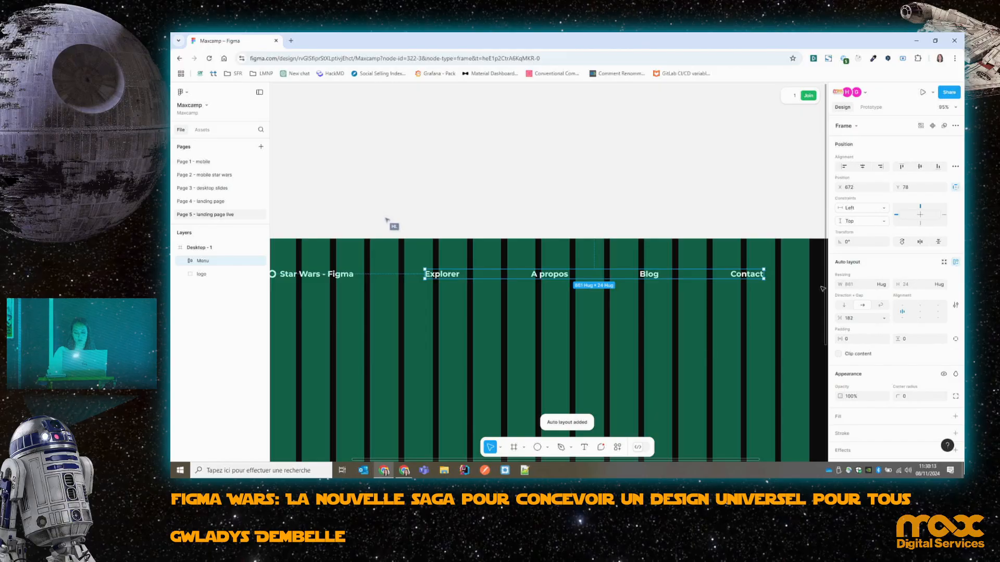
drag(841, 318, 716, 329)
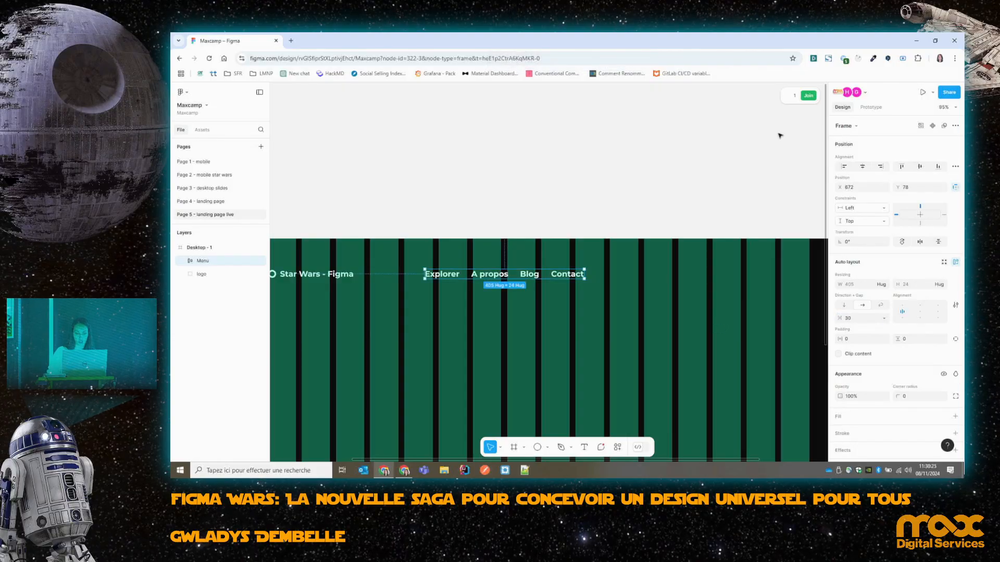
click(589, 178)
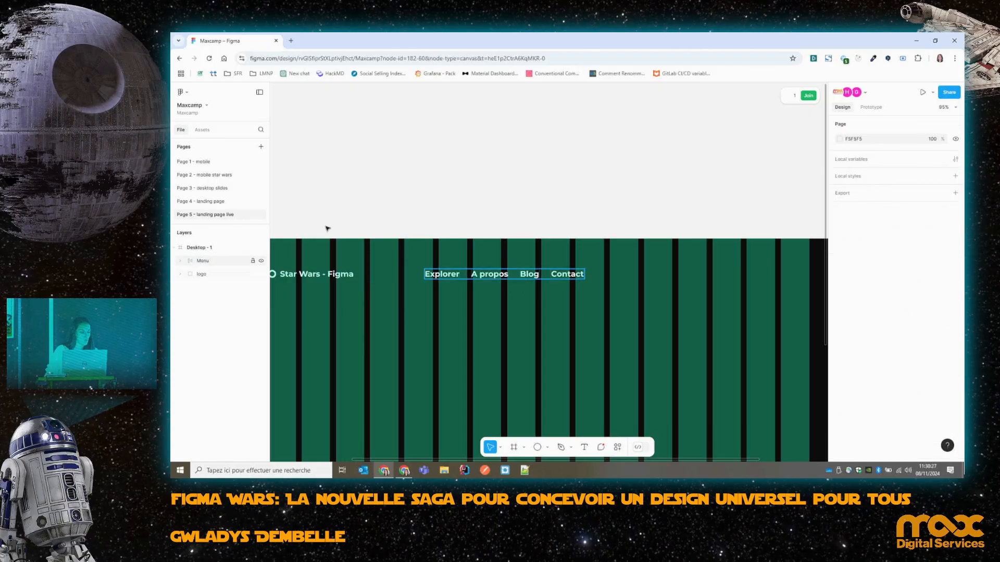
Center the Menu frame horizontally within the Desktop - 1 frame, keeping it on the logo's line.
scroll(605, 183, down, 4)
scroll(604, 183, up, 1)
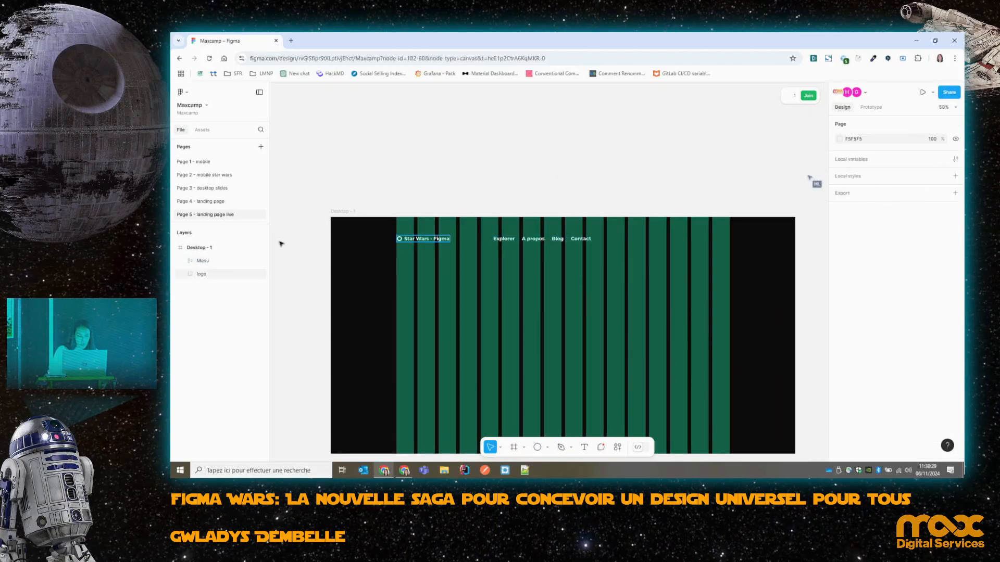
click(548, 237)
mouse_move(547, 237)
mouse_down()
mouse_move(586, 238)
mouse_move(546, 241)
mouse_up()
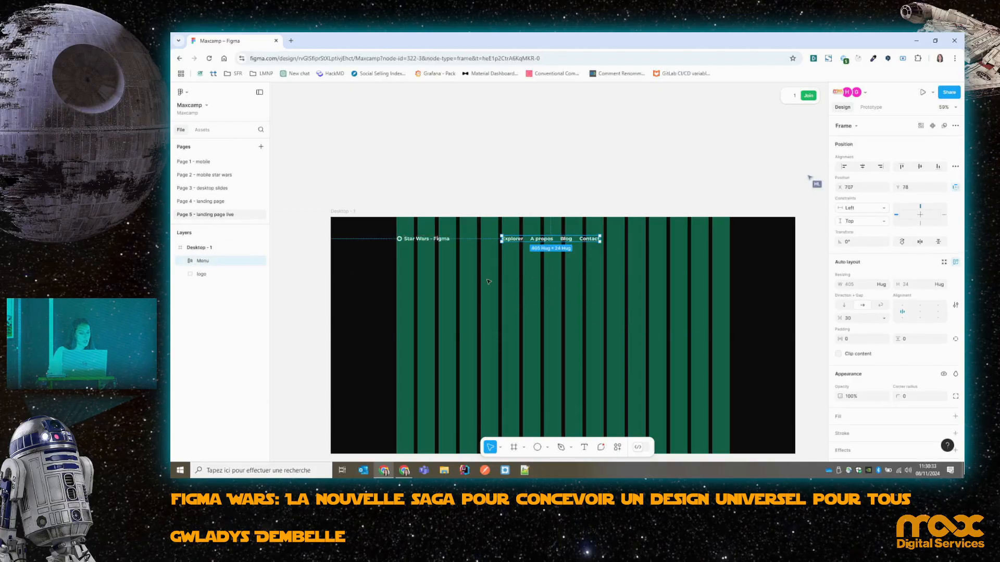
click(577, 194)
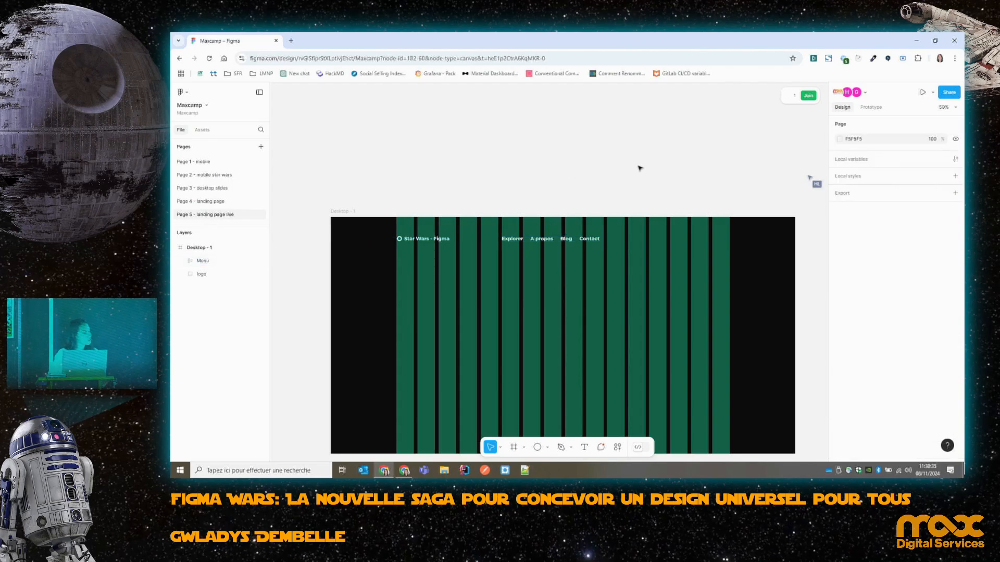
click(219, 260)
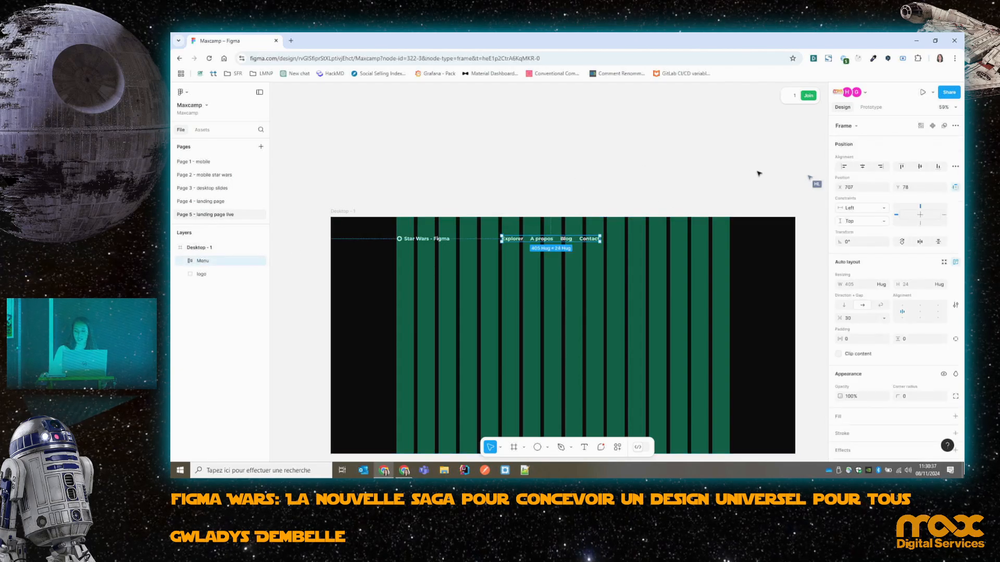
click(862, 168)
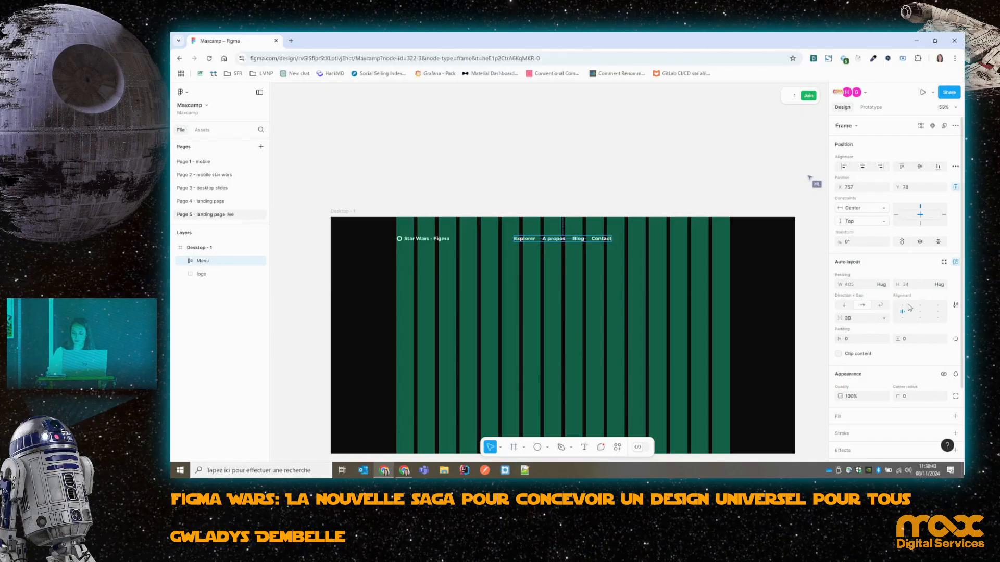
Place a copy of the Menu's "Contact" text outside the Menu frame, on the same line at about X 1508.
click(589, 177)
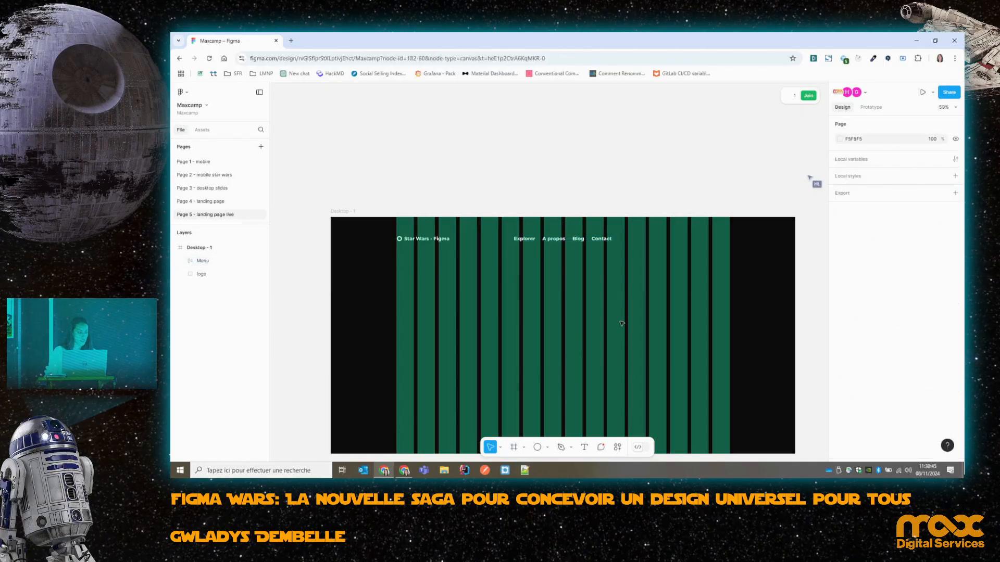
scroll(600, 310, up, 5)
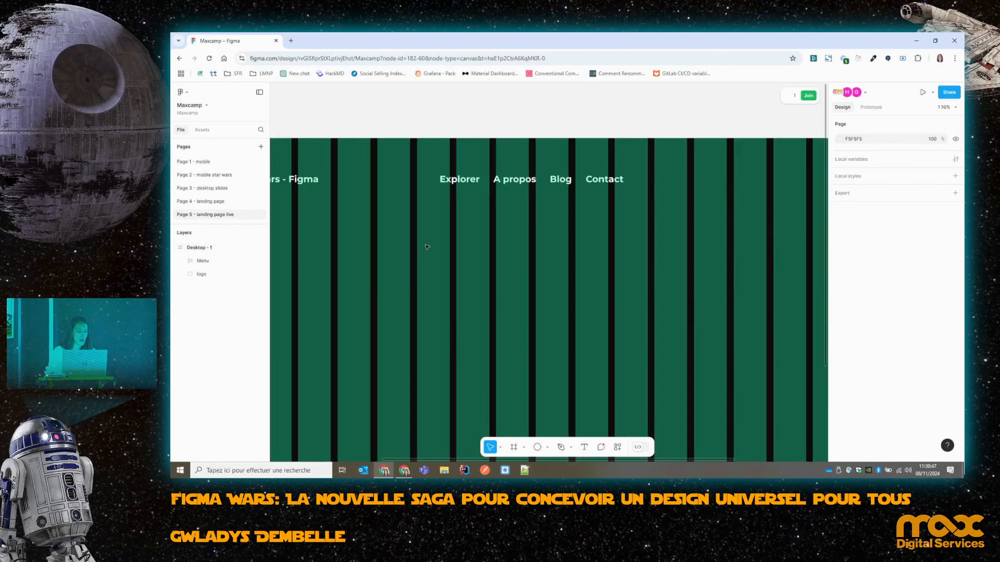
click(180, 260)
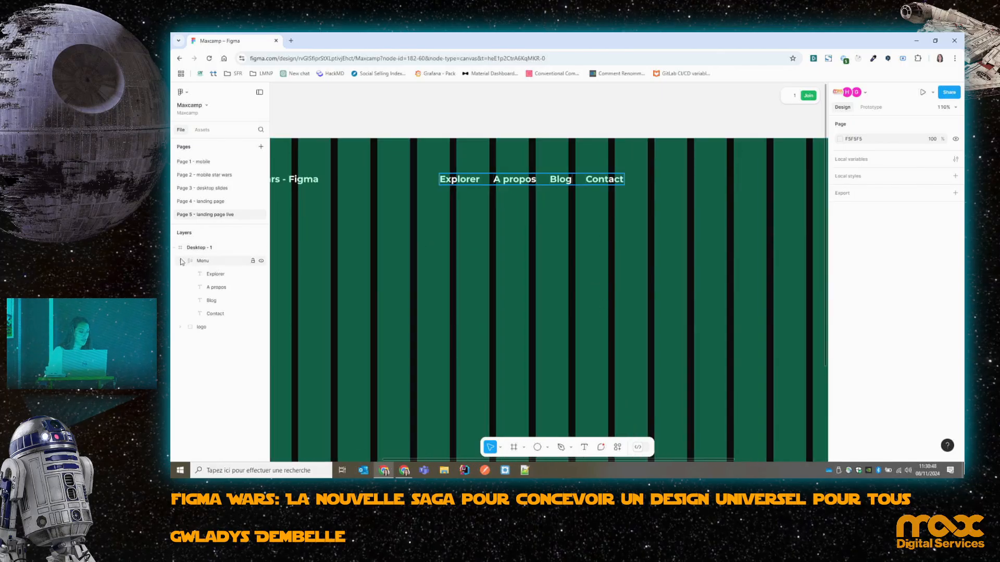
click(208, 314)
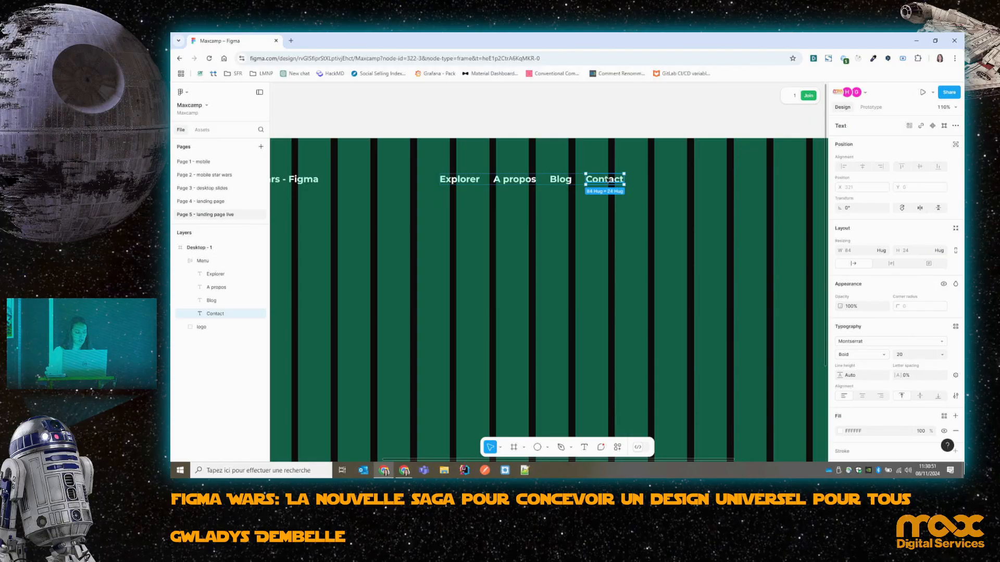
drag(608, 179, 789, 183)
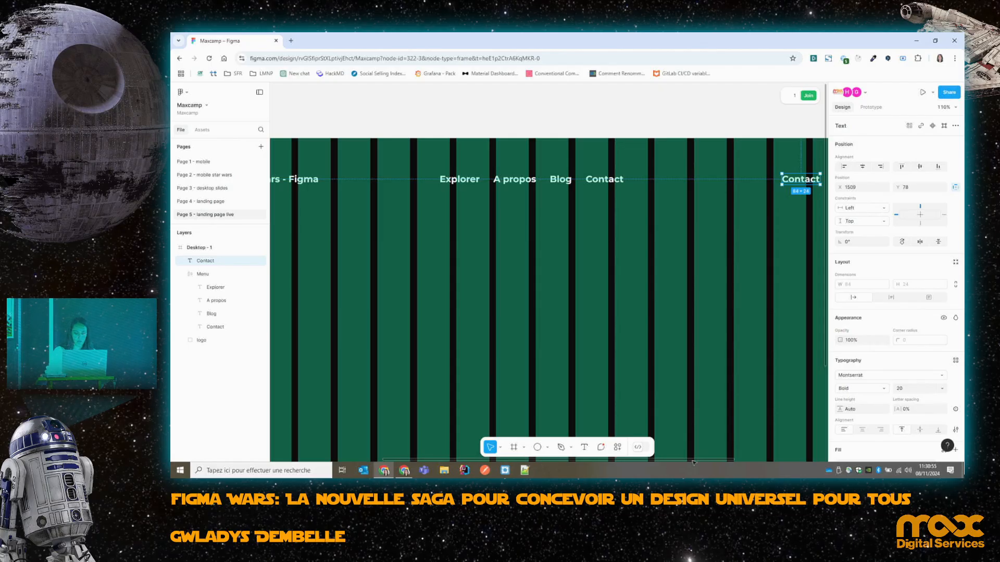
scroll(693, 463, right, 5)
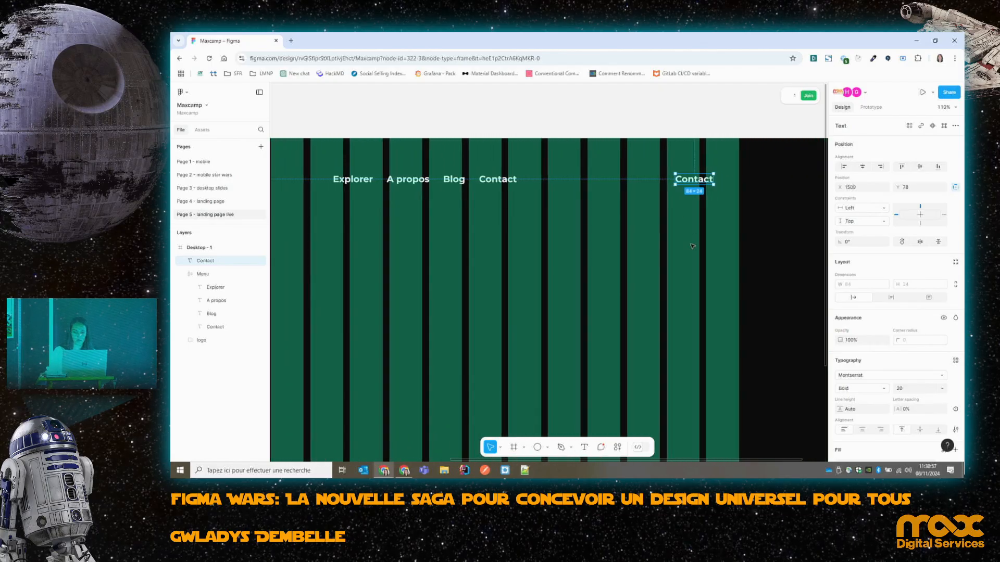
Change the wording of the copied "Contact" text to "Se connecter".
key(Return)
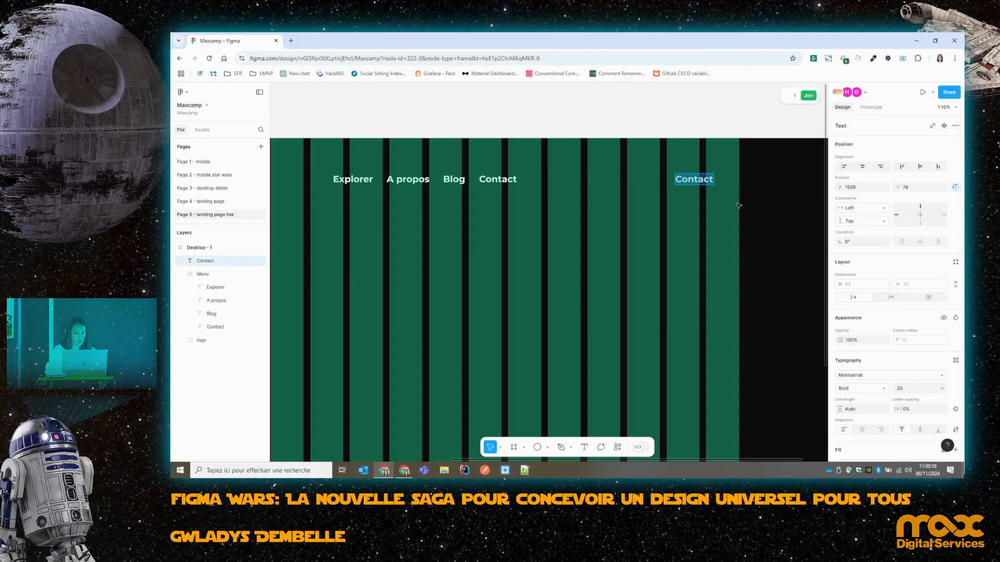
text(Se connecter)
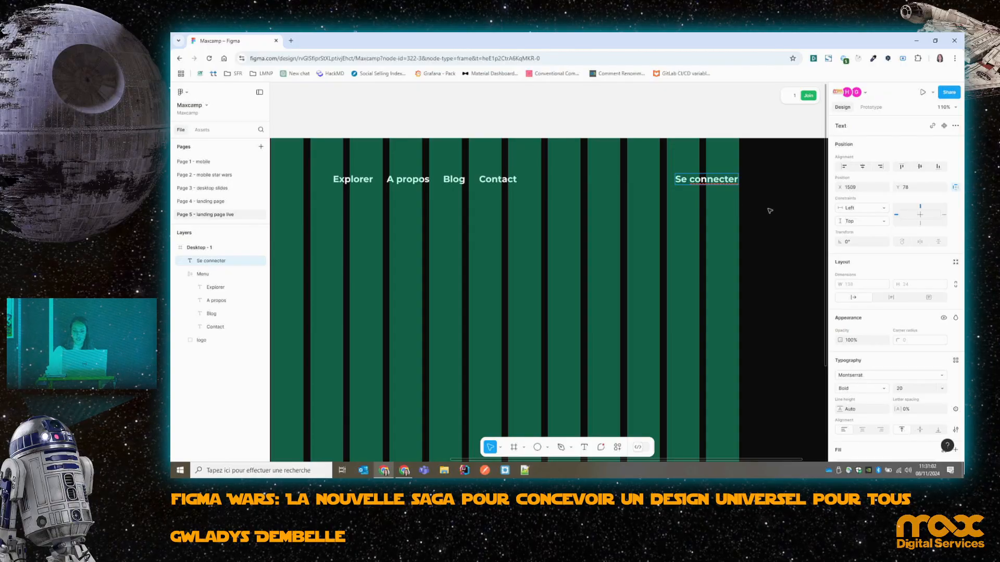
key(Escape)
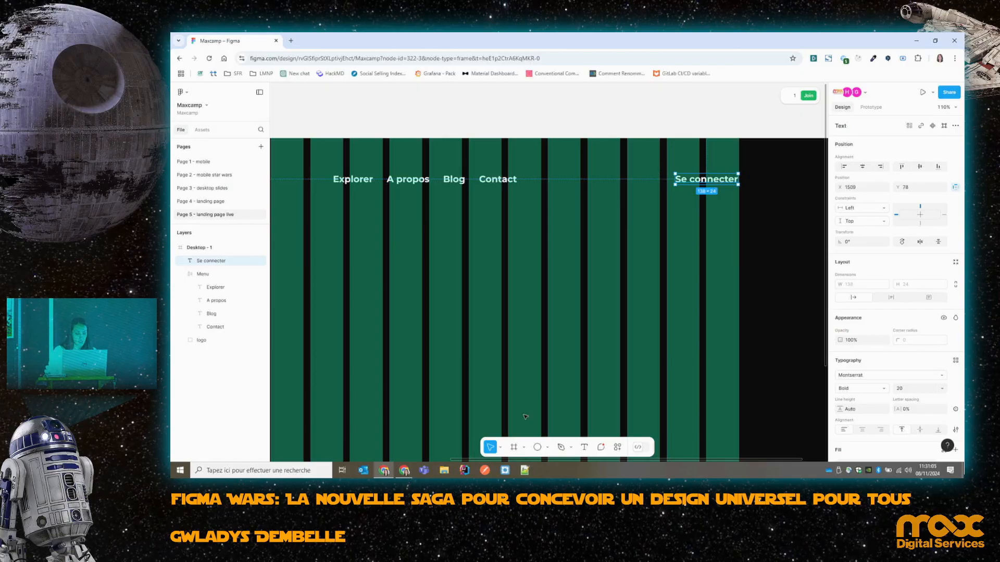
Draw a rectangle about 193 × 62 around the "Se connecter" text and put it behind the text in the layer order.
click(545, 451)
click(553, 372)
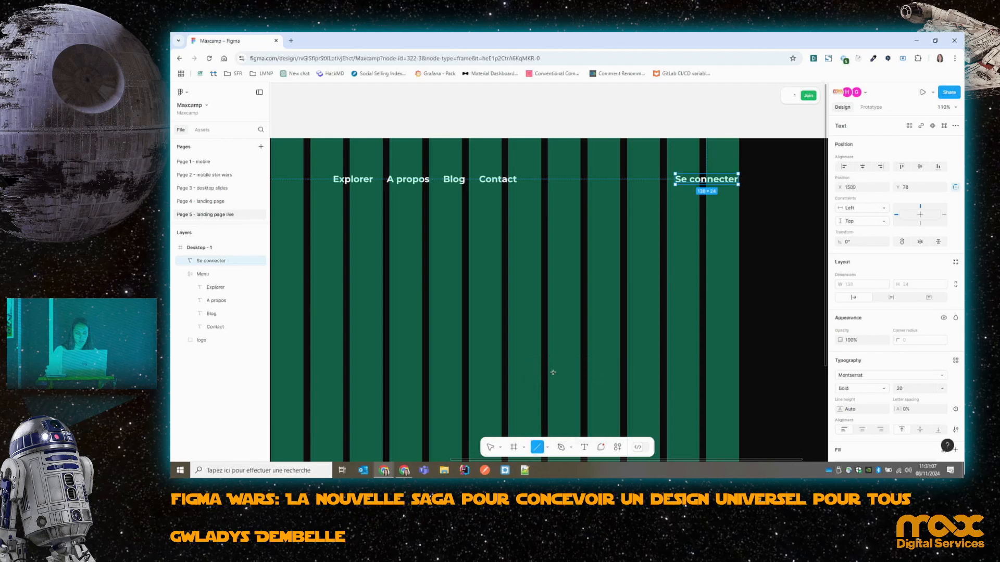
click(548, 452)
click(553, 365)
drag(660, 164, 747, 192)
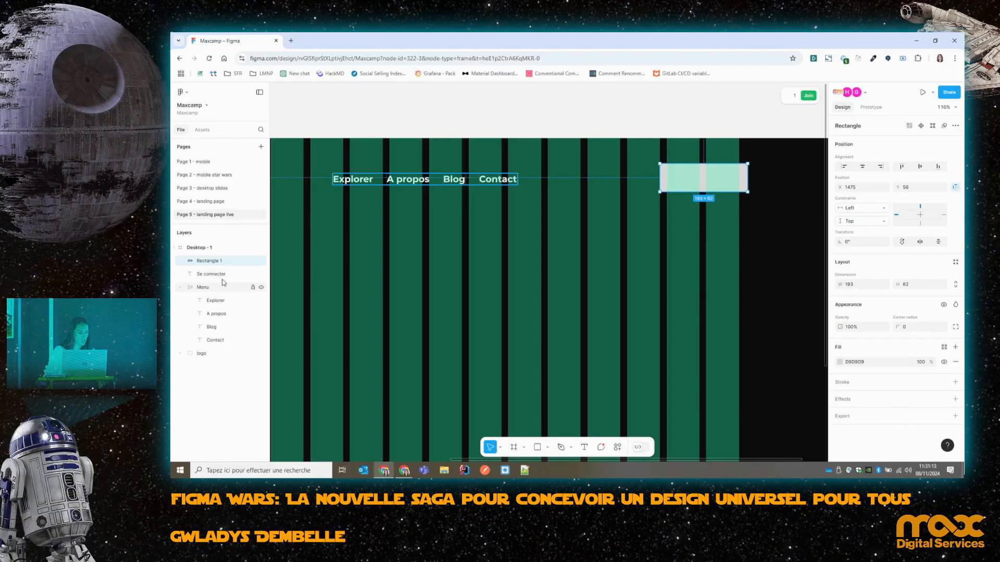
drag(216, 262, 219, 280)
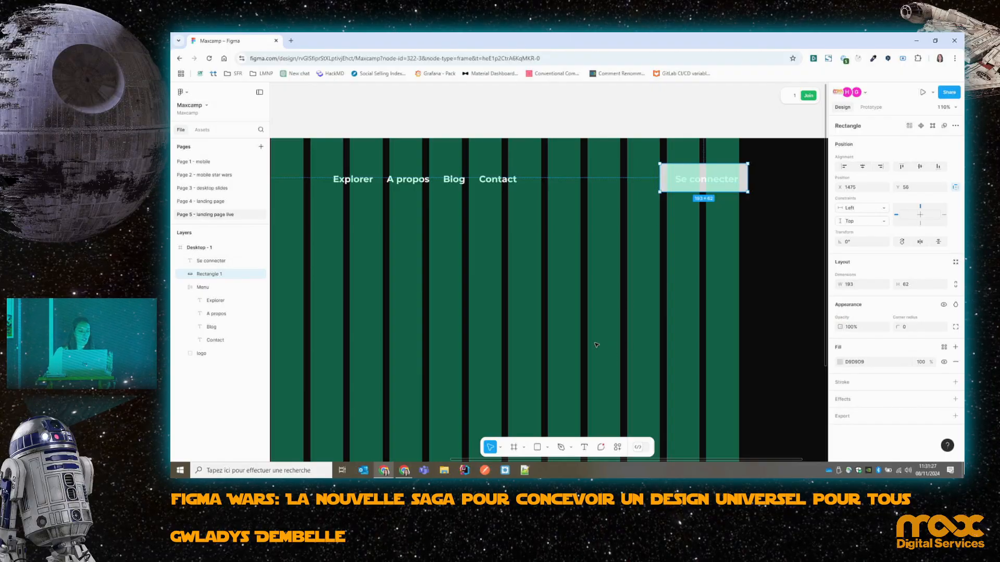
click(225, 260)
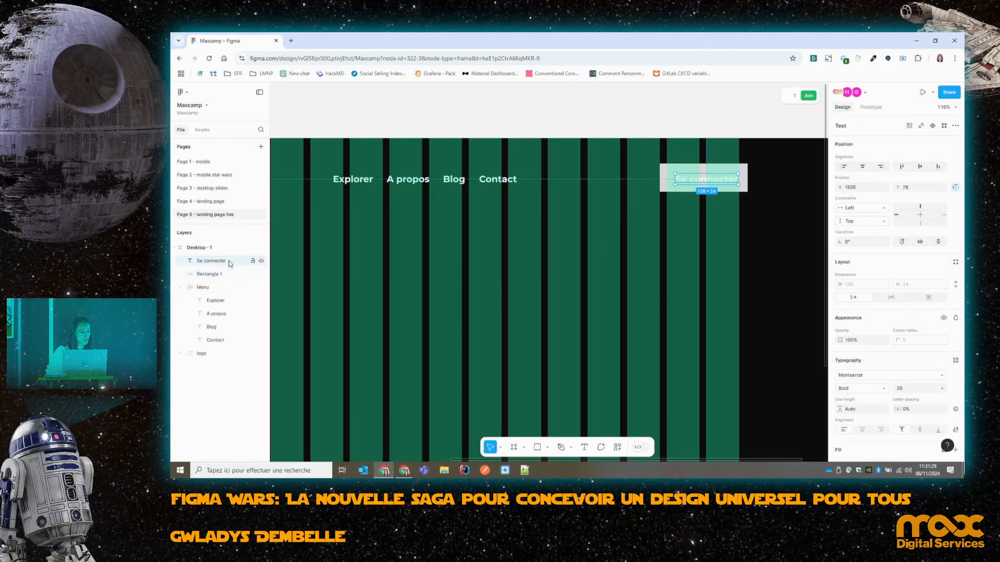
key(Escape)
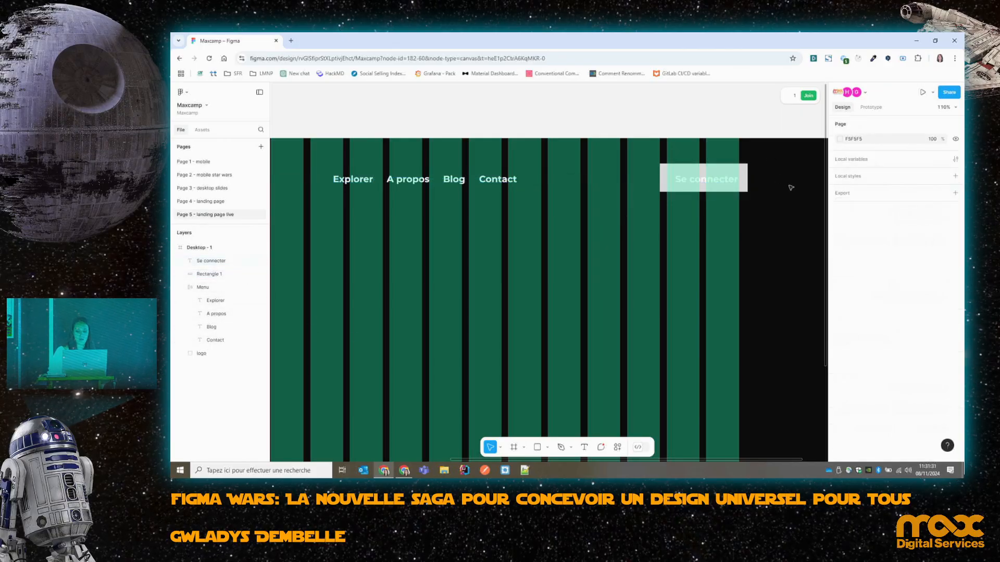
Group the rectangle with the "Se connecter" text and name the group "bouton se connecter".
click(208, 273)
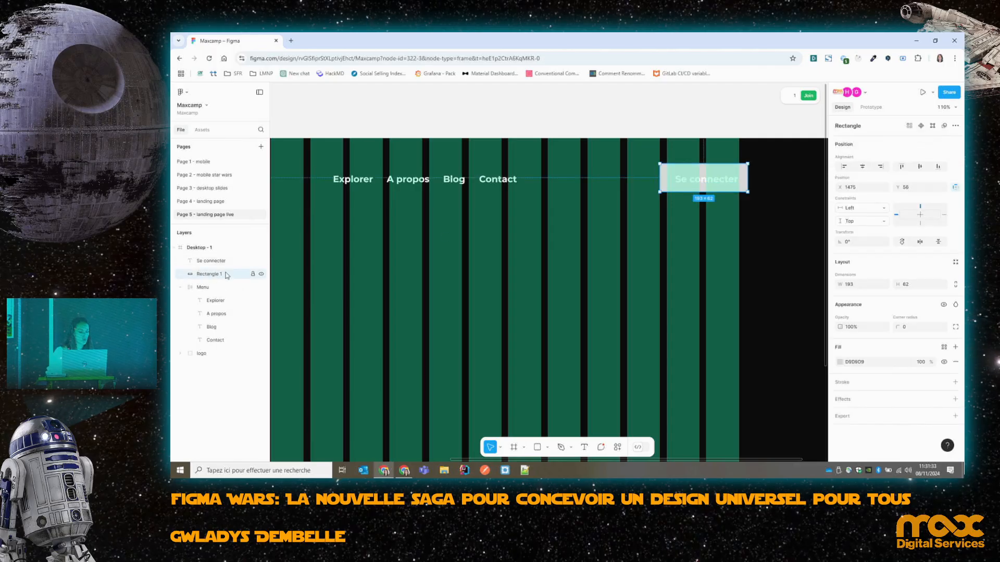
shift+click(210, 261)
key(ctrl+g)
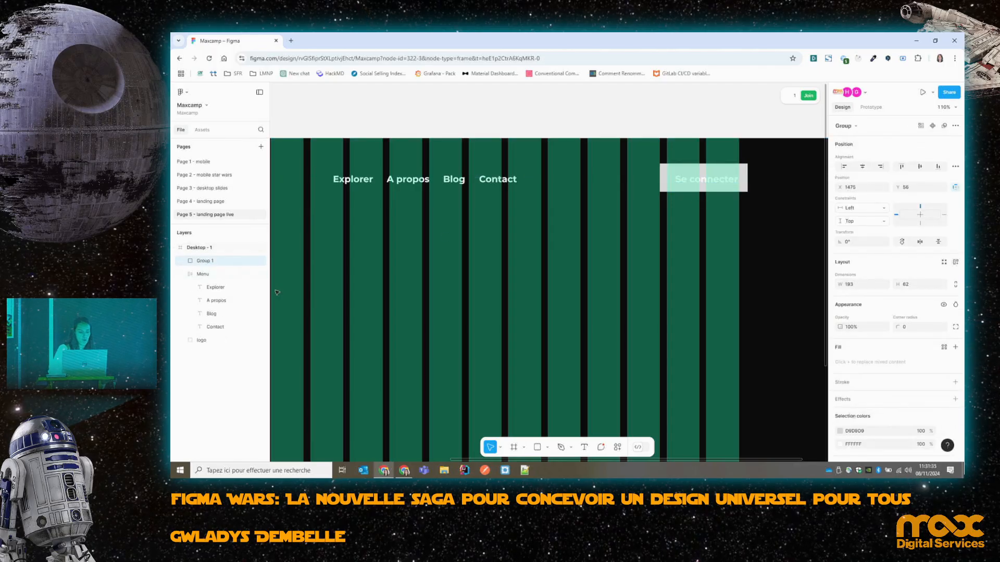
double_click(205, 261)
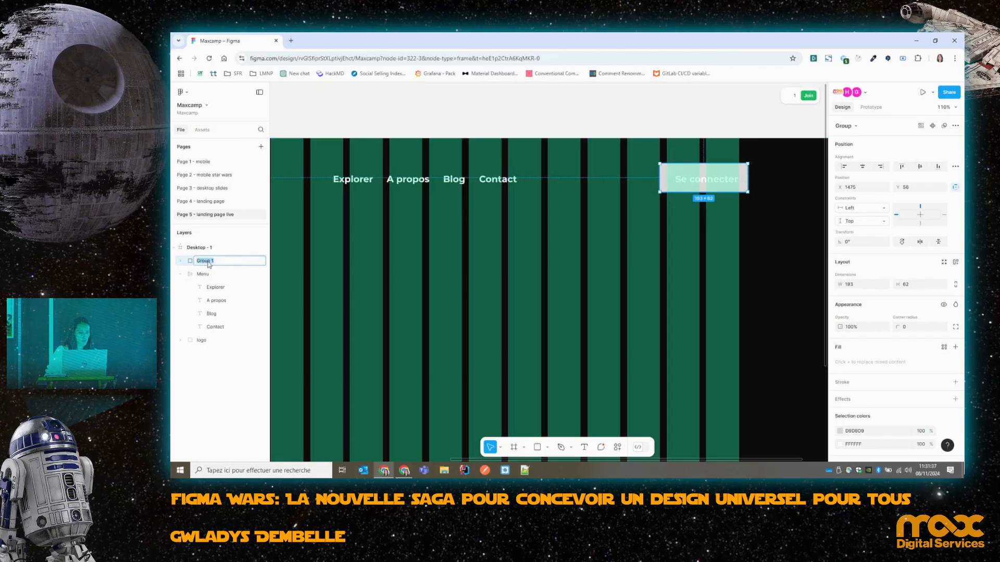
text(bouton)
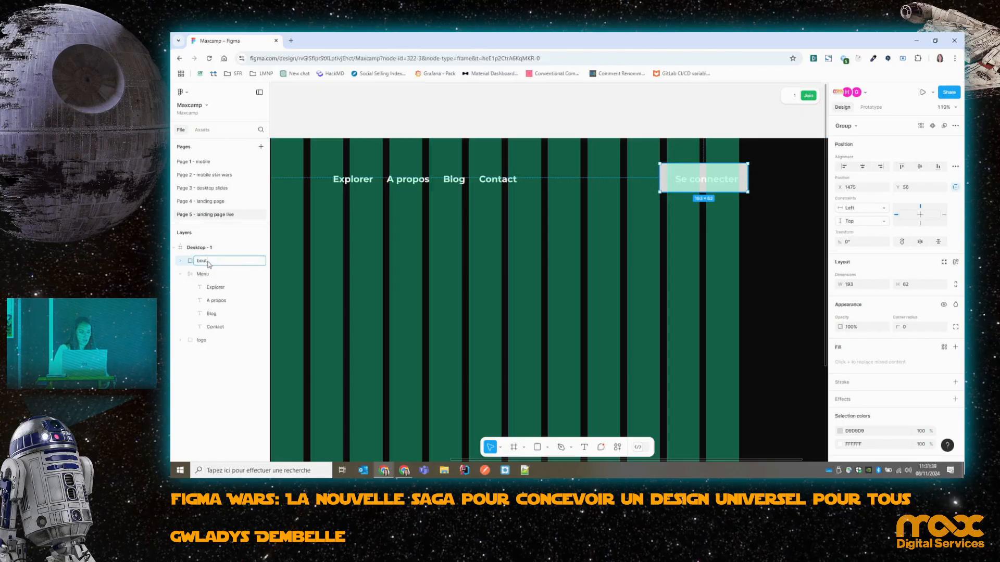
text( se connecte)
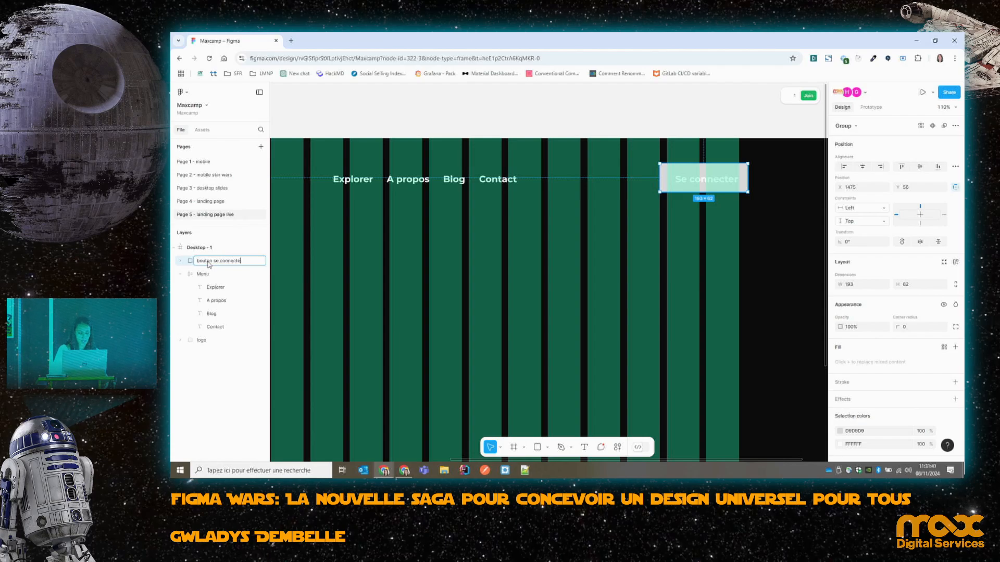
text(r)
click(784, 212)
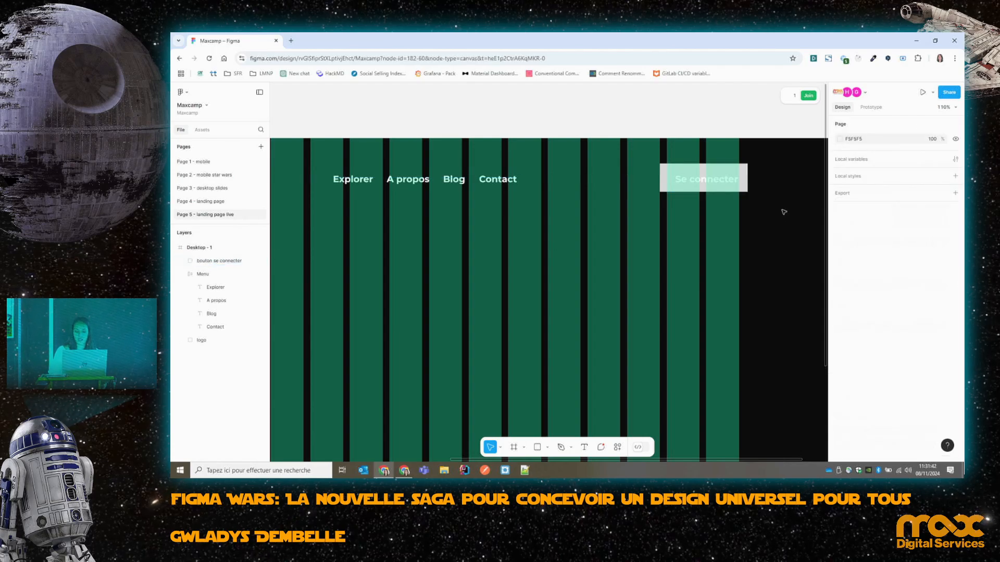
Apply auto layout to the "bouton se connecter" group and align its right edge with the last grid column, centered on the menu's line.
click(722, 184)
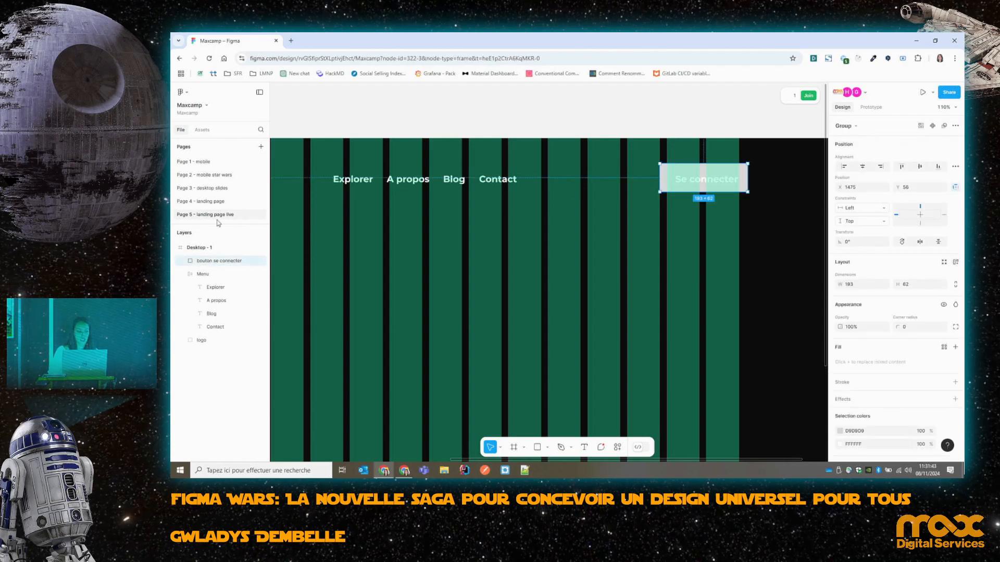
click(955, 263)
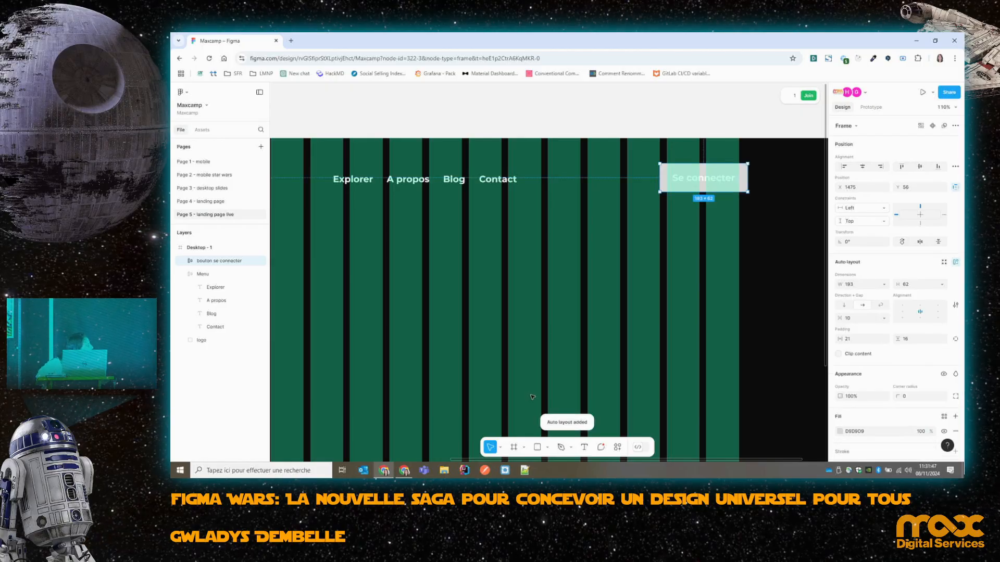
click(764, 315)
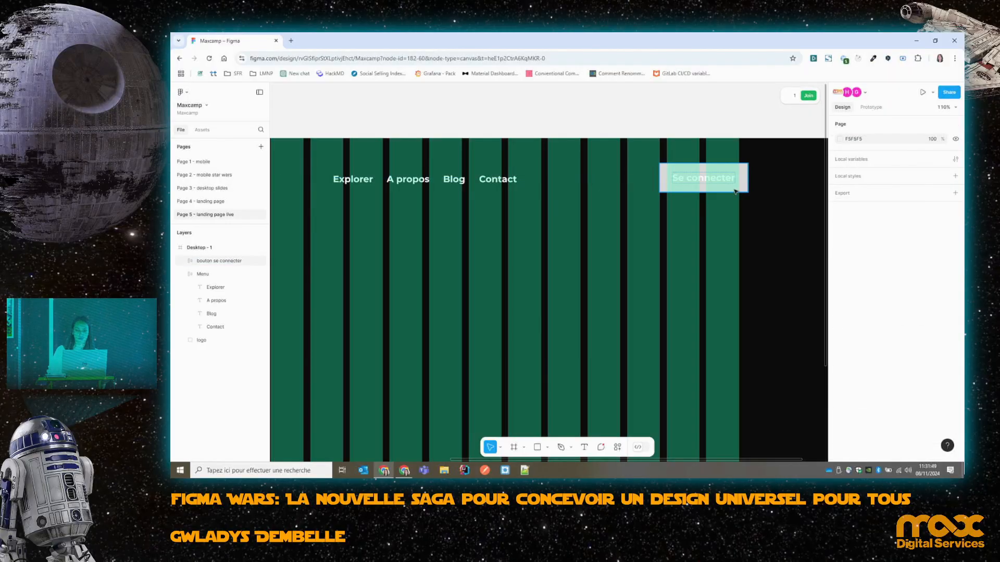
drag(740, 165, 732, 168)
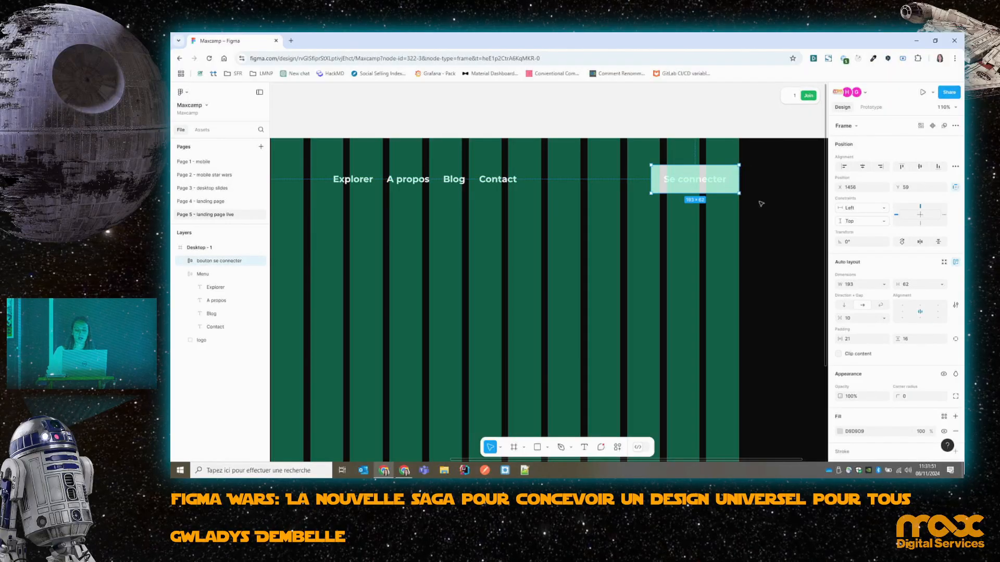
click(758, 217)
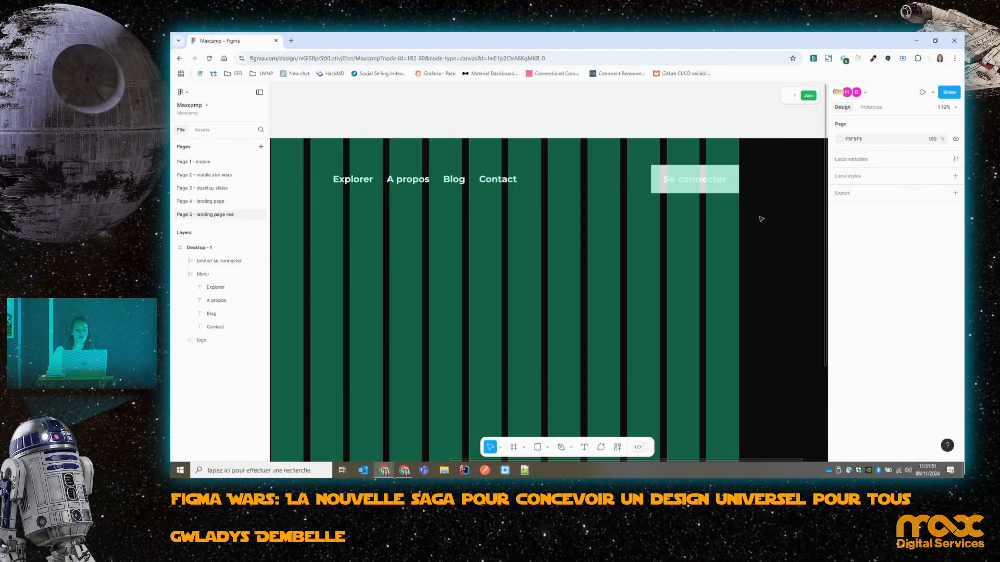
Round the "bouton se connecter" frame with a corner radius of 50.
click(717, 169)
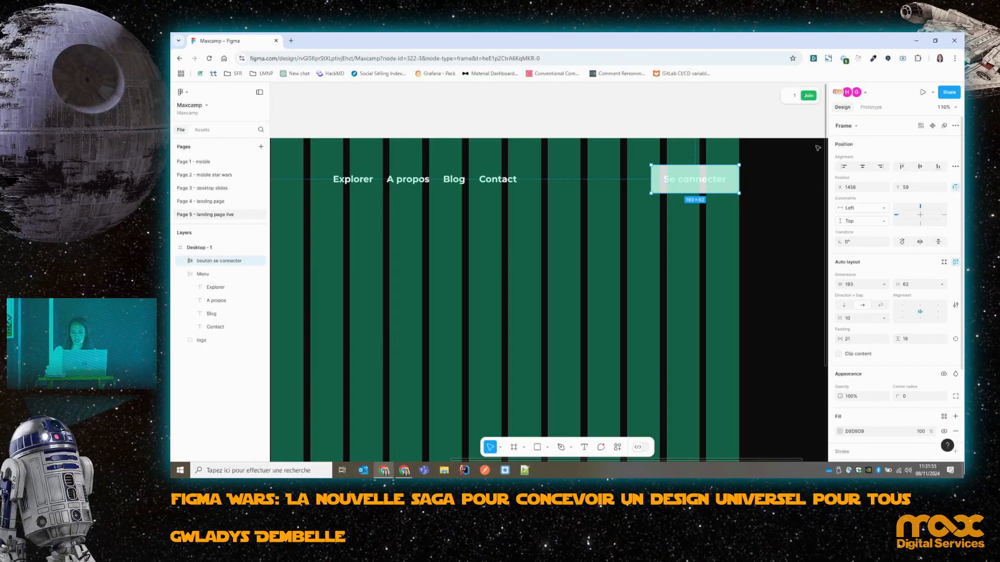
click(917, 398)
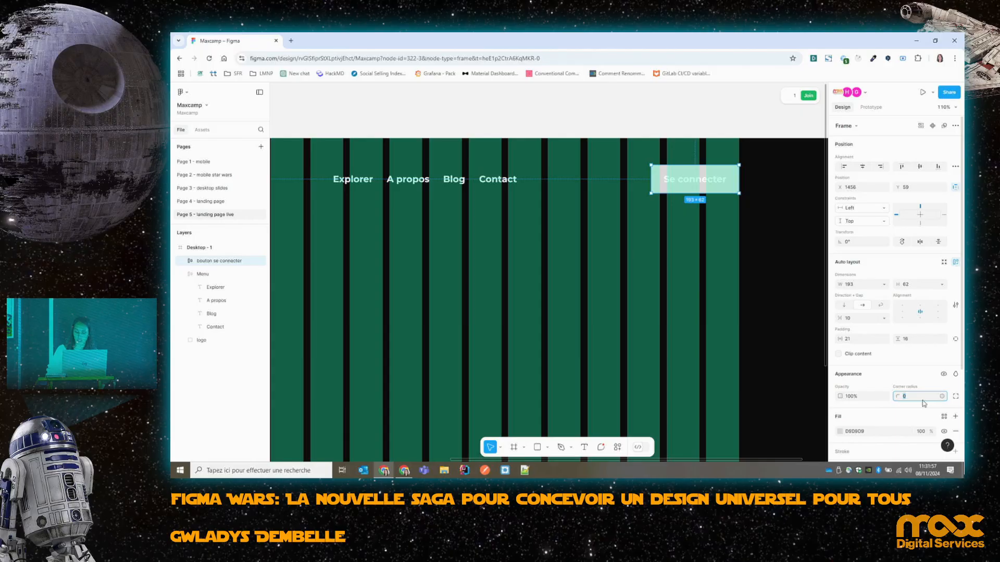
text(50)
key(Return)
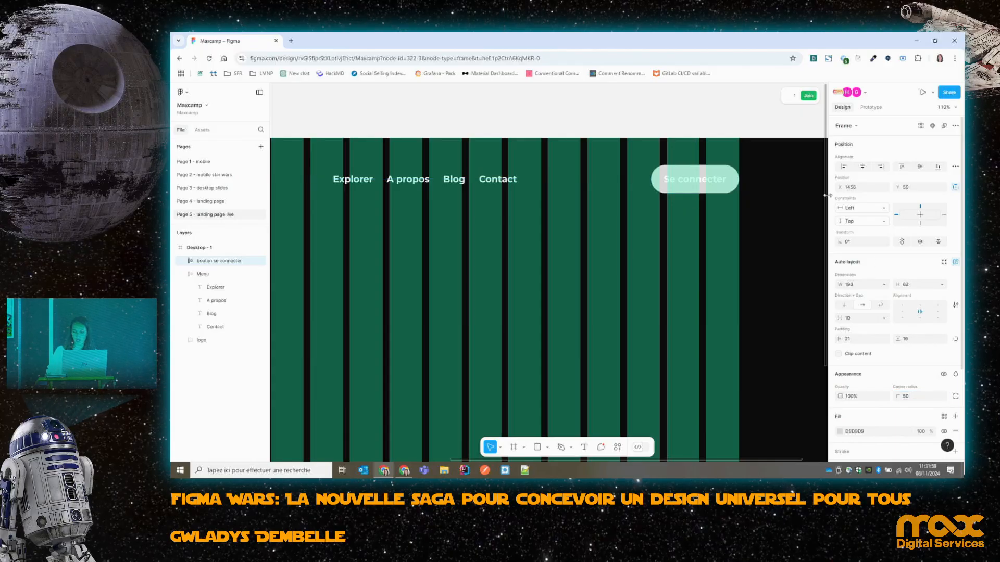
Set the button's horizontal padding to 25 and vertical padding to 12, and turn on Clip content.
click(849, 339)
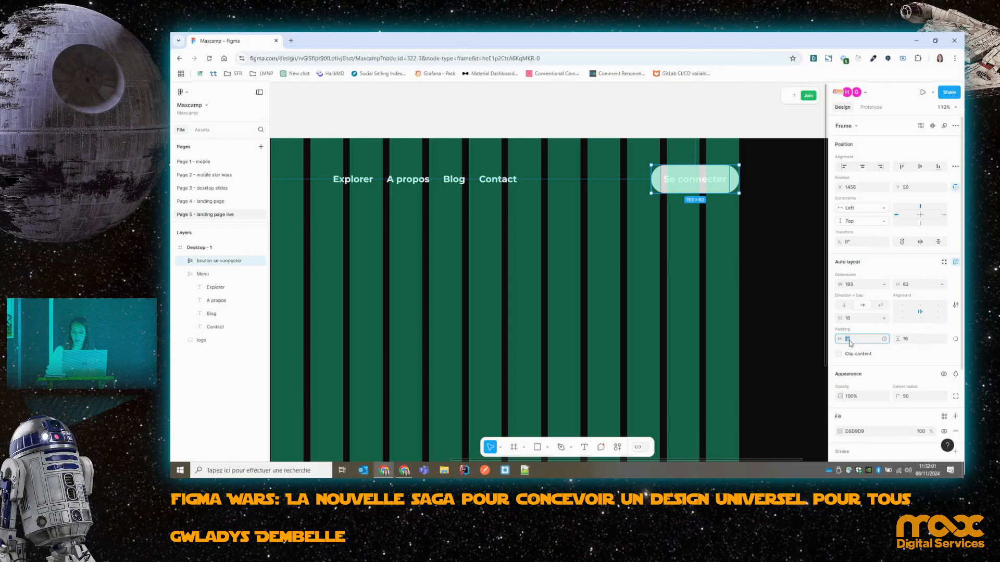
text(25)
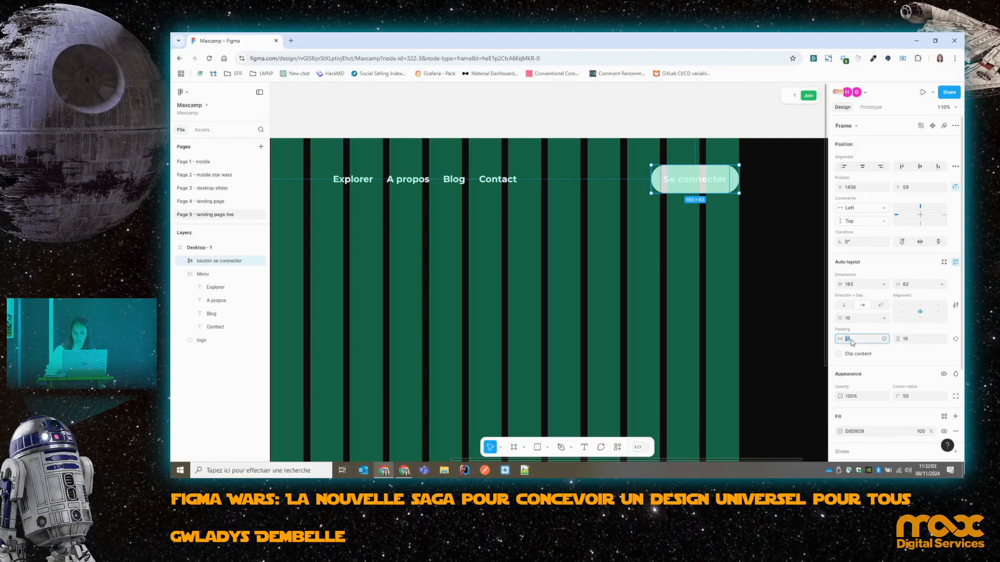
click(908, 340)
text(12)
click(838, 353)
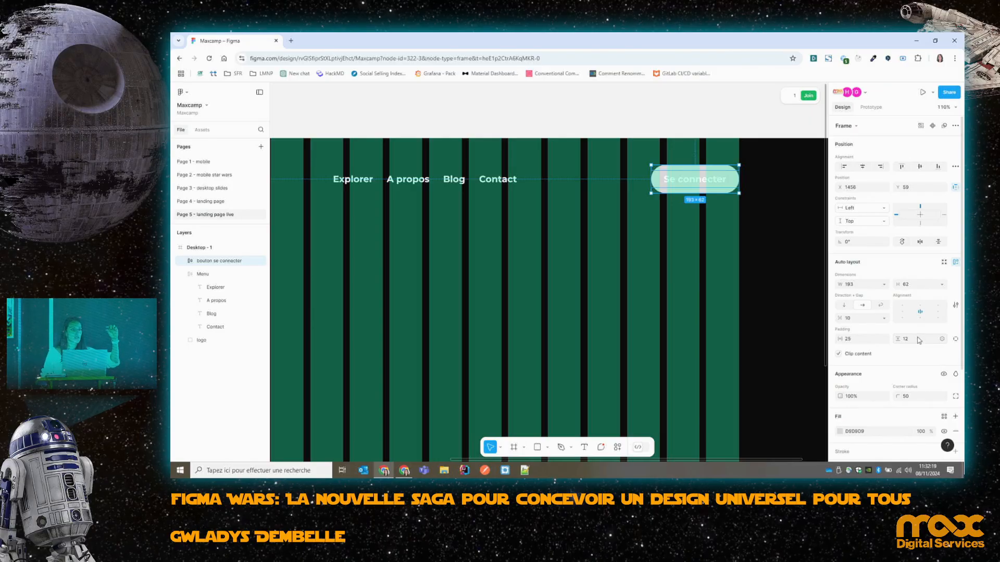
Switch the button to individual paddings with a bottom padding of 13, and turn off Clip content.
click(956, 339)
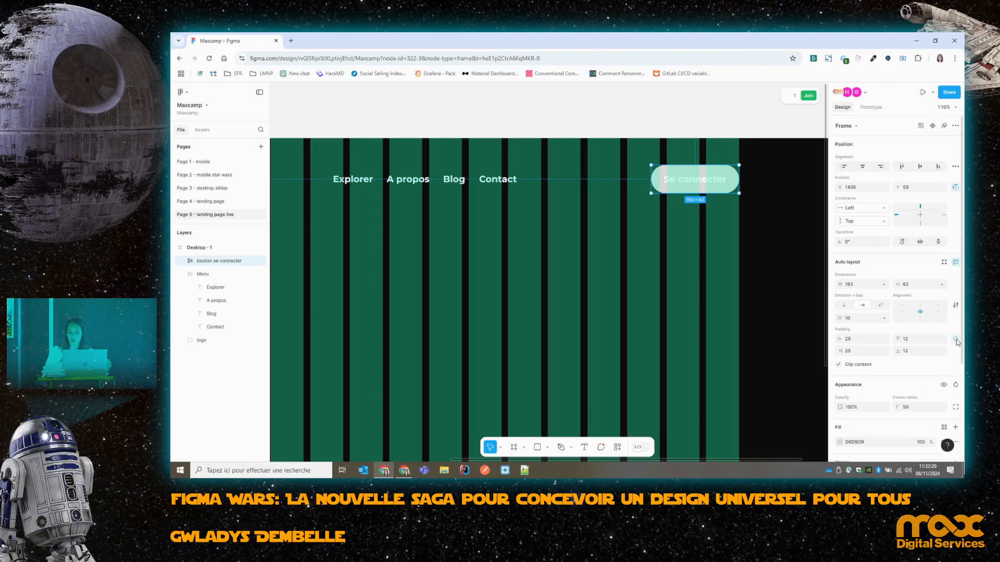
click(906, 341)
click(908, 352)
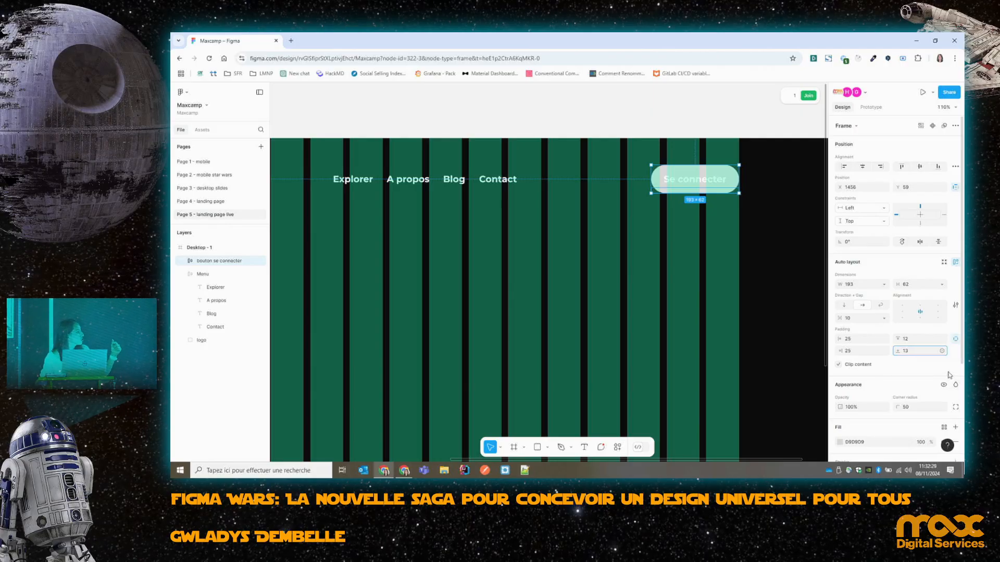
click(915, 369)
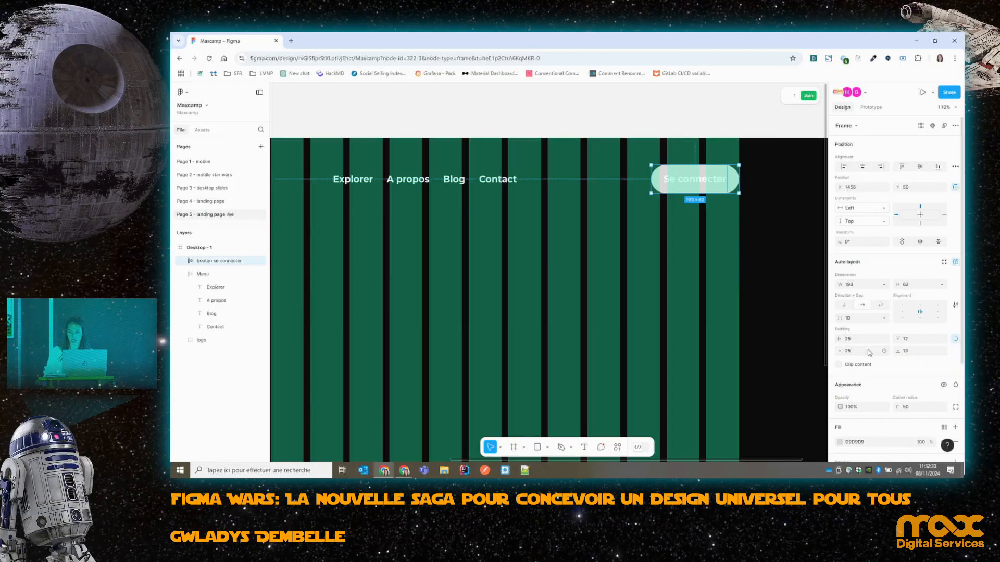
scroll(781, 300, down, 5)
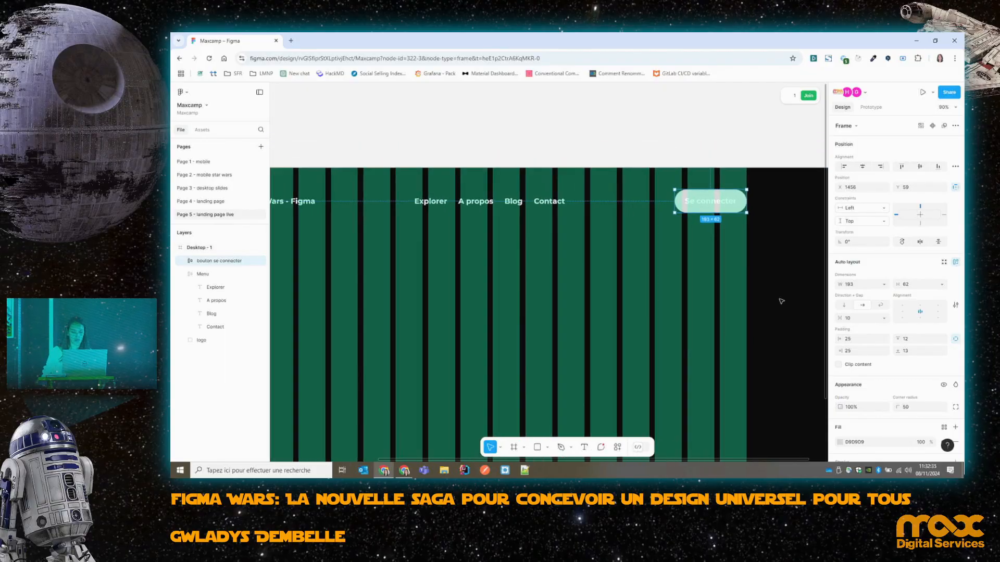
Group the logo, the Menu and the "bouton se connecter" layers together and name the group "Header".
scroll(707, 218, down, 2)
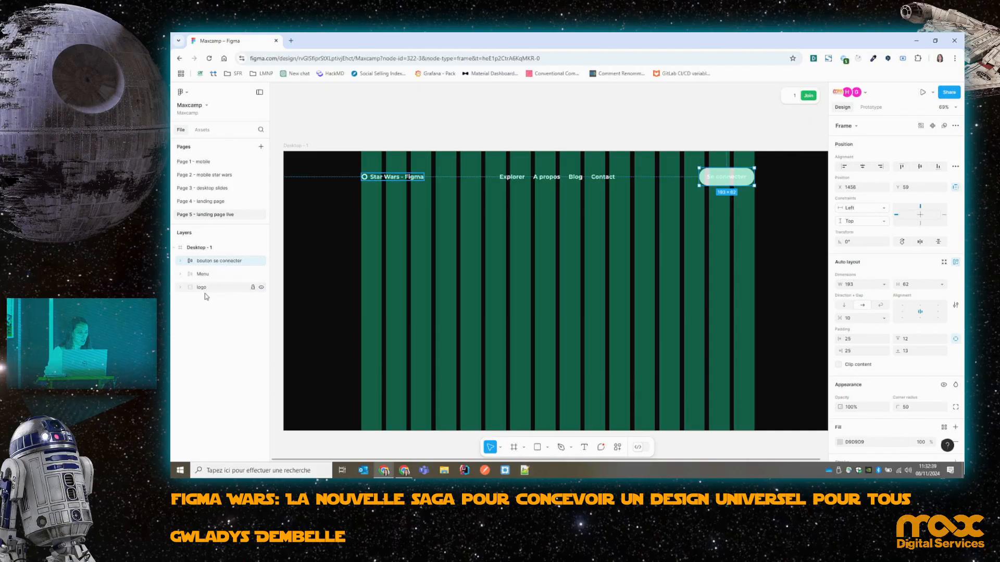
shift+click(236, 289)
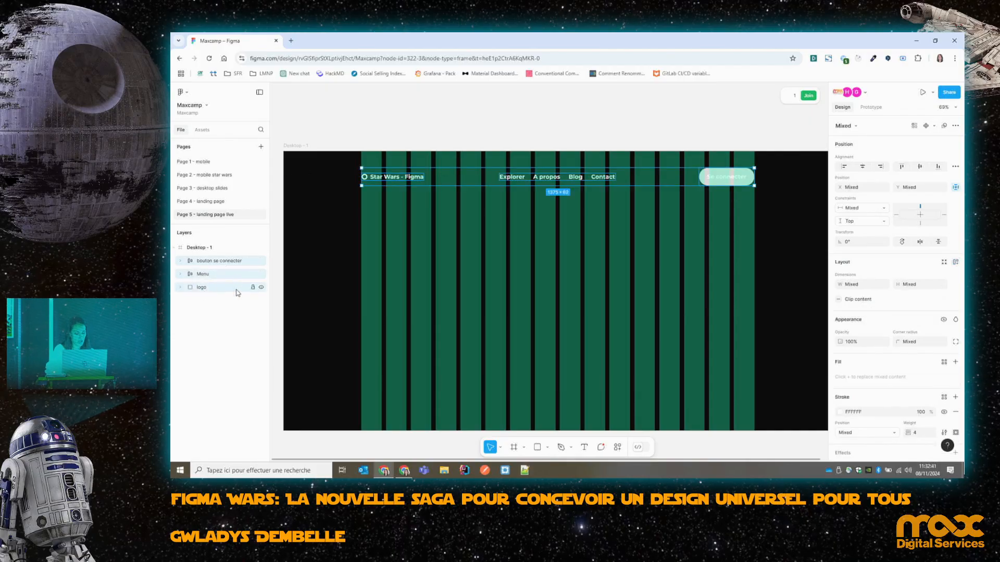
key(ctrl+g)
double_click(206, 261)
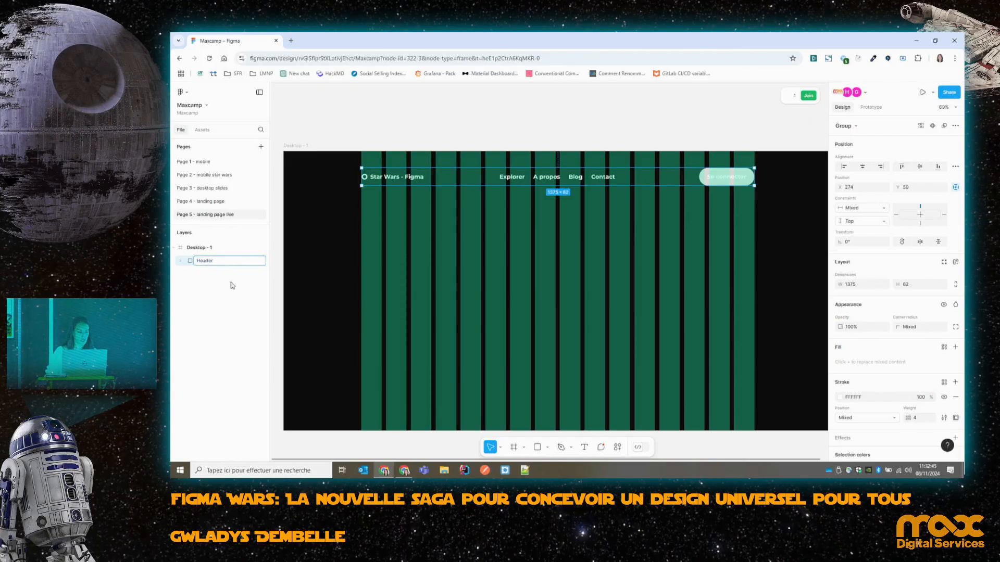
click(232, 285)
Add a Montserrat Bold heading of size 90 below the logo, reading "Découvrez" and "les personnages." on two lines.
click(584, 448)
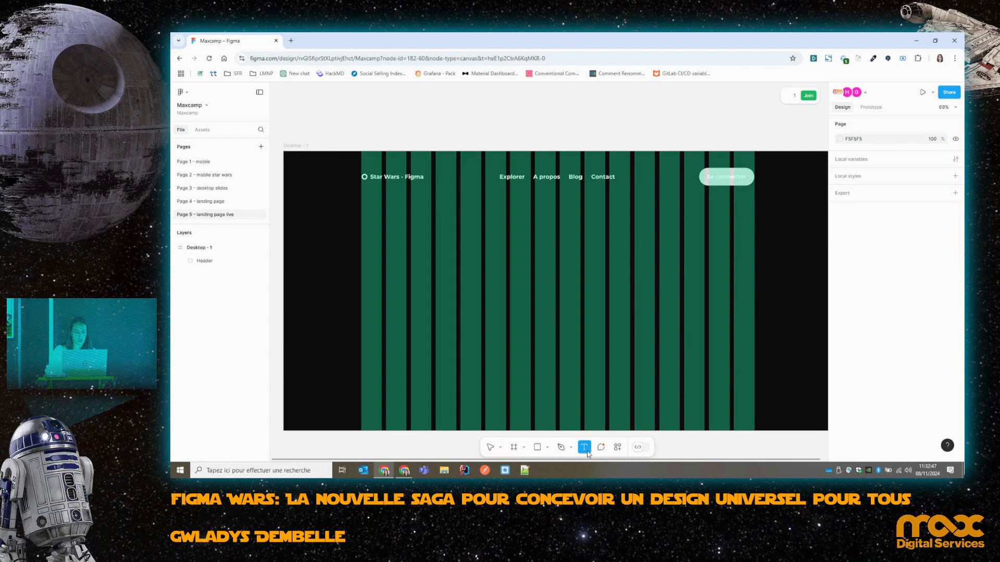
click(363, 224)
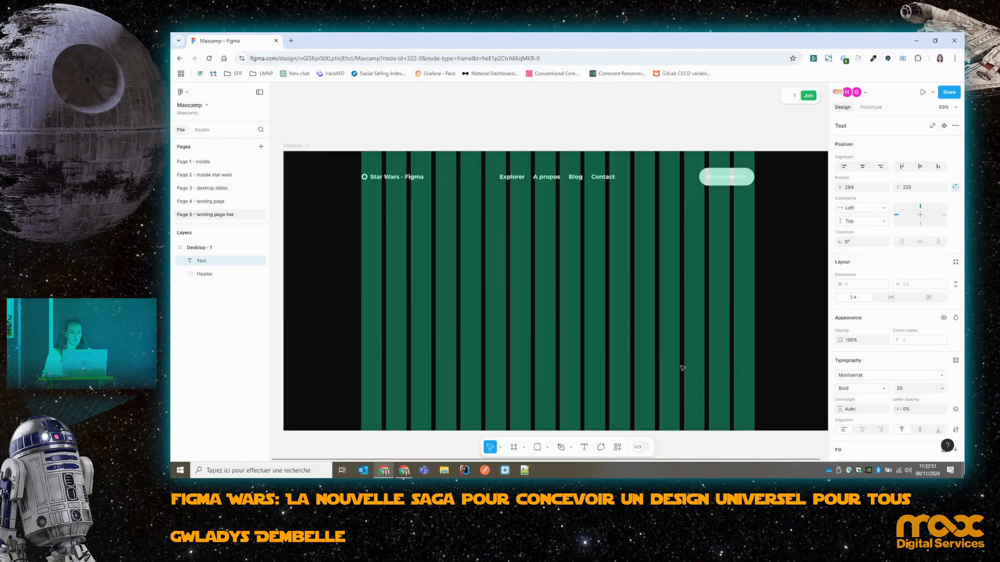
click(903, 389)
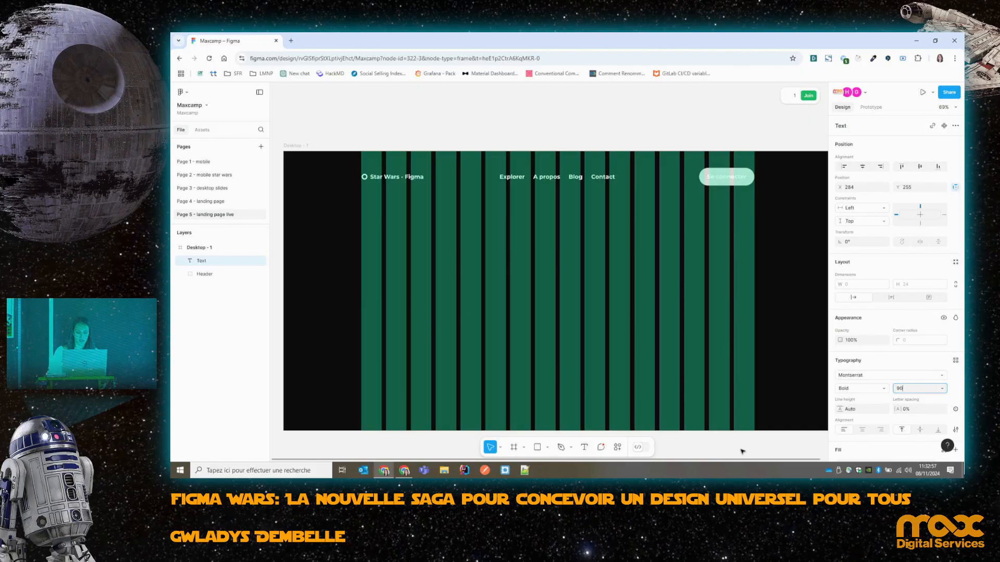
key(Return)
click(585, 448)
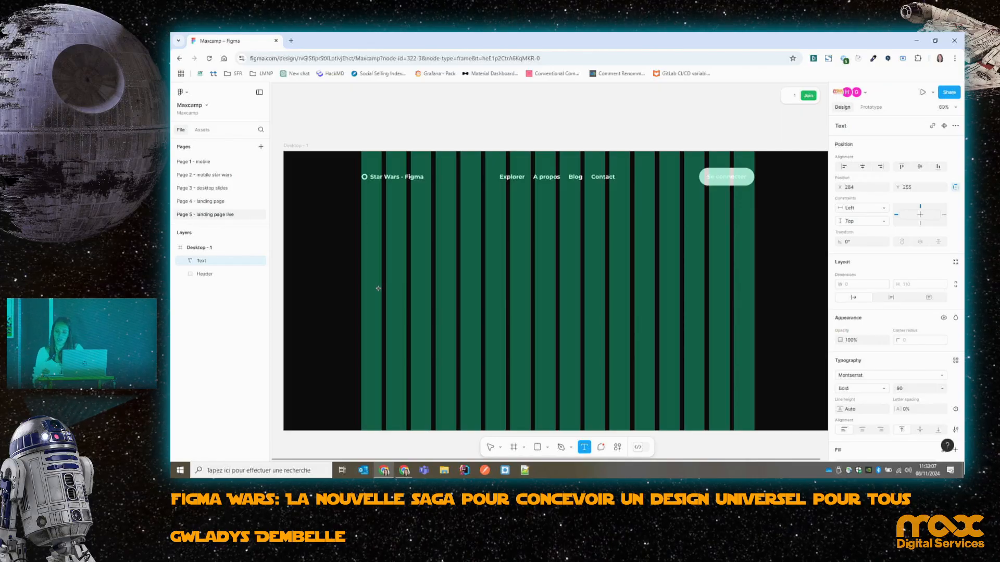
text(Découvrer)
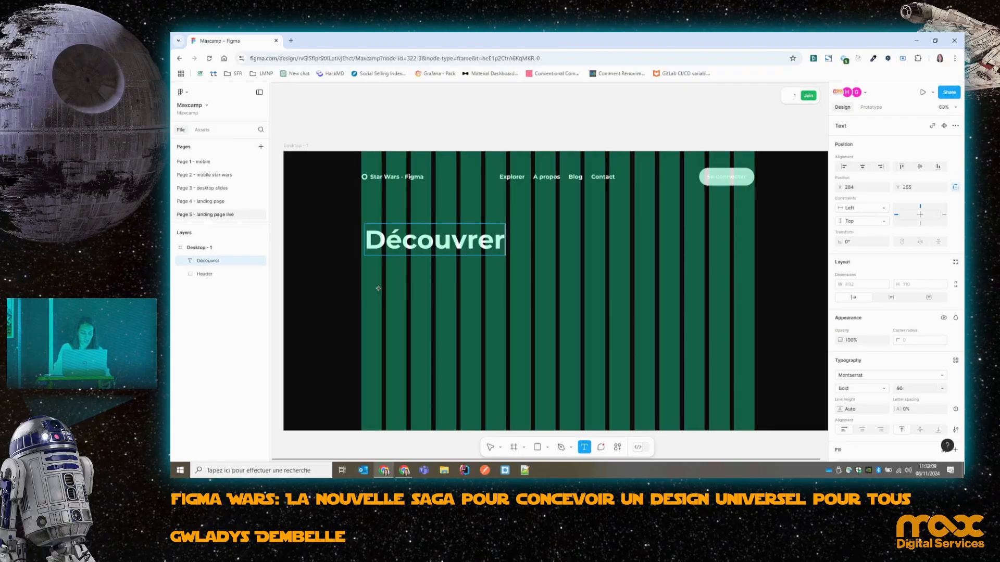
key(BackSpace)
text(z le)
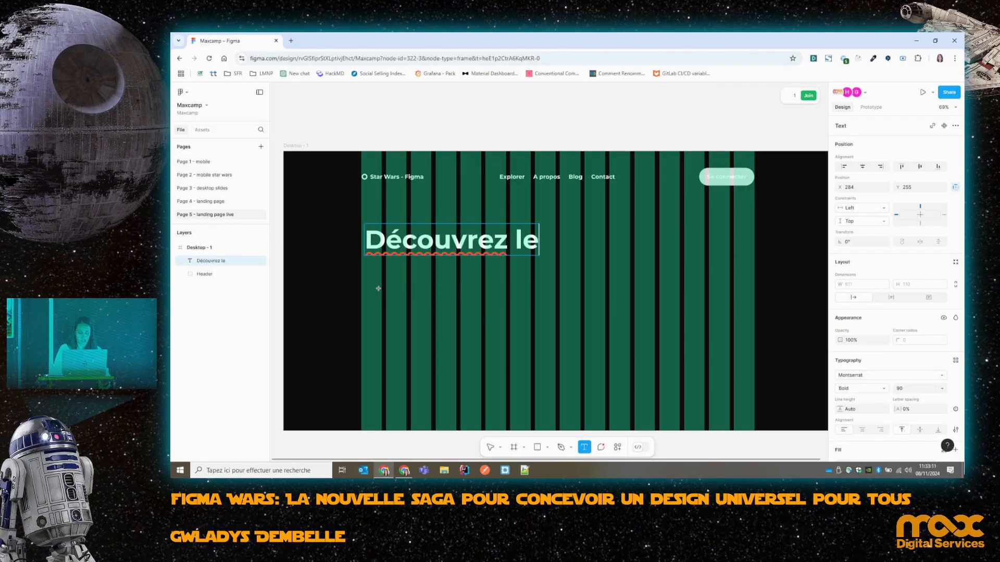
text(s pers)
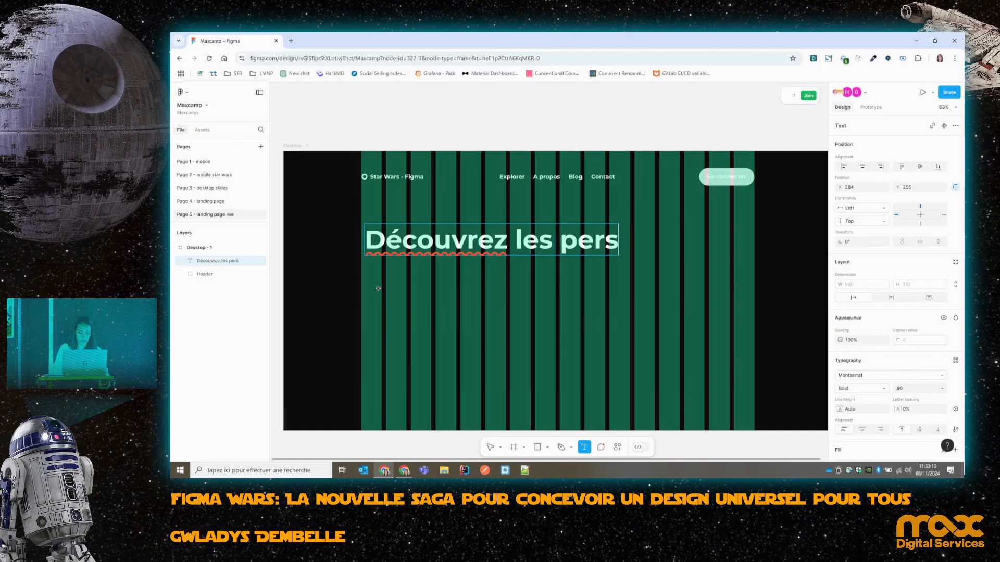
text(onnages.)
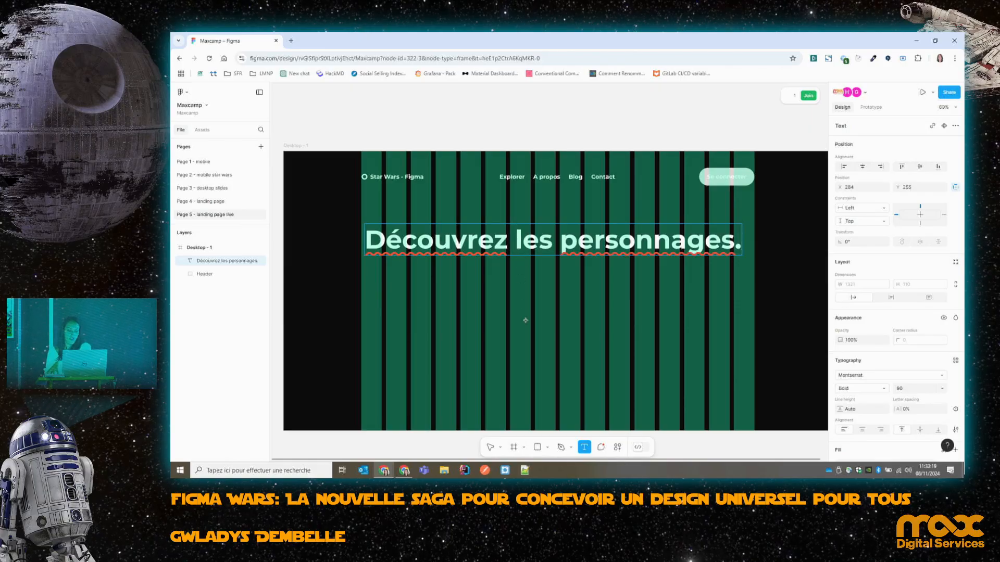
key(Return)
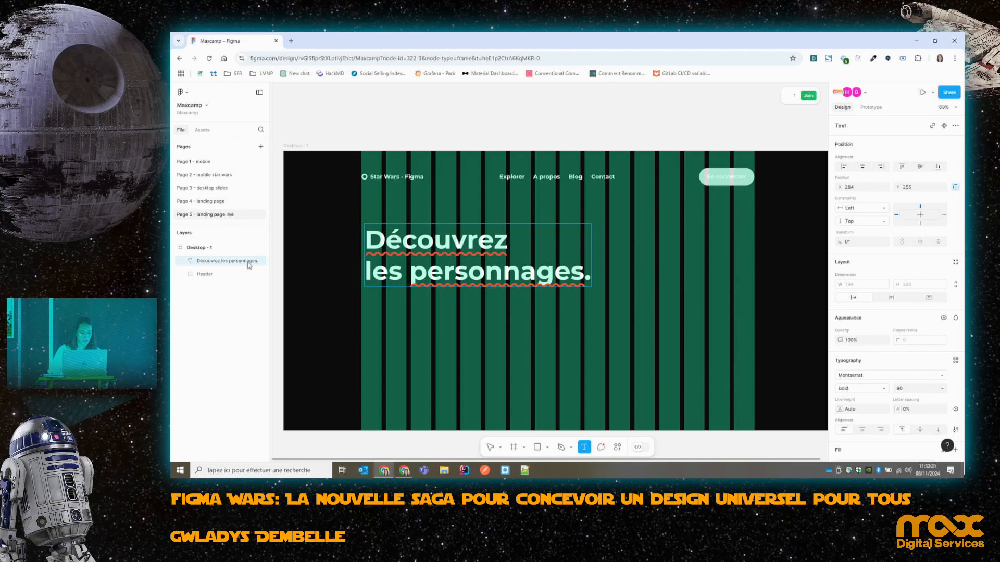
Move the "Découvrez les personnages." heading to the start of the first grid column, at X 265 and Y 252.
click(313, 251)
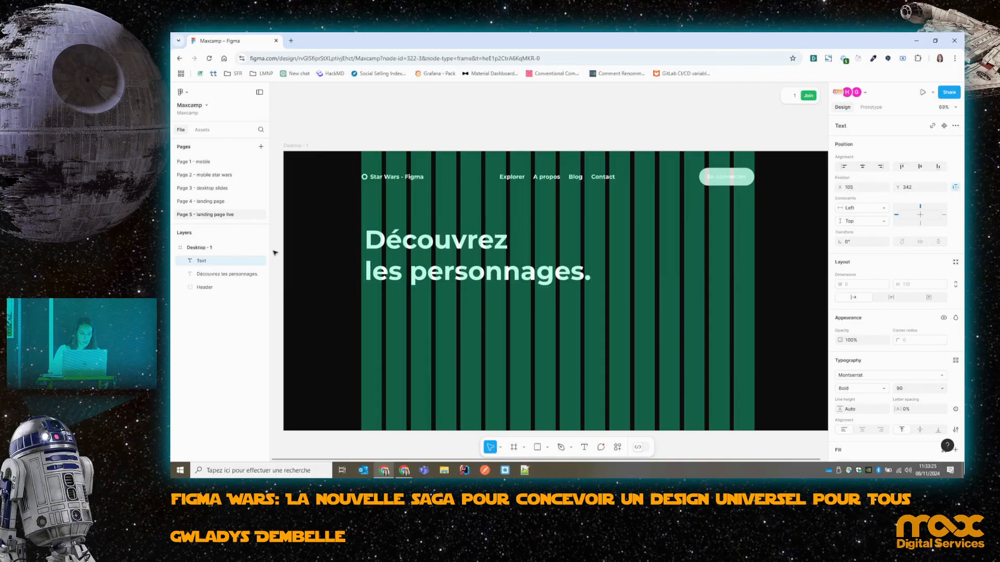
click(227, 274)
drag(384, 242, 379, 243)
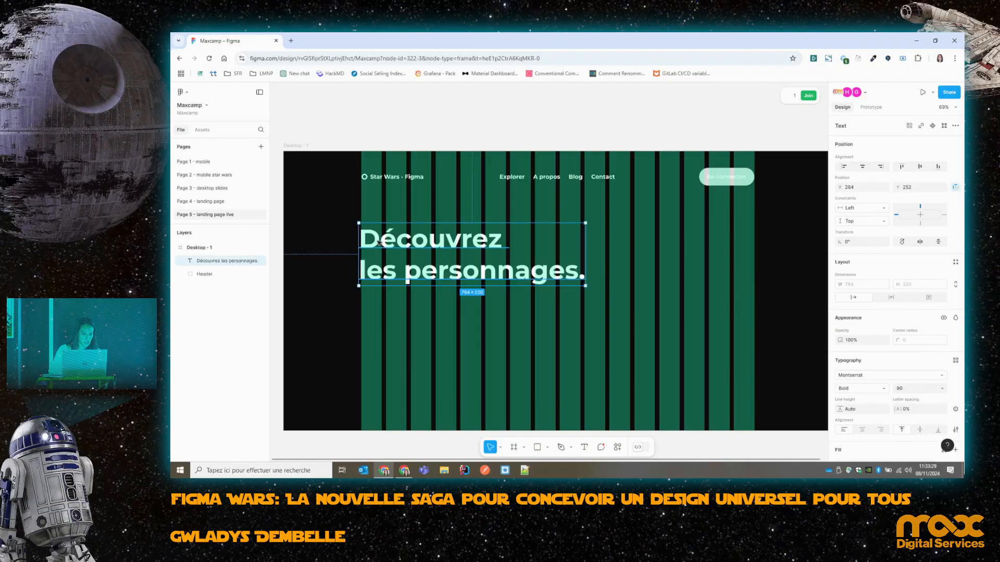
scroll(409, 265, up, 5)
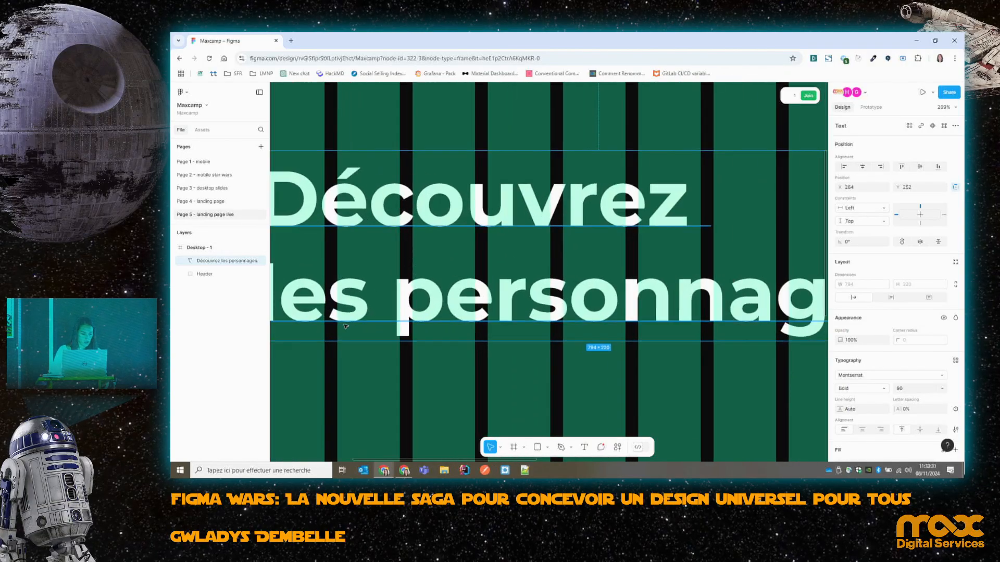
scroll(464, 446, left, 4)
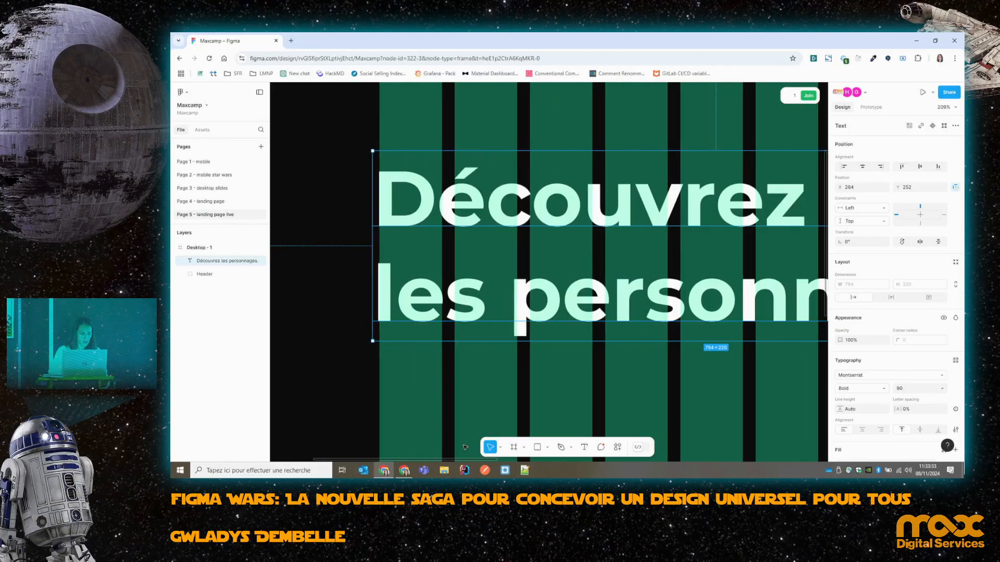
drag(391, 222, 392, 222)
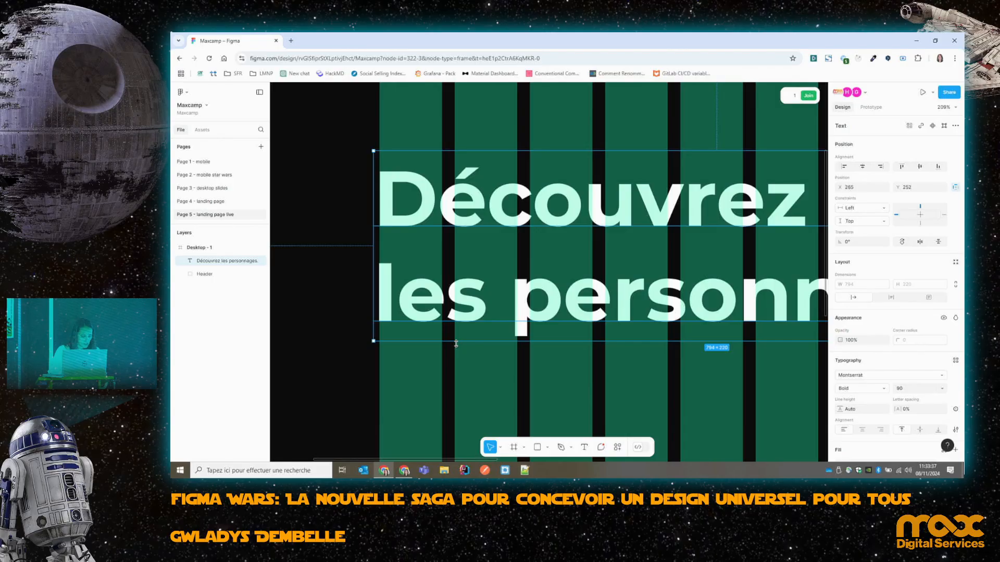
Duplicate the heading straight below the original, at X 265 and Y 520.
scroll(454, 340, down, 5)
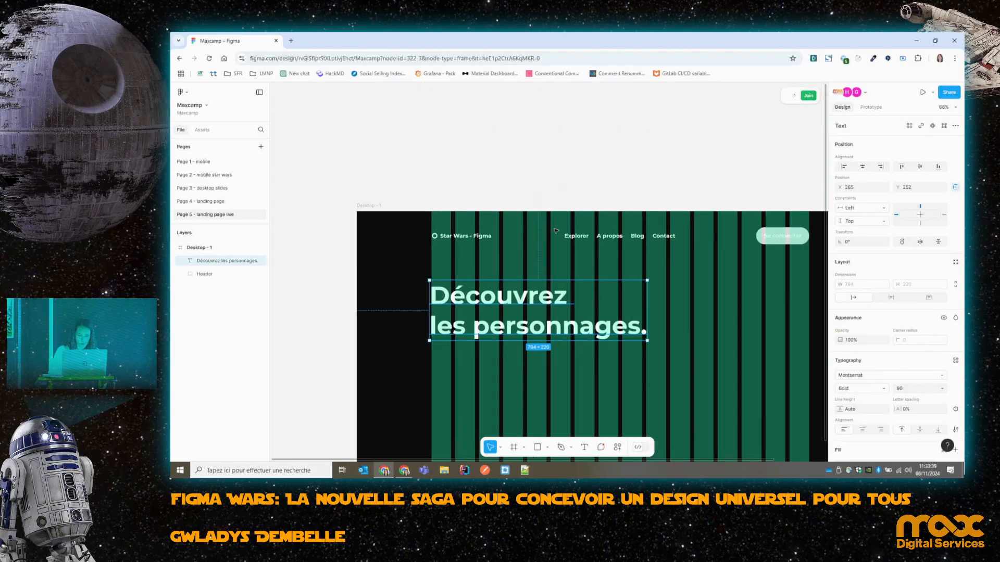
scroll(625, 193, down, 3)
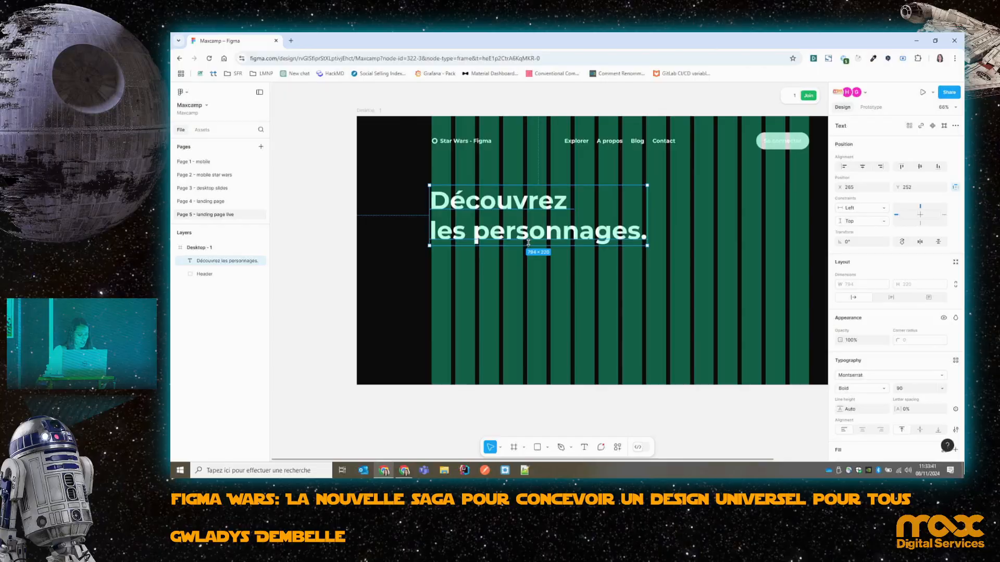
drag(535, 232, 489, 269)
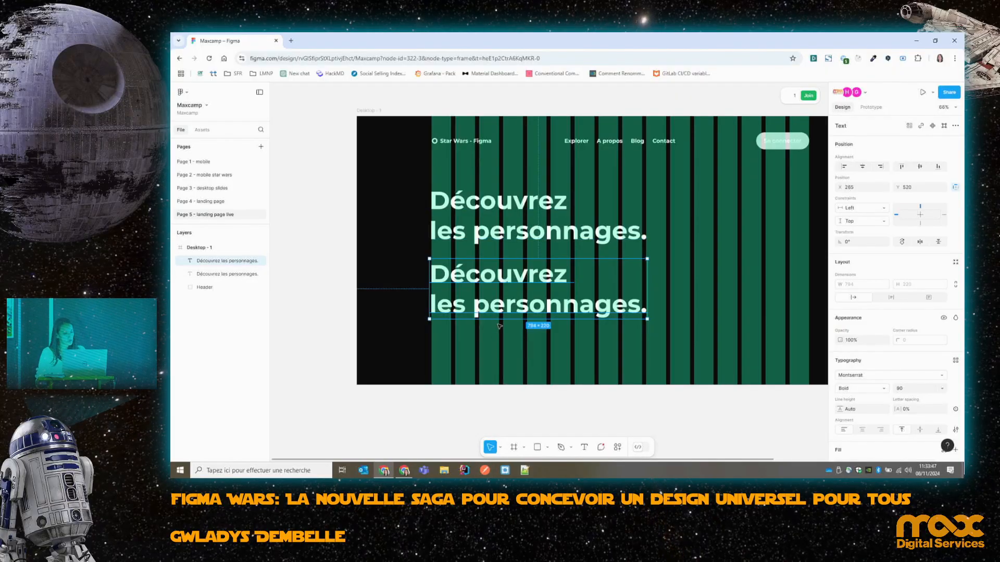
Replace the duplicated heading's text with "Plongez au coeur de la galaxie", followed by "et revivez" on a second line.
double_click(521, 311)
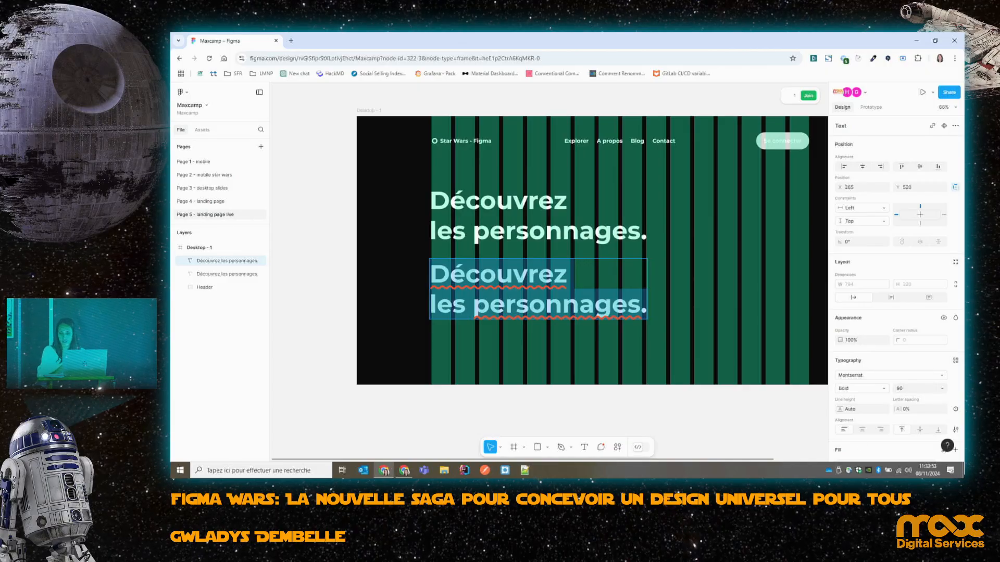
text(Plo)
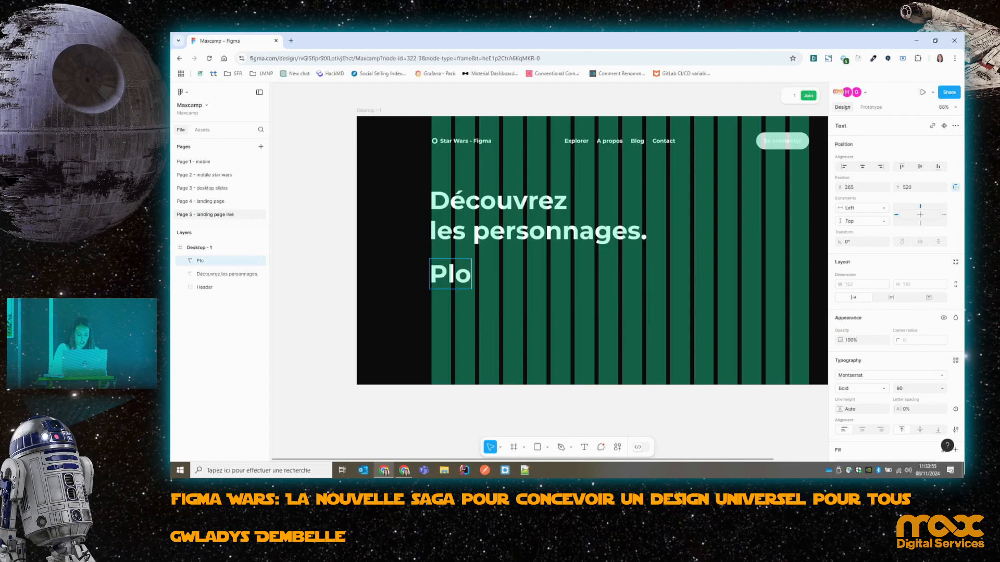
text(ngez au coeu)
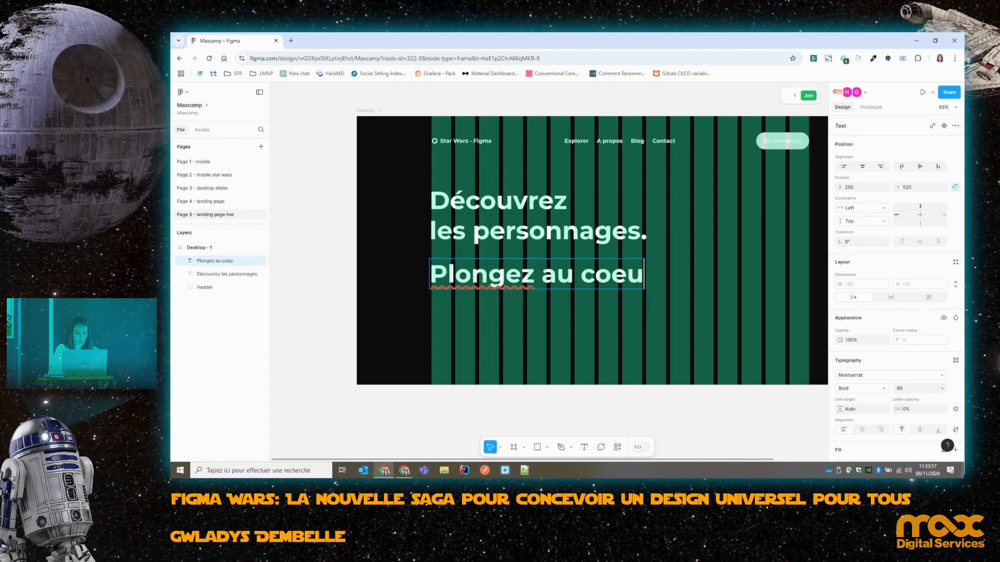
text(r de la gala)
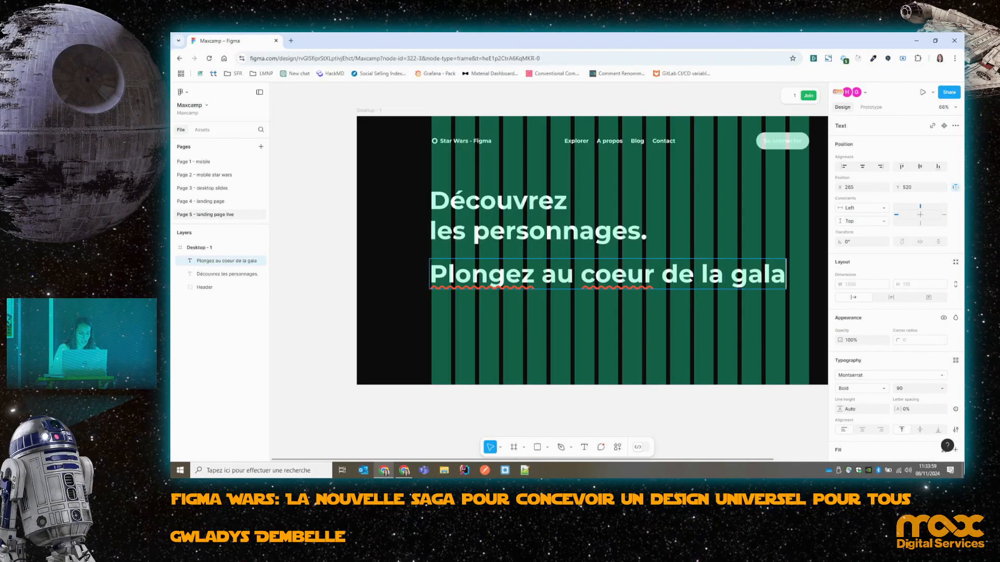
text(xie)
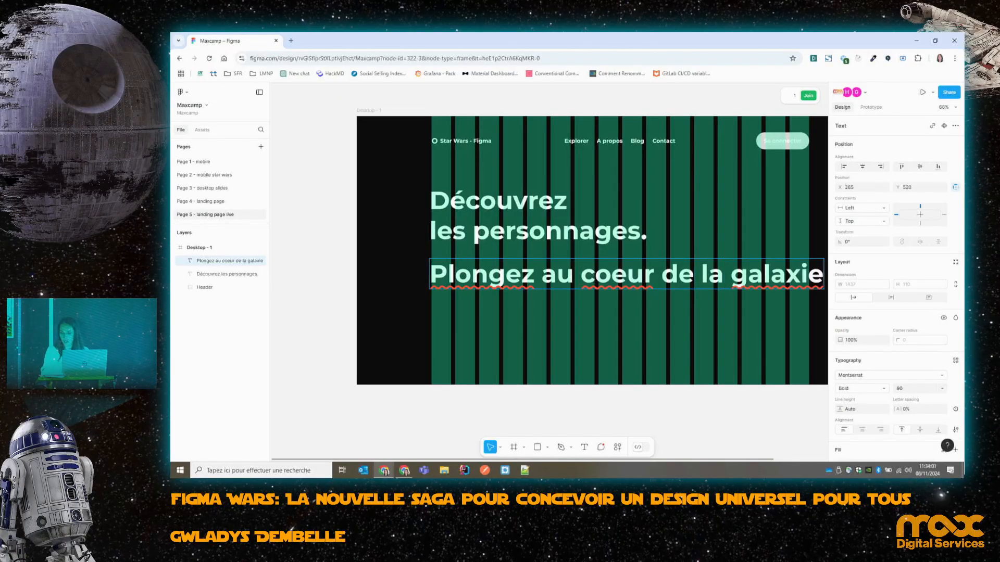
key(Return)
text(et )
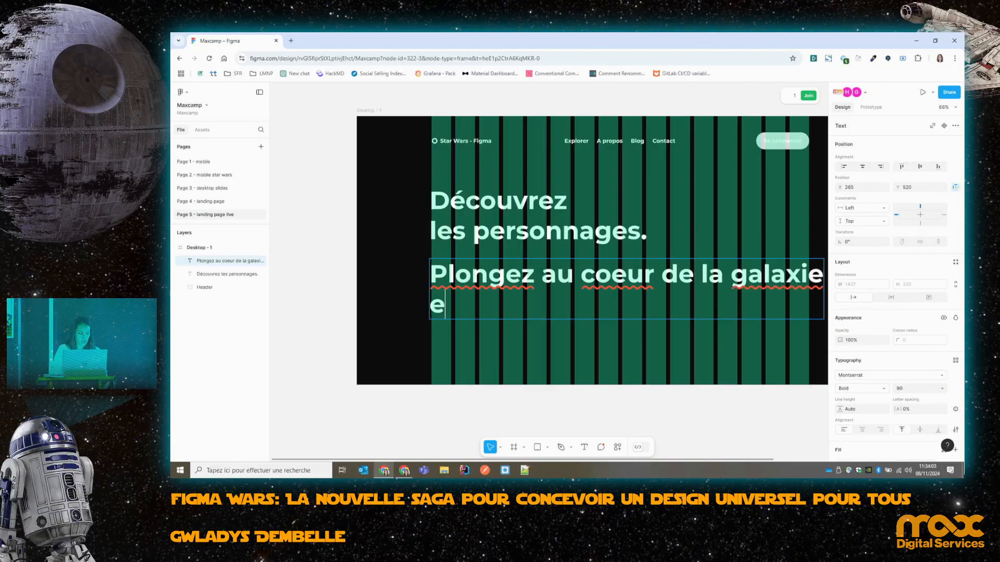
text(revivez)
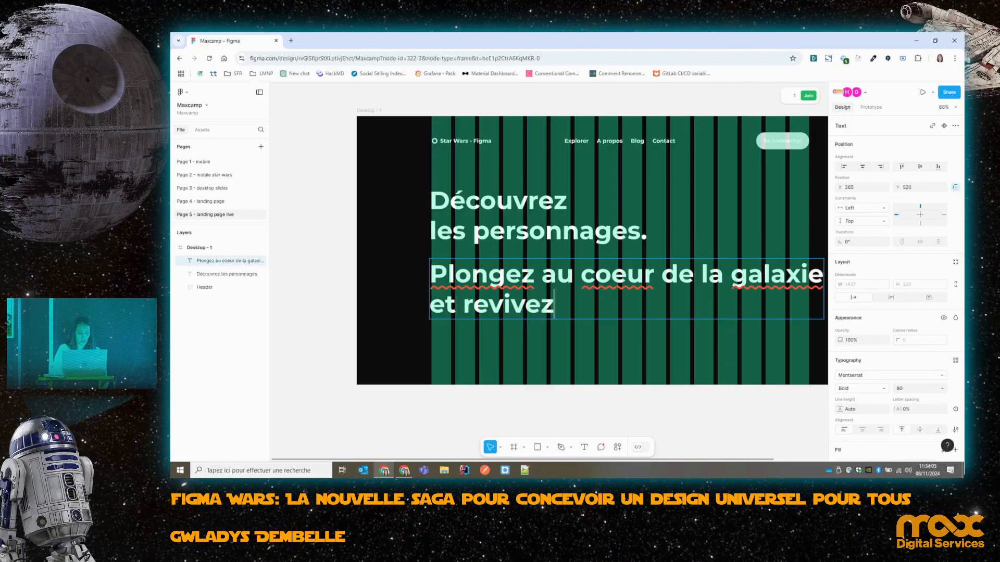
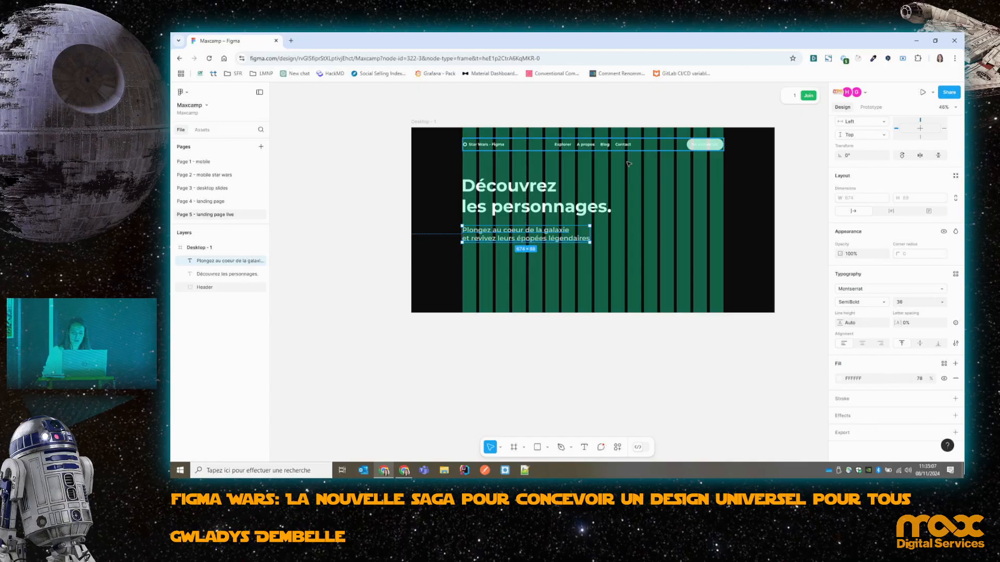
Duplicate the "bouton se connecter" from the Header group and place the copy below the tagline, aligned with the text's left edge.
click(180, 287)
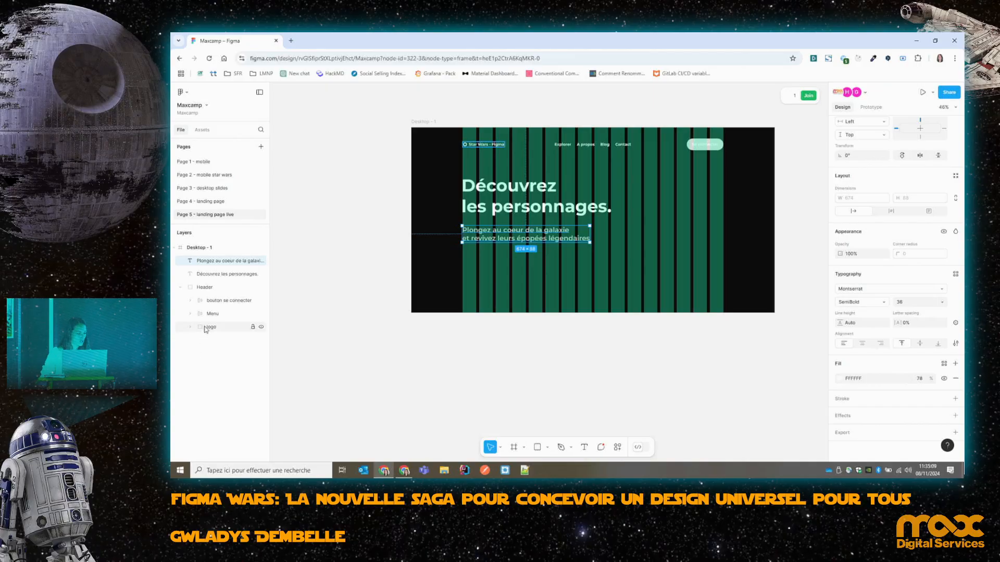
click(229, 300)
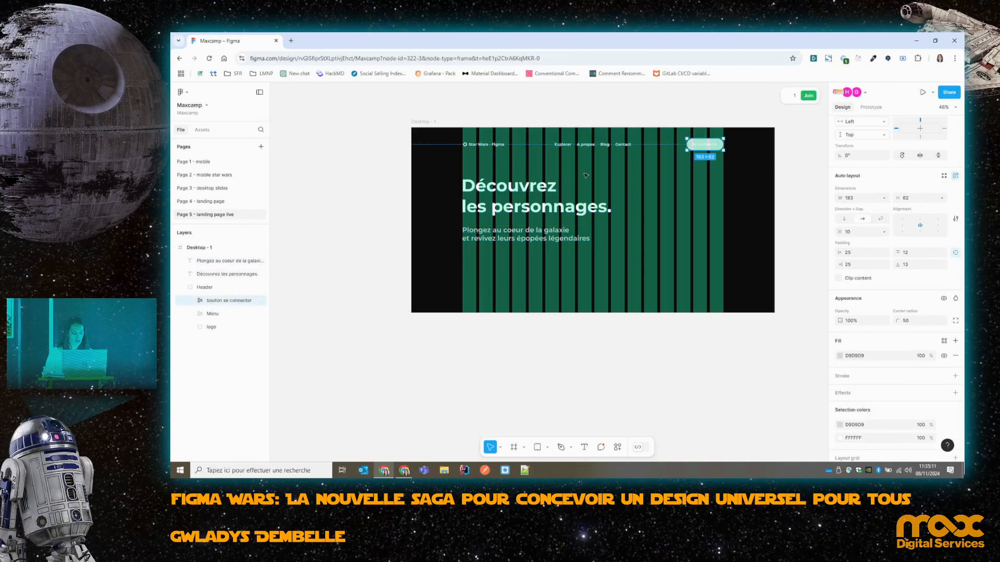
drag(717, 145, 491, 260)
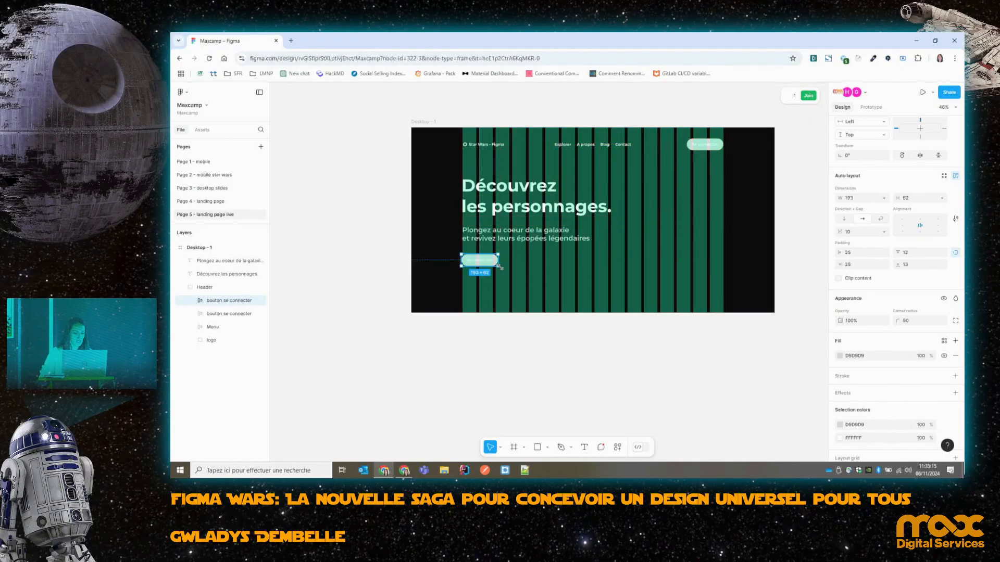
Move the duplicated button's layer out of the Header group into the Desktop - 1 frame and collapse the Header group.
scroll(473, 266, up, 5)
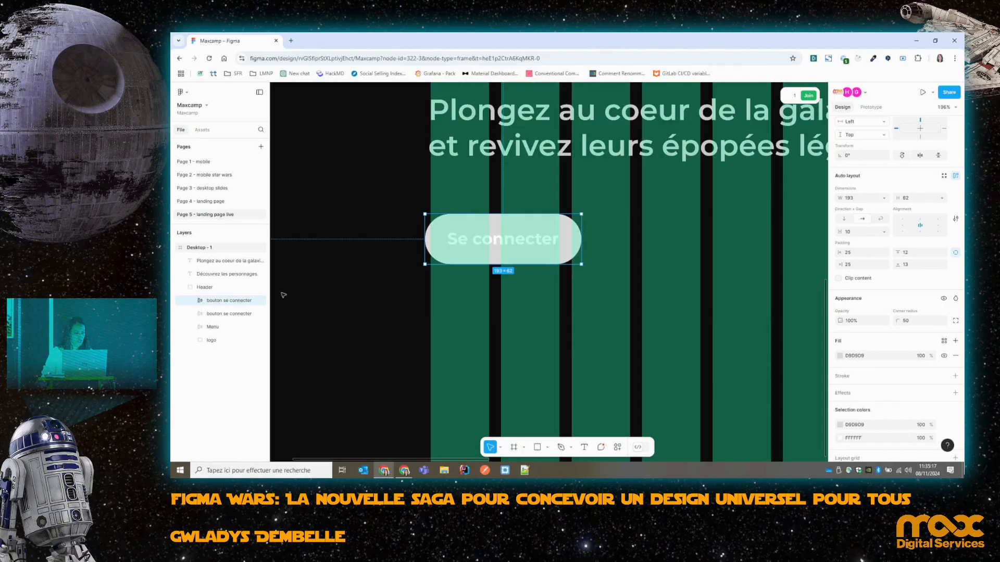
drag(216, 307, 201, 255)
click(181, 302)
click(457, 245)
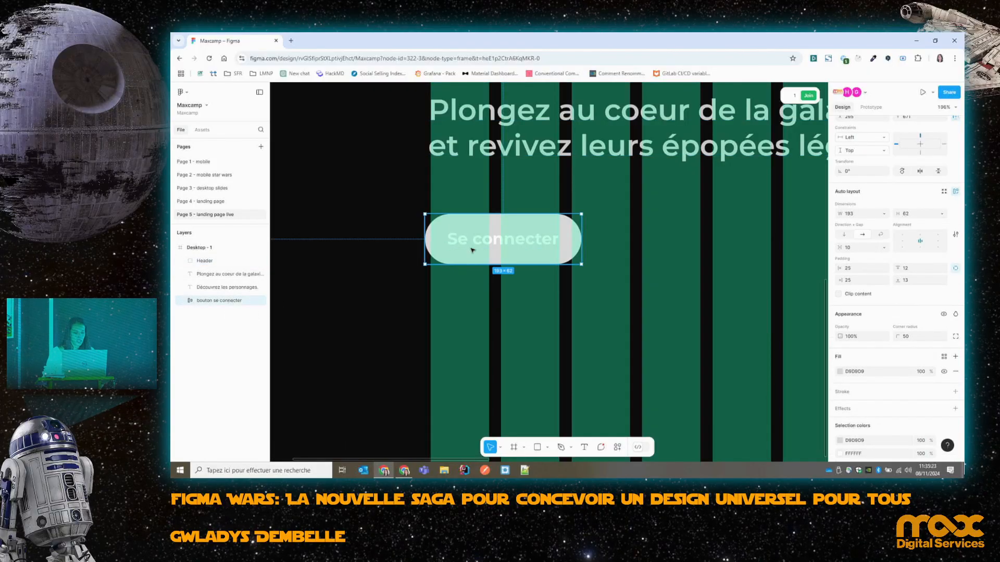
double_click(489, 244)
key(shift+c)
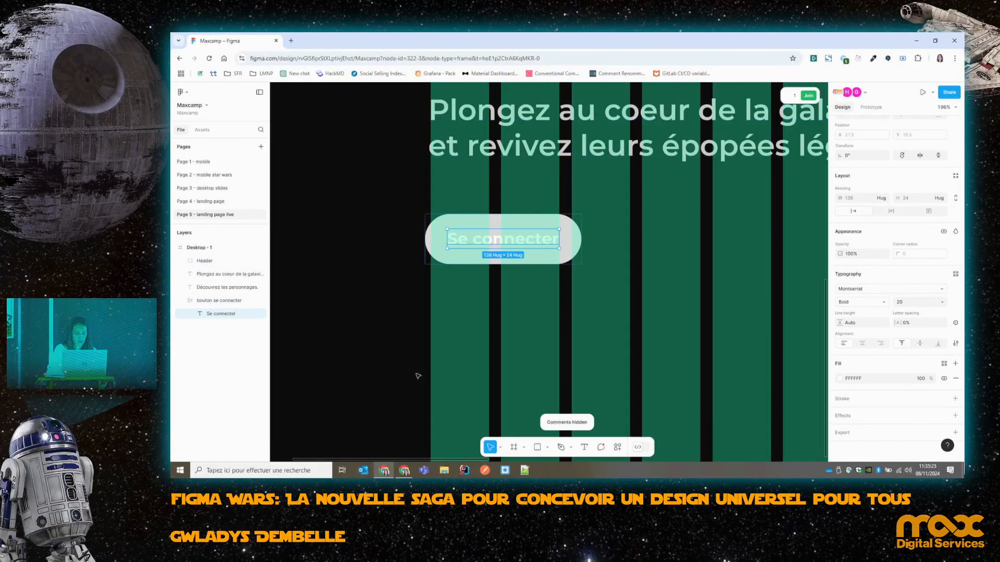
key(n)
key(r)
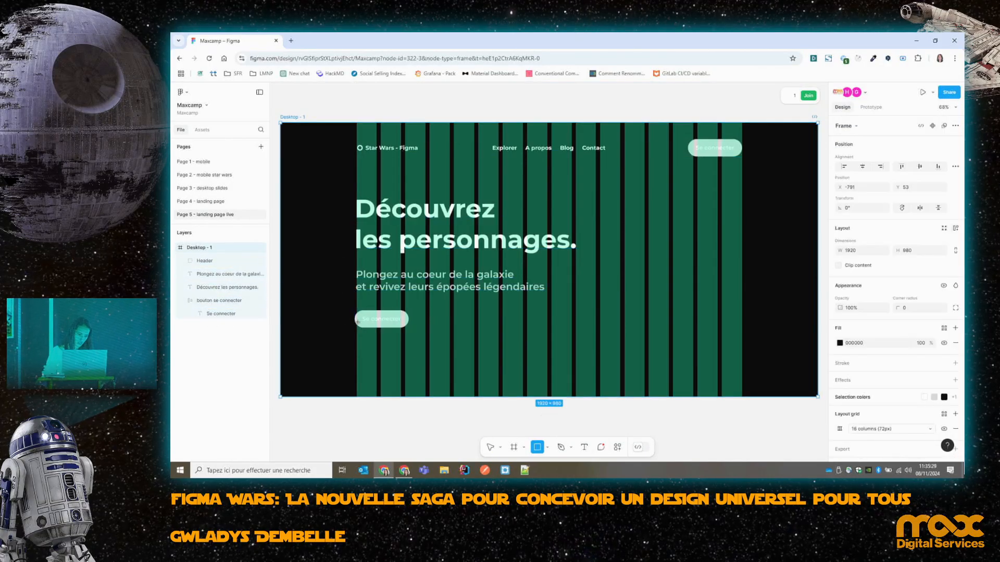
click(216, 314)
key(v)
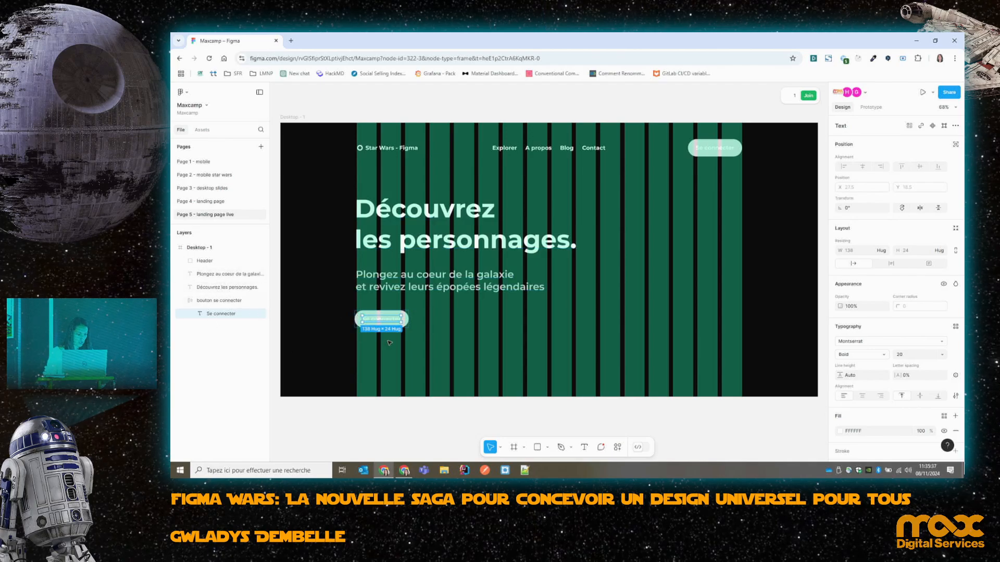
click(235, 344)
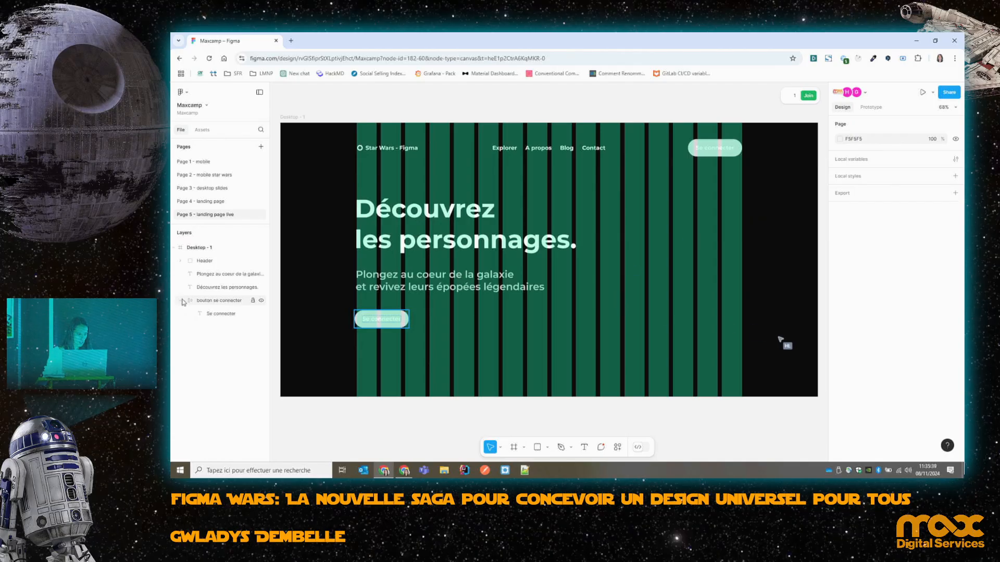
click(176, 262)
click(181, 261)
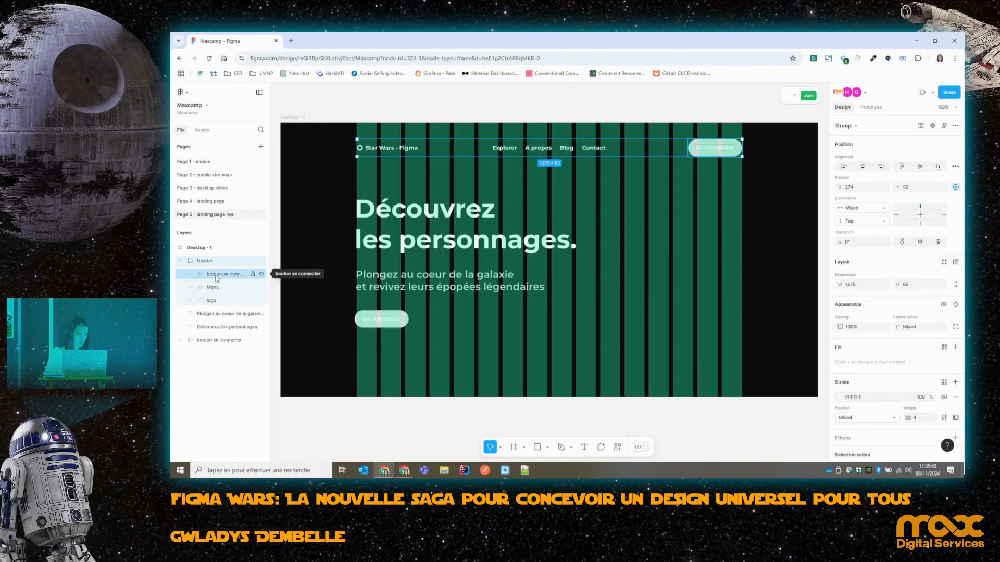
click(180, 261)
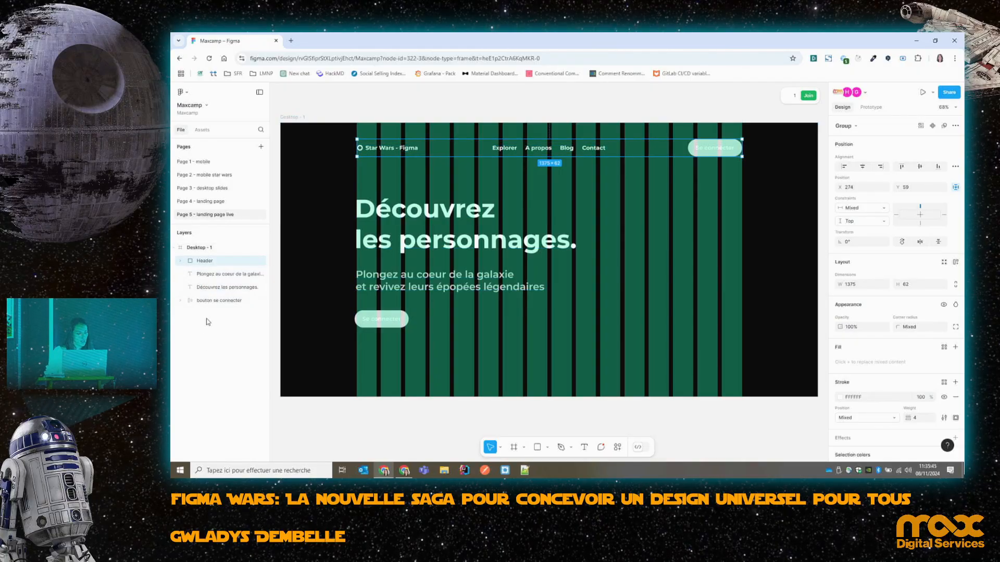
Replace the label text of the duplicated button below the tagline with "Commencer".
click(229, 301)
key(Return)
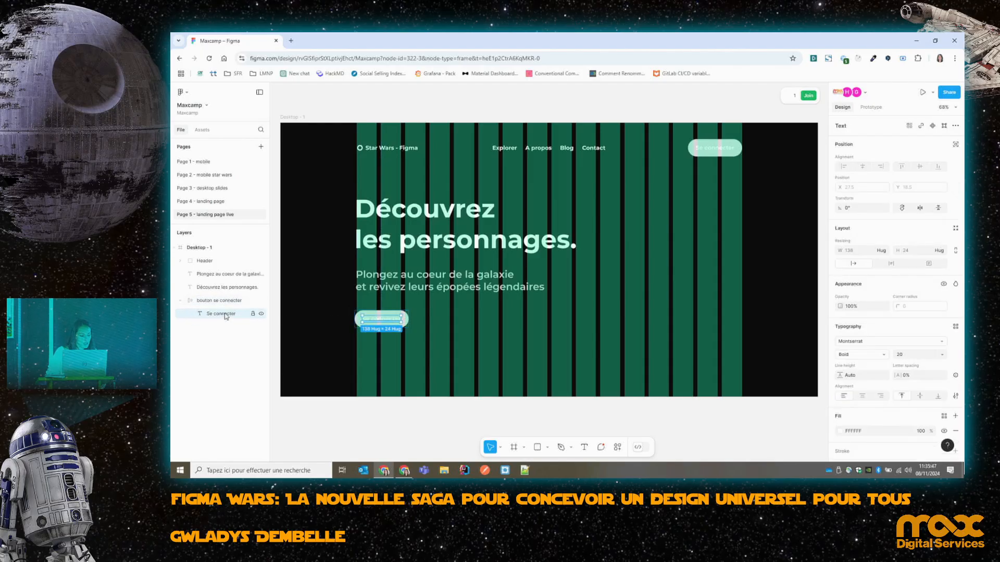
key(Return)
text(Commencer)
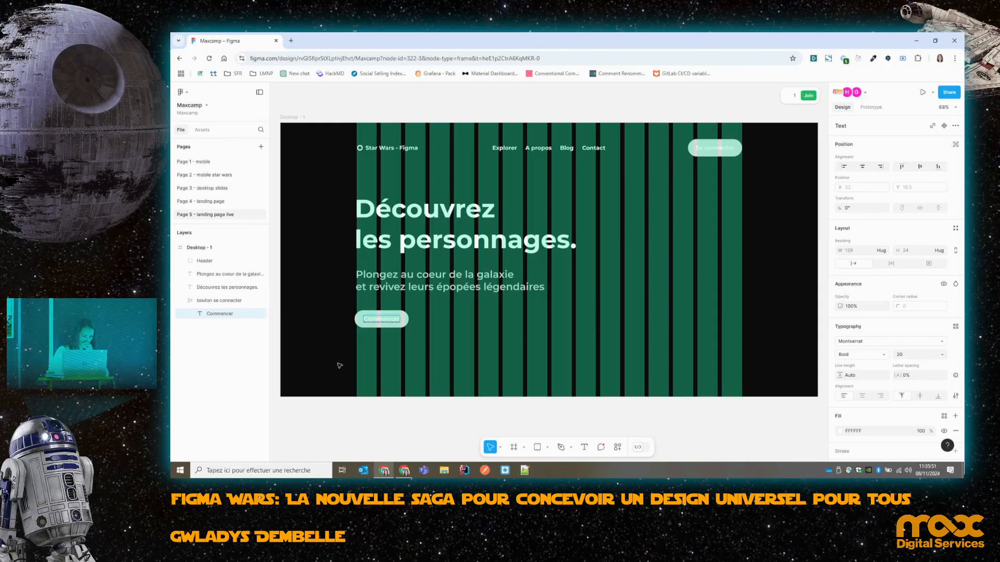
key(Escape)
Try giving the "Commencer" text a white FFFFFF outside stroke of weight 4 and removing its fill.
scroll(378, 344, up, 5)
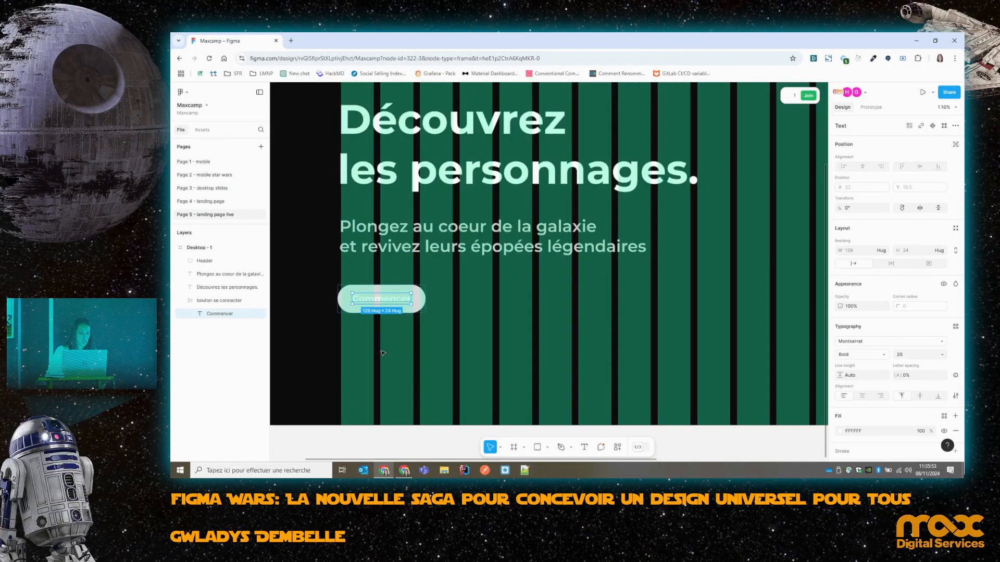
scroll(383, 353, up, 1)
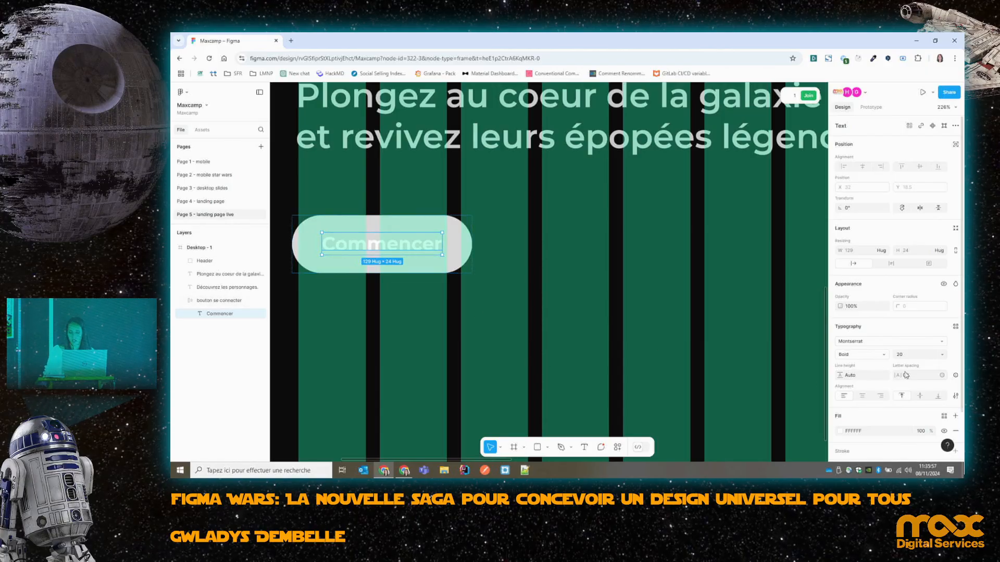
scroll(906, 375, down, 2)
click(955, 398)
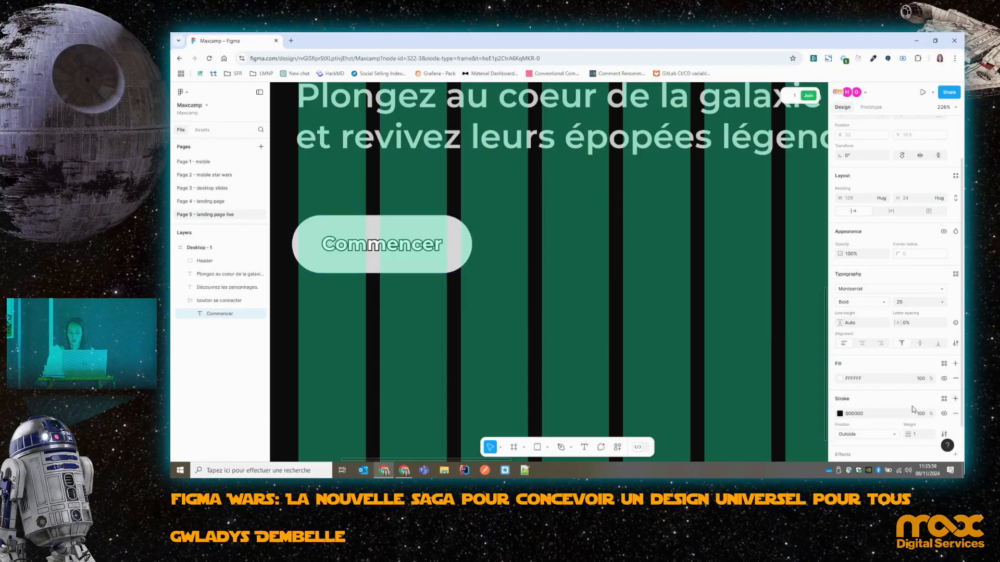
click(839, 414)
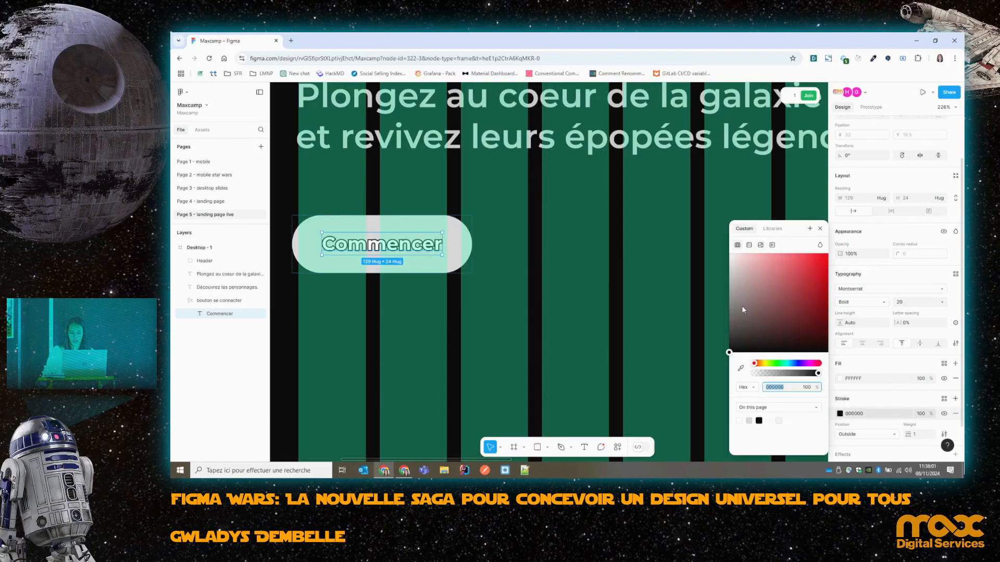
drag(742, 306, 720, 254)
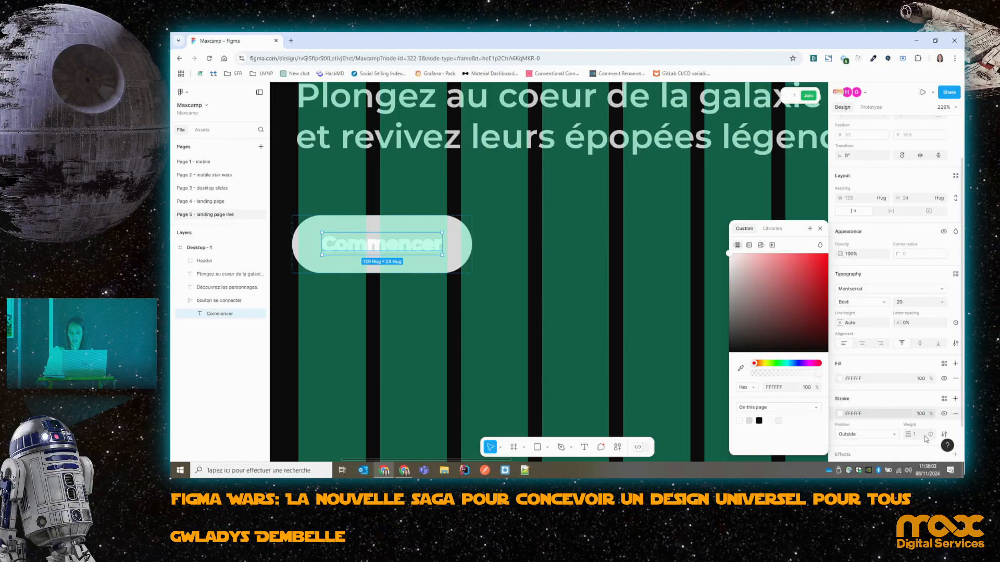
text(4)
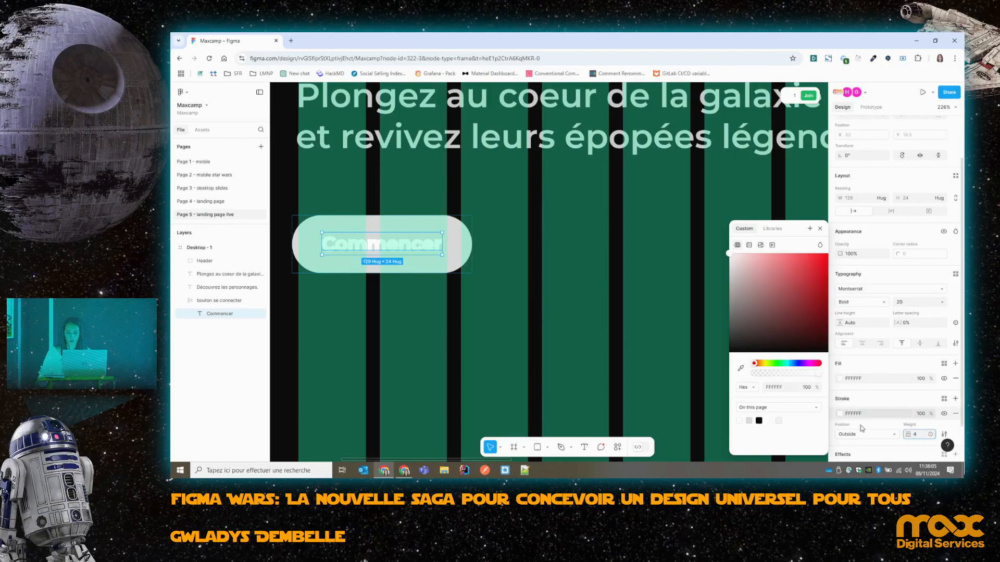
click(956, 380)
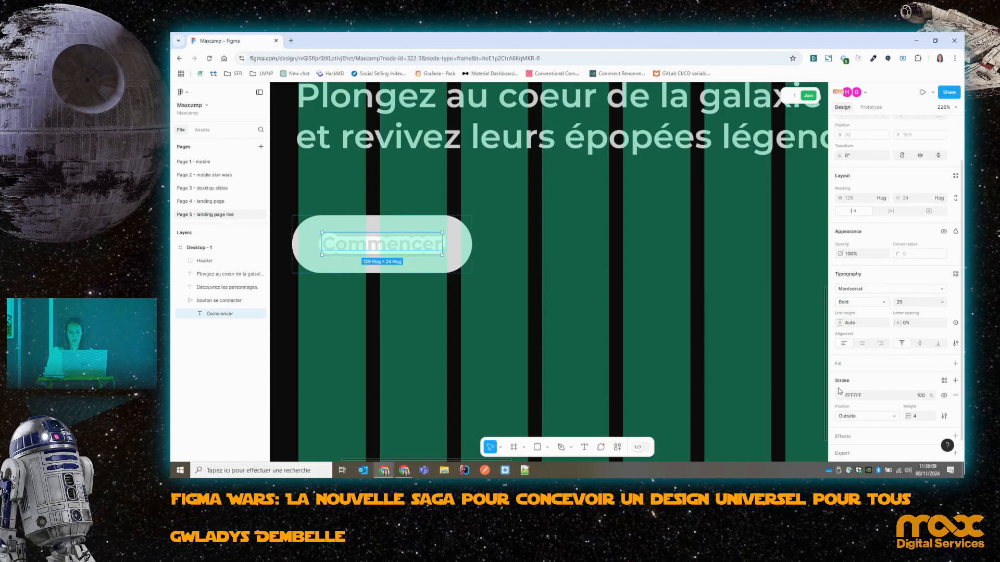
Undo the fill removal and the stroke changes on the "Commencer" text.
key(ctrl+z)
key(ctrl+z)
key(ctrl+z)
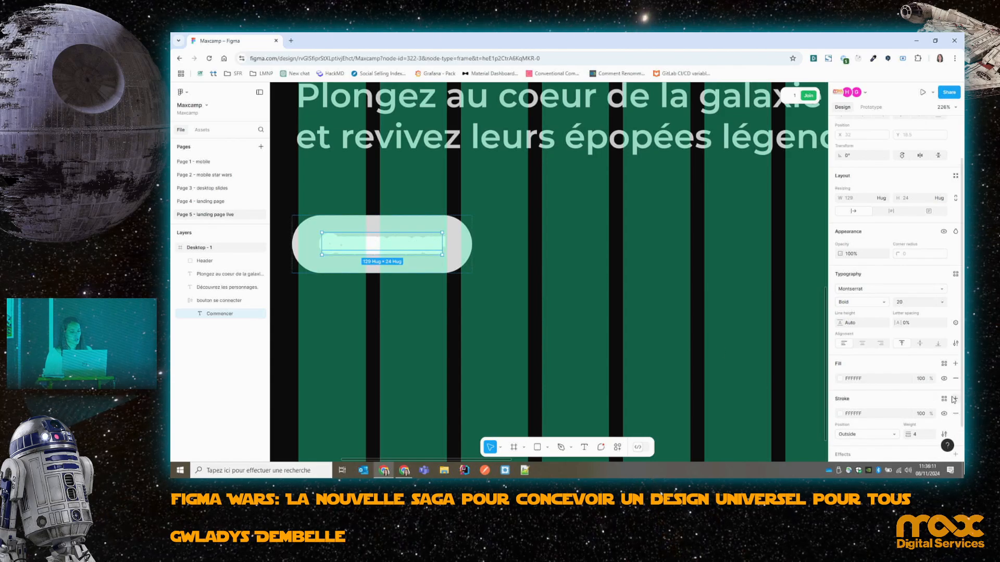
key(ctrl+z)
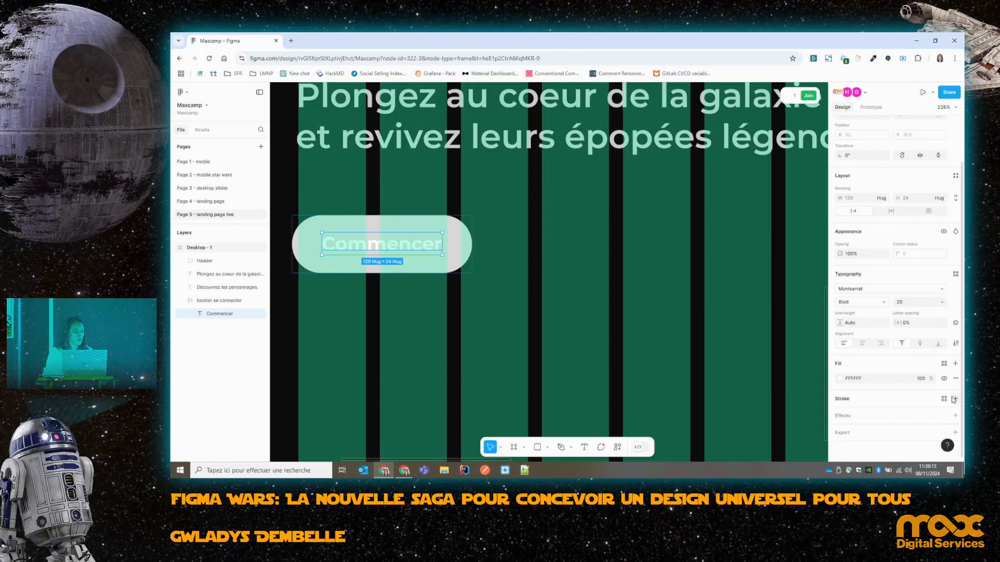
Remove the "Commencer" button's fill and give the button a white FFFFFF inside stroke of weight 4.
key(Escape)
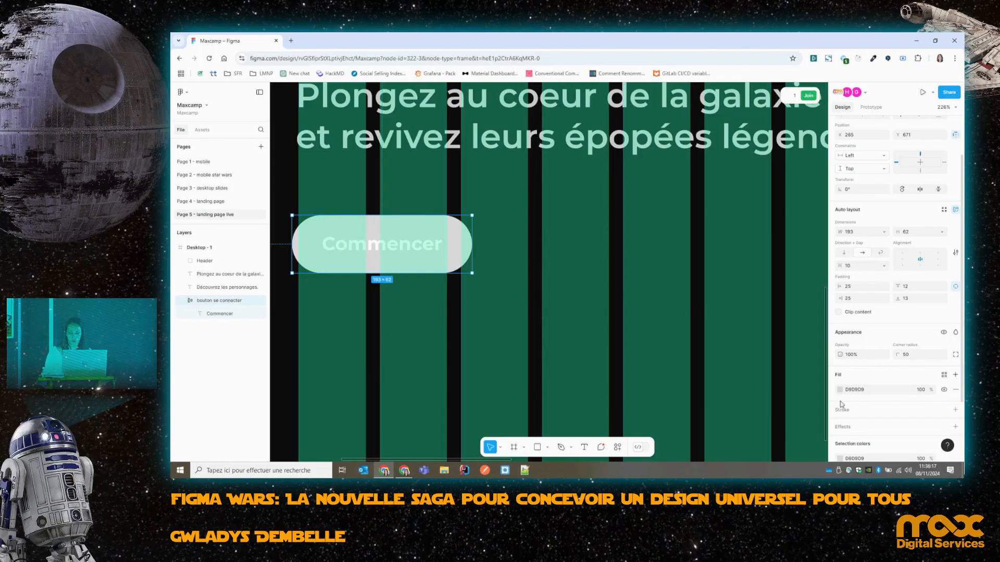
click(955, 390)
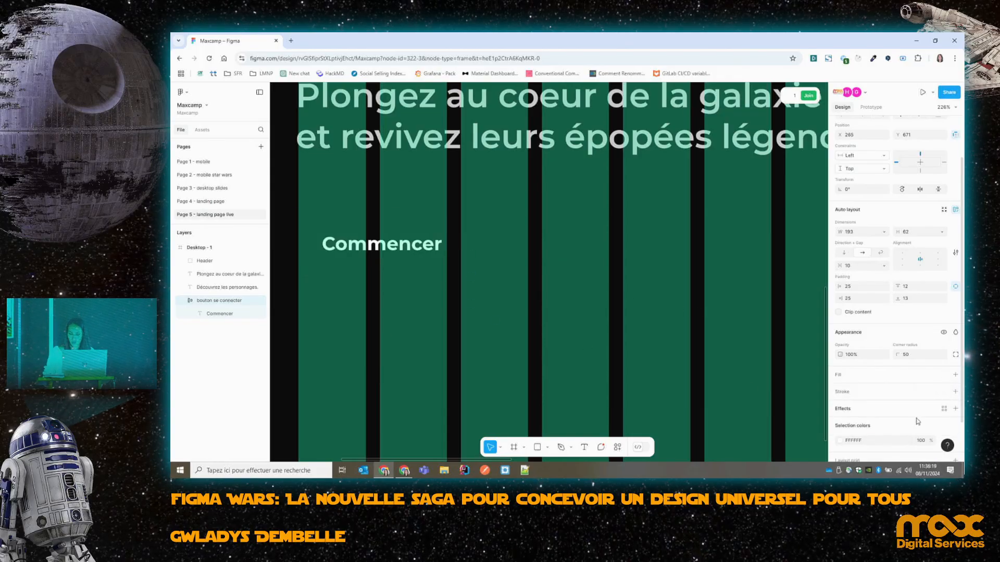
click(955, 391)
click(839, 407)
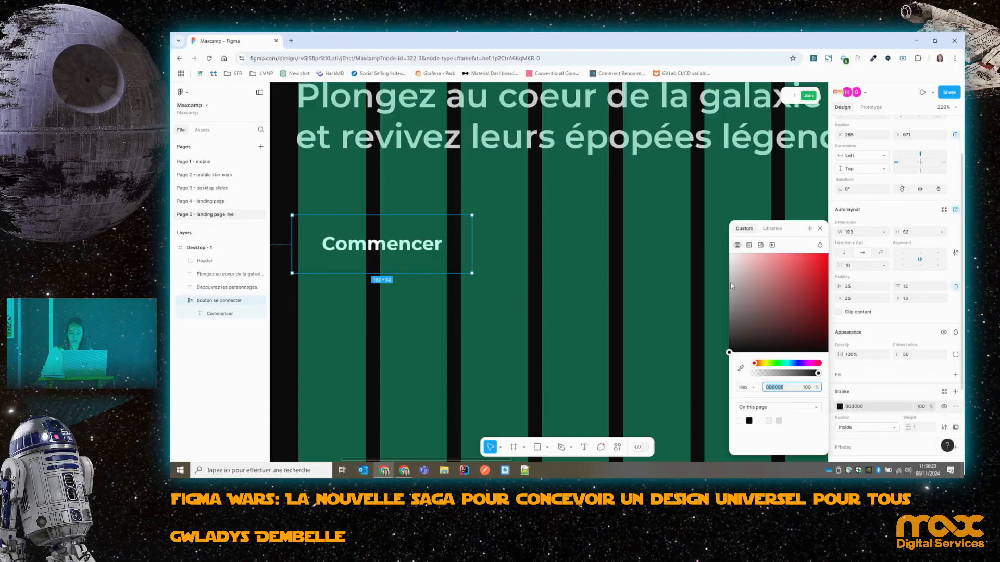
drag(732, 288, 713, 245)
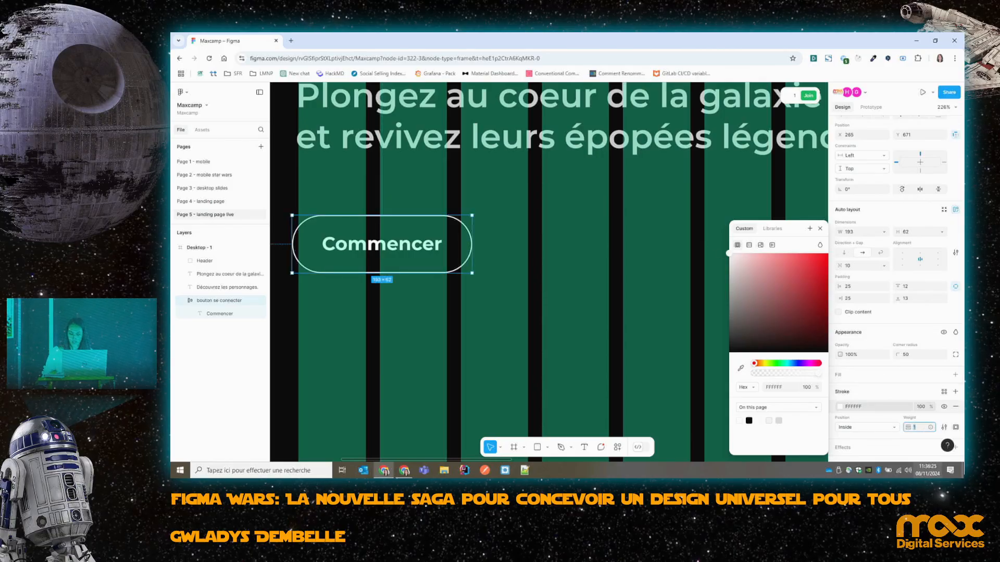
text(4)
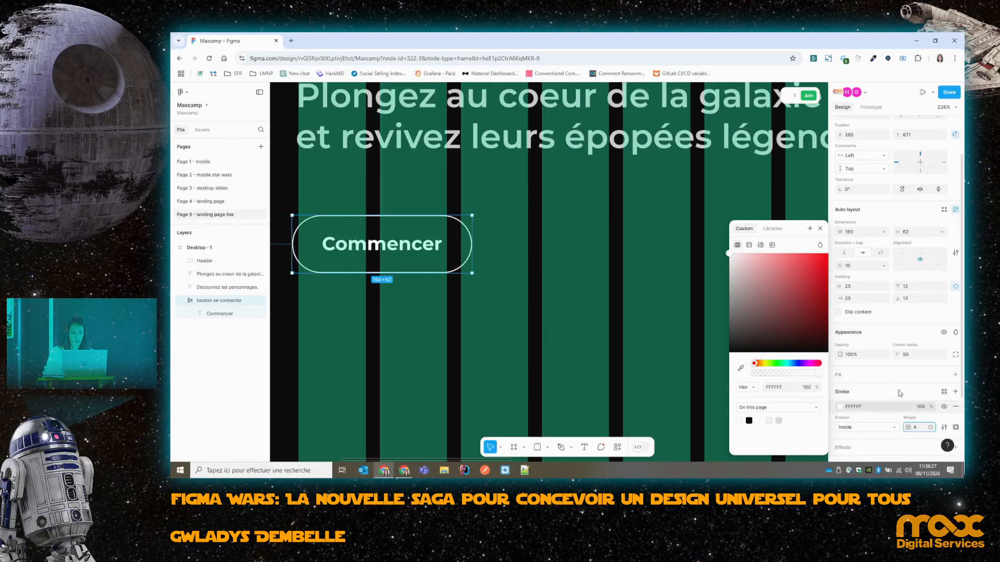
key(Return)
Nudge the "Commencer" button horizontally to X 272, lining its left edge up with the first grid column.
key(Right)
key(Right)
key(Right)
key(Right)
key(Right)
key(Right)
key(Right)
key(Right)
key(Right)
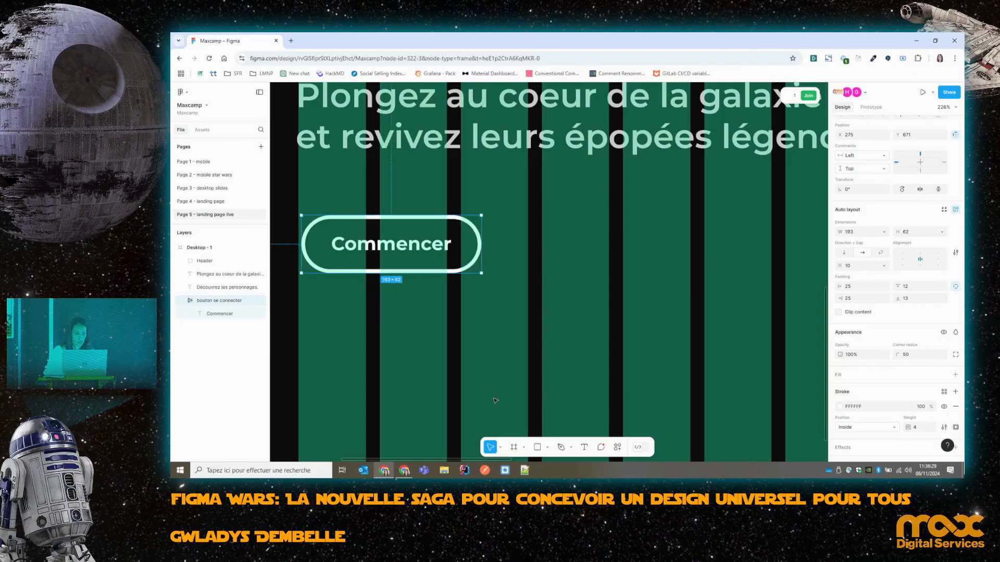
key(Left)
key(Left)
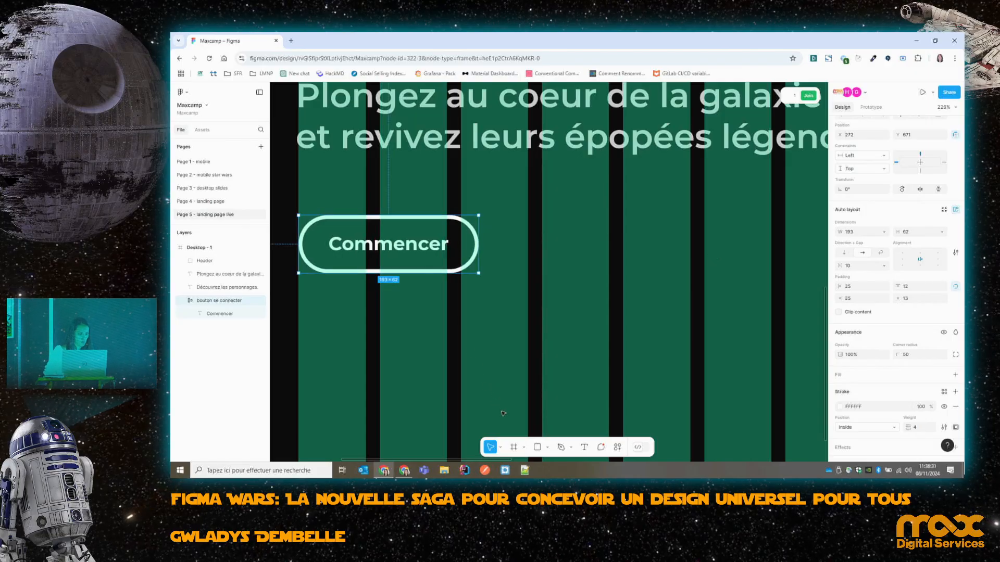
Draw an ellipse below the "Commencer" button at X 272, Y 800 and size it to 60 by 60.
scroll(447, 363, down, 5)
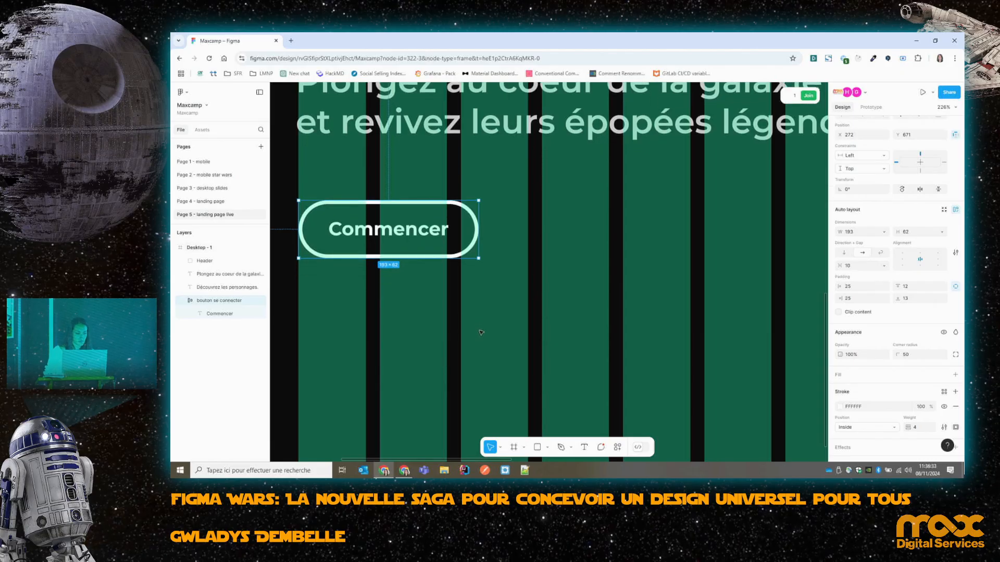
scroll(483, 331, up, 5)
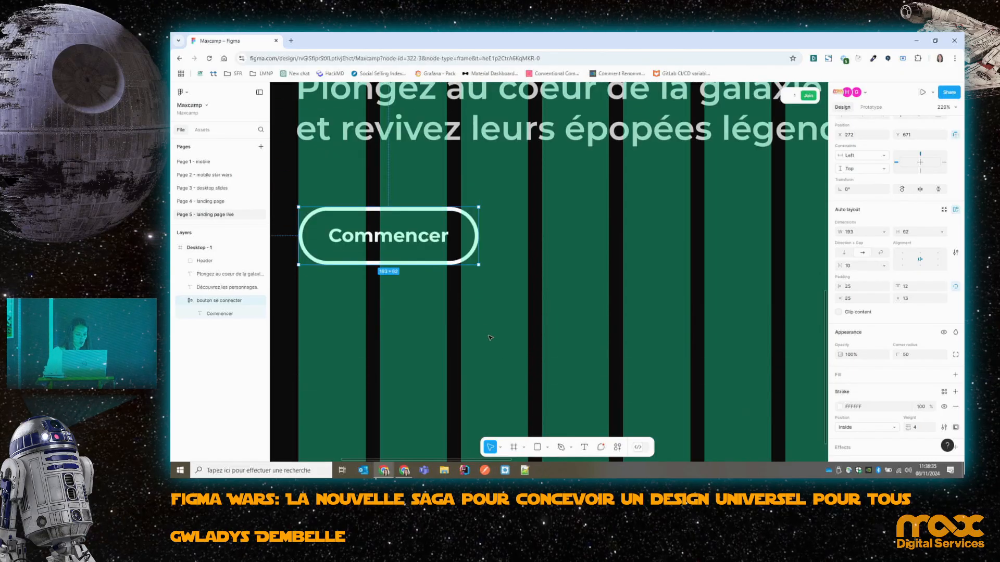
scroll(515, 387, down, 3)
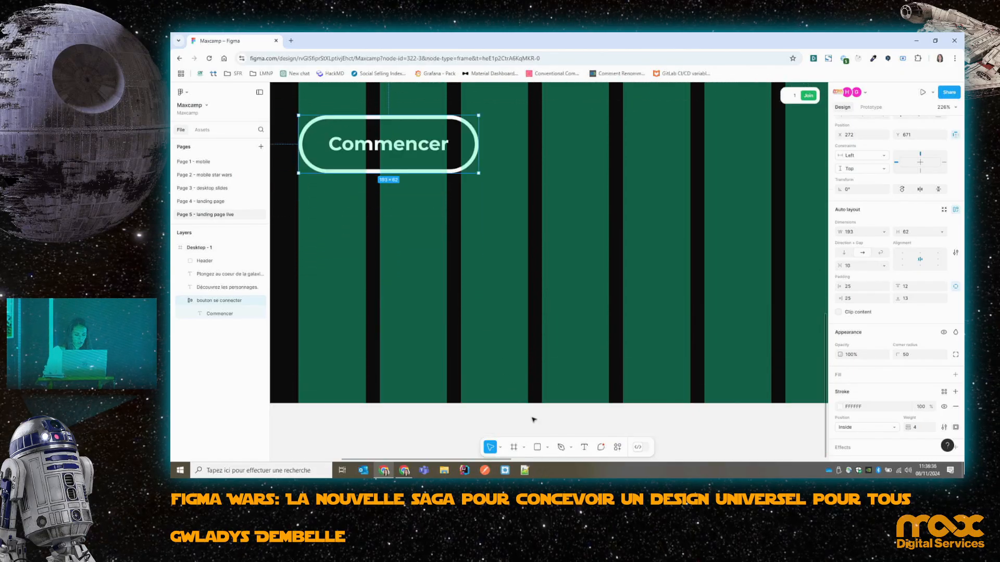
click(548, 449)
click(560, 399)
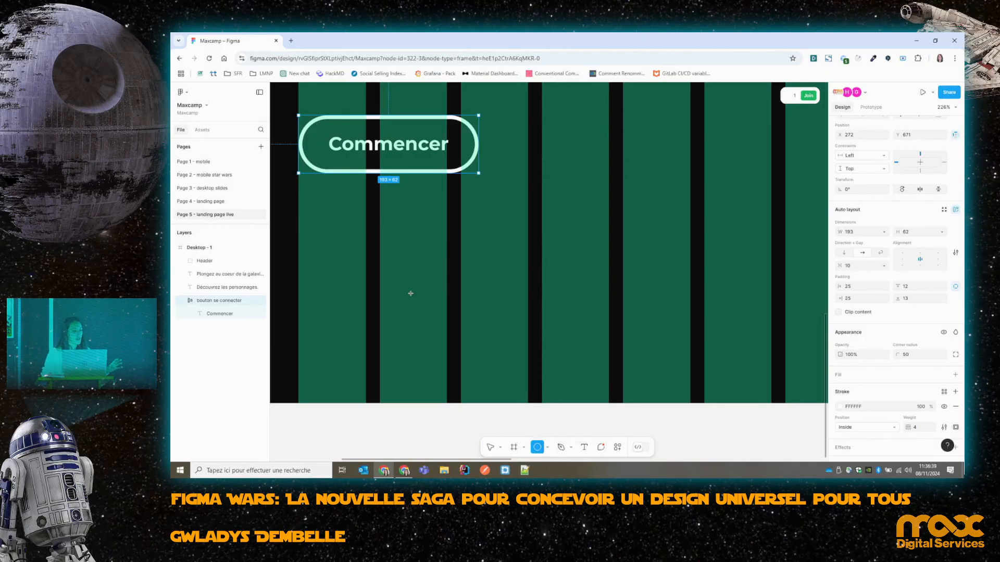
drag(298, 235, 365, 304)
click(871, 288)
text(60)
click(909, 285)
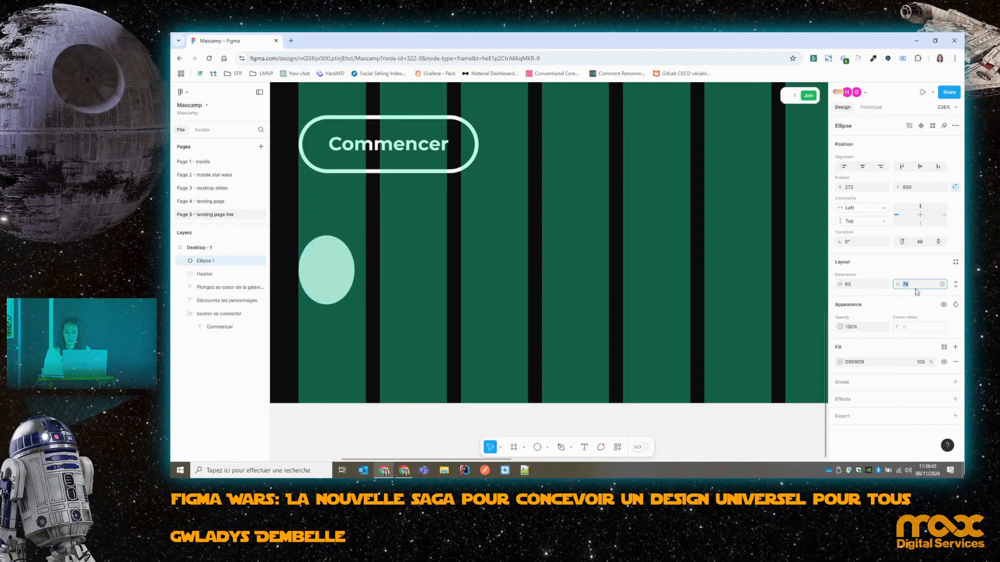
text(60)
key(Return)
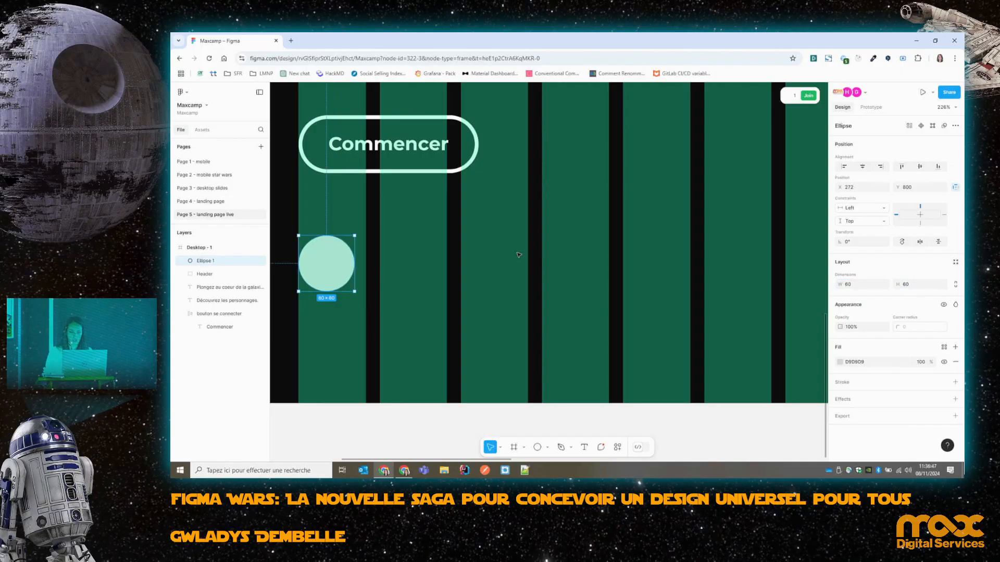
Duplicate the circle five times to its right, making one row of six circles at Y 800.
drag(328, 276, 760, 287)
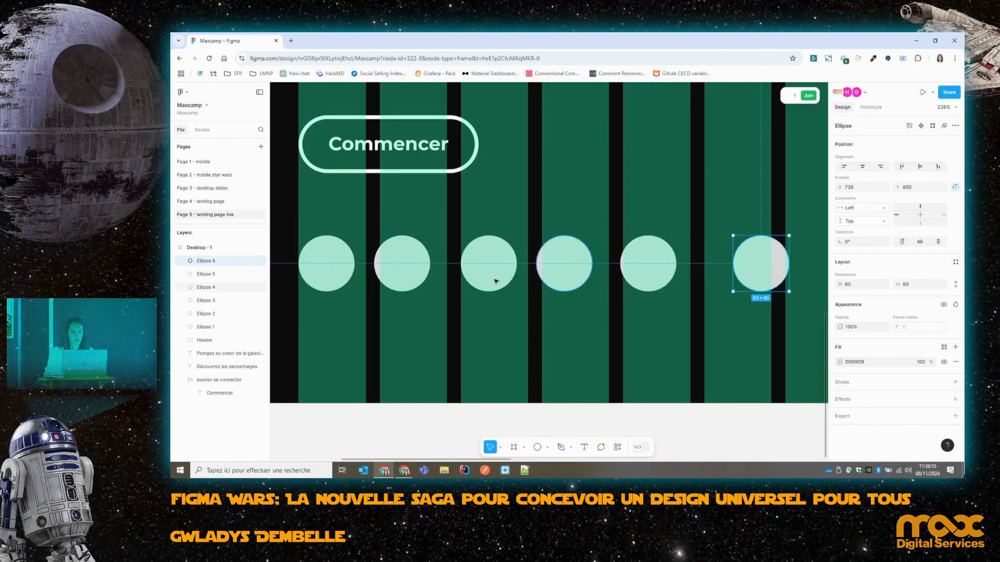
click(396, 274)
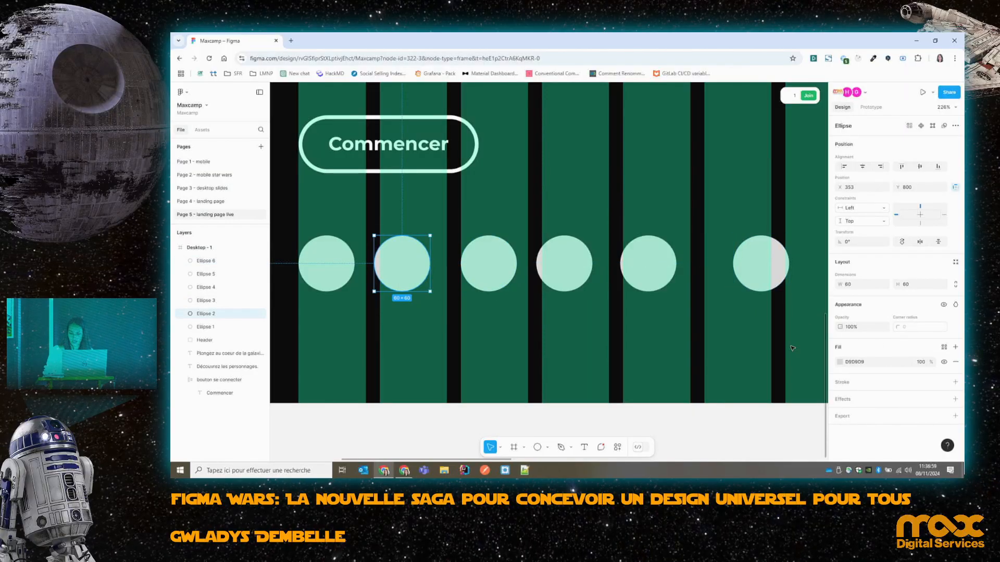
Add a black 000000 inside stroke of weight 5 to the first circle under the "Commencer" button.
click(320, 274)
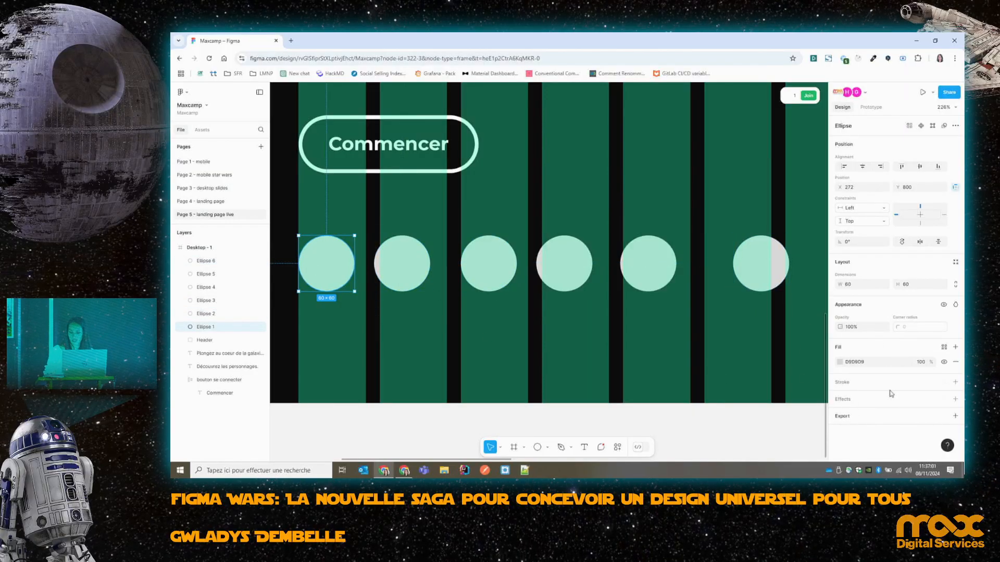
click(955, 383)
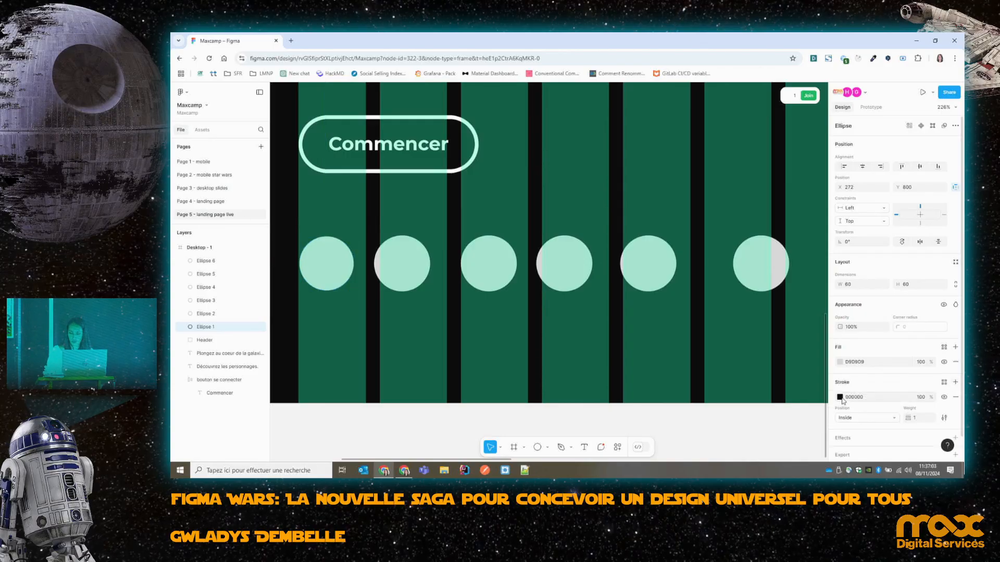
click(921, 418)
text(5)
key(Return)
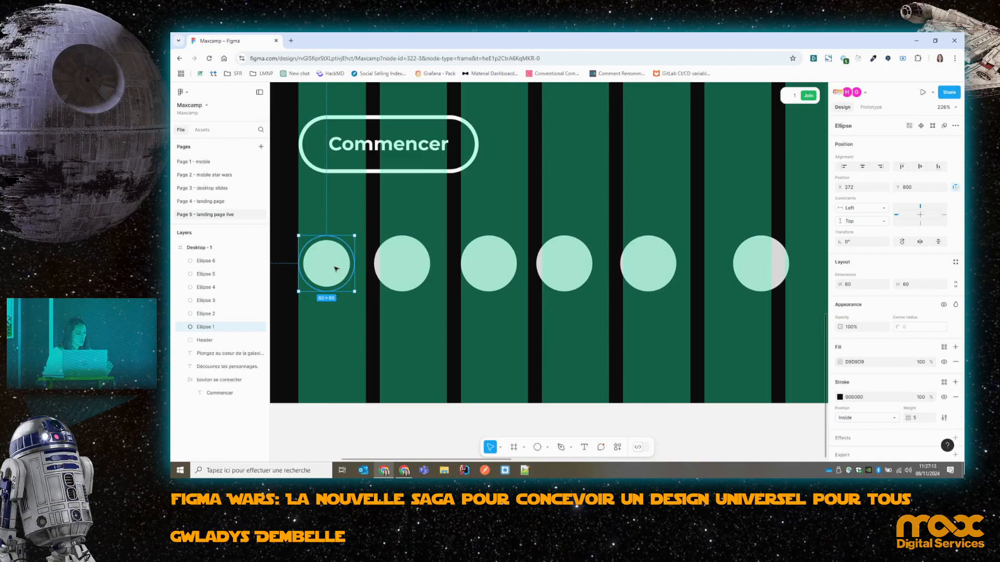
Nudge the first circle horizontally to X 267, lining its visible fill up with the first grid column.
key(Left)
key(Left)
key(Left)
key(Left)
key(Left)
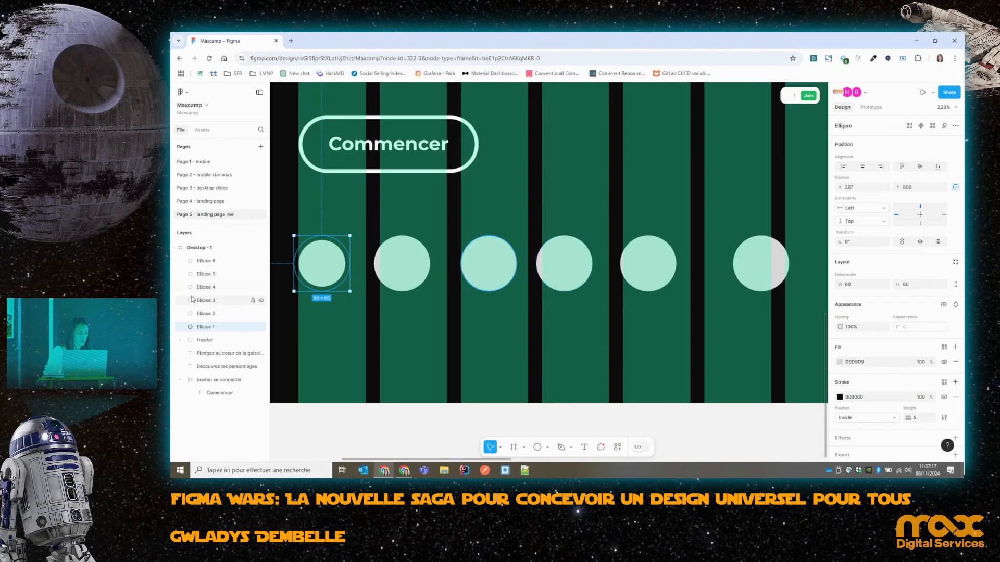
Add a black 000000 inside stroke of weight 4 to the other five circles together.
click(229, 261)
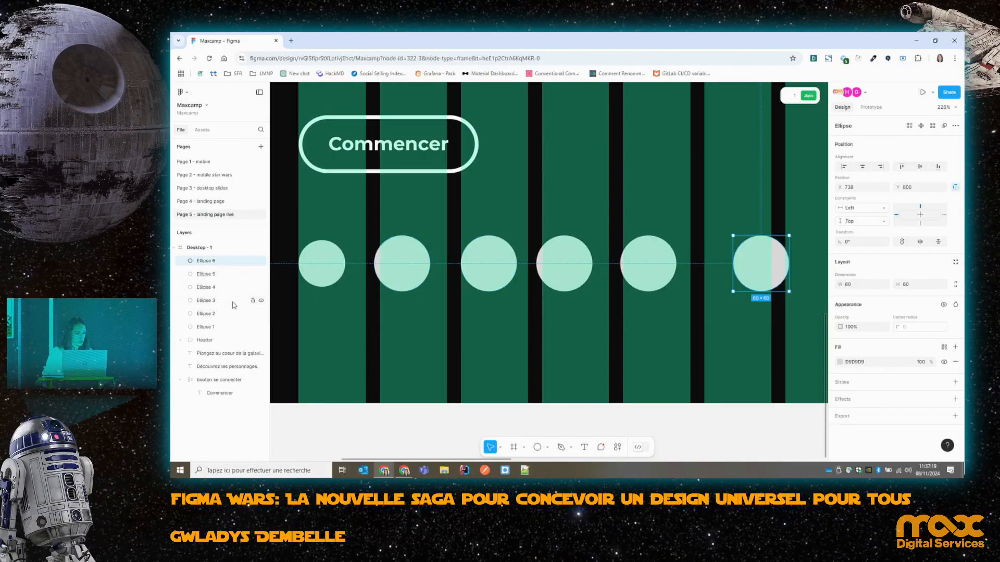
shift+click(208, 314)
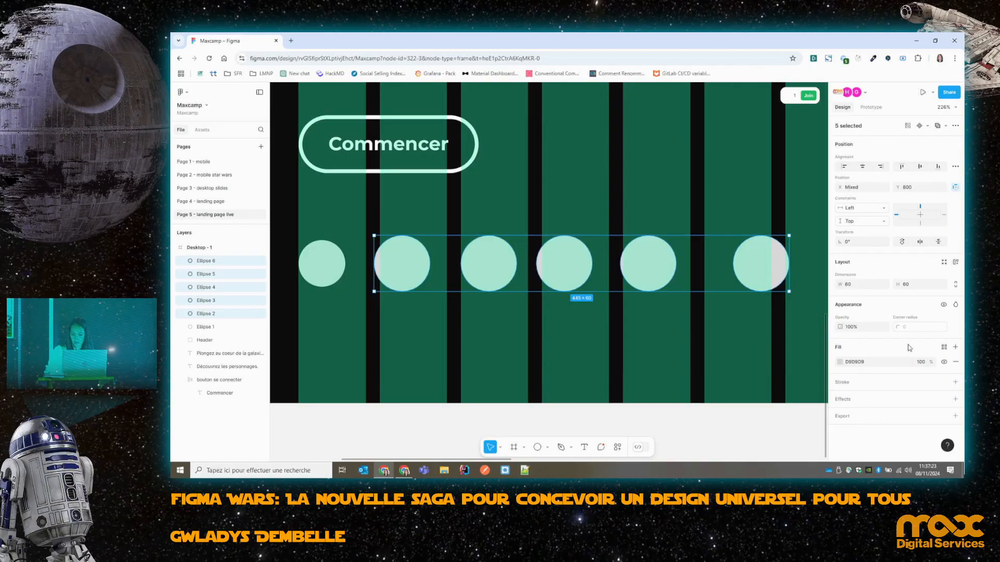
click(955, 383)
click(921, 417)
text(4)
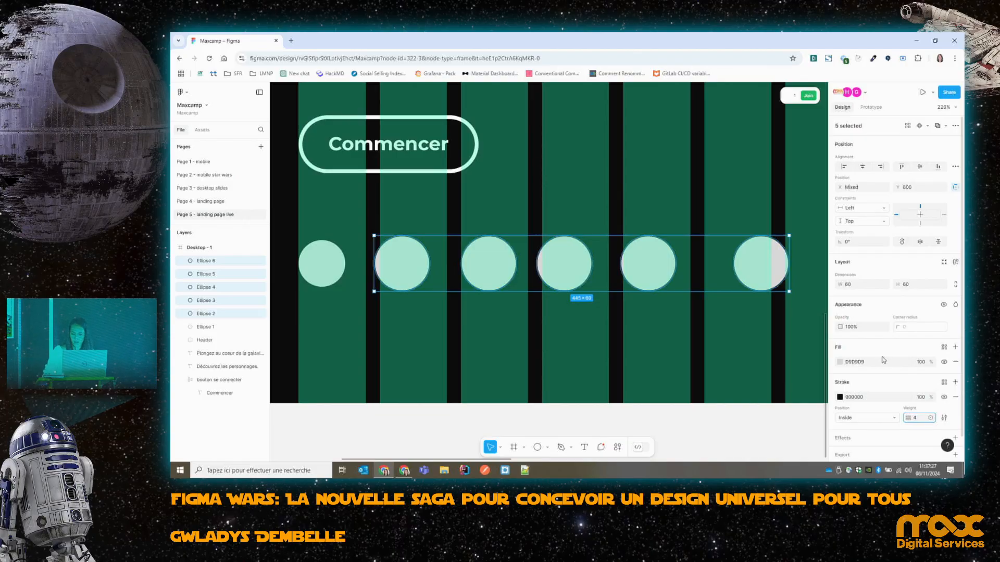
key(Return)
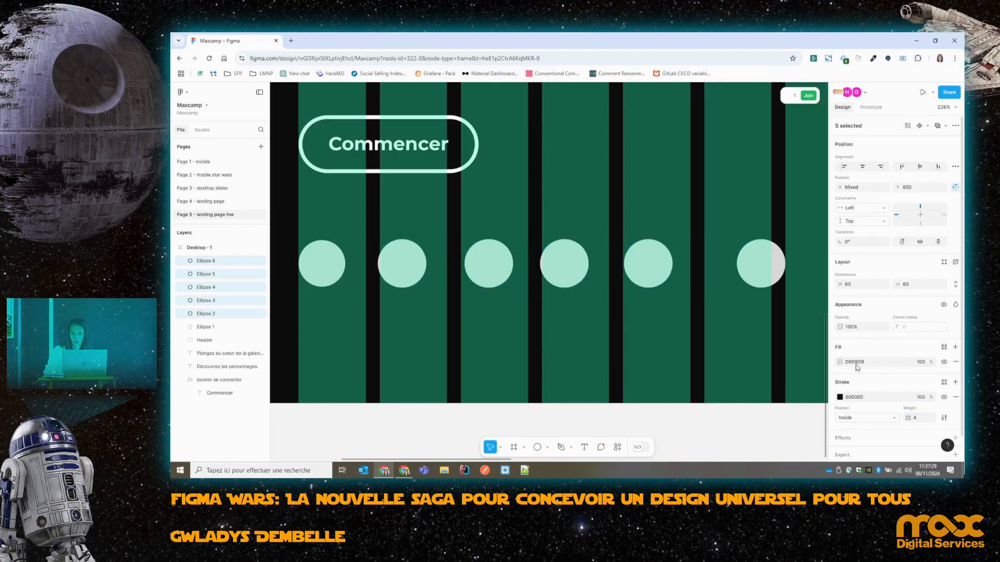
key(Escape)
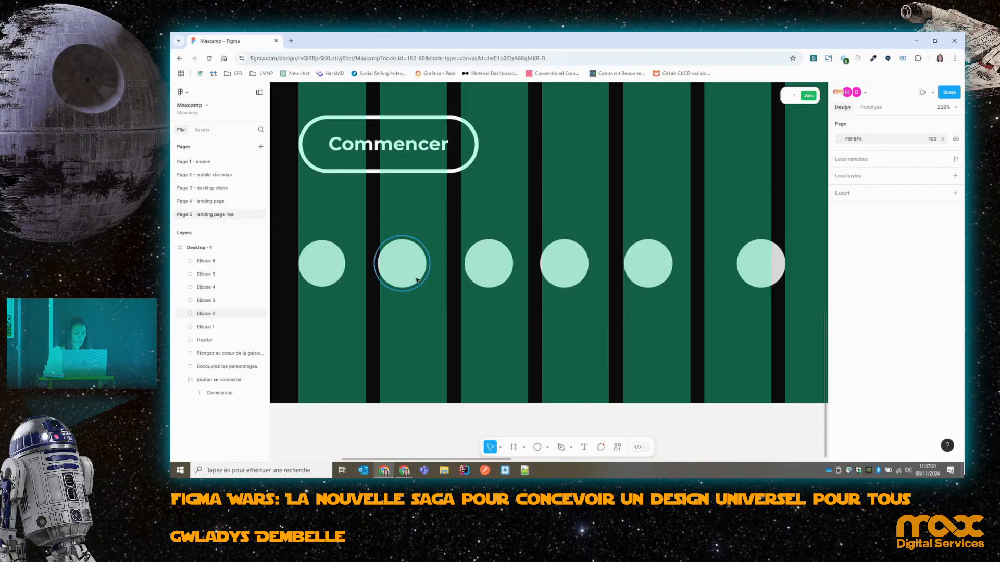
Set the stroke weight of the second to sixth circles to 5.
click(211, 314)
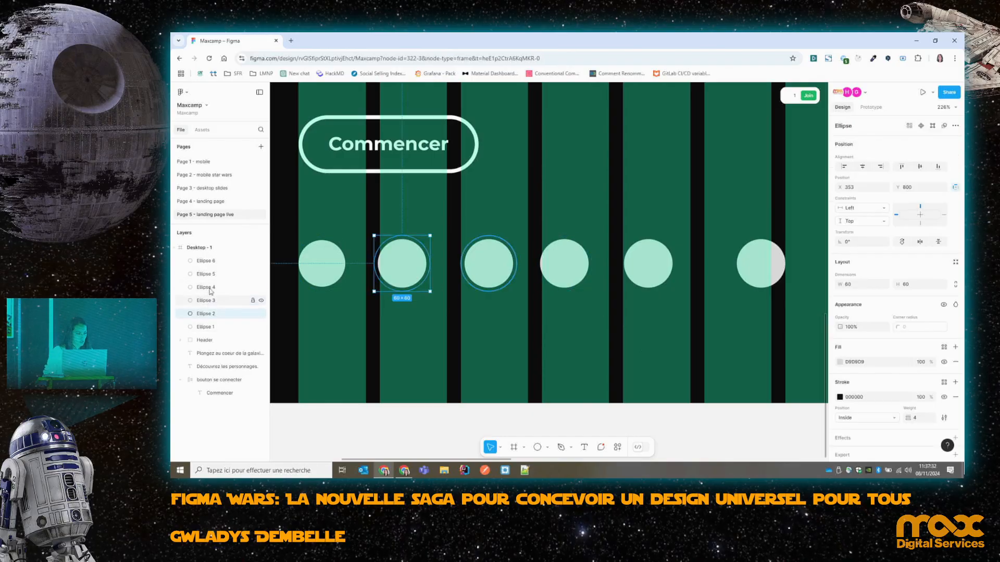
shift+click(211, 263)
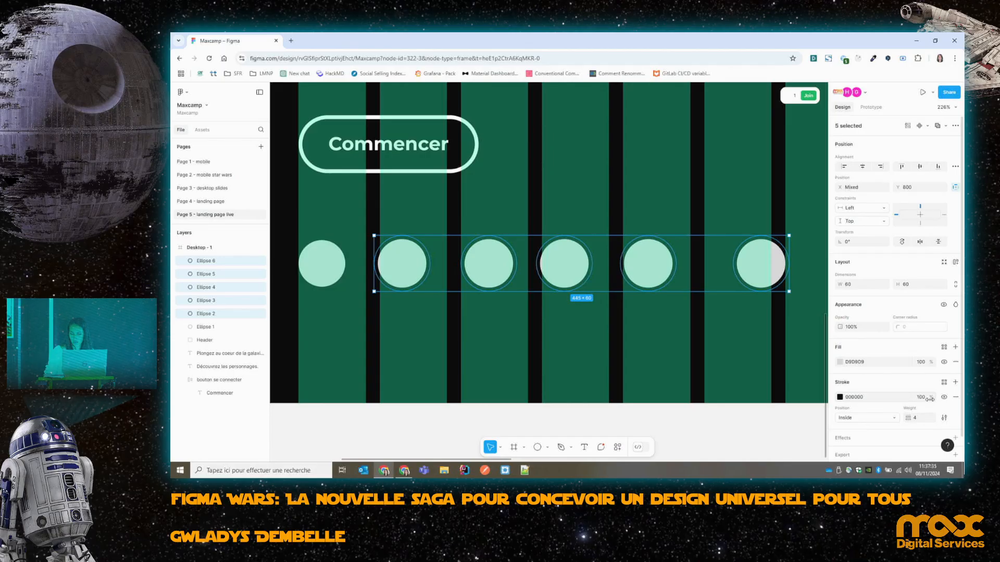
click(921, 422)
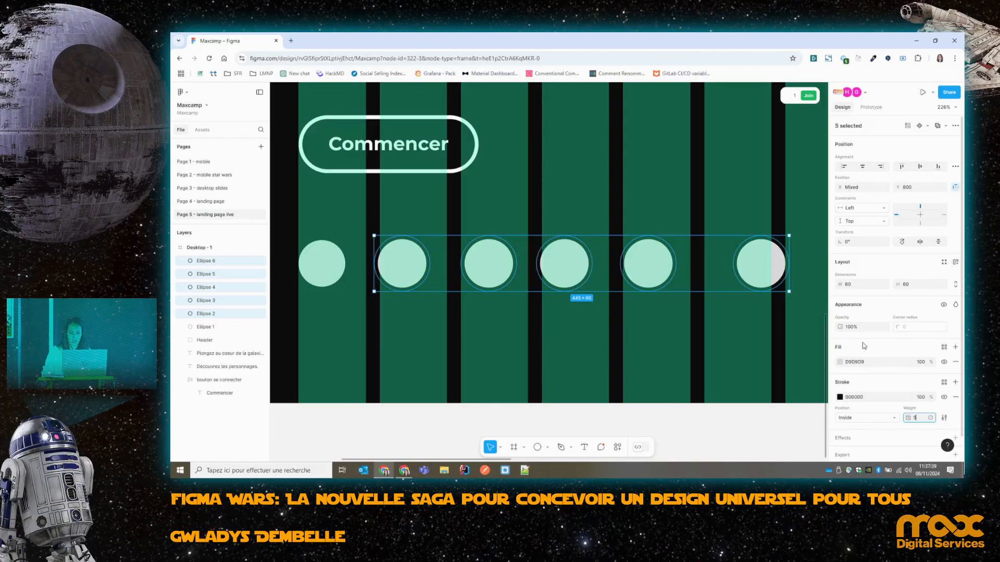
click(428, 228)
Move the second to fifth circles leftward into an overlapping row with the first, and place the sixth apart at about X 541.
drag(409, 261, 367, 261)
drag(498, 270, 411, 271)
drag(544, 272, 442, 272)
drag(647, 266, 484, 266)
drag(777, 273, 592, 272)
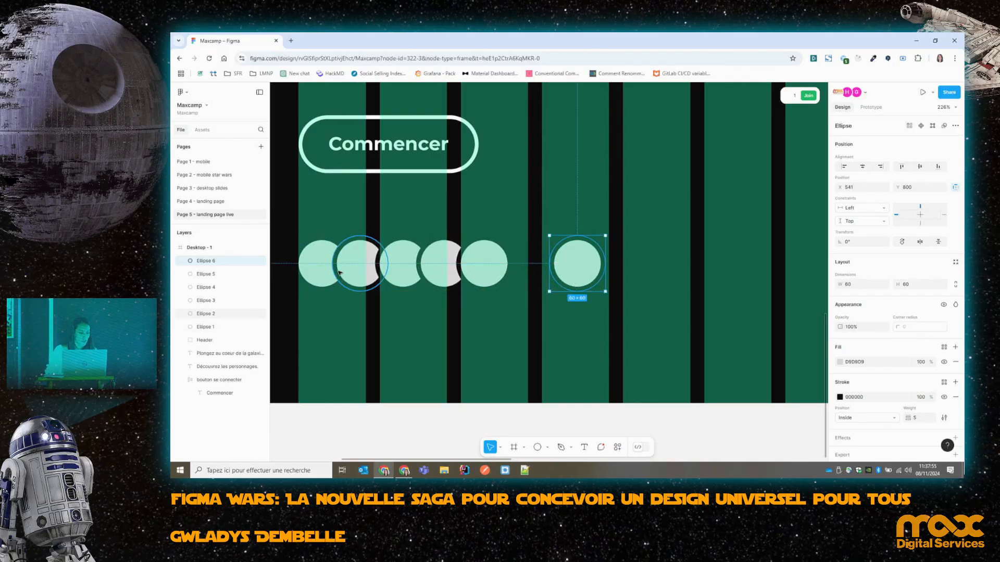
click(315, 271)
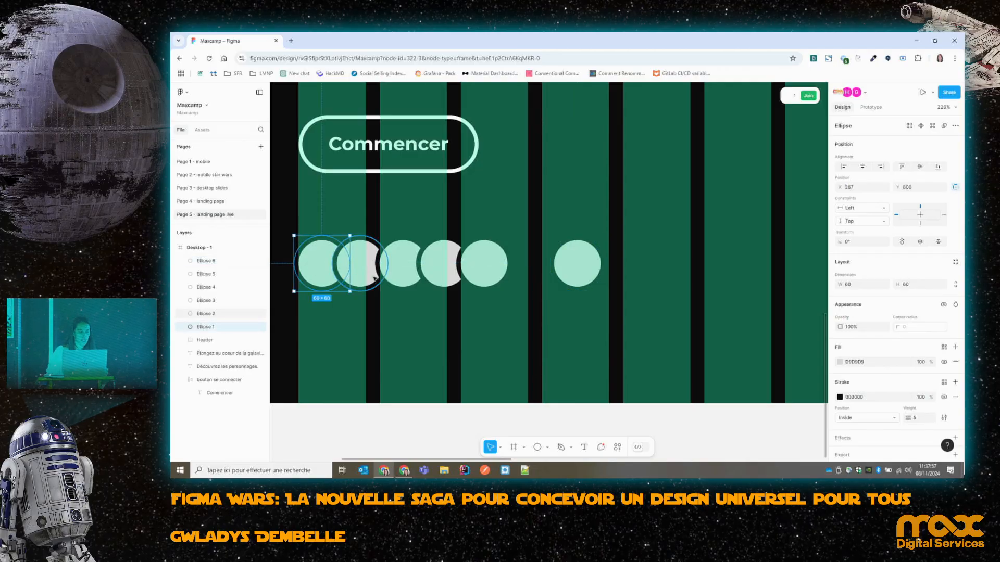
click(357, 271)
click(319, 266)
shift+click(487, 265)
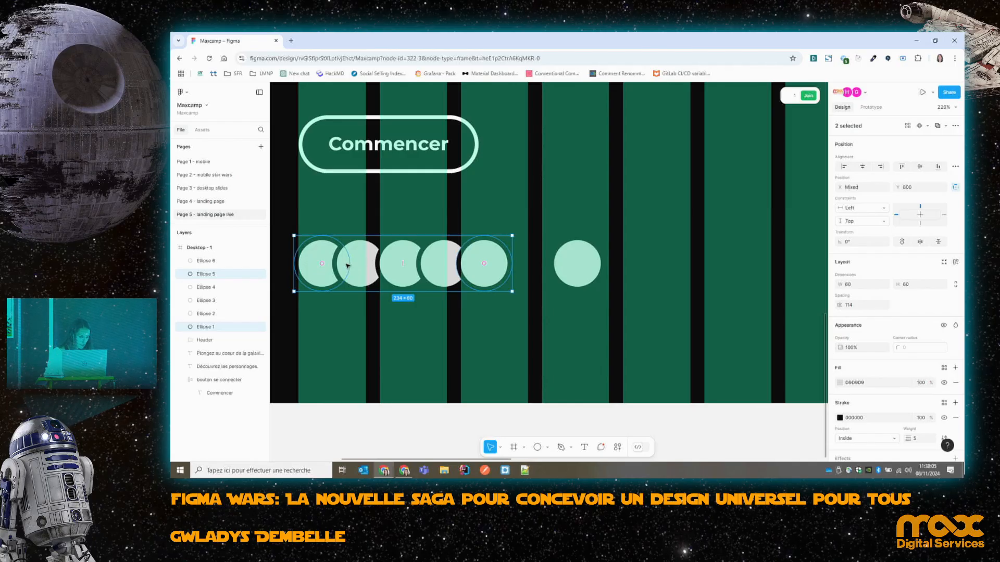
key(Escape)
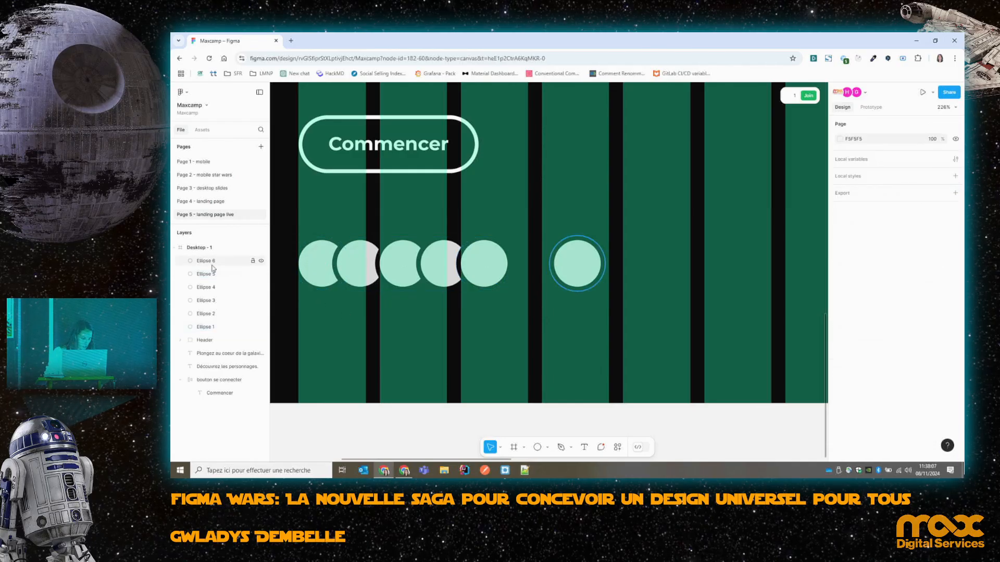
Group the five overlapping circles and rename the group "avatar".
click(205, 274)
shift+click(206, 326)
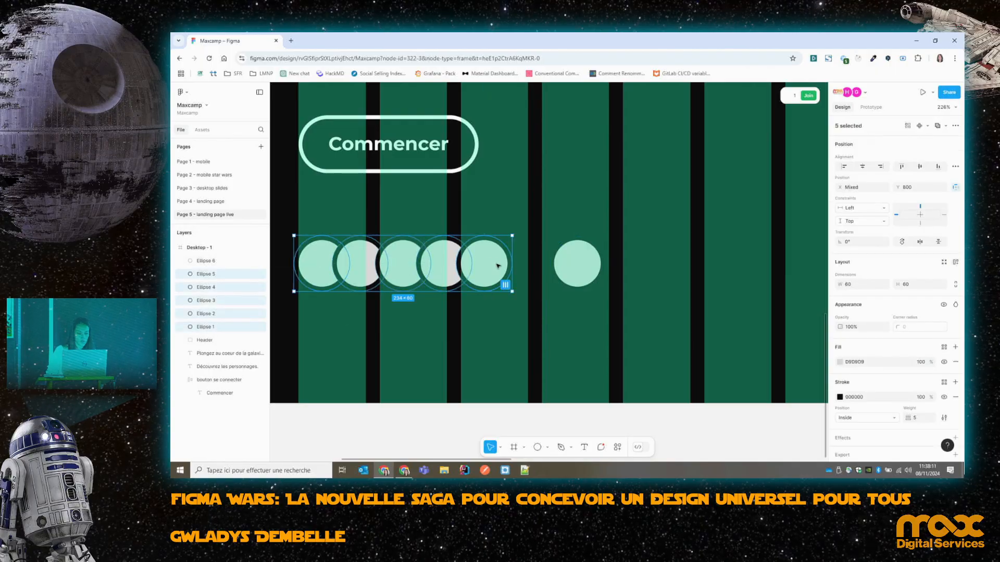
key(ctrl+g)
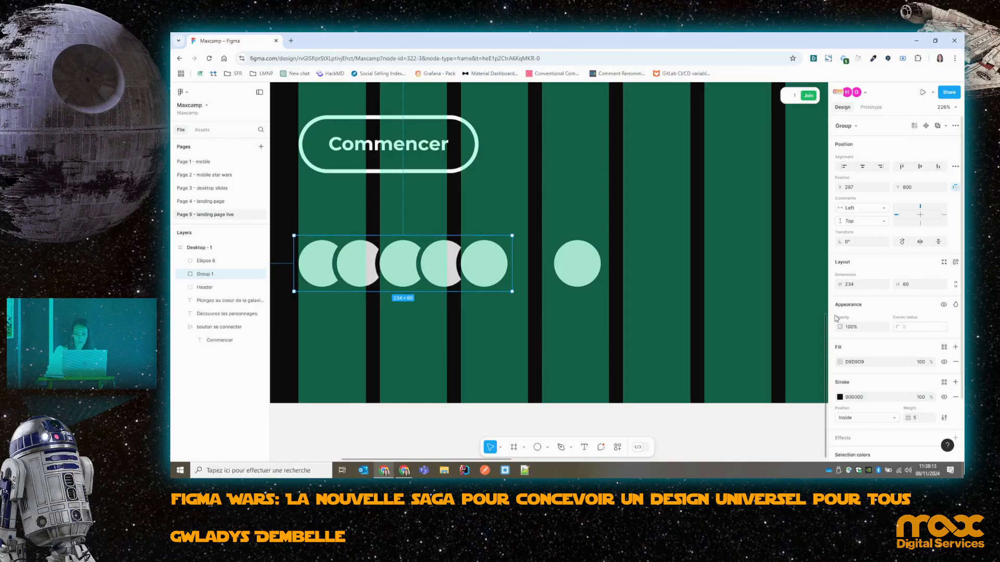
double_click(205, 274)
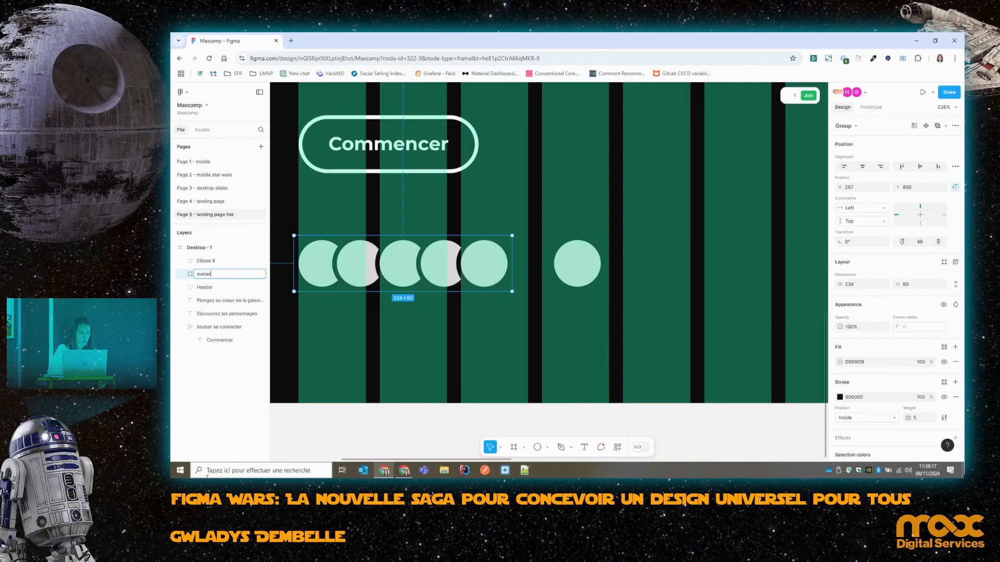
key(Return)
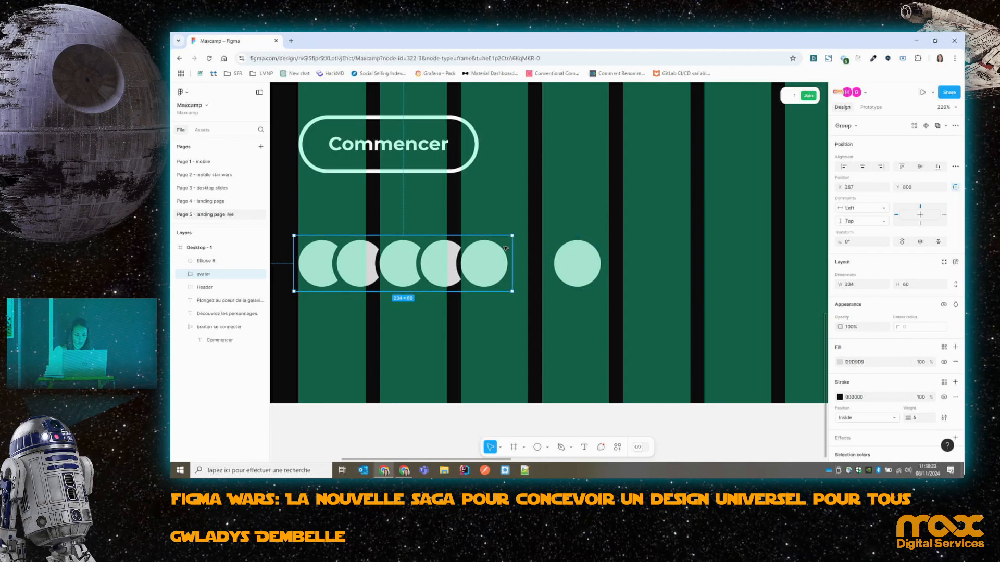
Apply auto layout to the "avatar" group and set its horizontal gap to -15.
scroll(881, 369, down, 2)
scroll(882, 369, up, 3)
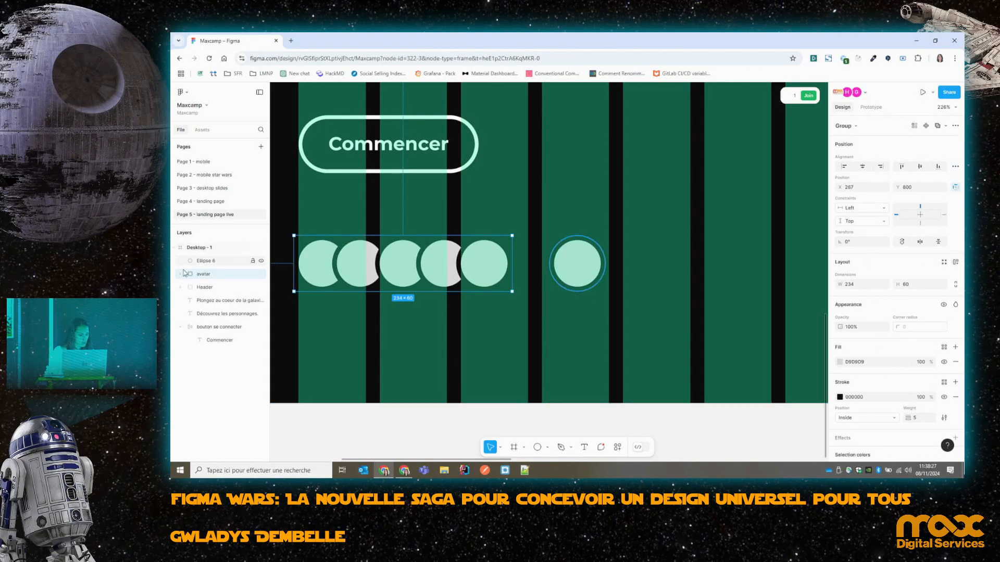
click(956, 262)
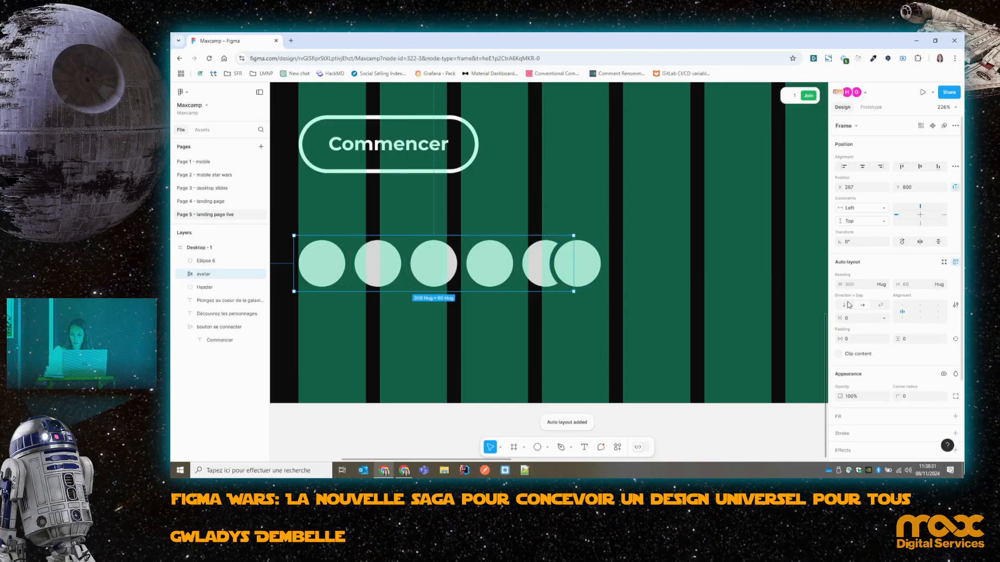
click(840, 318)
drag(840, 318, 828, 318)
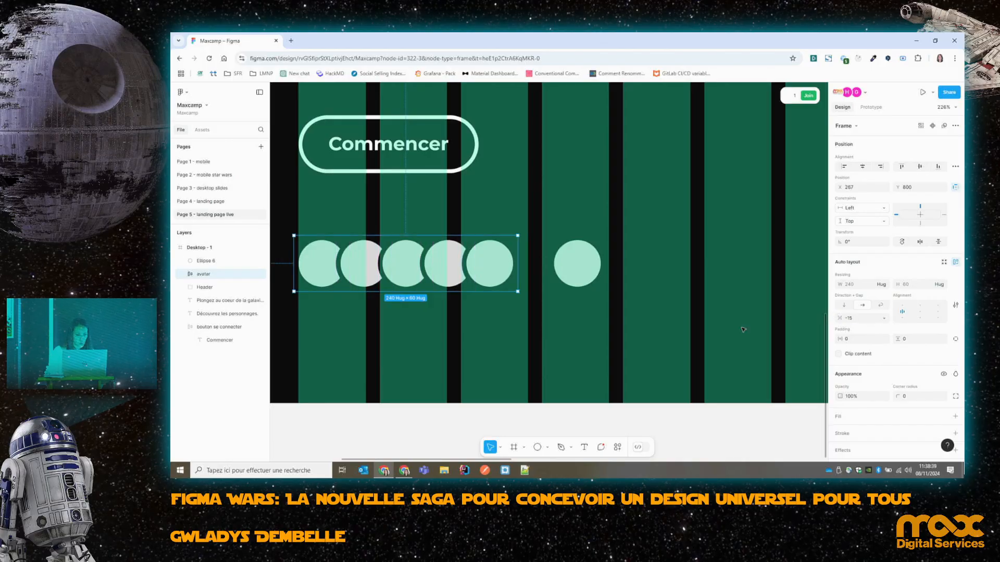
click(609, 362)
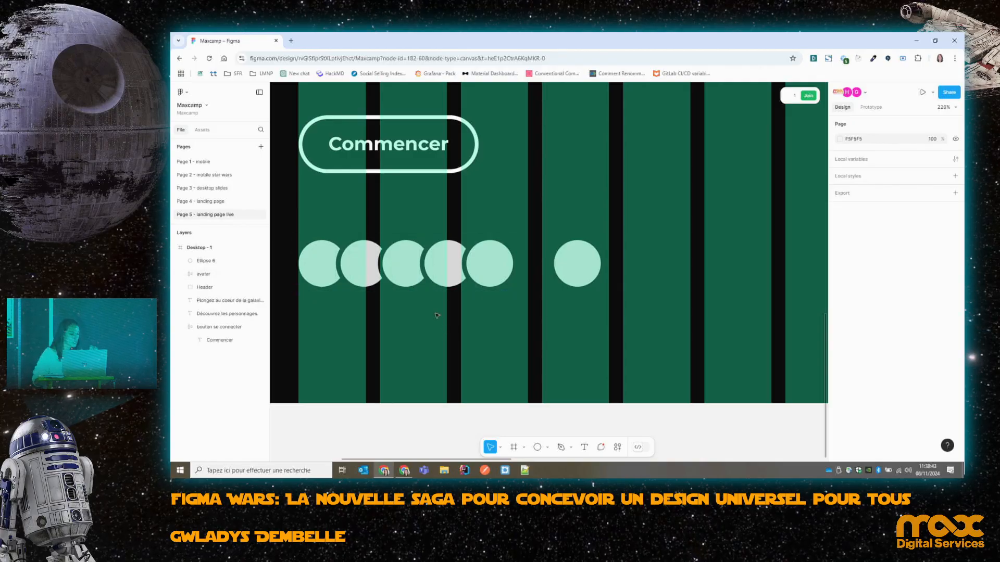
Move the separate sixth circle to X 533 at the fourth grid column's left edge and remove its fill.
drag(571, 272, 564, 271)
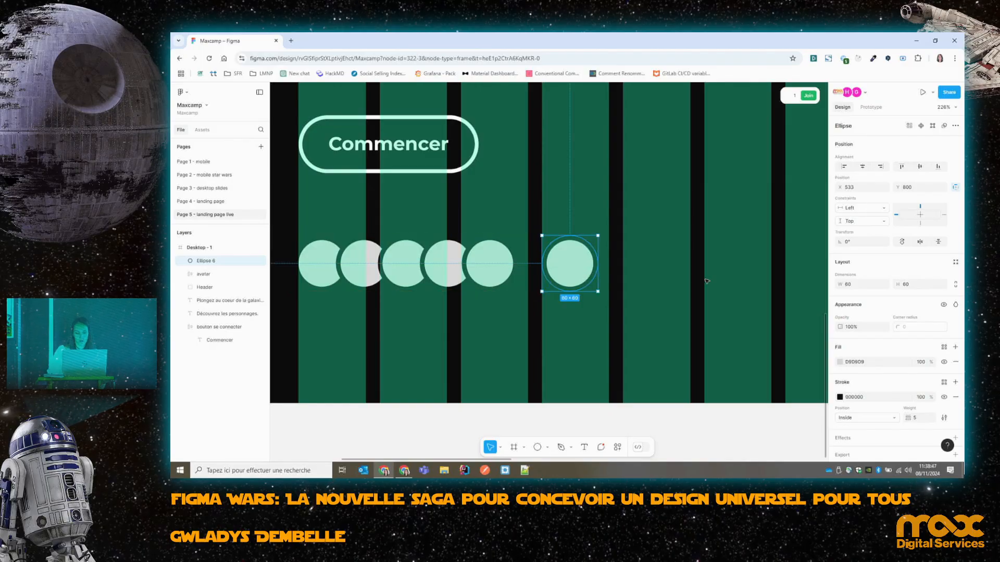
click(956, 362)
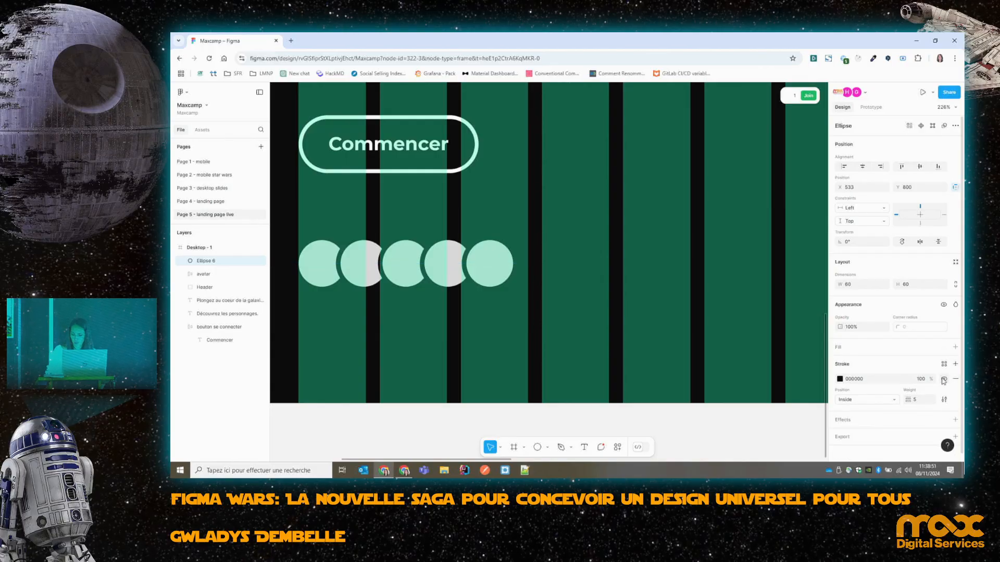
Set the sixth circle's stroke to white FFFFFF at 64% opacity with a weight of 3.
click(839, 380)
click(736, 304)
mouse_move(736, 306)
mouse_down()
mouse_move(720, 359)
mouse_move(728, 252)
mouse_up()
drag(820, 374, 801, 374)
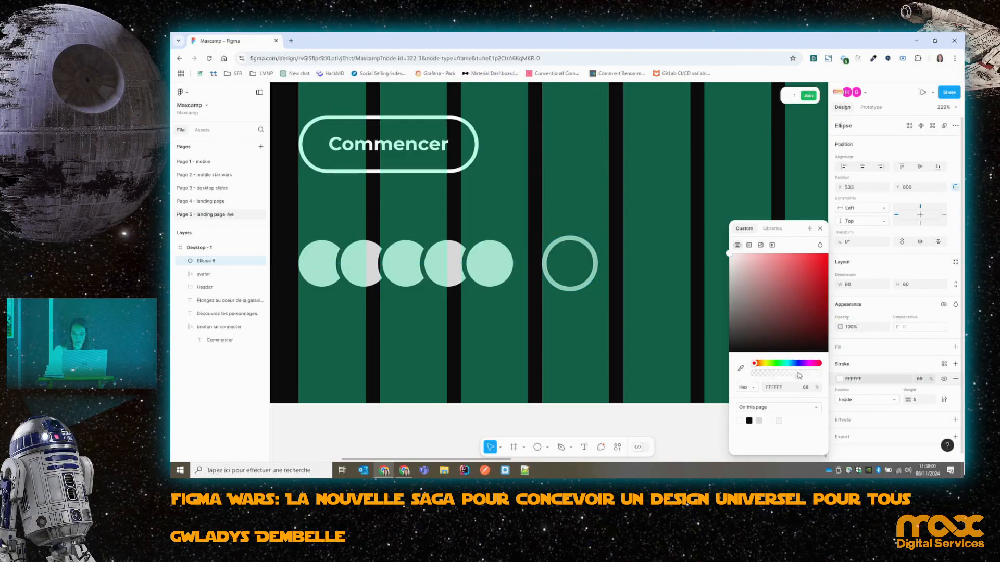
click(922, 398)
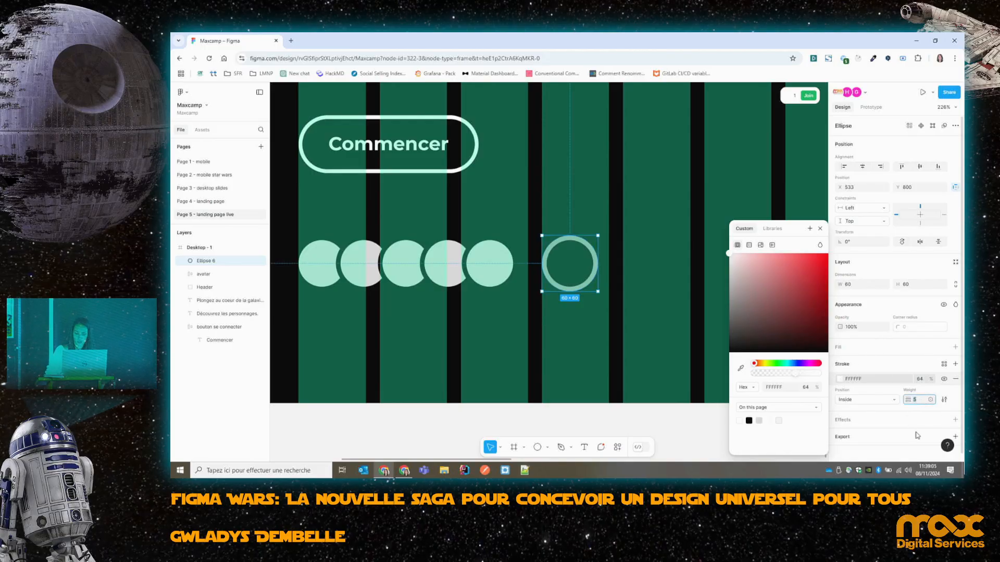
click(879, 356)
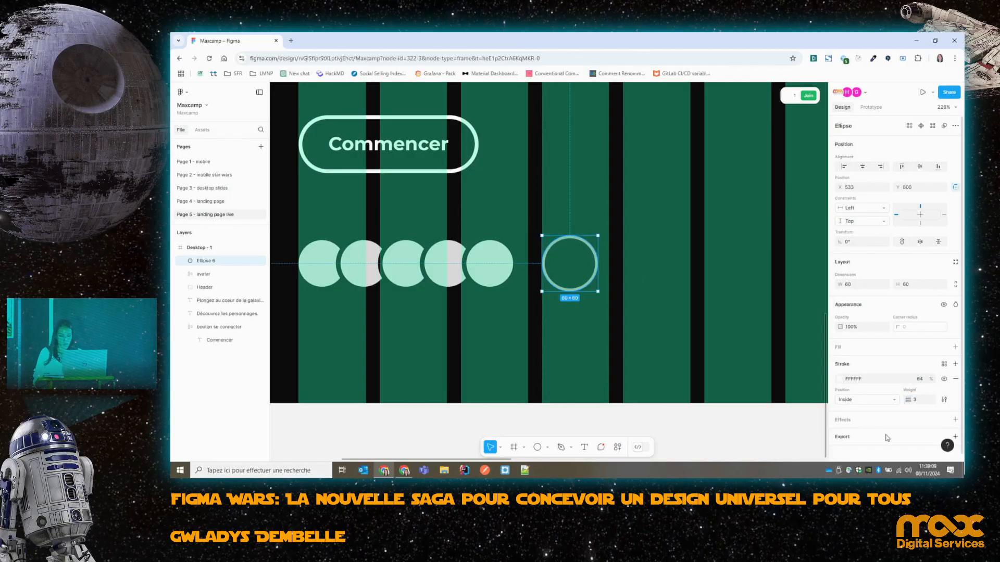
Try the Center and Outside stroke positions on the outlined sixth circle and return it to Inside.
click(866, 401)
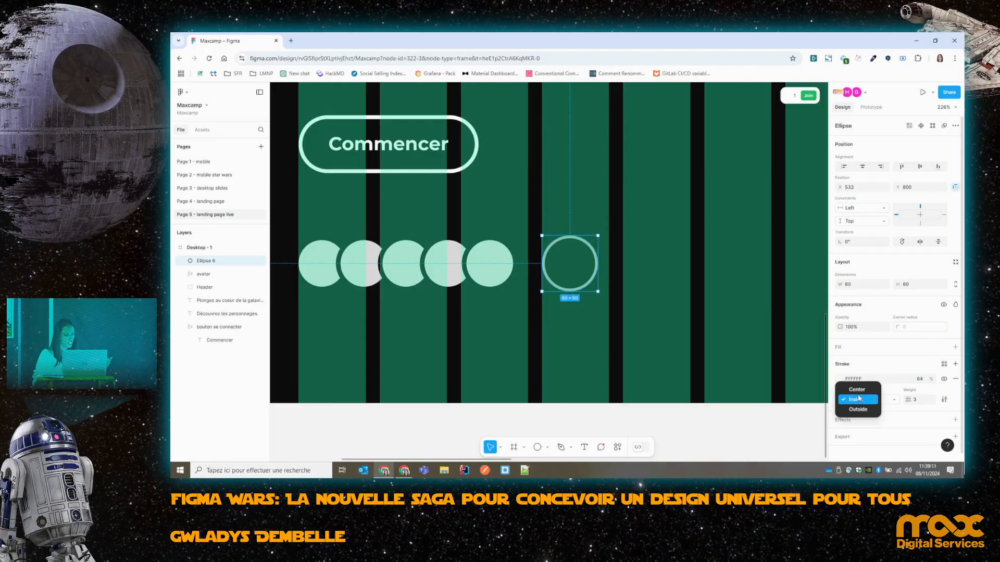
click(859, 393)
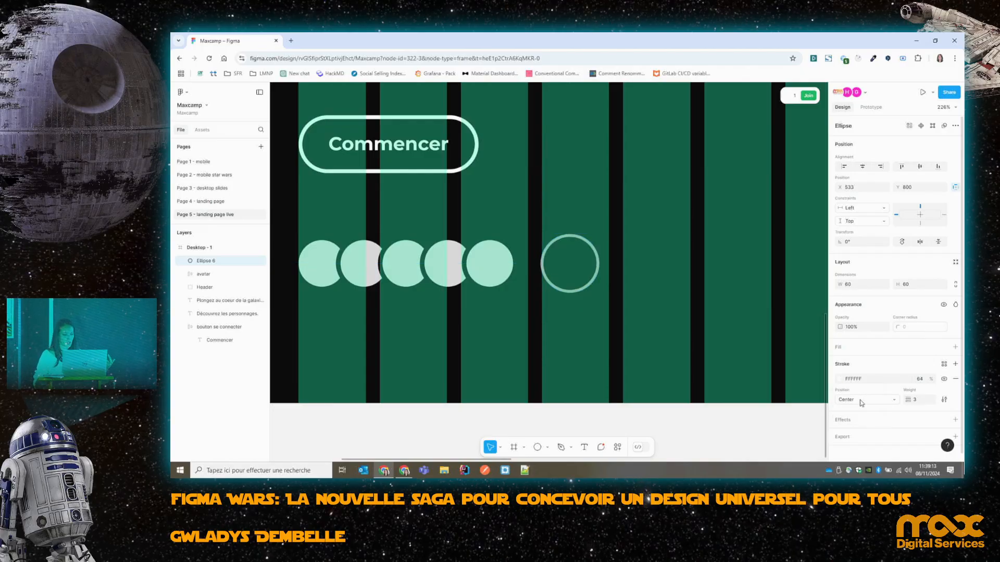
click(860, 401)
click(861, 410)
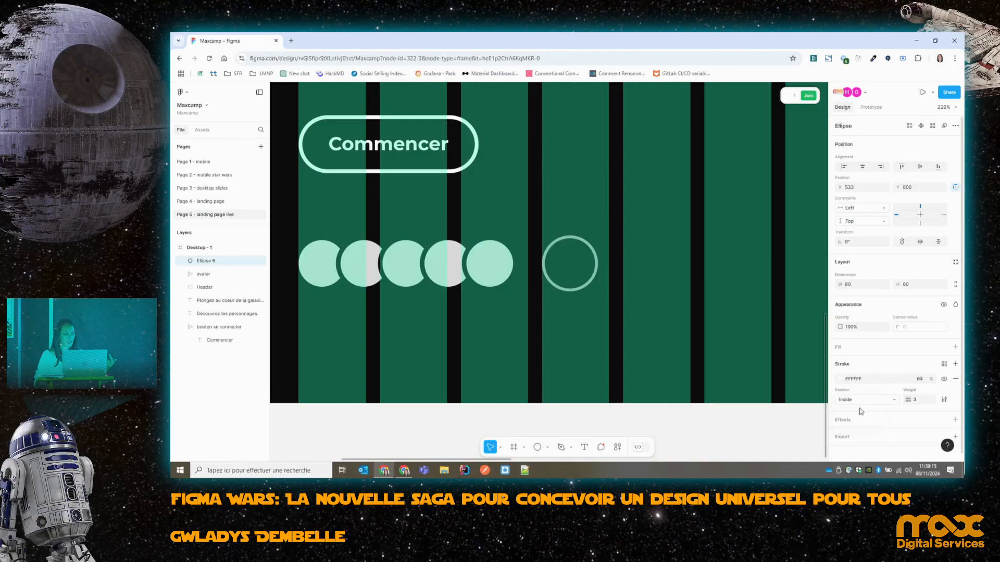
click(860, 400)
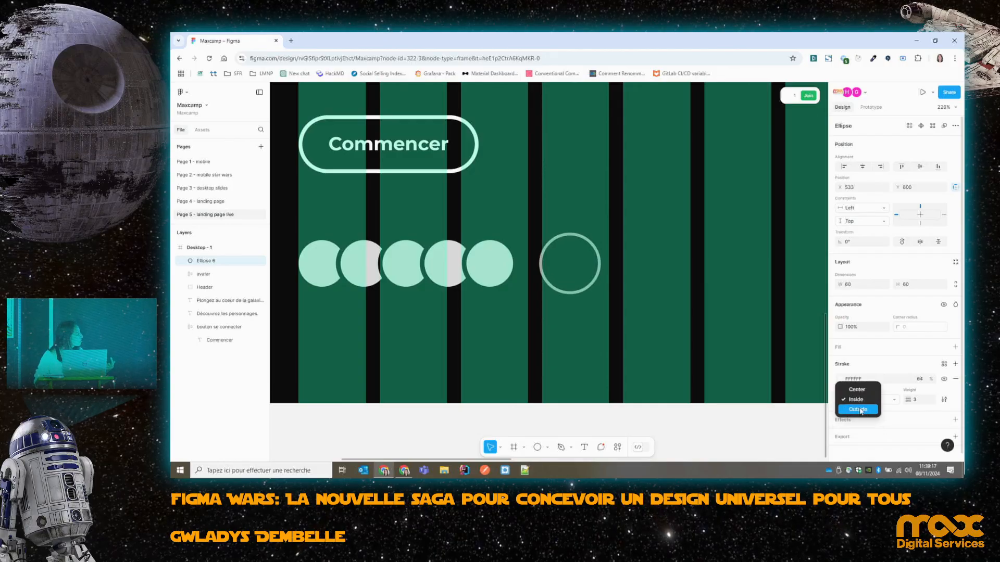
click(858, 401)
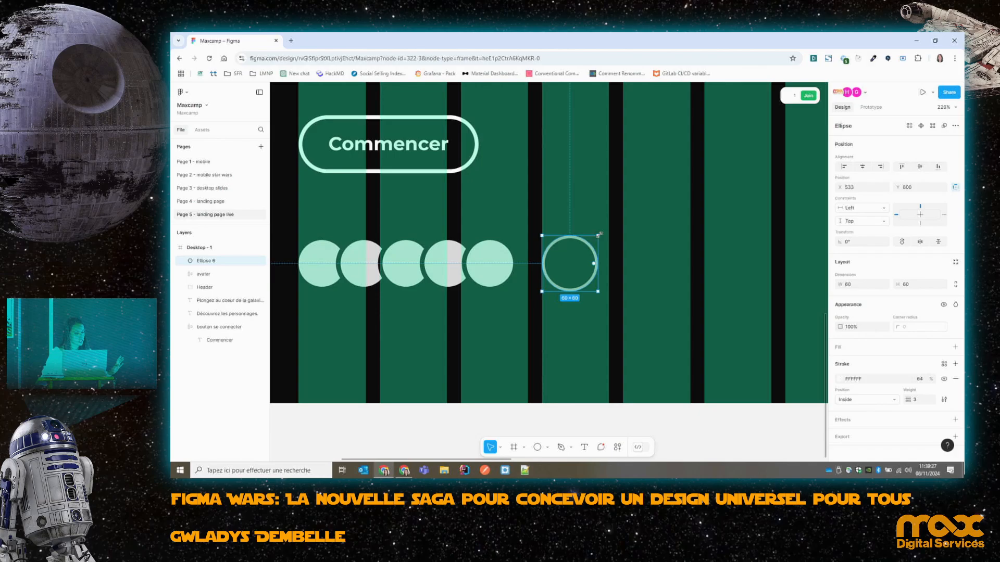
Enlarge the outlined circle proportionally to about 123 by 123, keeping its lower-left corner in place.
drag(598, 235, 655, 180)
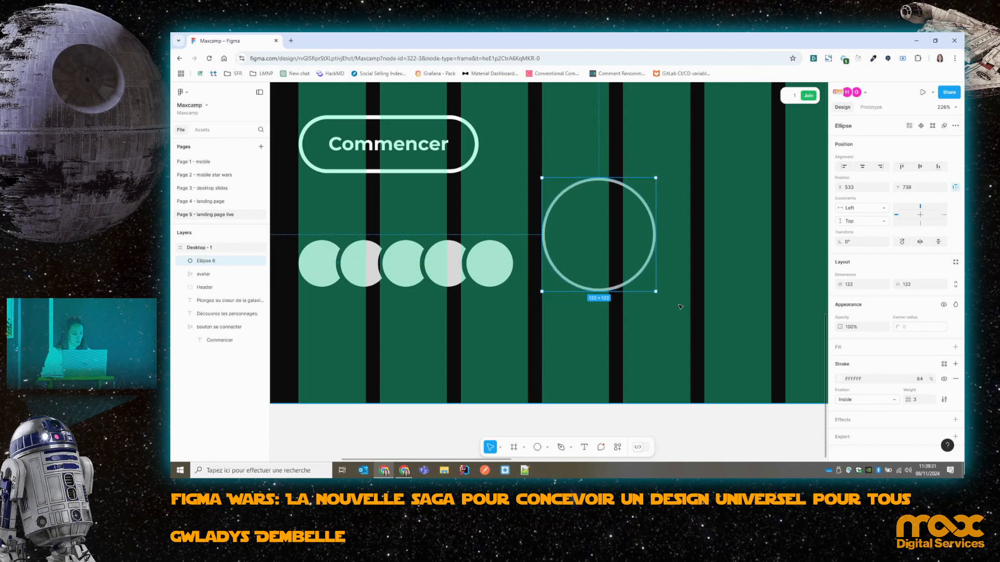
Undo the outlined circle's enlargement and shrink it proportionally about its centre to 49 by 49.
key(ctrl+z)
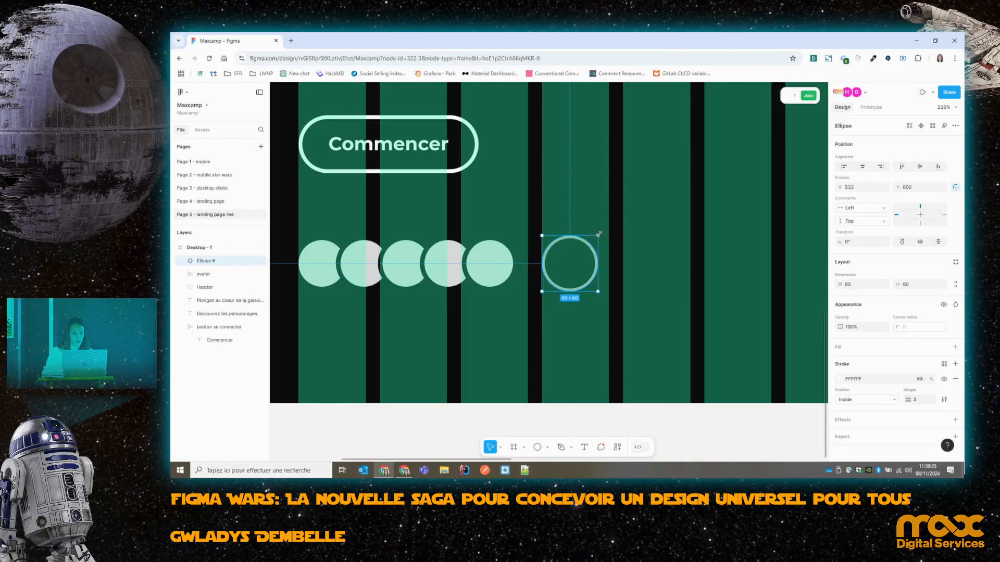
drag(600, 232, 568, 266)
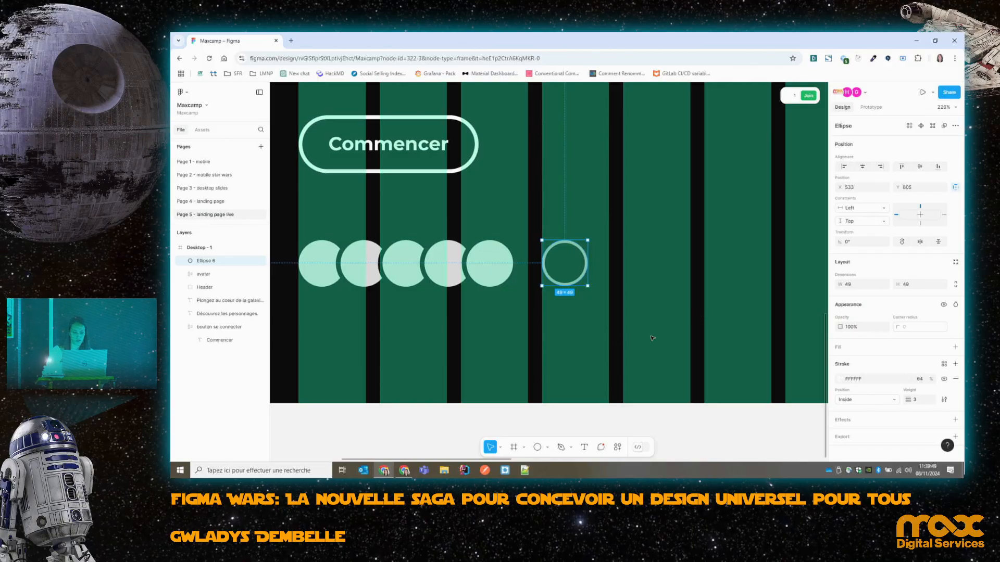
key(Escape)
Add a "+" text and centre it inside the outlined circle.
click(584, 447)
click(560, 264)
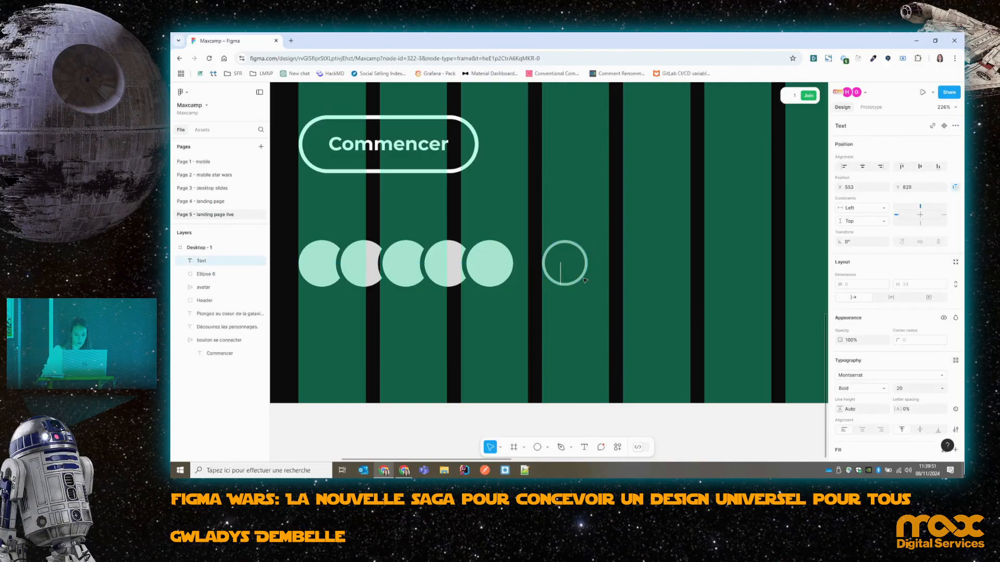
text(+)
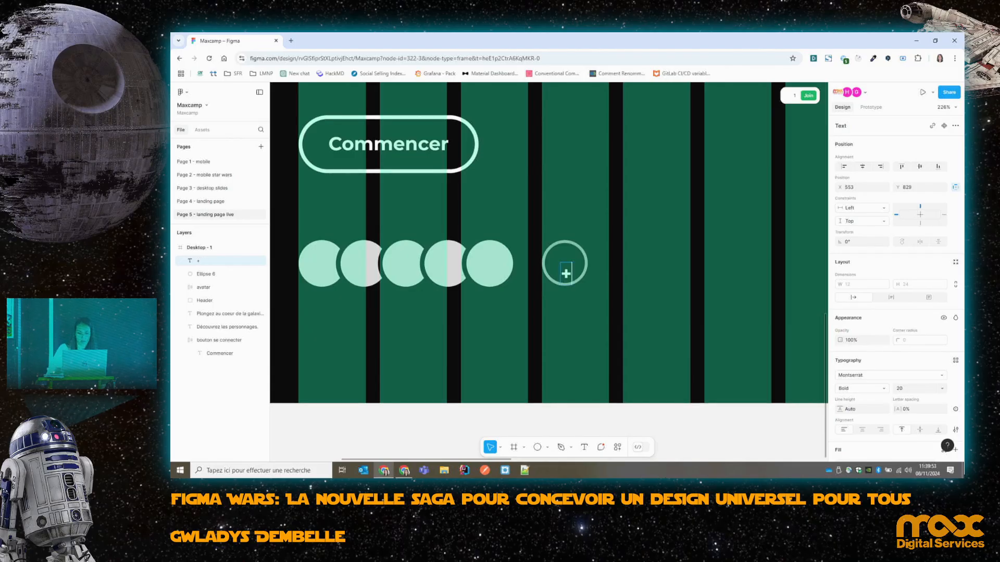
key(Escape)
drag(566, 274, 565, 264)
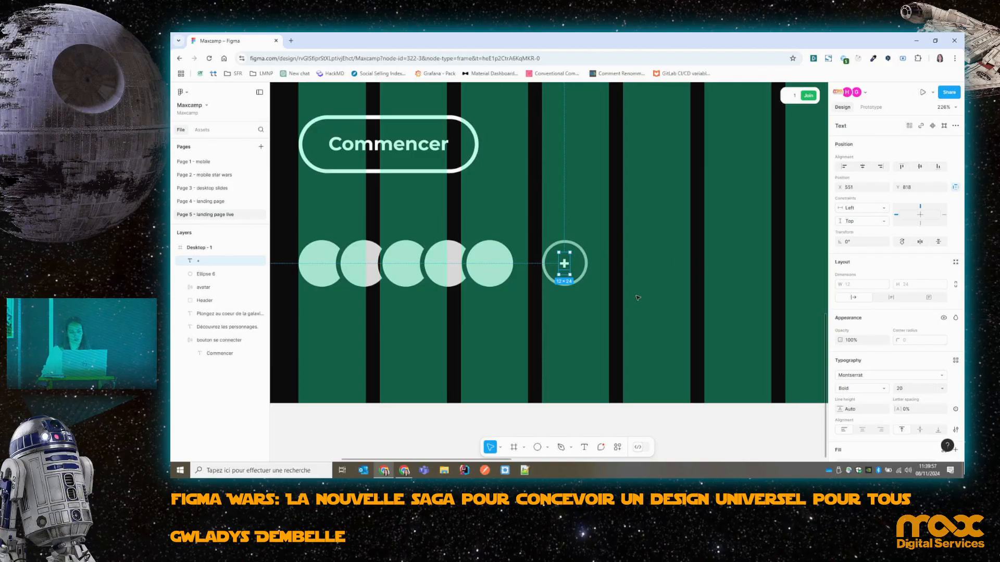
Group the plus sign with the outlined circle and apply auto layout to the group.
shift+click(205, 273)
key(ctrl+g)
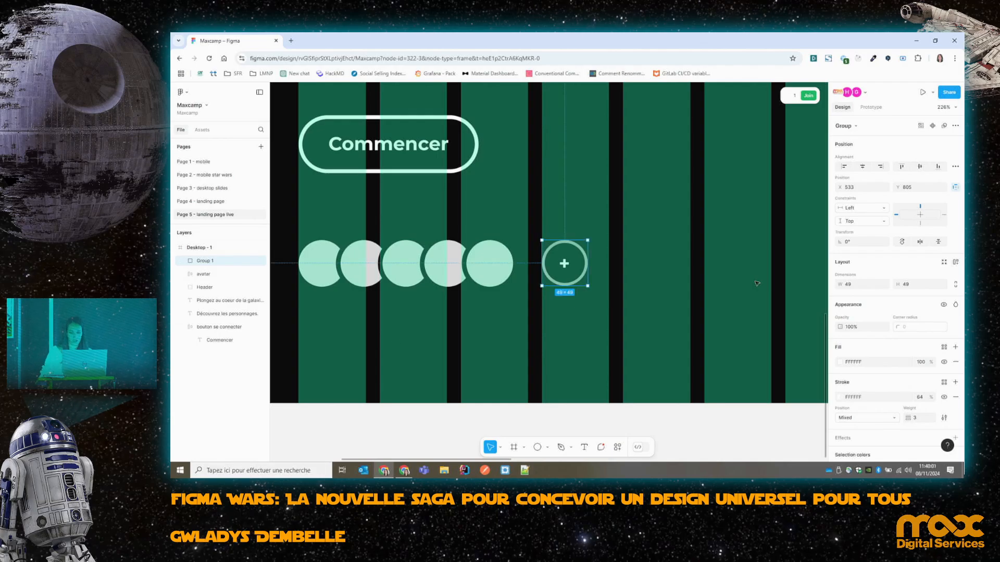
click(957, 264)
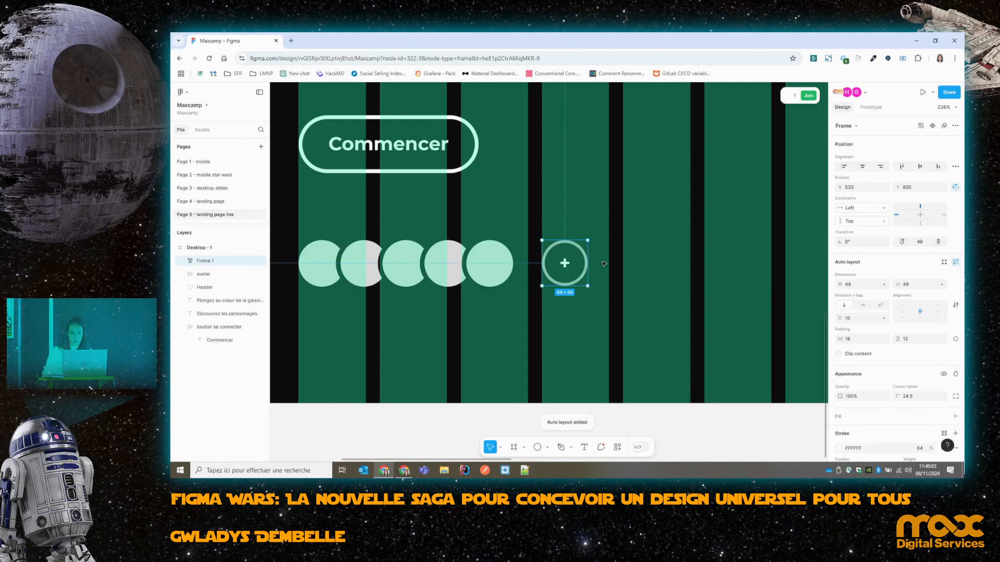
Set the plus sign's white fill to 64% opacity.
click(195, 271)
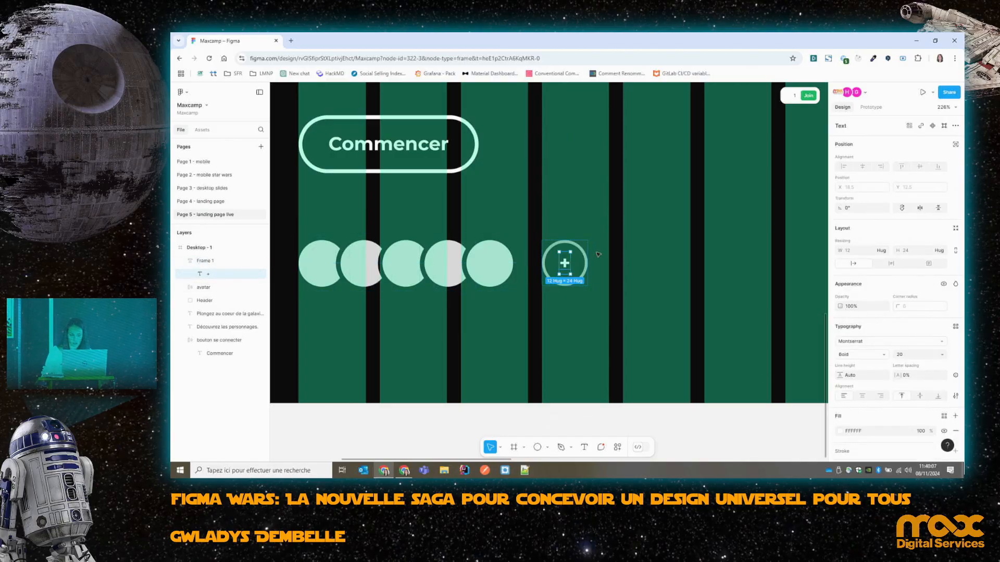
click(215, 261)
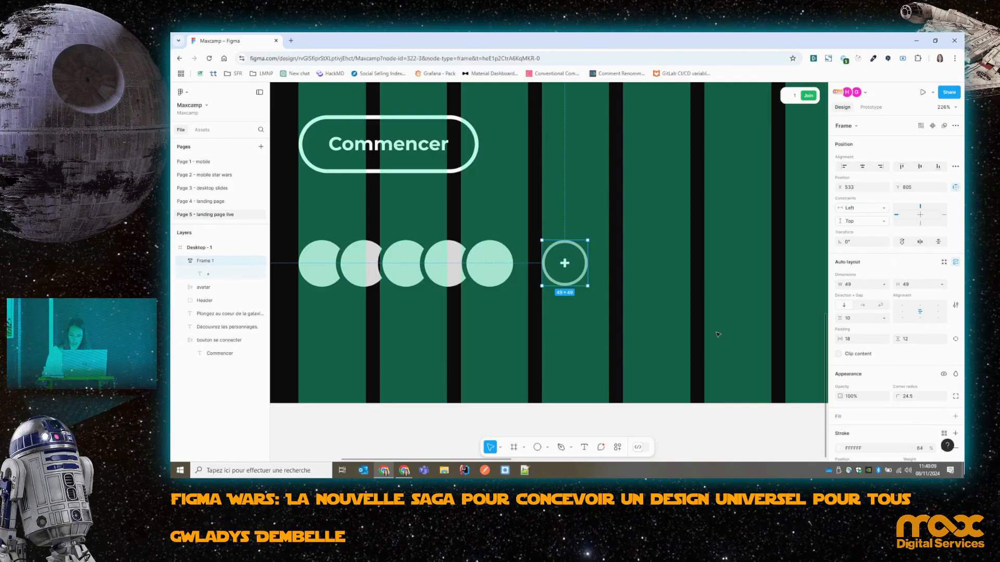
scroll(912, 373, down, 2)
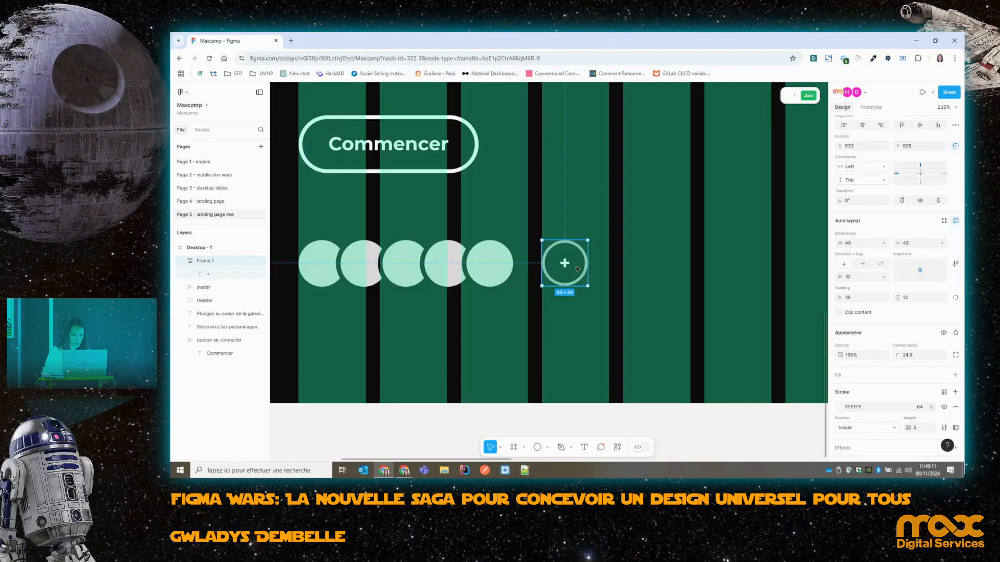
key(Return)
click(920, 390)
text(64)
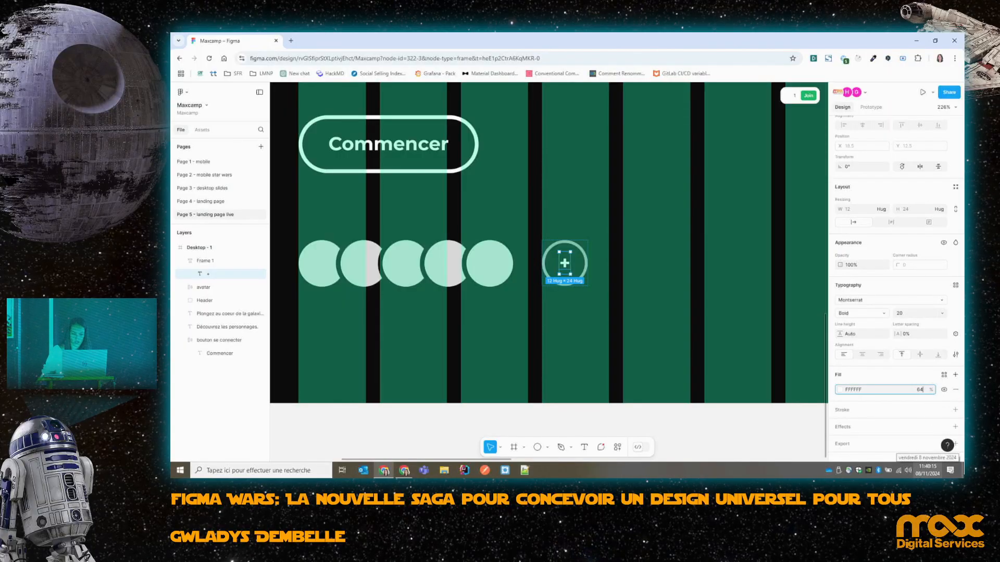
click(704, 300)
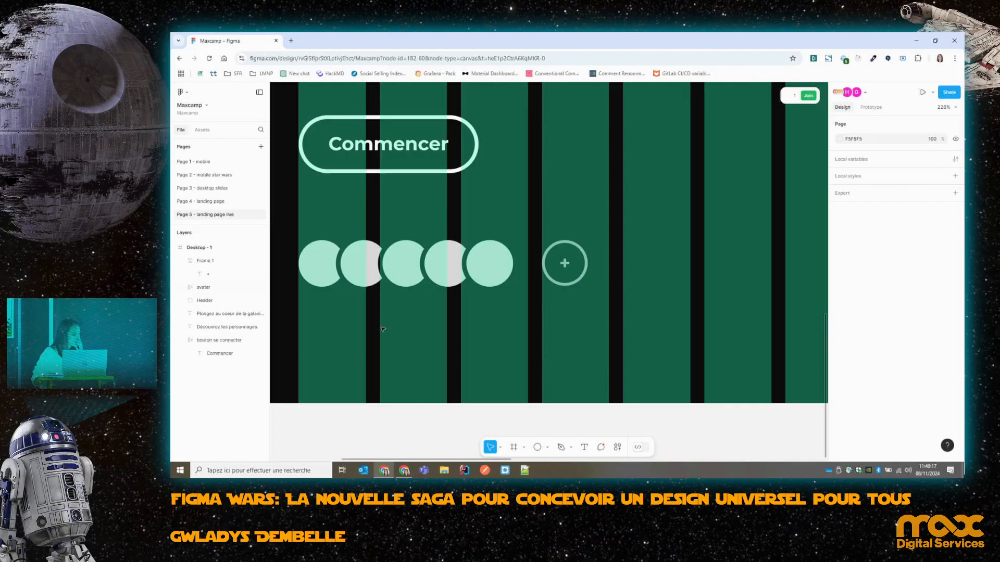
Import the images 63po.png, chewbaka.png, stormstrupper_1.png, pngwing.com (1).png and yoda.png from the star-wars folder for placement.
click(316, 279)
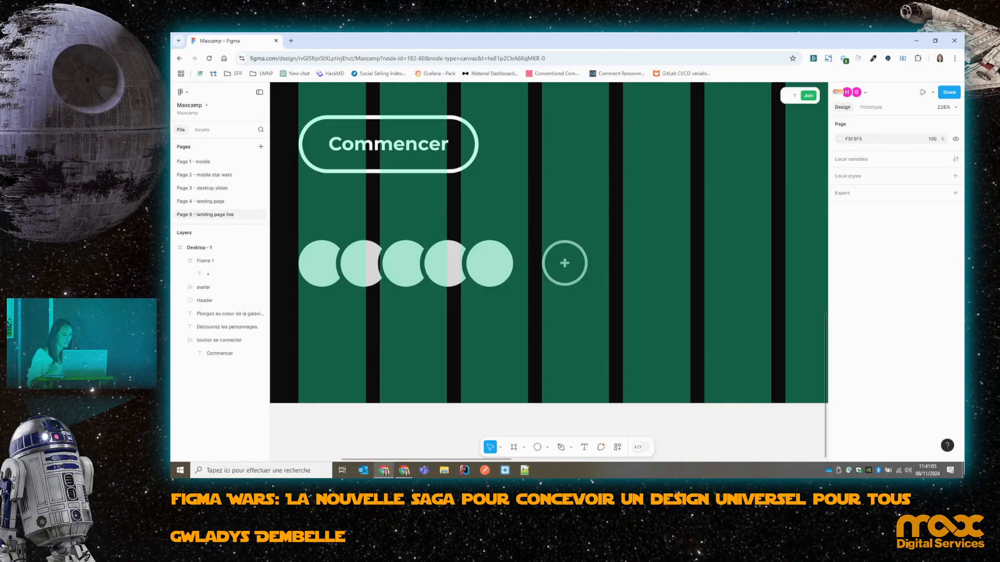
click(547, 447)
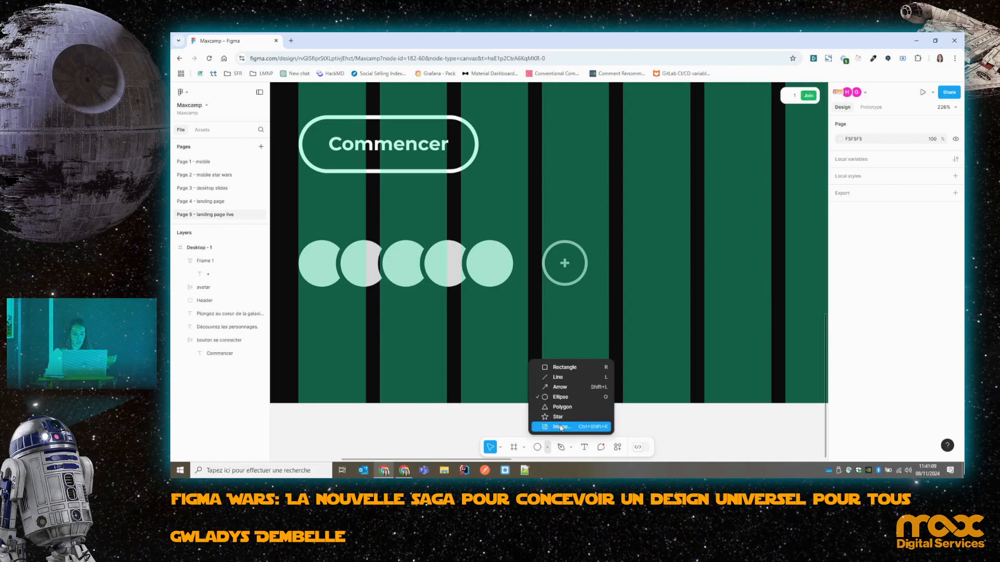
click(567, 429)
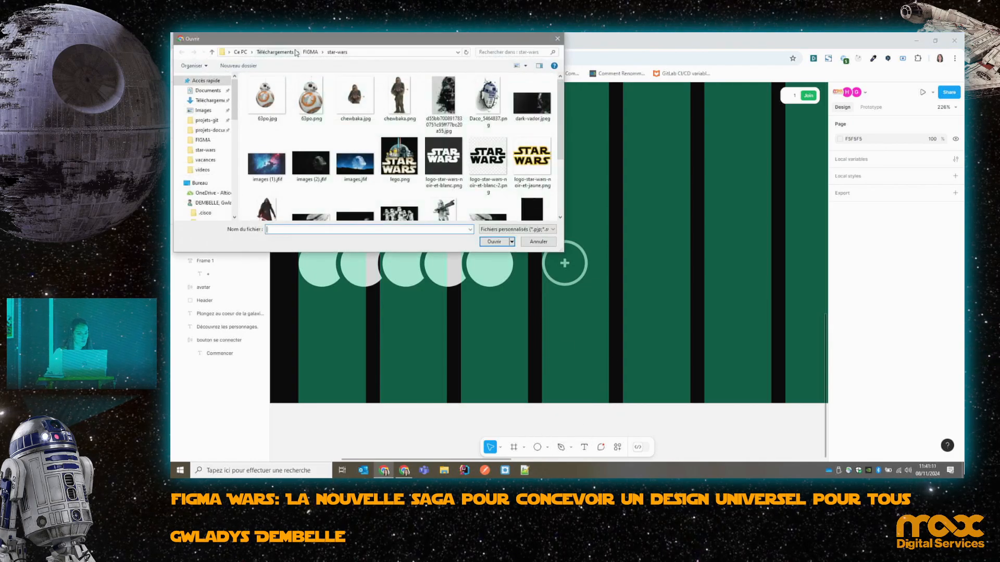
click(323, 103)
ctrl+click(401, 100)
scroll(422, 154, down, 1)
scroll(422, 154, down, 1)
ctrl+click(443, 138)
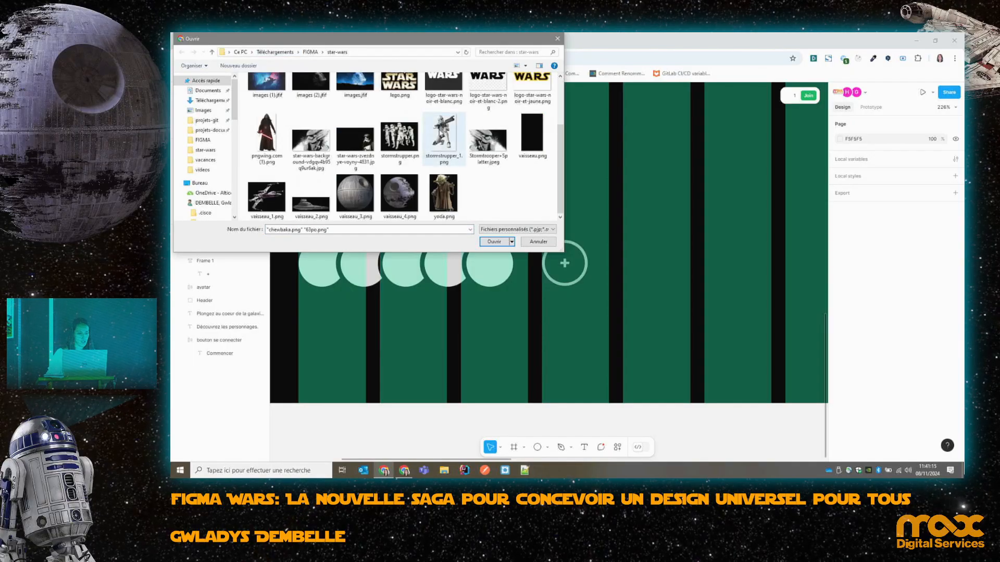
ctrl+click(267, 138)
ctrl+click(446, 193)
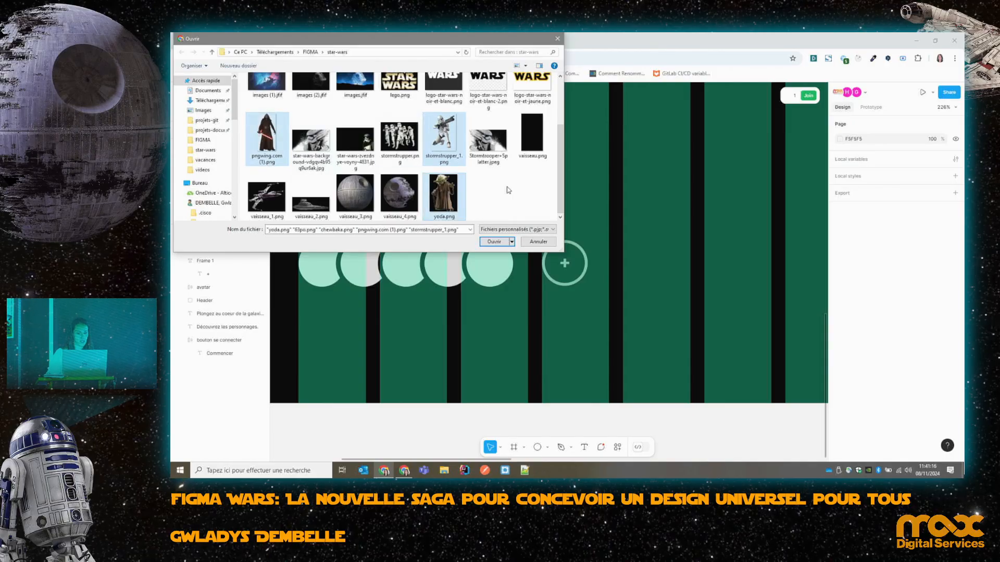
click(493, 242)
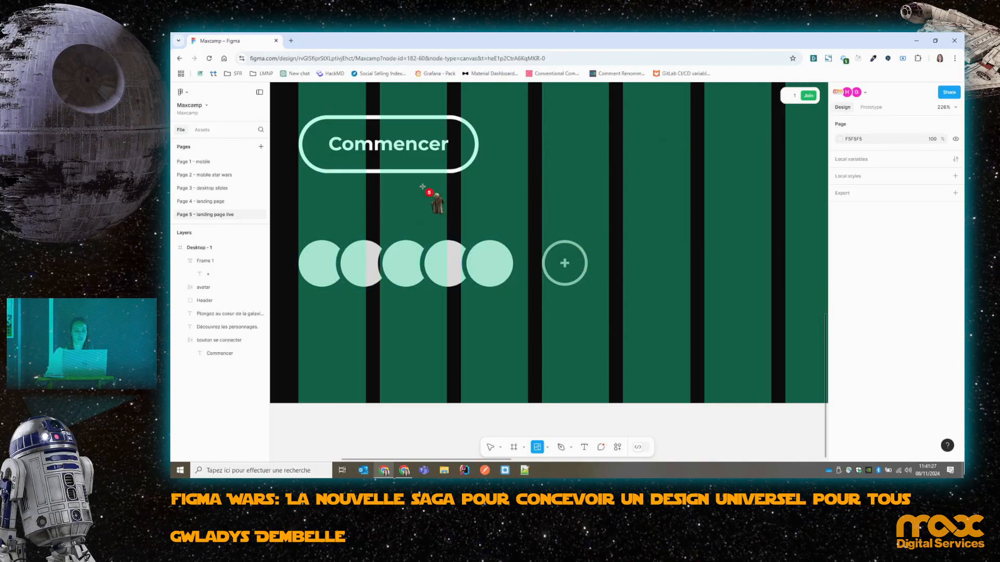
Place the five imported character images into the five avatar circles, from yoda in the first to 63po in the last.
ctrl+scroll(507, 185, down, 5)
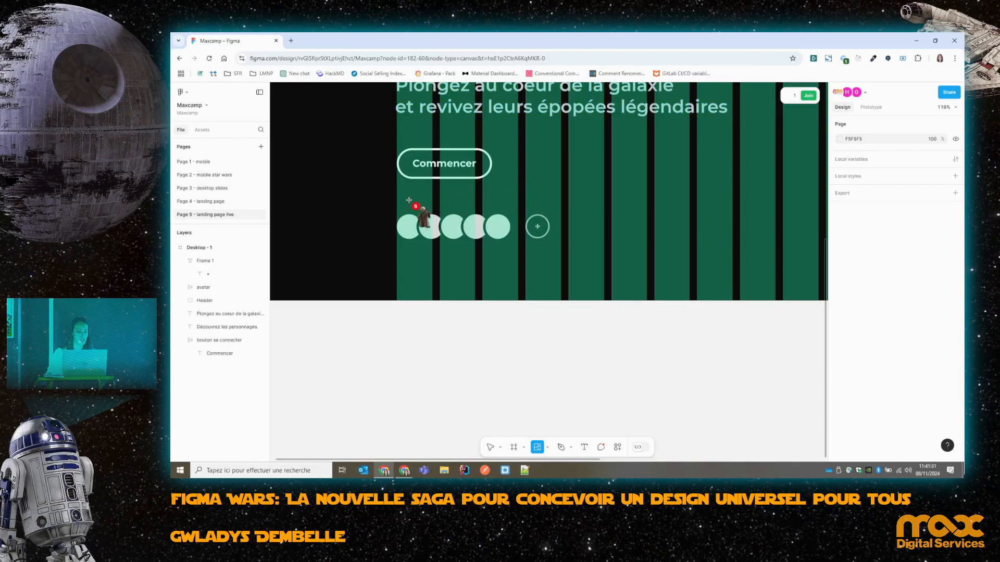
ctrl+scroll(409, 206, up, 6)
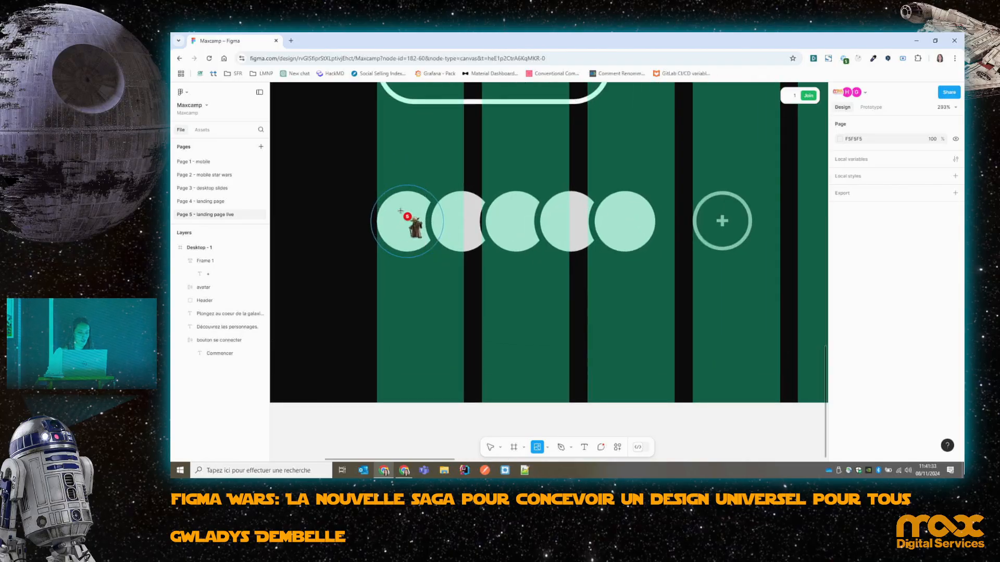
click(400, 211)
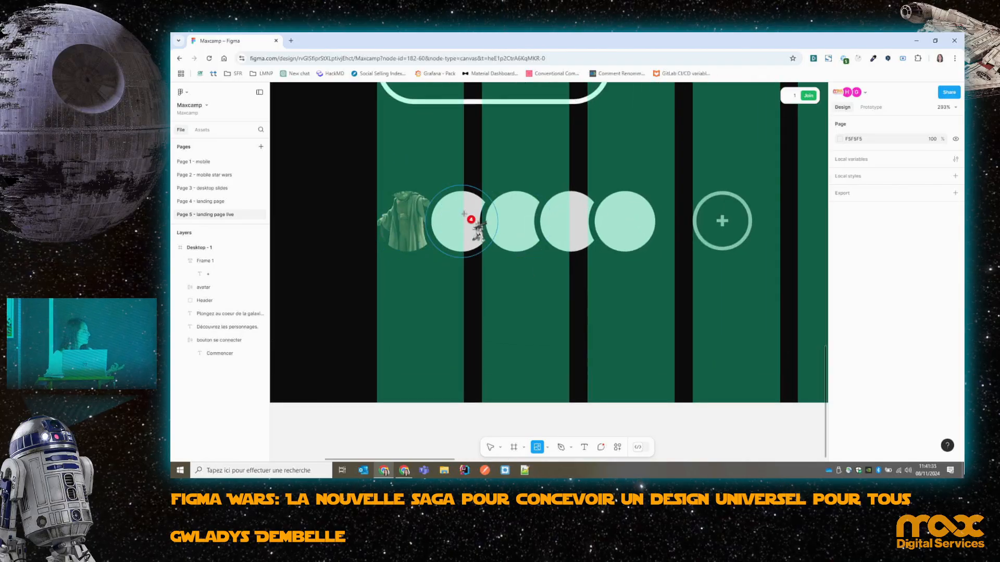
click(464, 214)
click(519, 221)
click(572, 222)
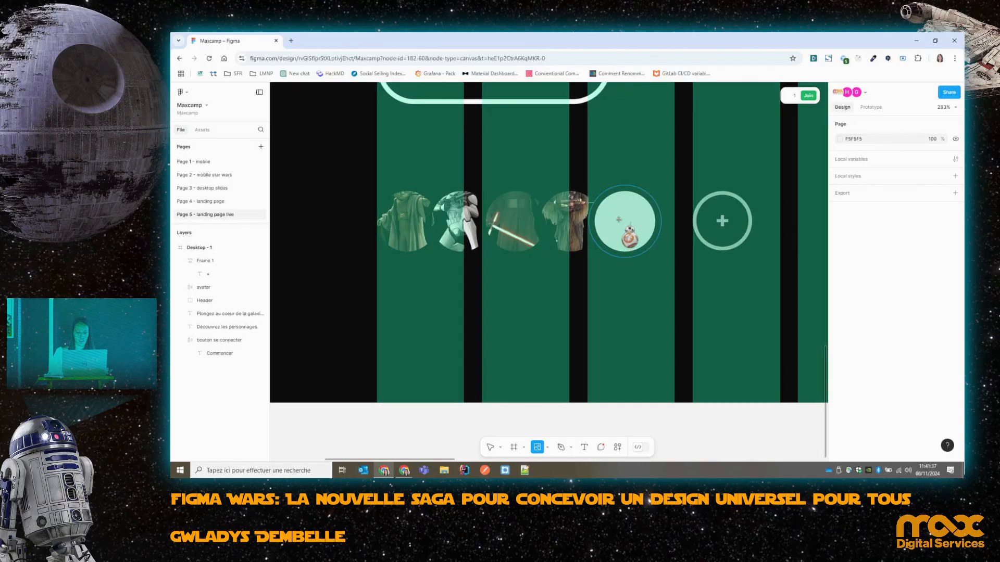
click(618, 219)
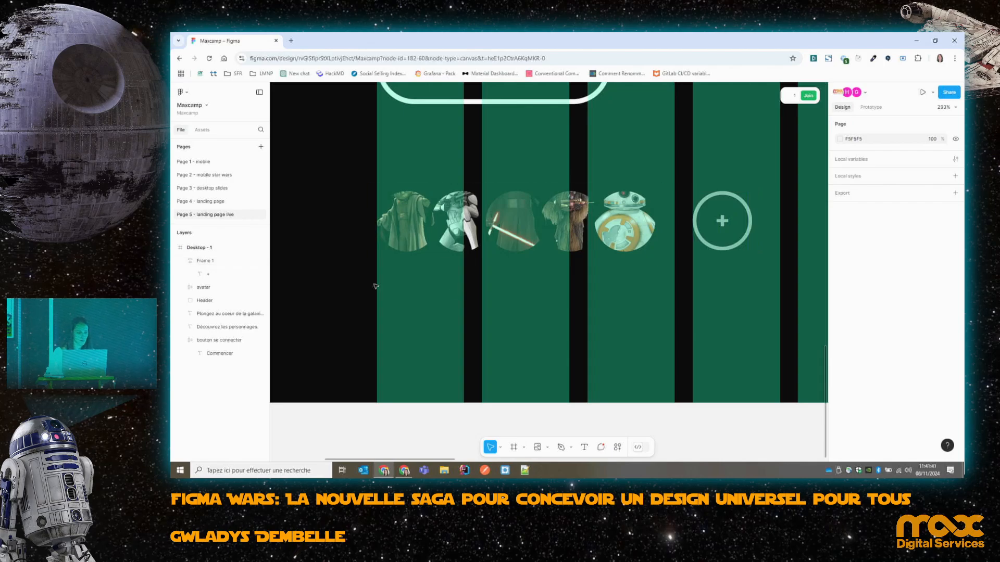
Expand the avatar layer's contents and hide the column layout grid of the Desktop - 1 frame.
click(180, 261)
click(181, 274)
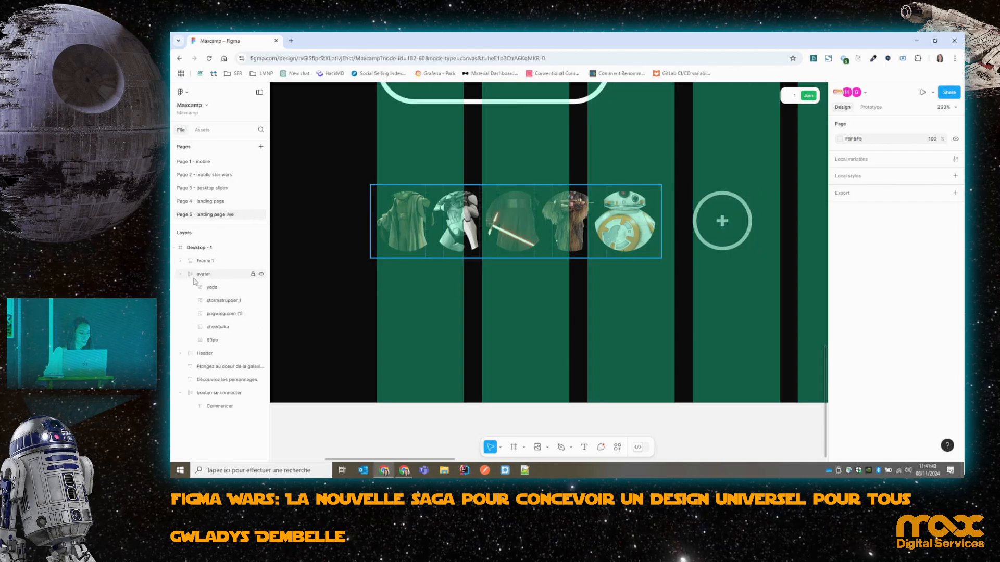
click(211, 287)
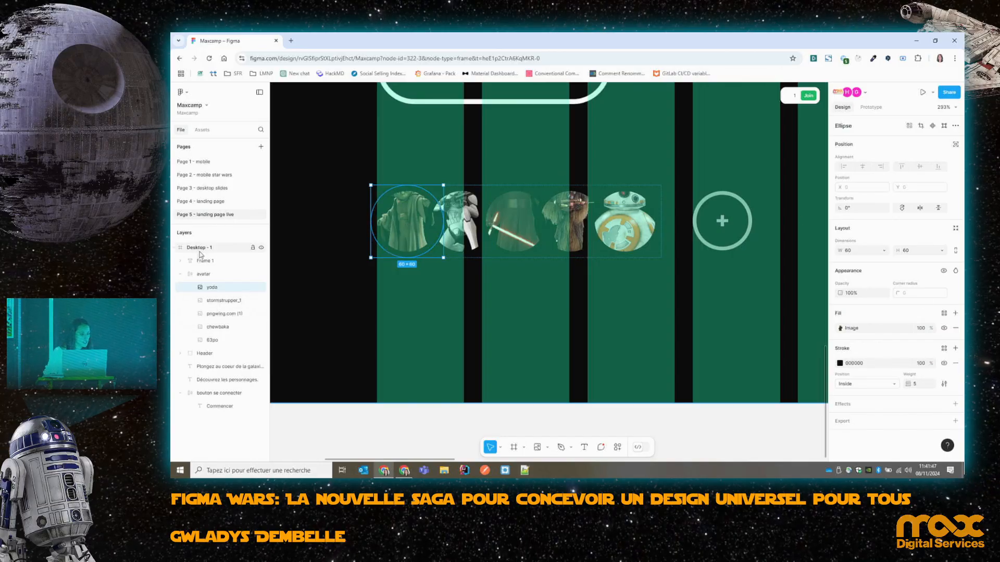
key(Escape)
key(Escape)
scroll(891, 332, down, 2)
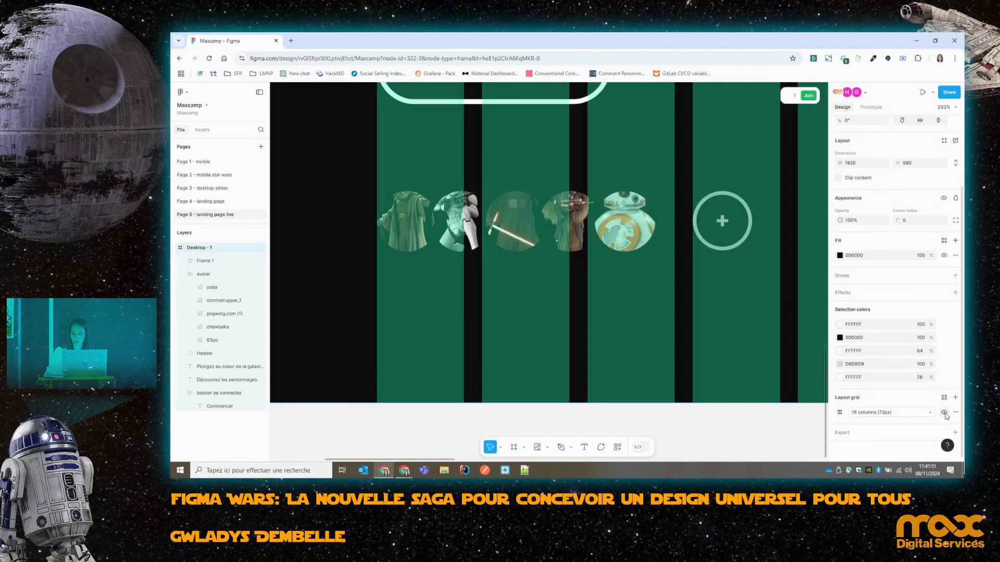
click(944, 412)
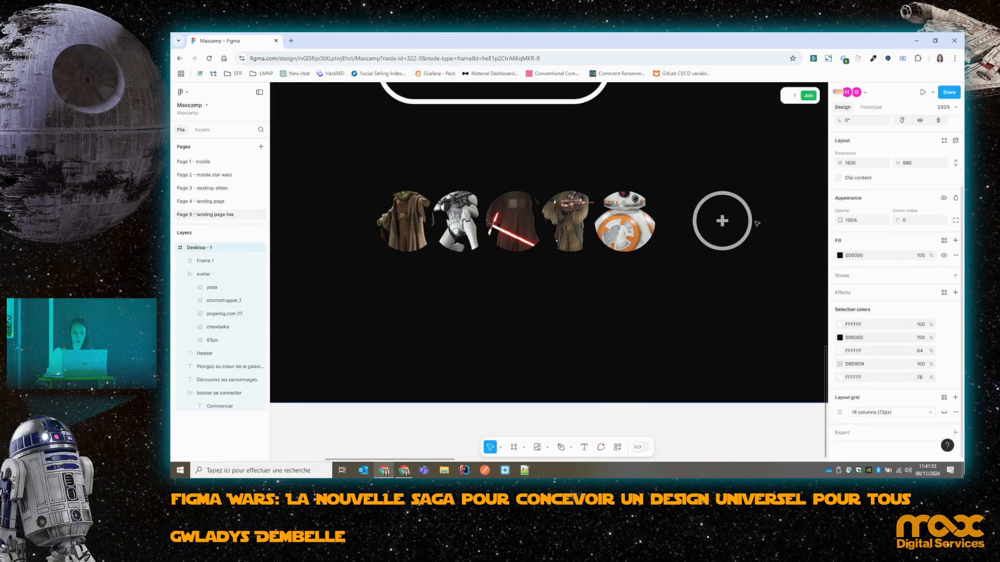
Add a second, solid fill to the yoda circle and place it beneath the image fill.
click(186, 262)
click(190, 274)
click(190, 287)
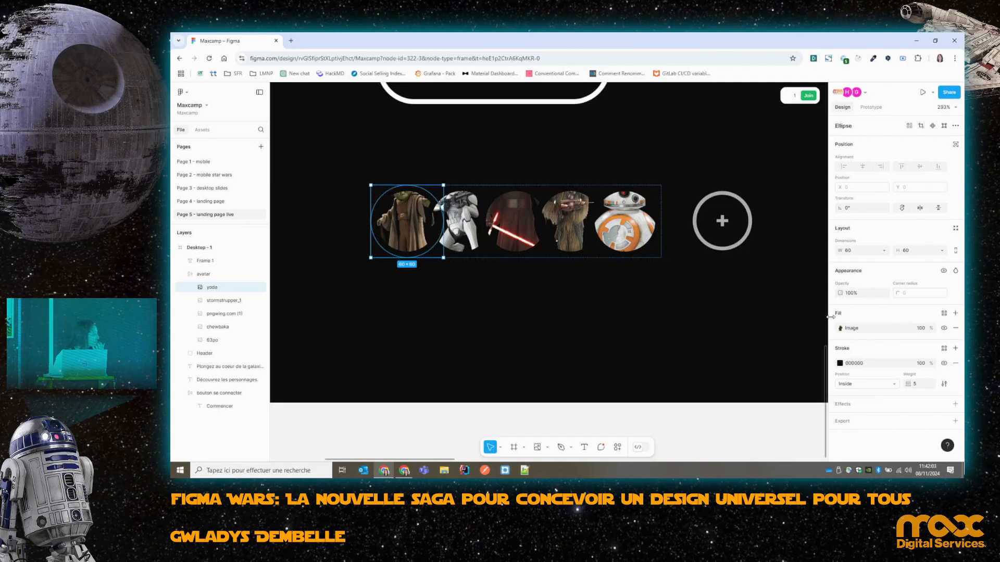
click(955, 312)
drag(834, 328, 833, 343)
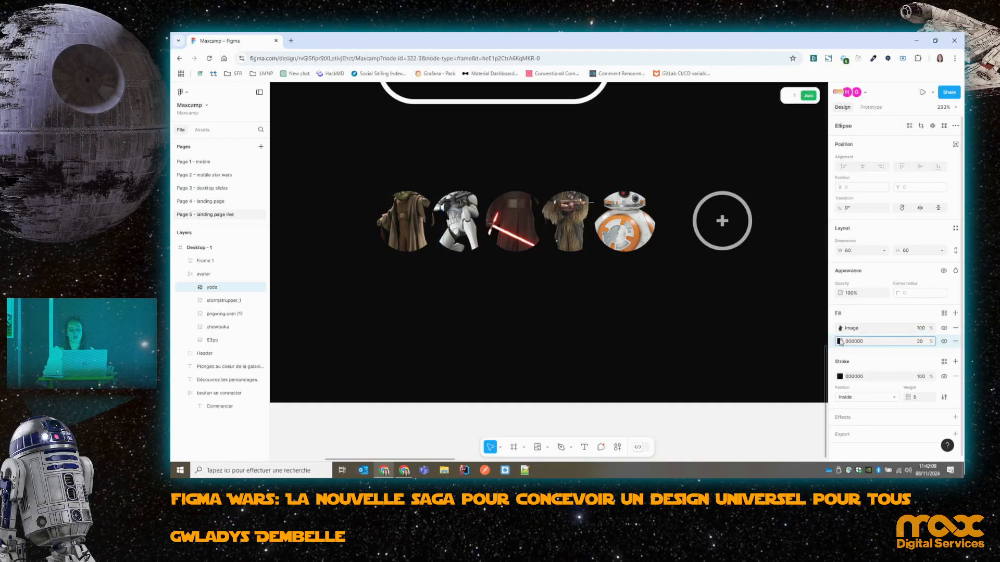
Set the yoda circle's solid background fill to orange FFB143 at 100% opacity.
click(839, 342)
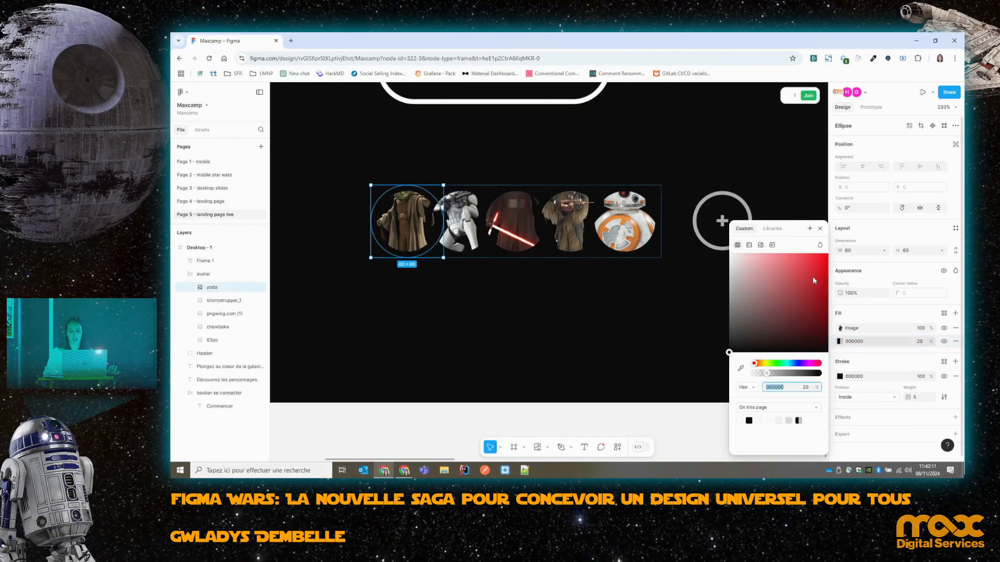
click(766, 364)
drag(766, 367, 759, 366)
drag(816, 265, 803, 251)
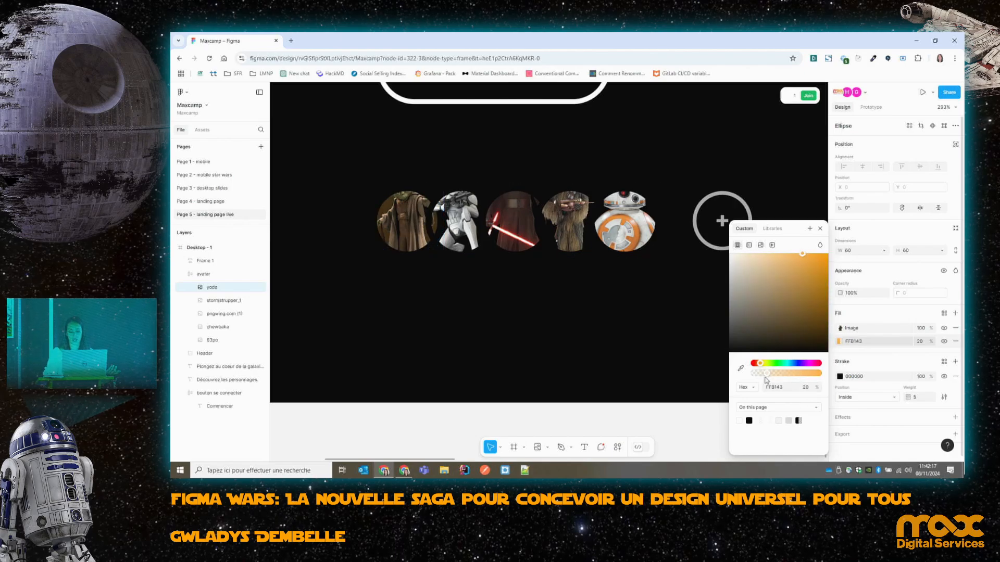
drag(766, 374, 835, 370)
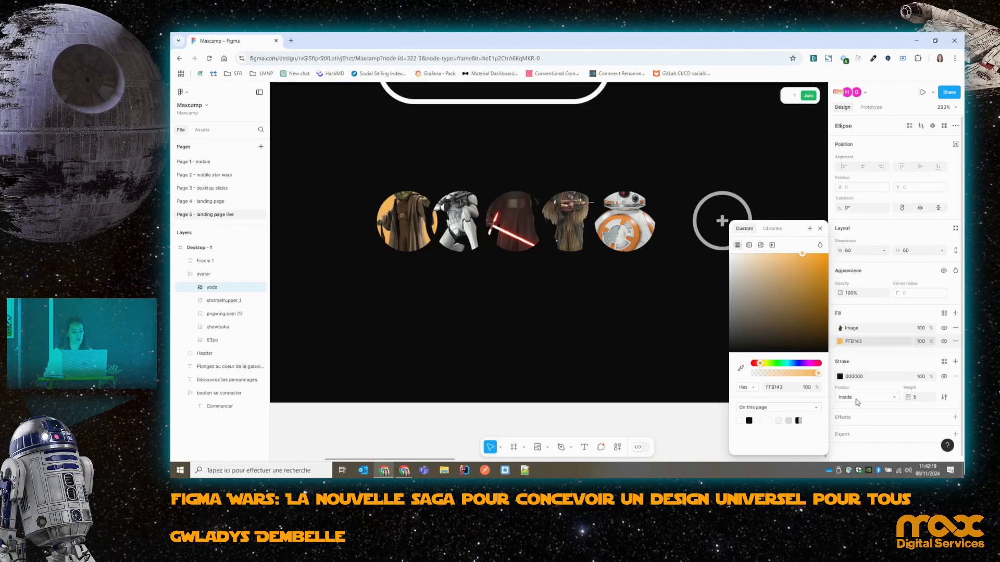
click(887, 312)
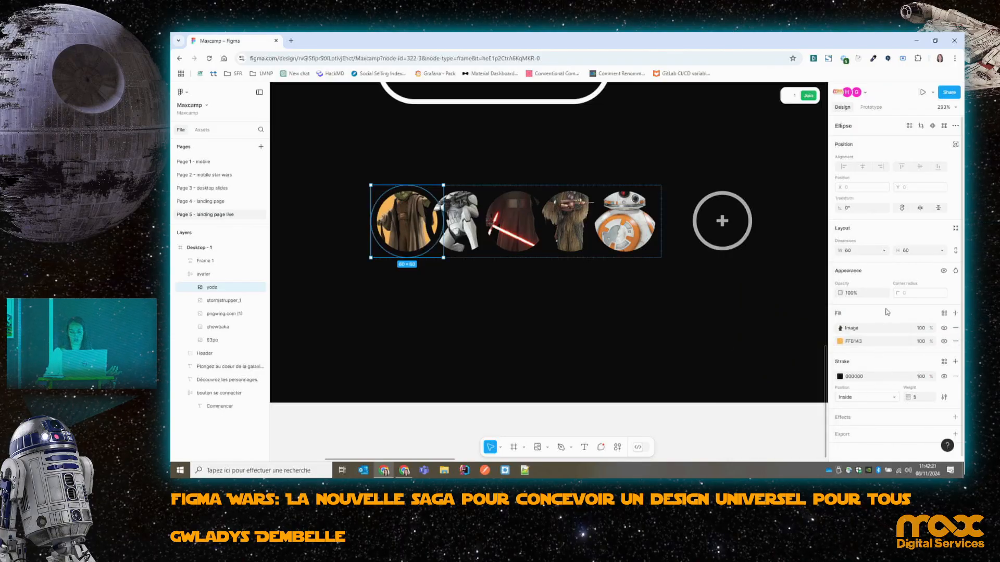
Set the yoda circle's image fill to Crop and shift the picture down so the head sits inside the circle.
click(841, 329)
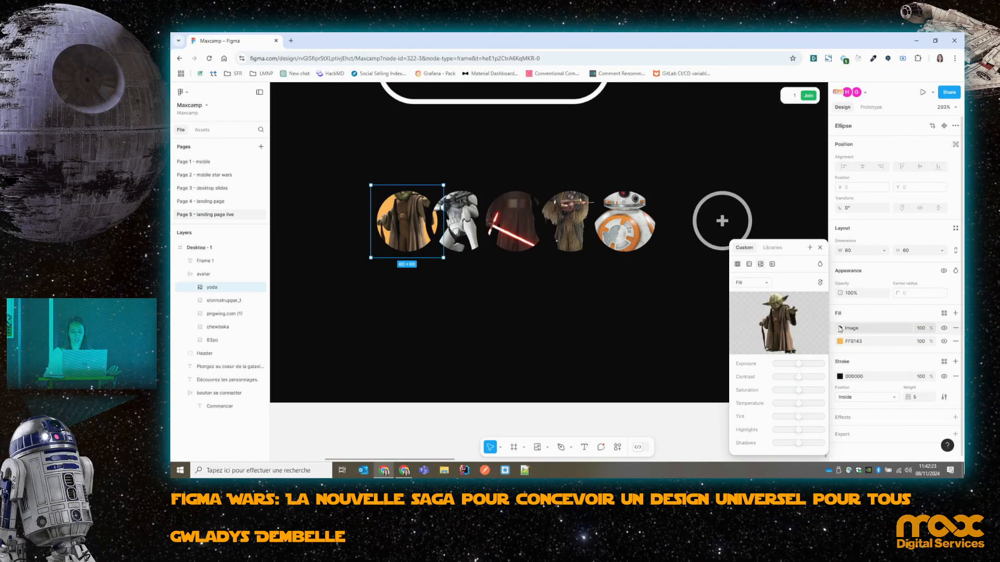
click(759, 284)
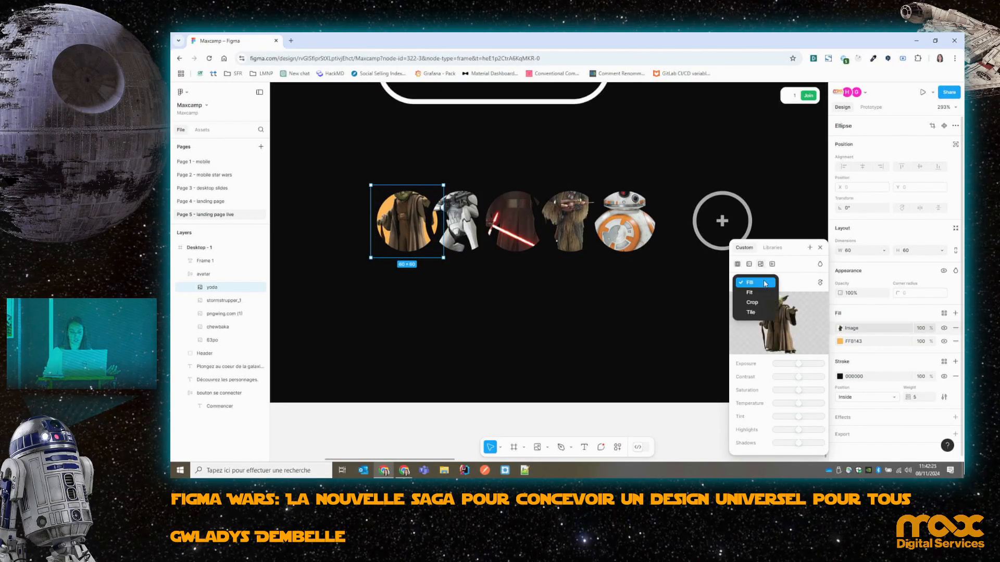
click(751, 305)
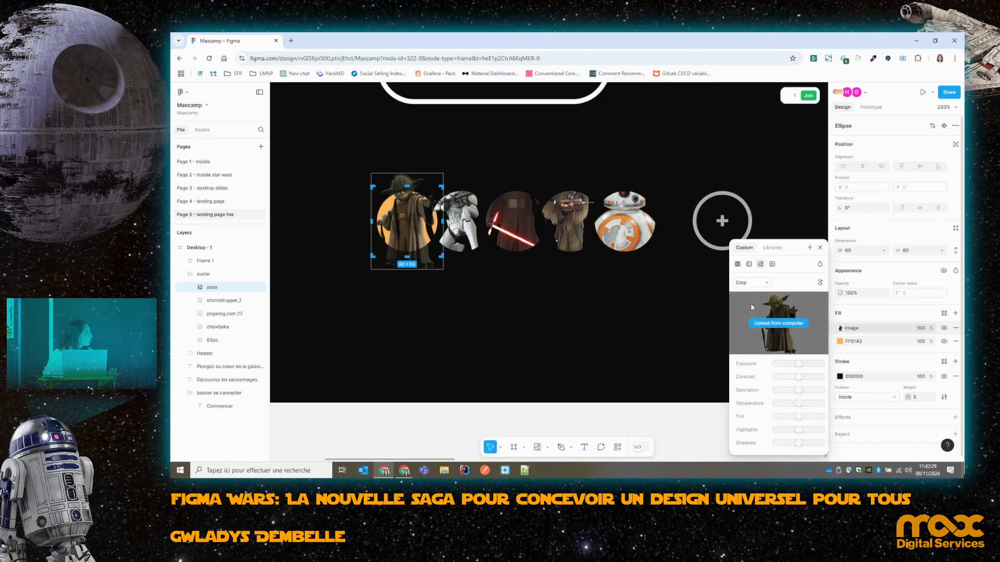
mouse_move(384, 176)
mouse_down()
mouse_move(382, 203)
mouse_move(387, 196)
mouse_up()
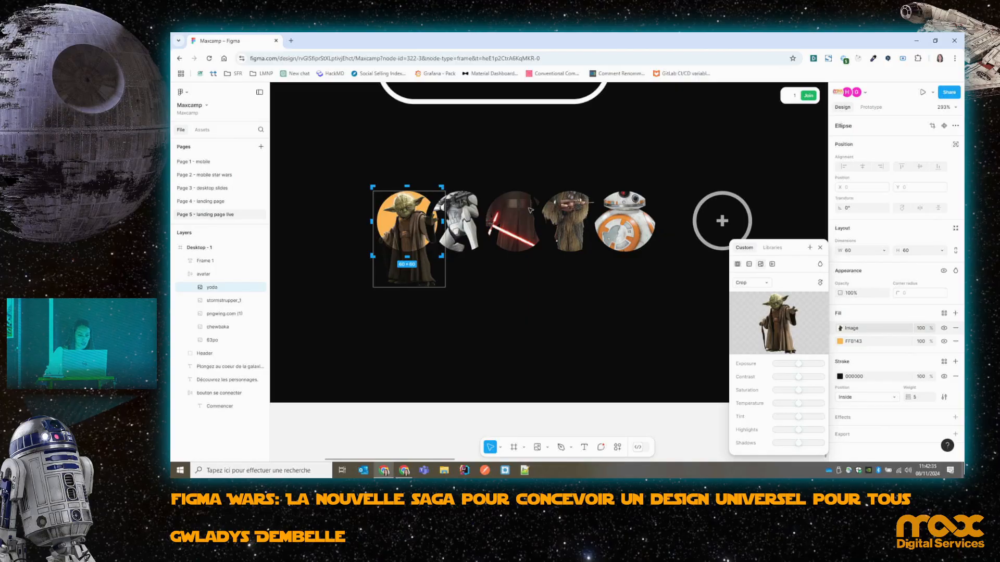
key(Escape)
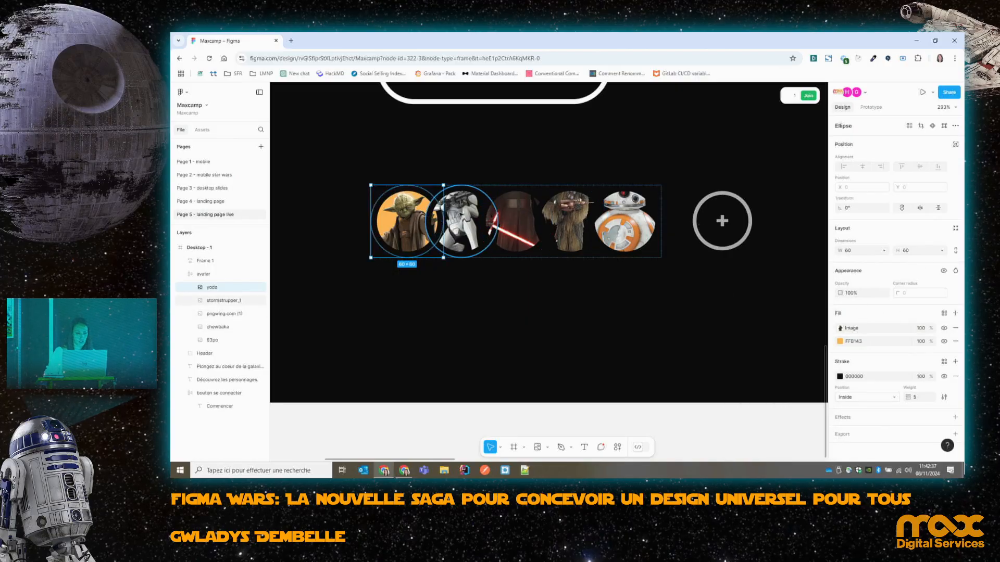
Add a solid cyan 36E1FF fill at 100% opacity beneath the image in the stormtrooper circle.
click(461, 223)
click(955, 313)
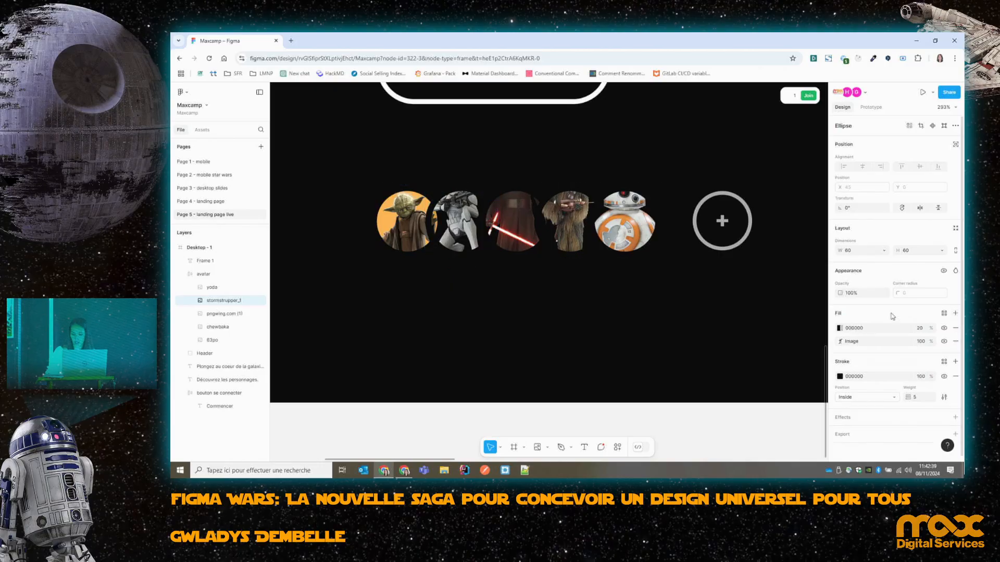
drag(832, 327, 833, 341)
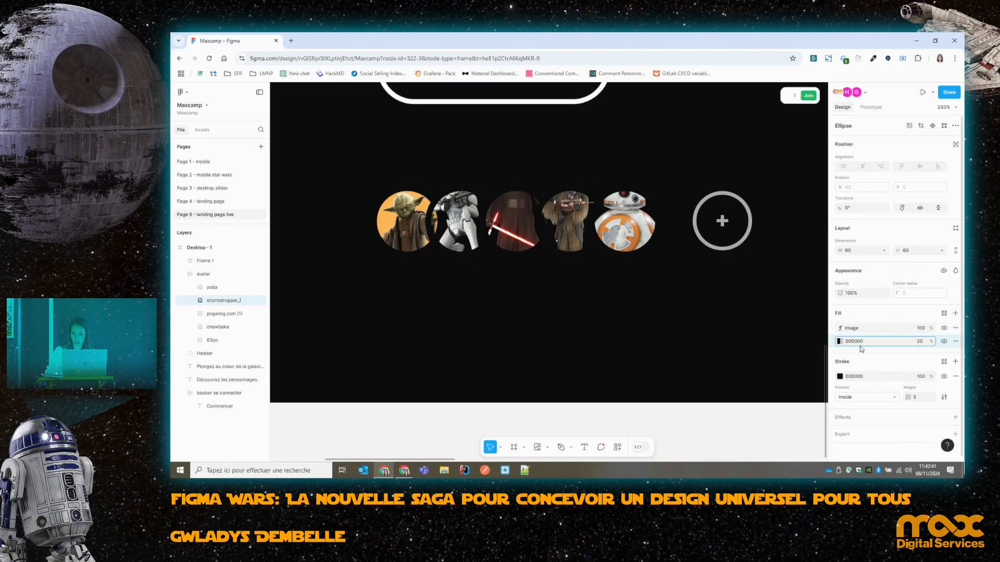
click(839, 341)
mouse_move(773, 363)
mouse_down()
mouse_move(796, 363)
mouse_move(788, 363)
mouse_up()
drag(809, 298, 808, 251)
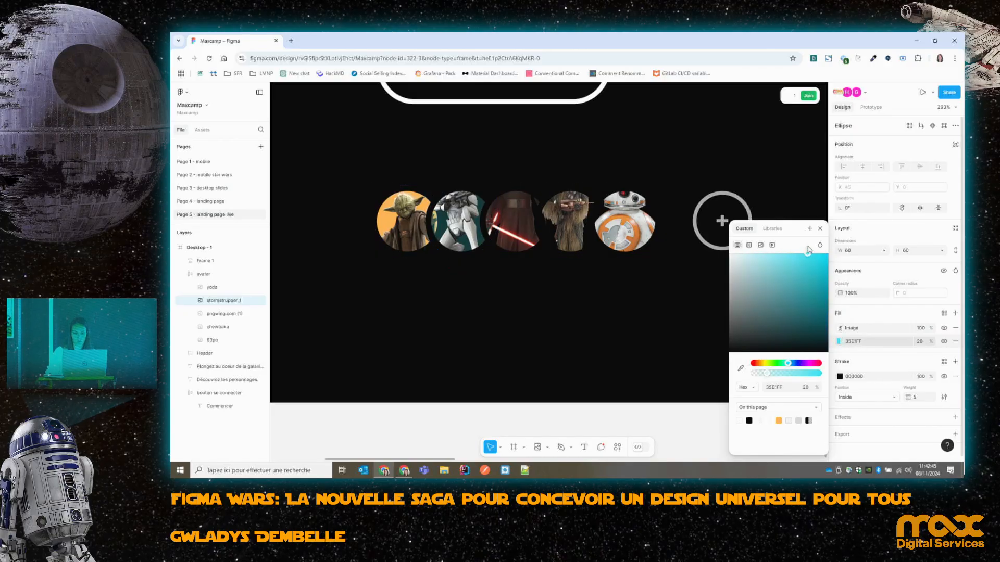
drag(777, 376, 858, 368)
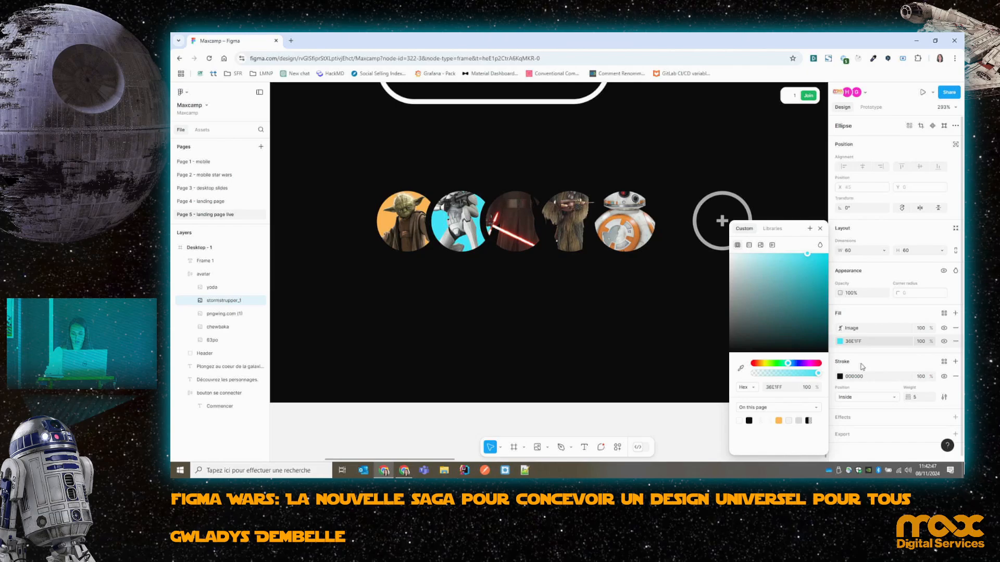
click(878, 360)
Set the stormtrooper circle's image fill to Crop and shift the picture down to frame the helmet and upper body.
click(840, 328)
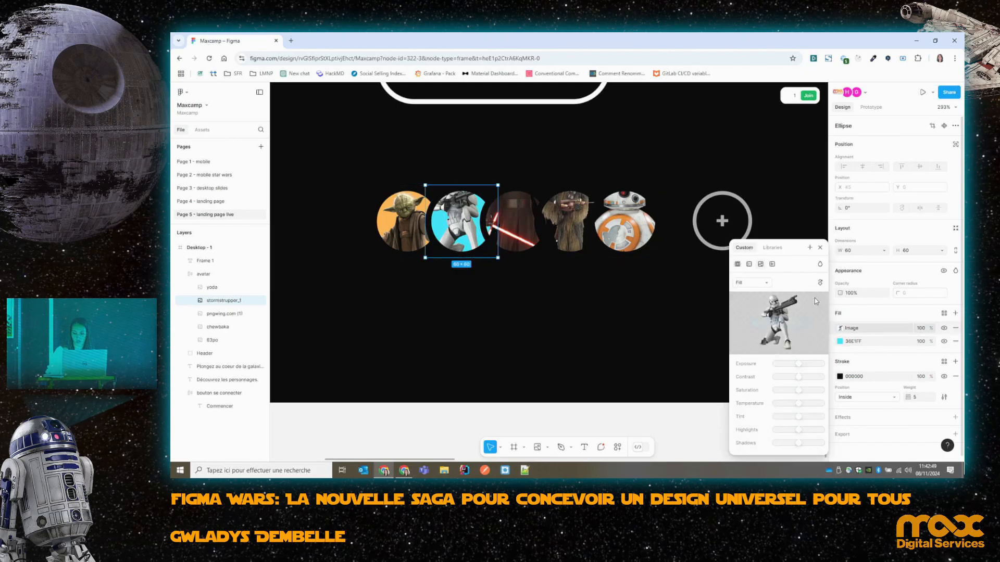
click(750, 285)
click(750, 303)
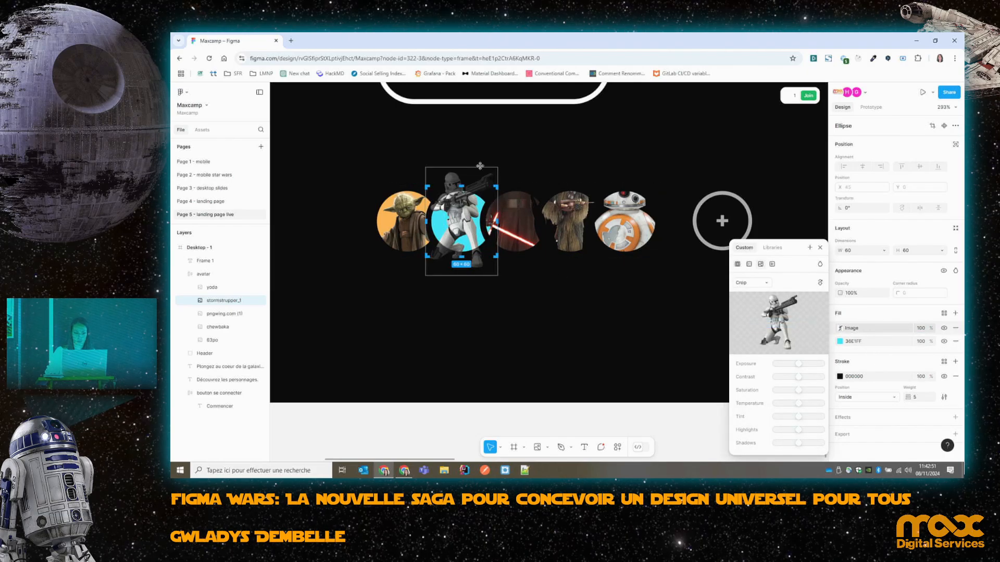
drag(457, 213, 459, 234)
key(Escape)
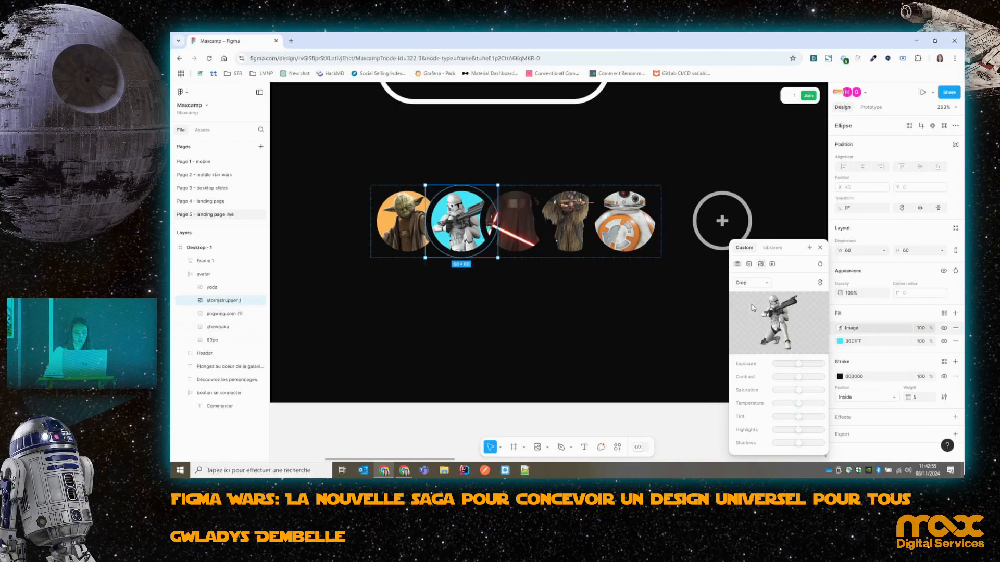
Add a solid bright yellow F1F911 fill at 100% opacity beneath the image in the third, dark-robed character's circle.
click(544, 244)
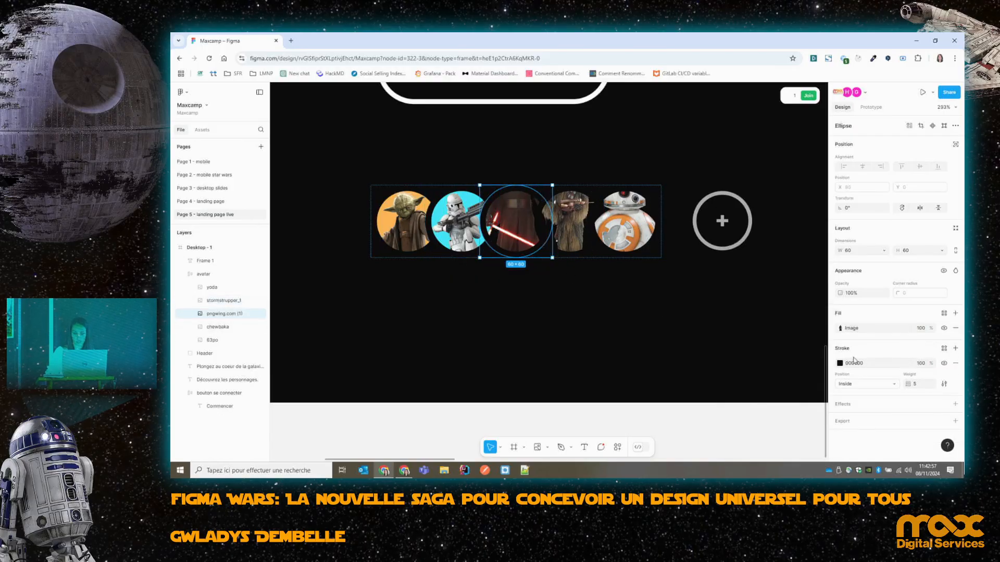
click(955, 314)
drag(838, 334, 839, 347)
click(839, 341)
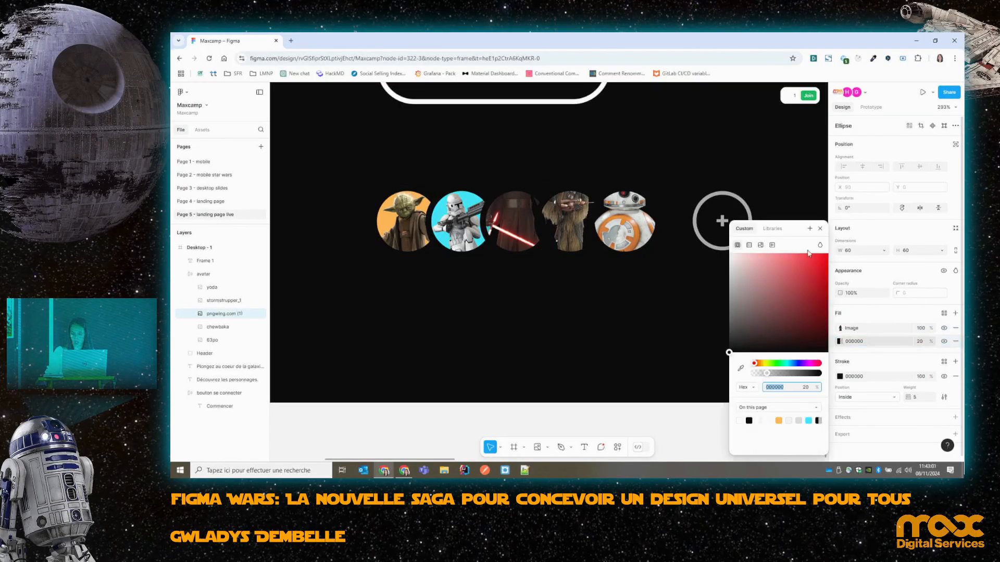
drag(771, 365, 766, 365)
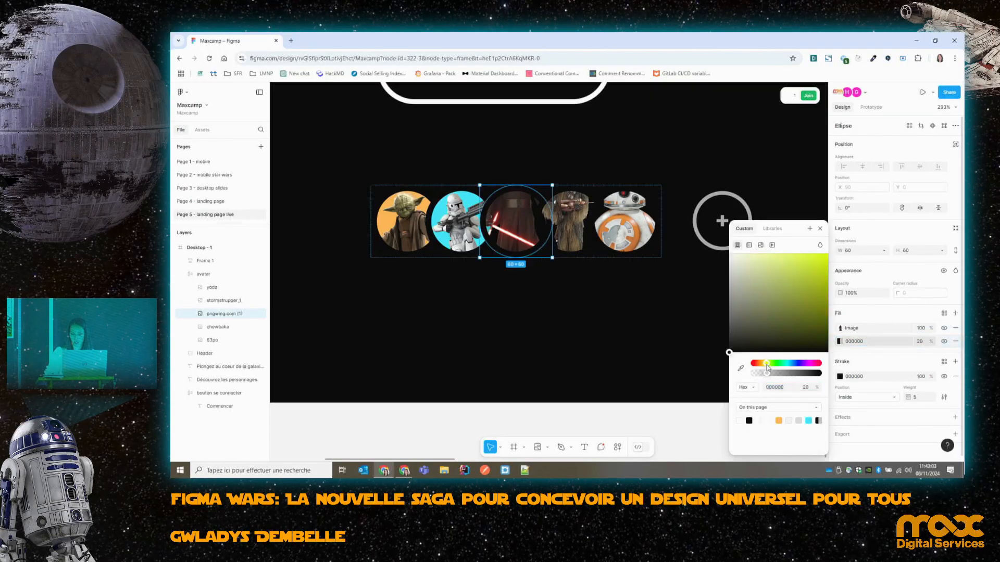
click(824, 255)
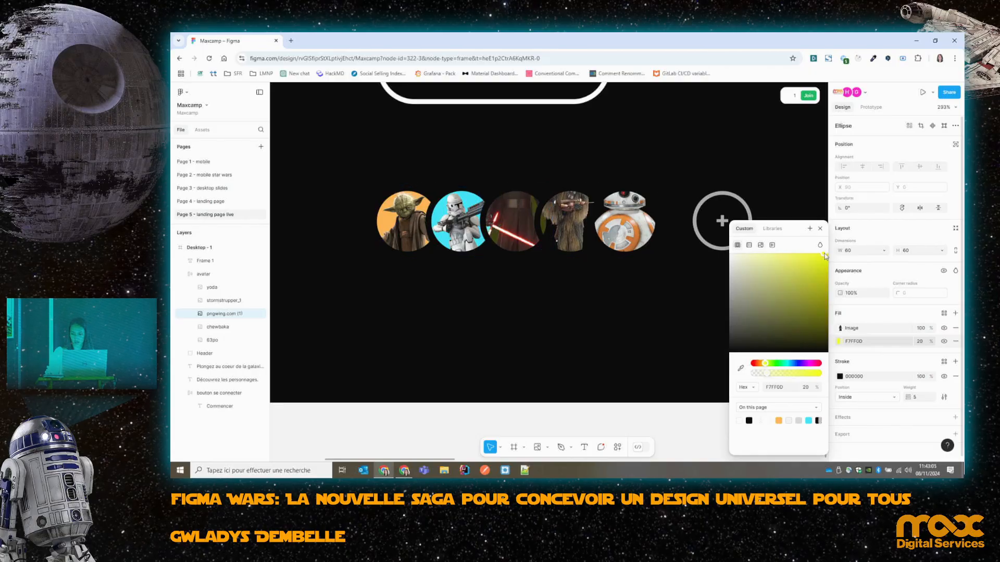
drag(769, 377, 835, 380)
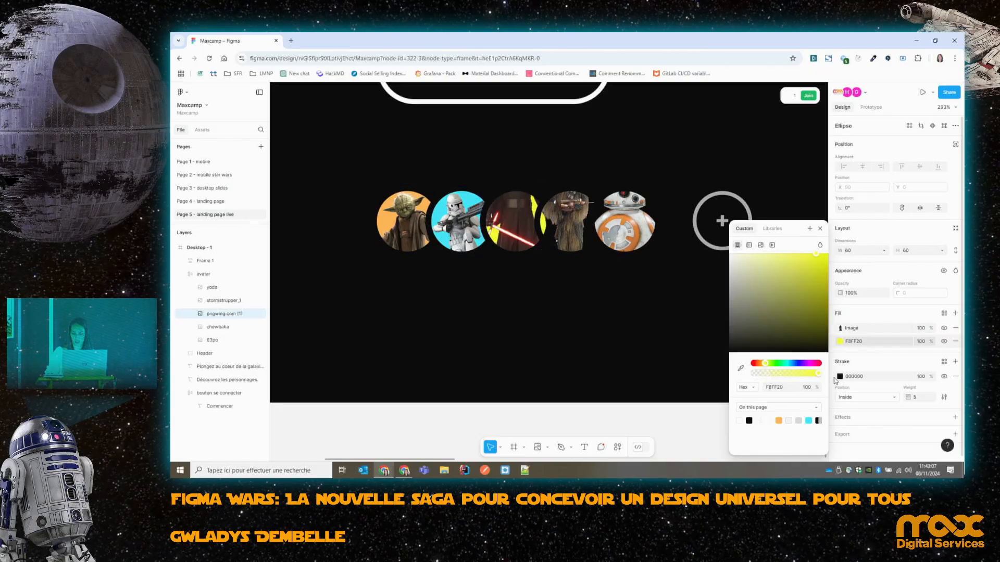
mouse_move(821, 260)
mouse_down()
mouse_move(821, 282)
mouse_move(822, 262)
mouse_up()
key(Escape)
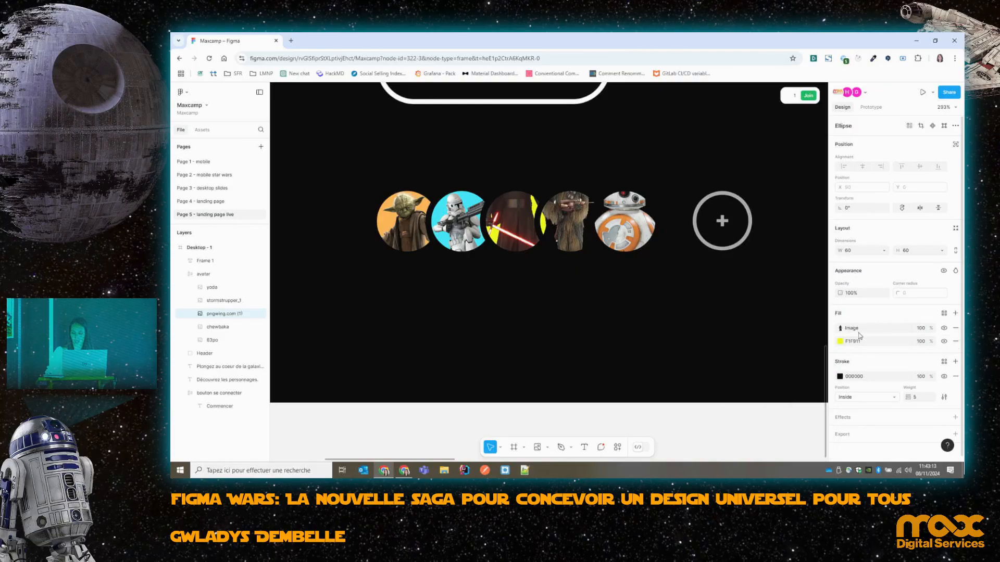
Set the third circle's image fill to Crop and shift the dark-robed character down until the hooded head is framed.
click(840, 328)
click(750, 282)
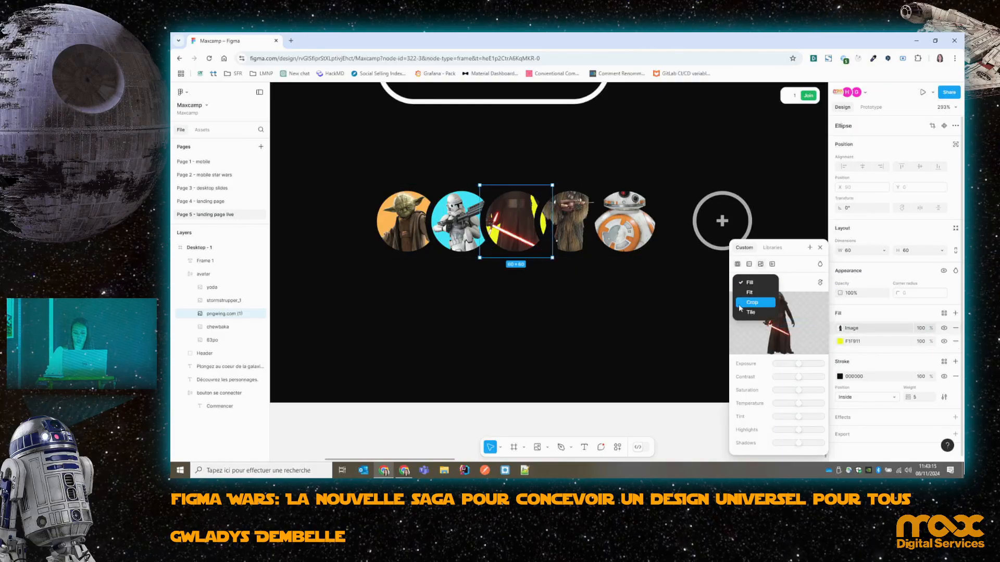
click(751, 303)
drag(520, 216, 518, 247)
click(561, 230)
Add a solid purple BC13FF fill beneath the image in the chewbaka circle.
click(561, 230)
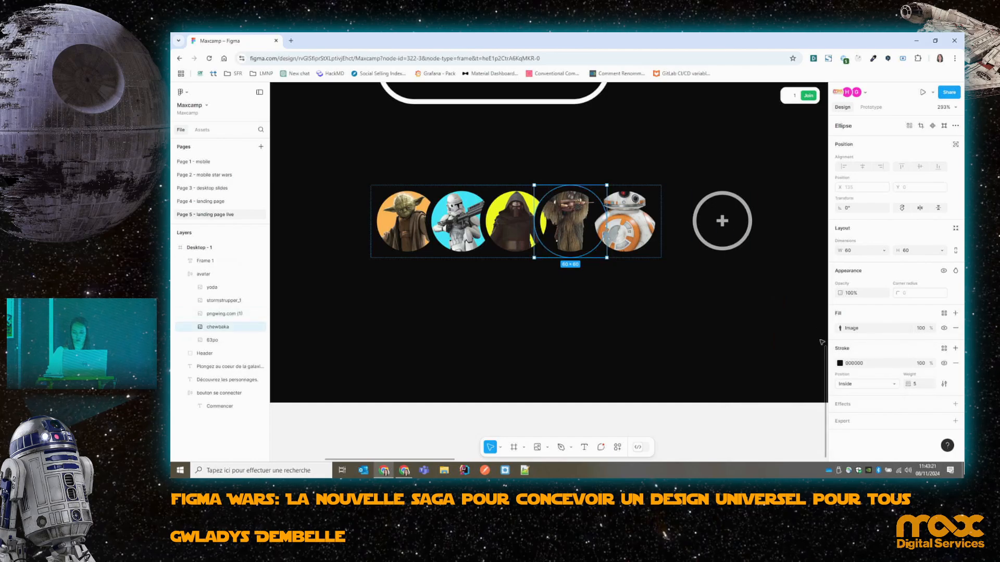
click(955, 312)
drag(832, 328, 854, 346)
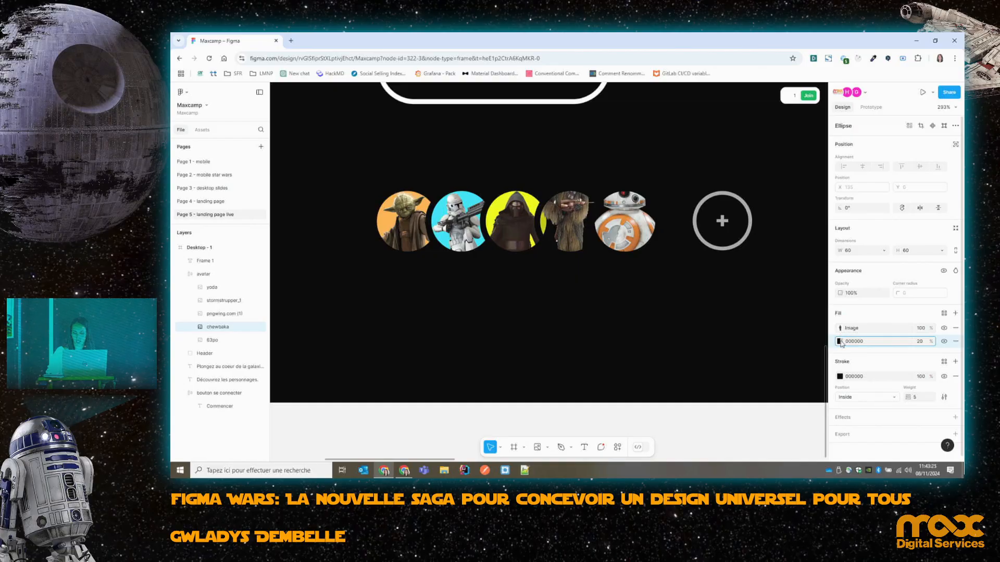
click(838, 341)
drag(802, 363, 805, 363)
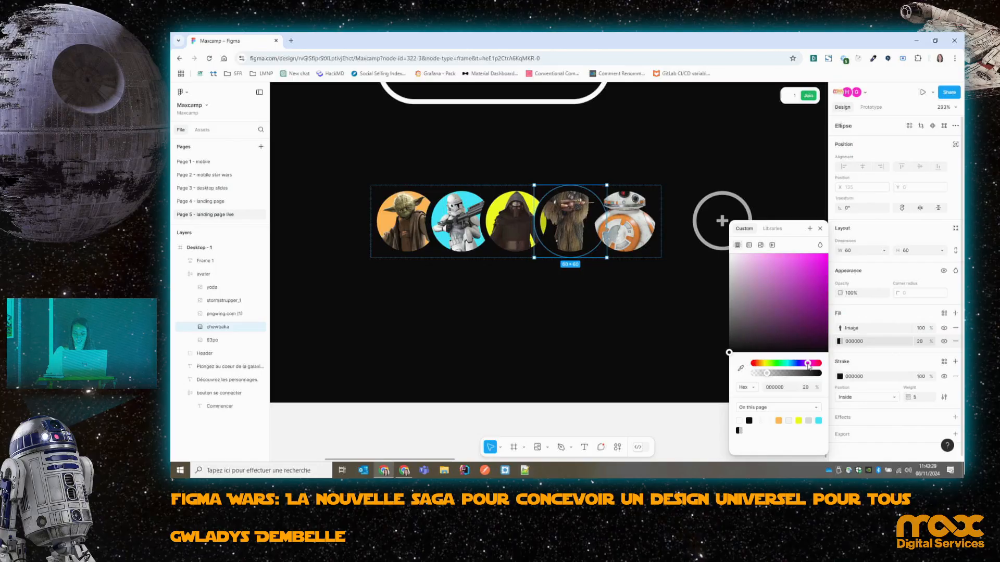
click(820, 253)
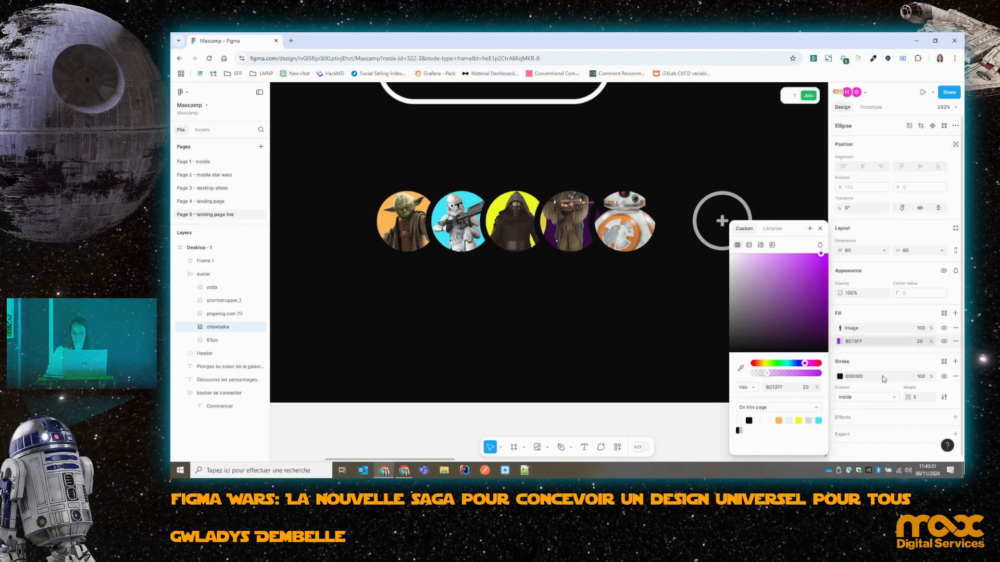
Set the chewbaka circle's image fill to Crop and shift the picture down to frame the head and torso.
click(839, 328)
click(751, 282)
click(750, 304)
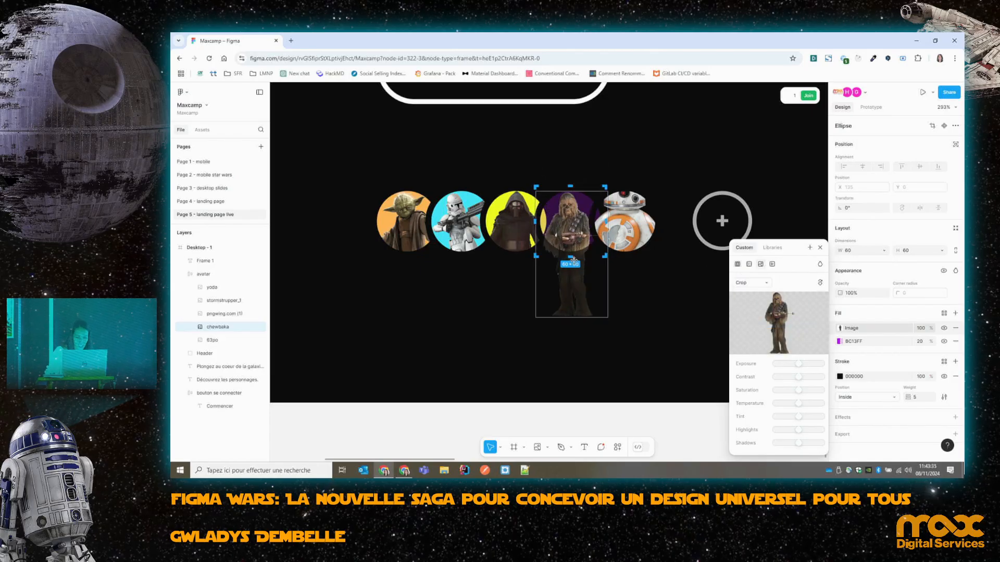
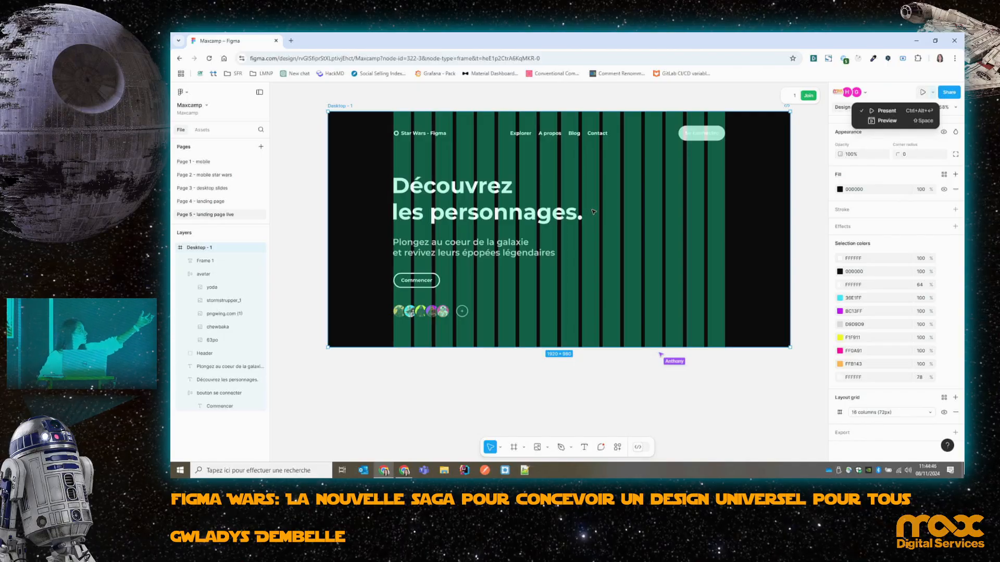
Present the Desktop - 1 frame as a prototype to check the landing page, and return to the design file.
click(892, 112)
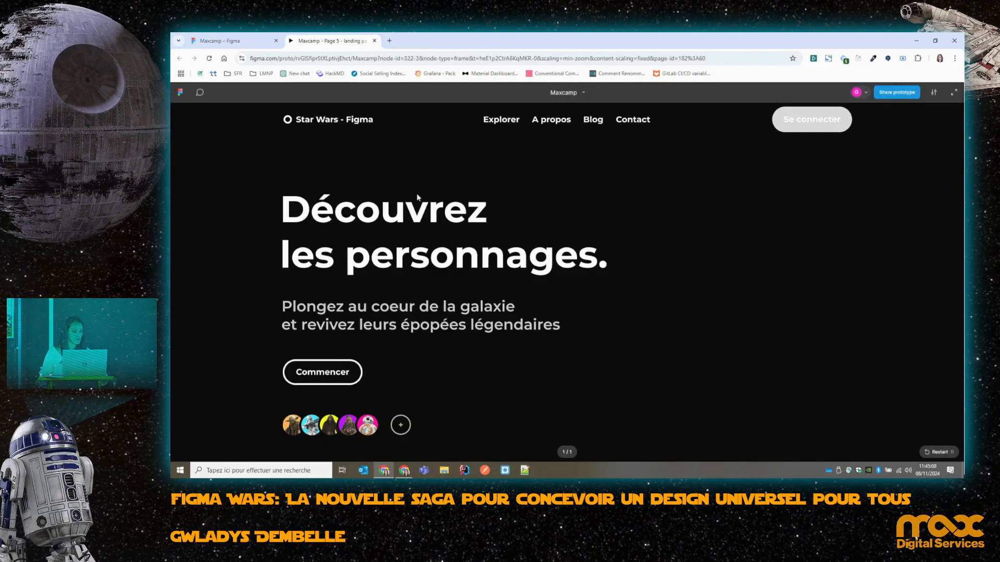
click(221, 41)
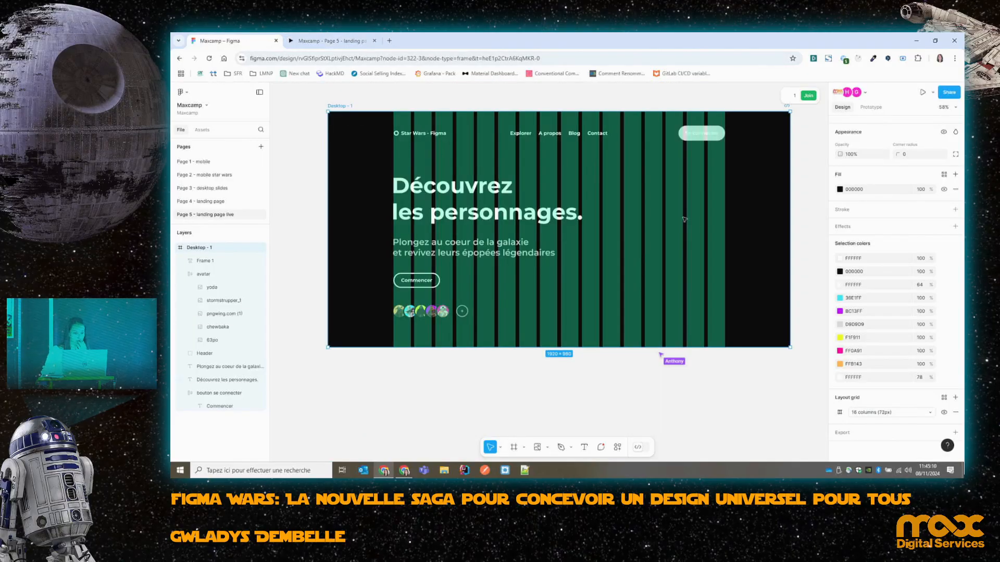
click(618, 449)
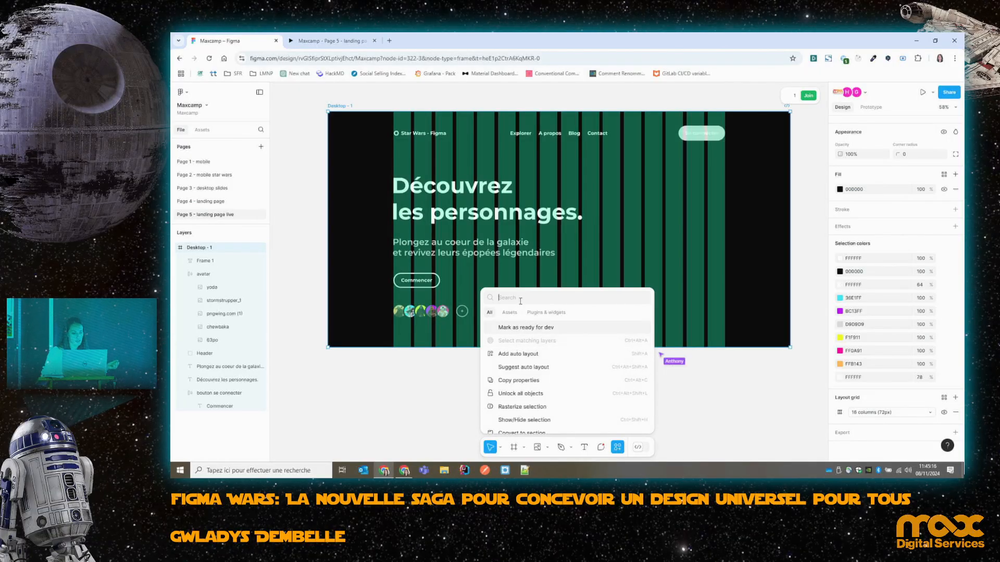
text(iconify)
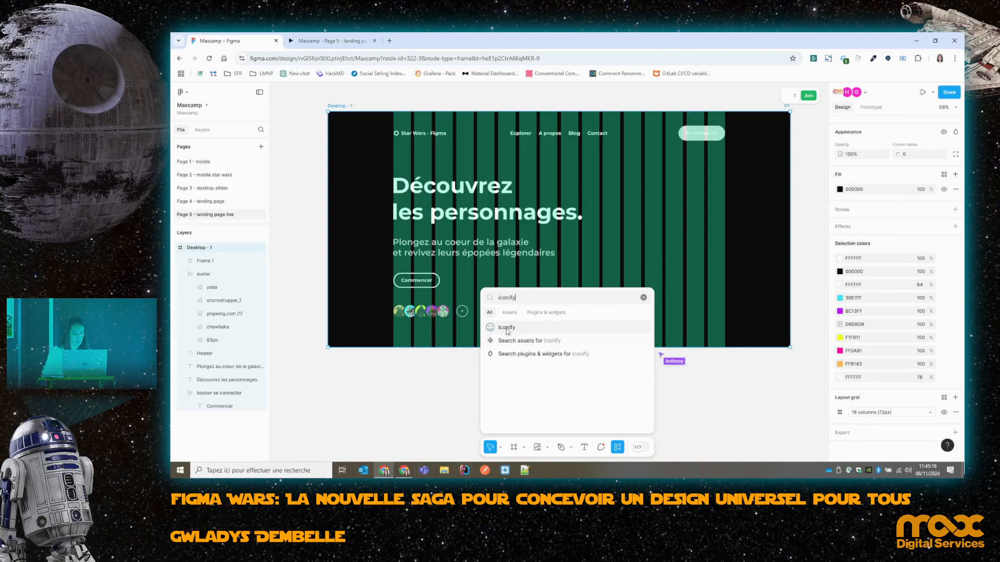
click(609, 223)
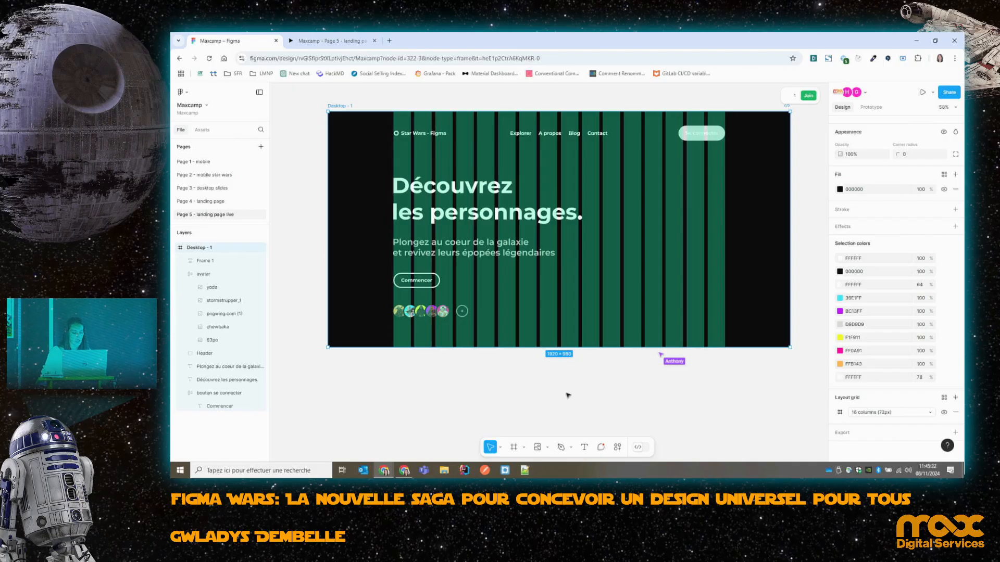
Run the Iconify plugin and insert the gravity-ui:person icon before the text in the header's "Se connecter" button.
click(183, 92)
mouse_move(194, 220)
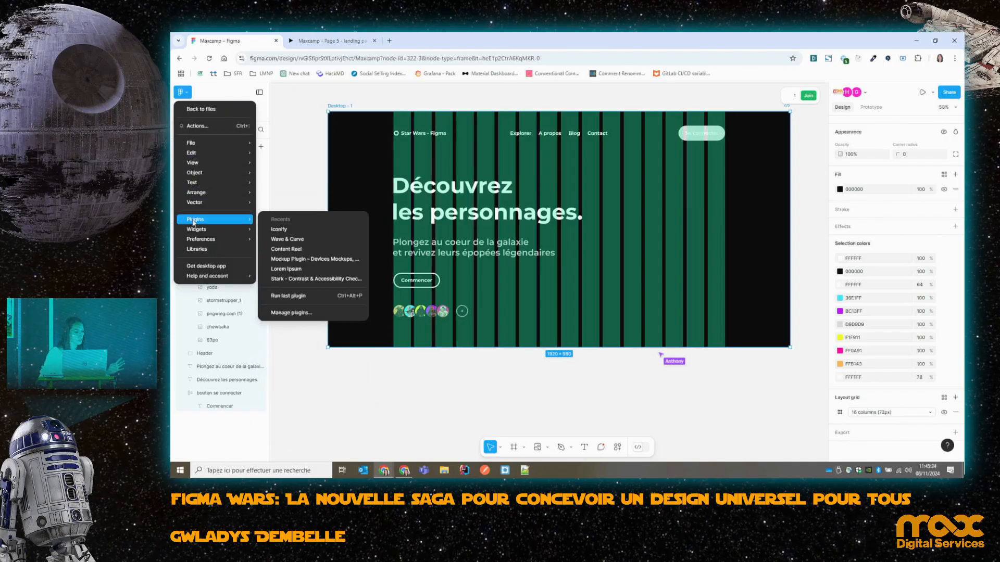
click(279, 229)
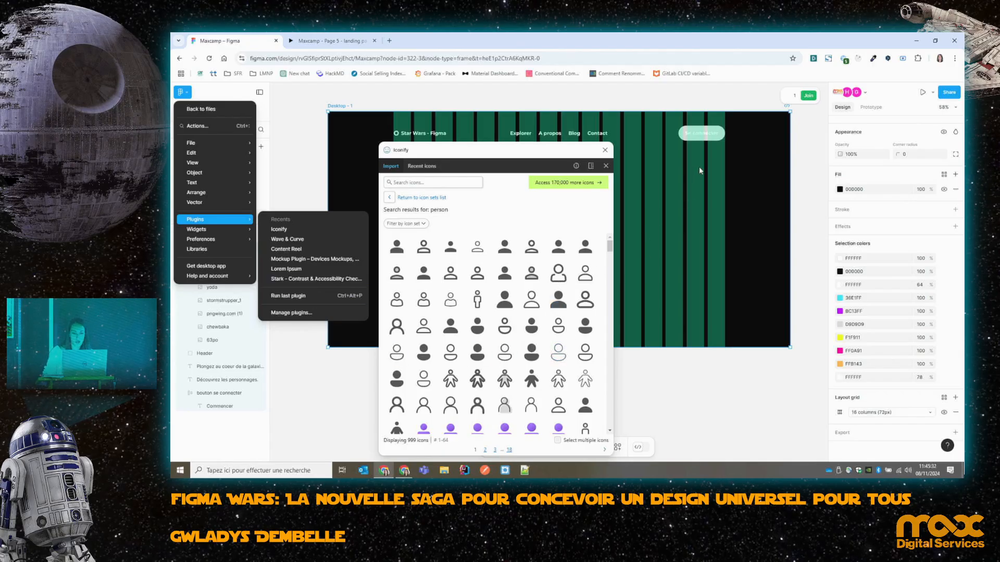
scroll(699, 166, up, 5)
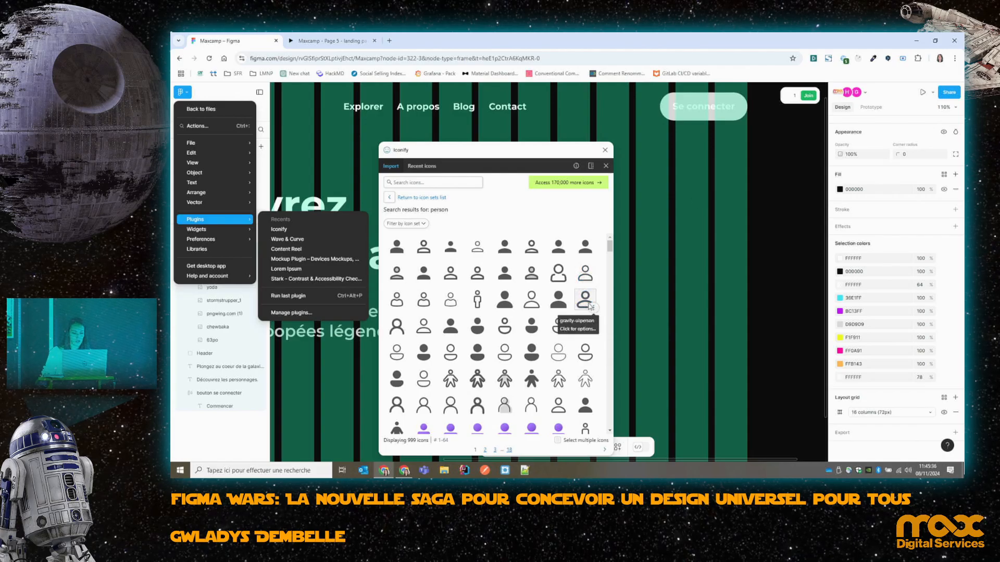
drag(590, 307, 675, 108)
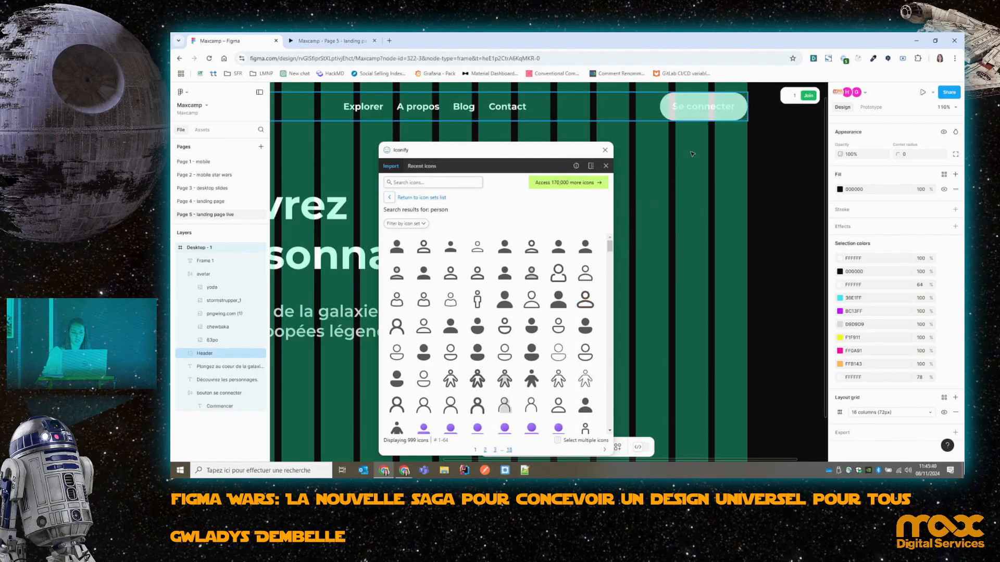
click(771, 157)
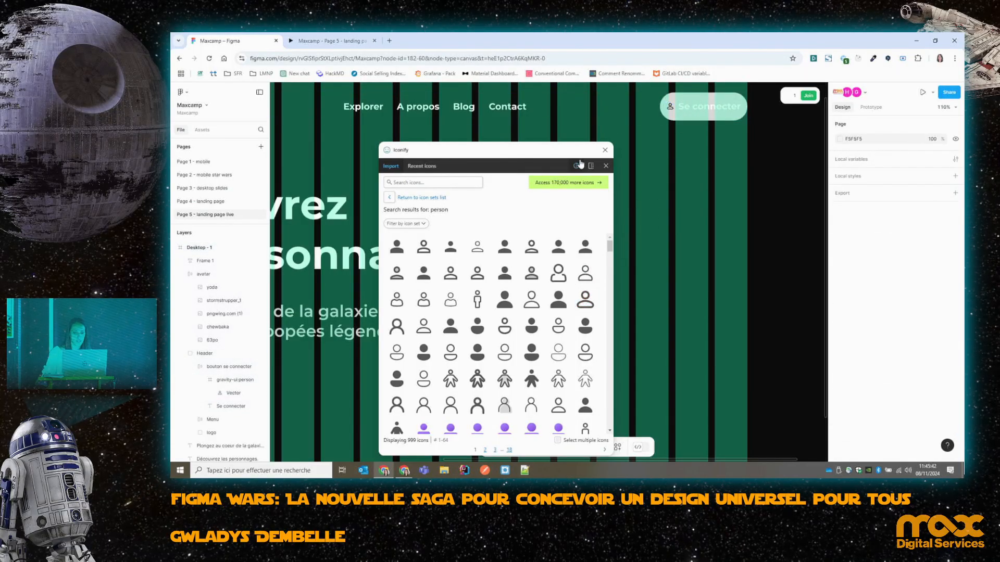
Close the Iconify plugin and ungroup the gravity-ui:person frame inside the header's "Se connecter" button, keeping only its vector.
click(604, 150)
click(670, 109)
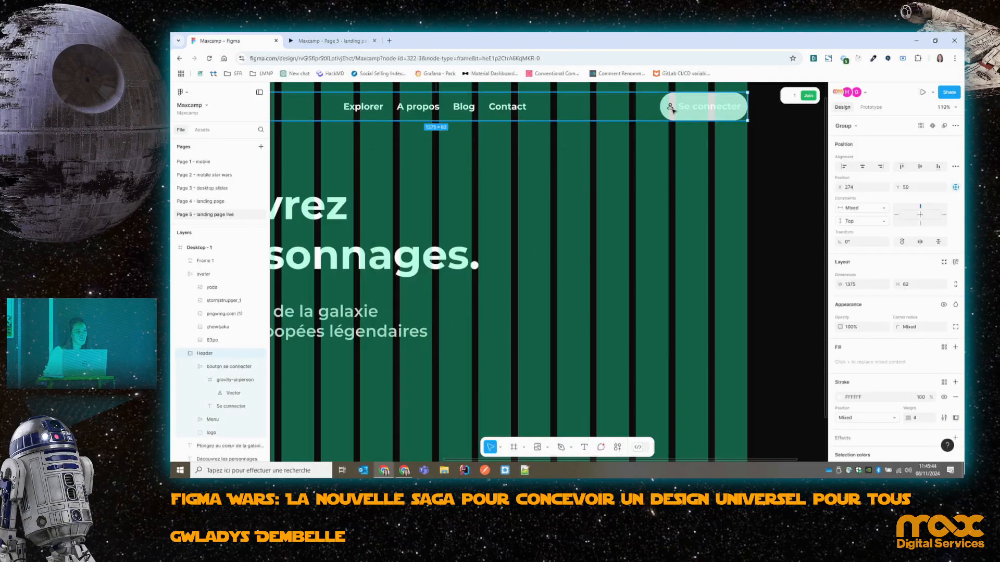
click(180, 273)
click(179, 287)
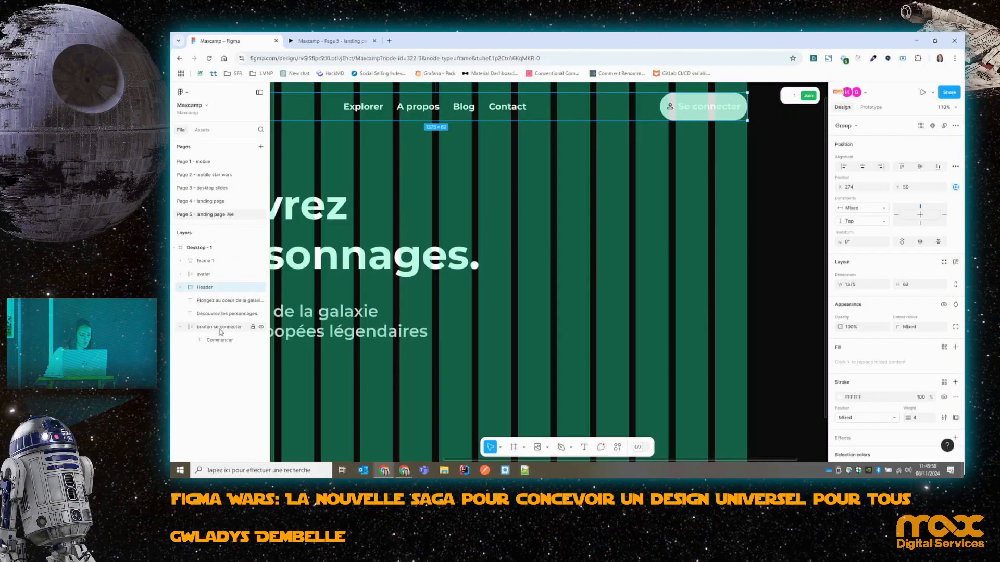
click(177, 327)
click(180, 286)
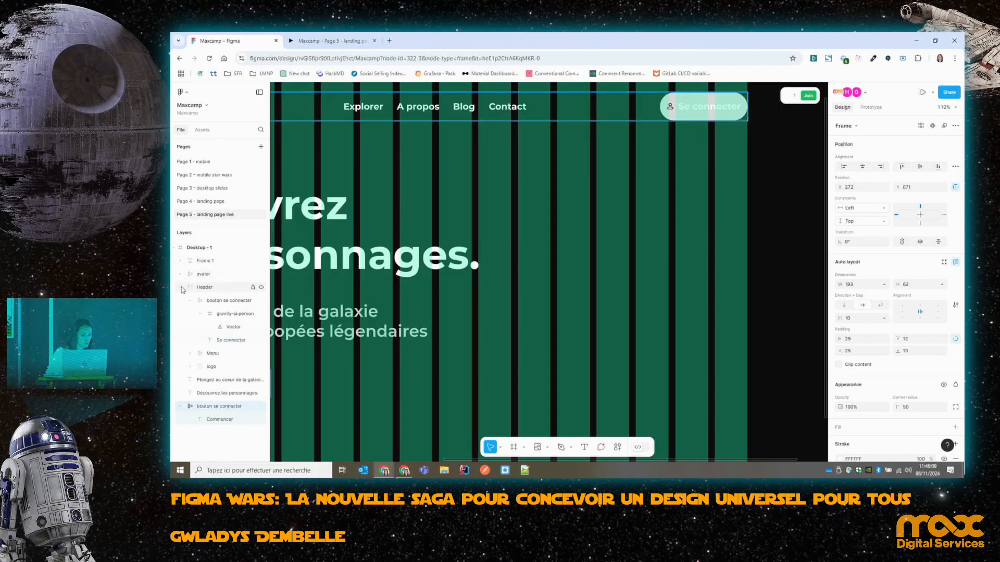
click(232, 319)
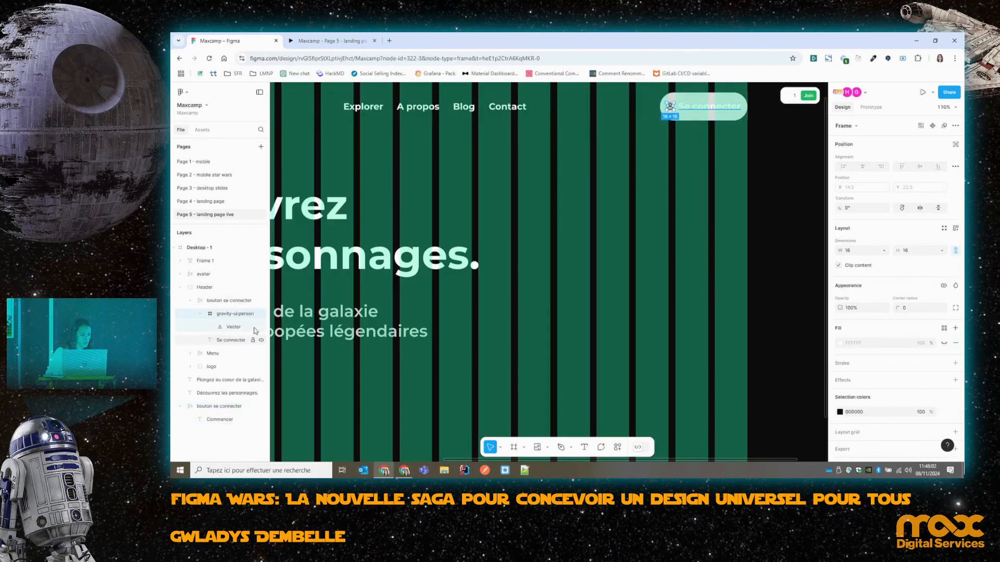
right_click(234, 316)
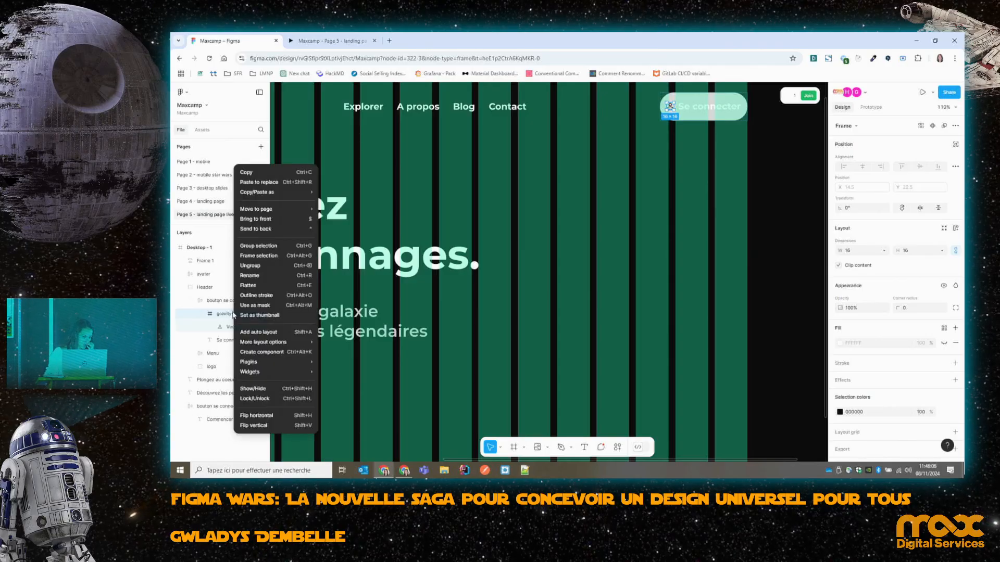
click(269, 267)
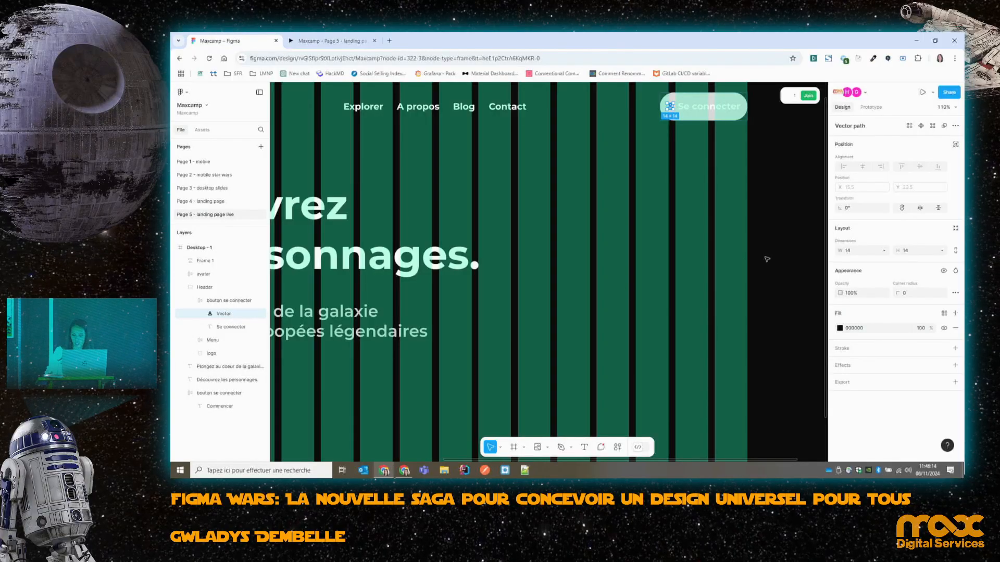
Recolour the person icon's vector to white FFFFFF and set its size to 20 × 20.
click(839, 328)
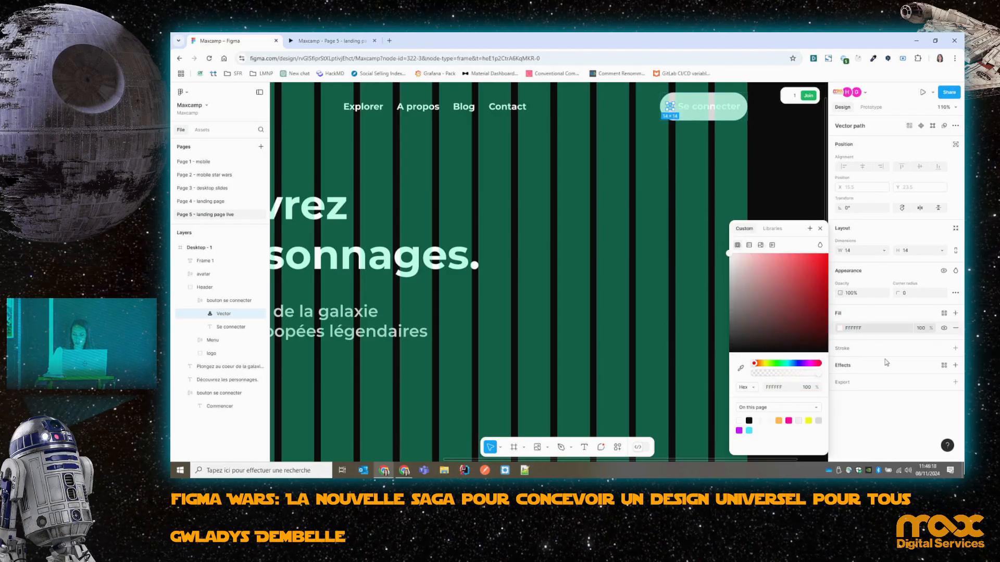
click(898, 321)
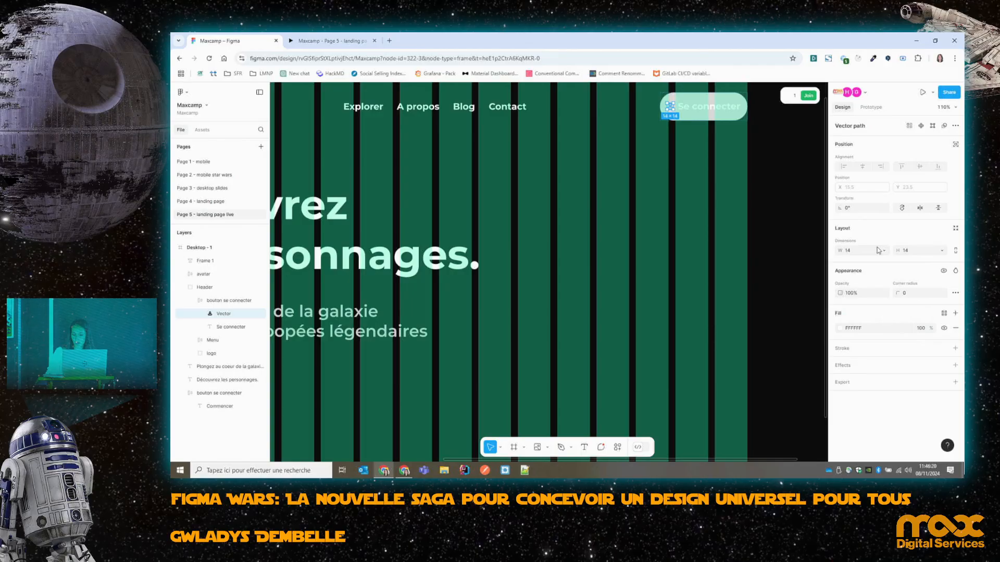
click(853, 252)
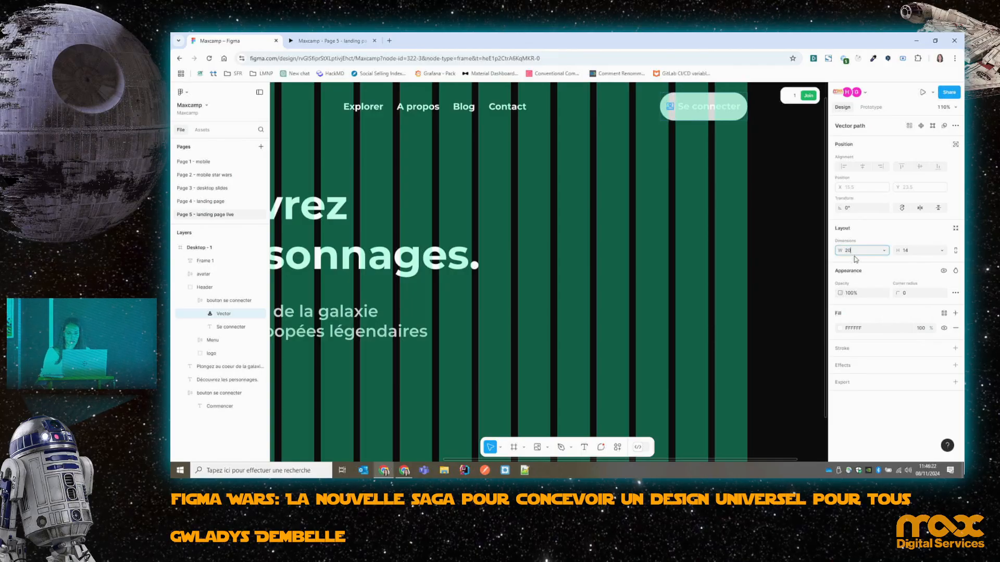
text(20)
click(915, 253)
text(20)
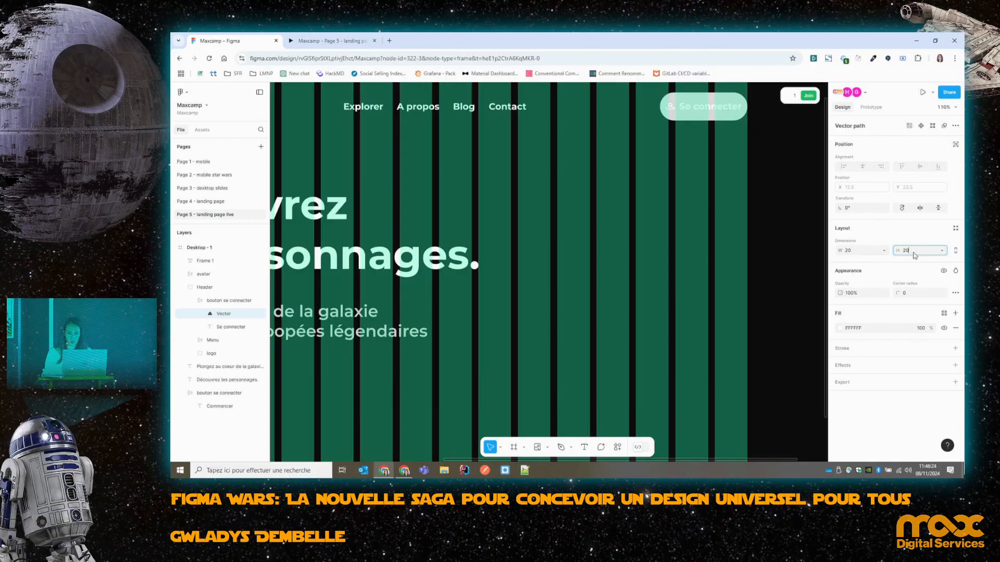
key(Return)
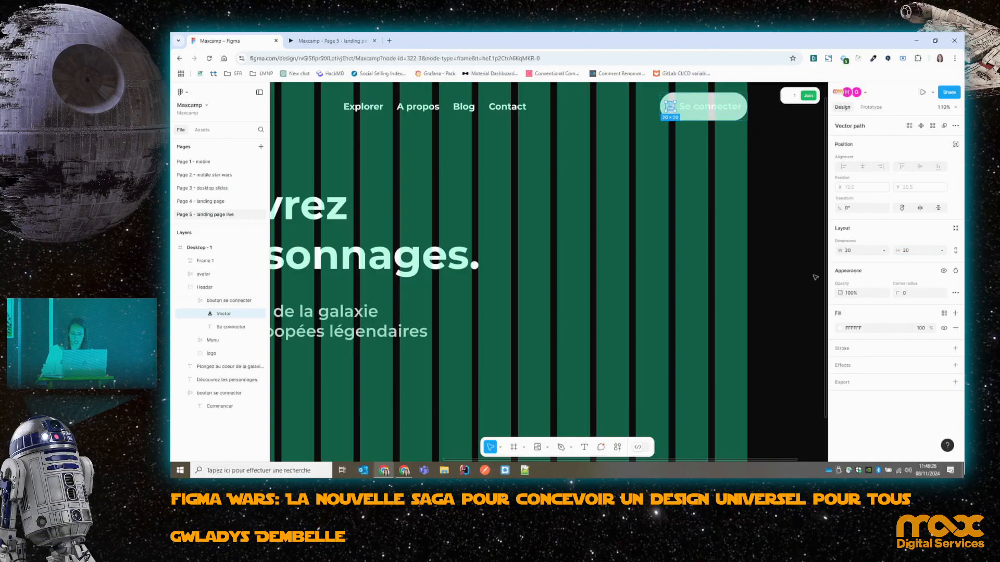
click(655, 110)
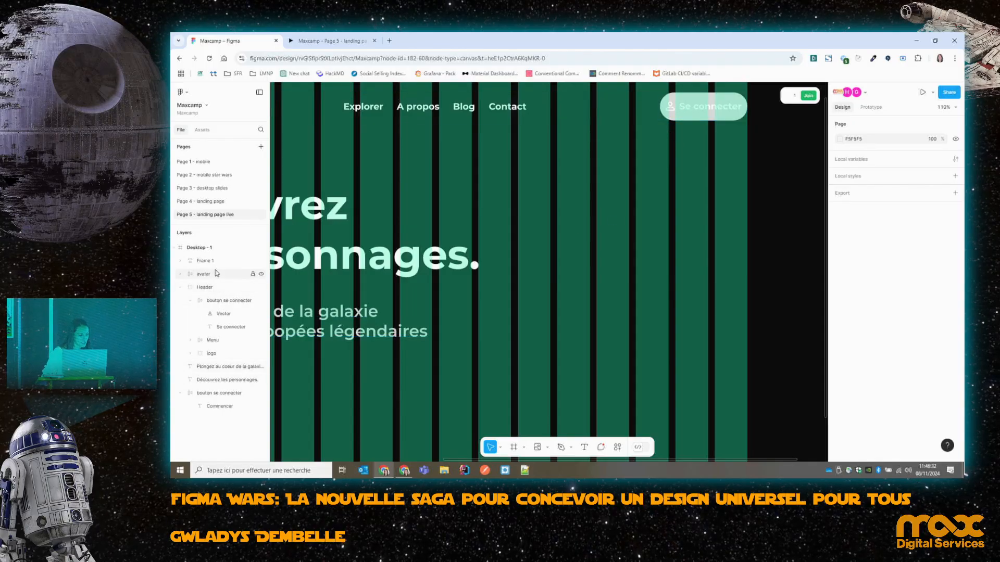
Widen the header's "Se connecter" button from its left edge to about 271 px.
click(229, 300)
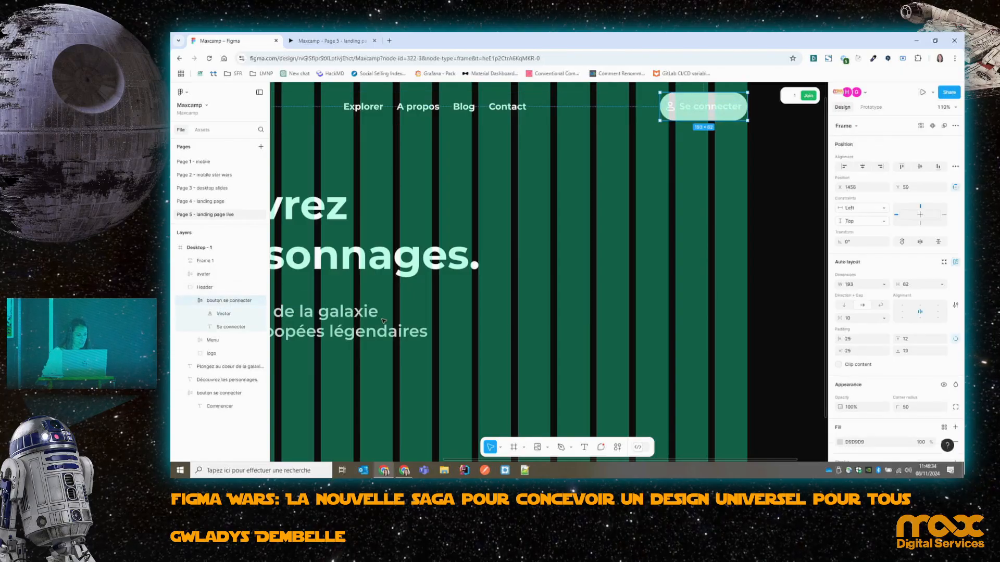
click(862, 339)
key(Return)
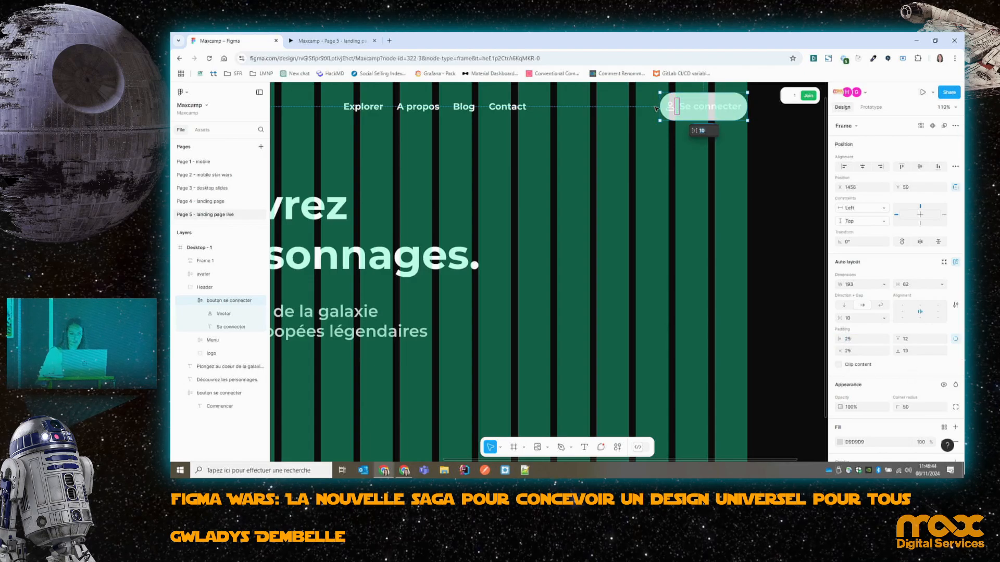
drag(660, 94, 625, 93)
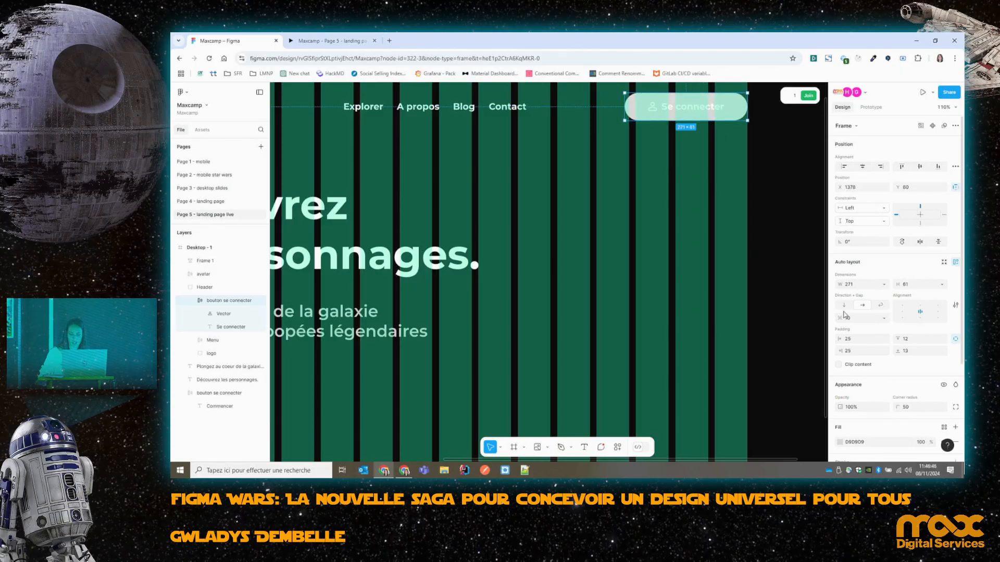
Try a top padding of 14 on the header's "Se connecter" button and restore it to 12.
click(858, 340)
click(910, 342)
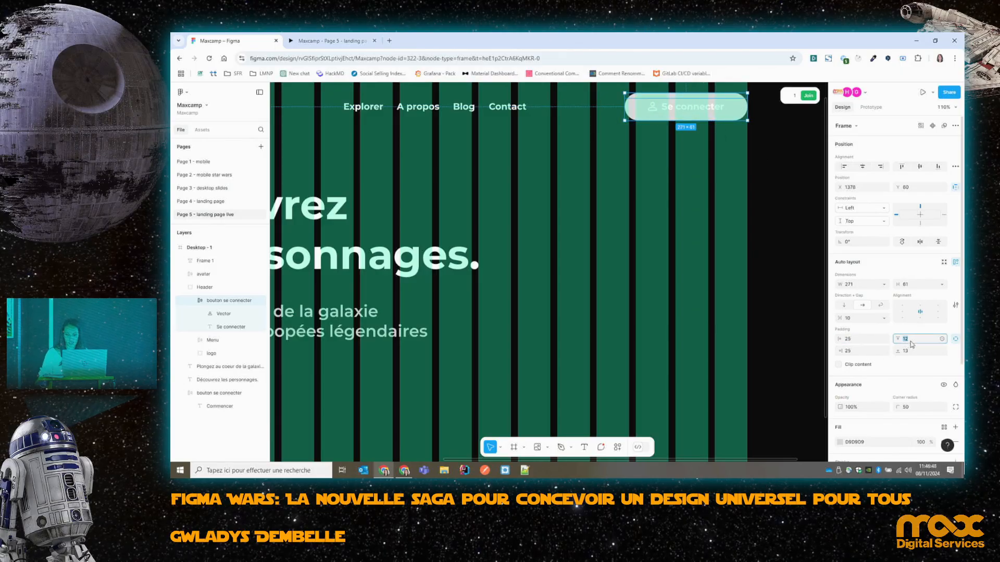
text(14)
key(Return)
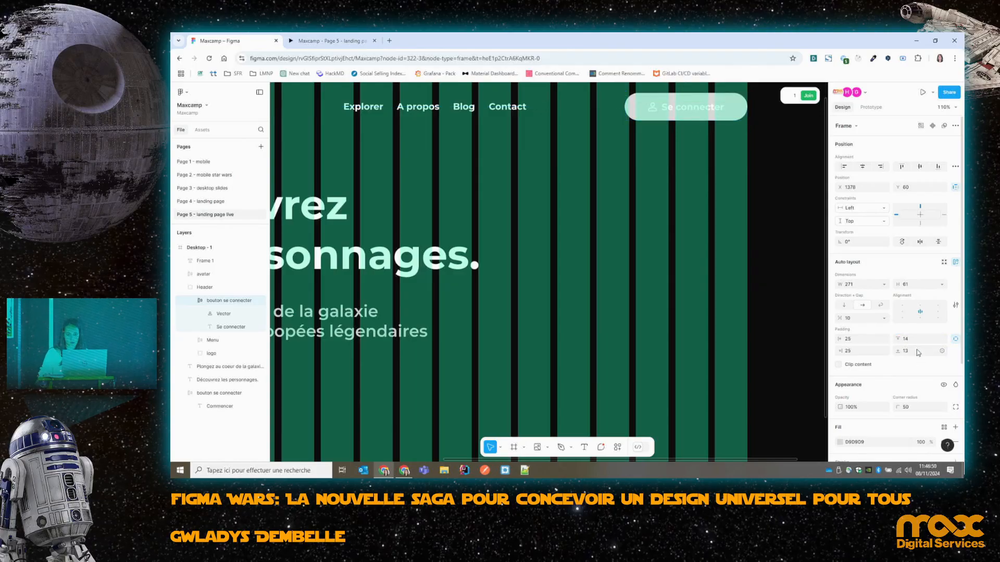
click(914, 342)
key(Return)
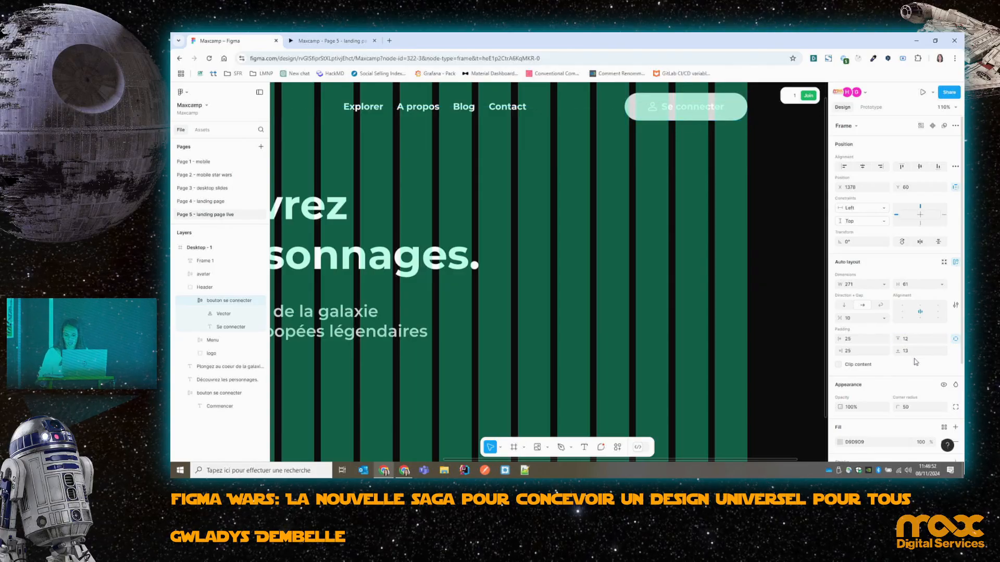
Narrow the header's "Se connecter" button from its left edge to about 221 px and collapse its layer.
drag(624, 100, 640, 100)
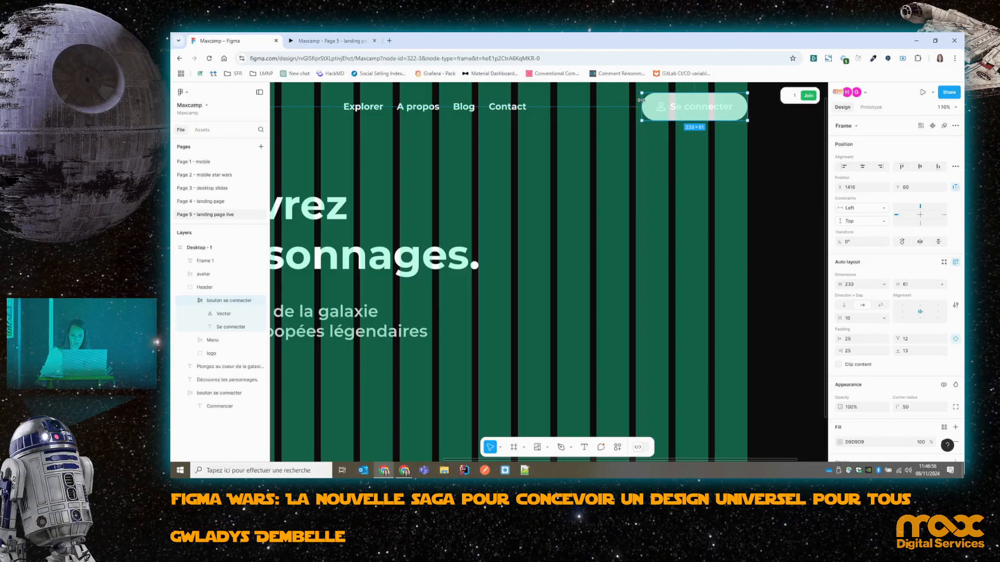
click(781, 165)
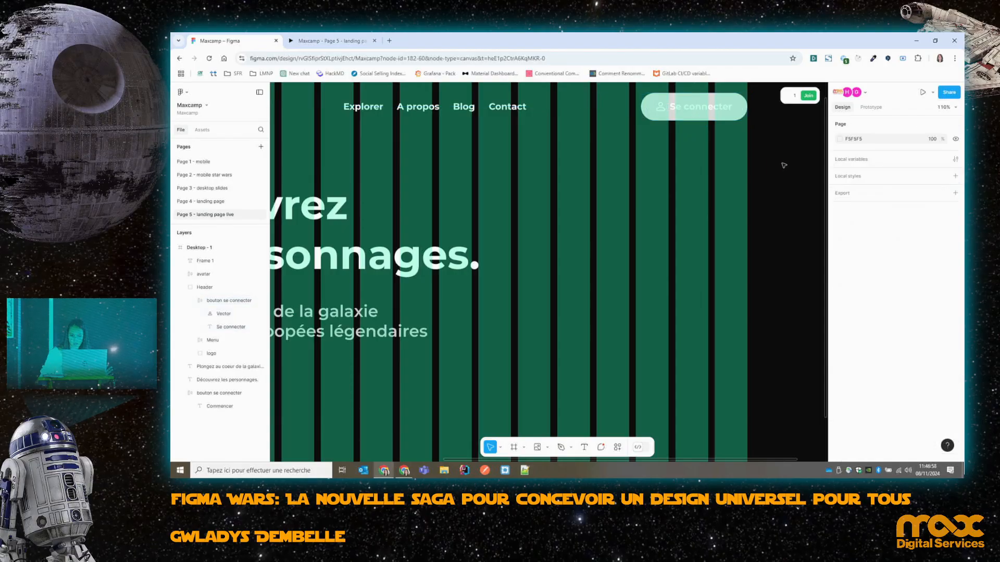
click(668, 110)
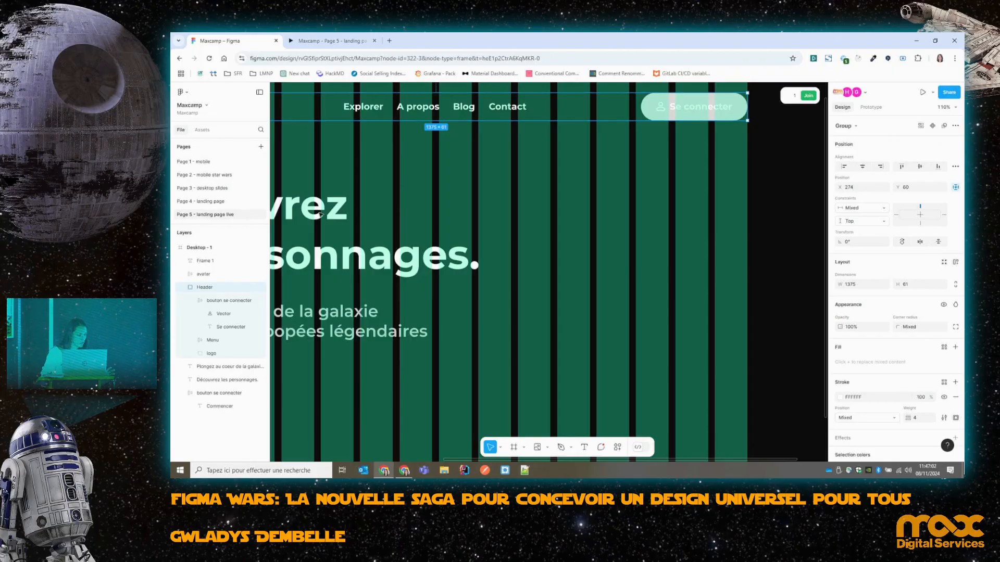
click(231, 300)
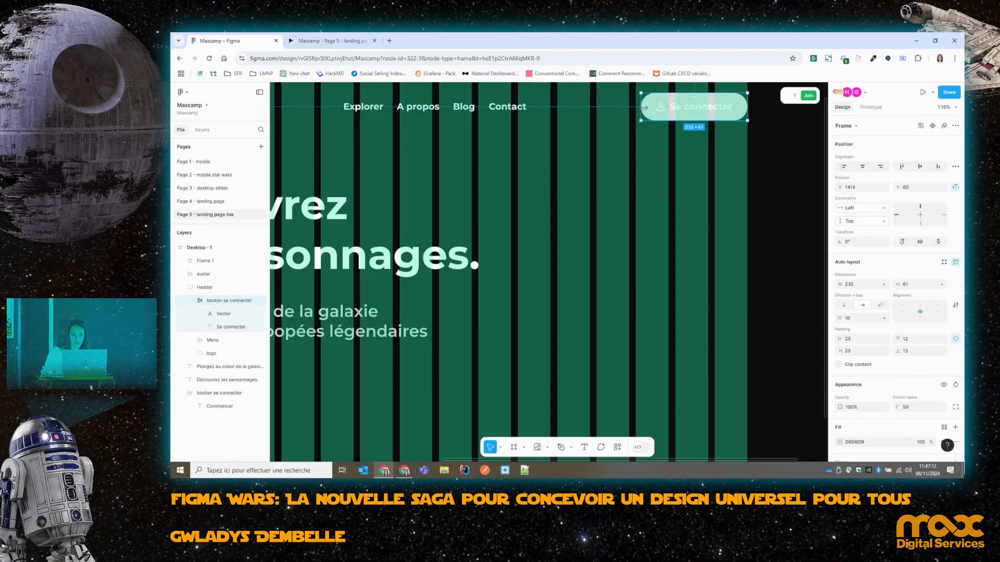
drag(644, 107, 647, 107)
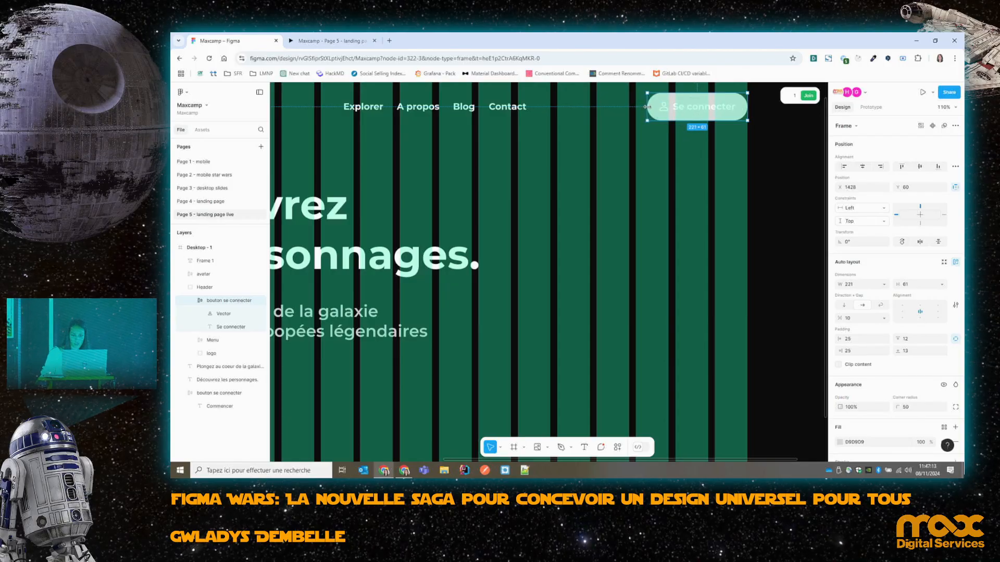
click(806, 157)
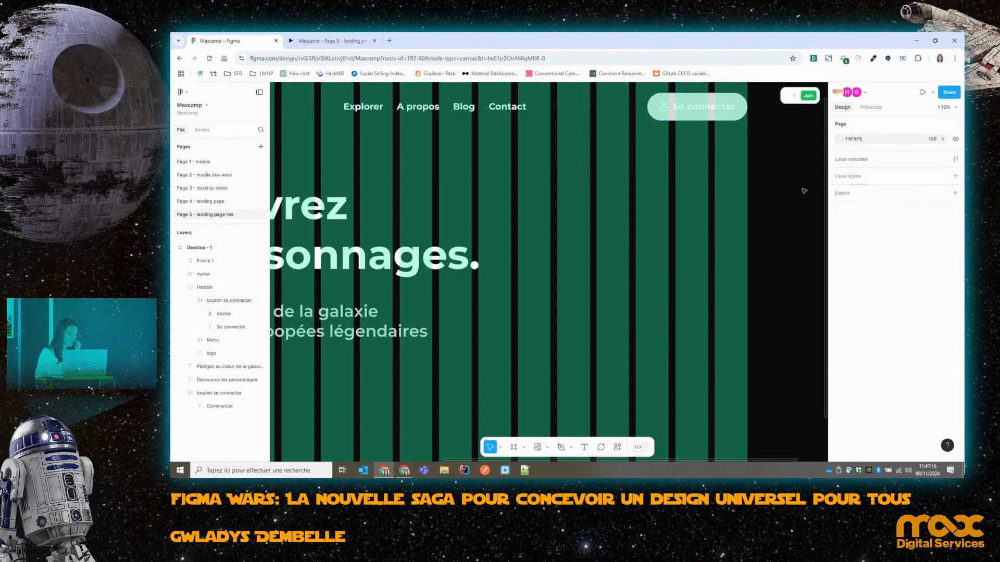
click(194, 301)
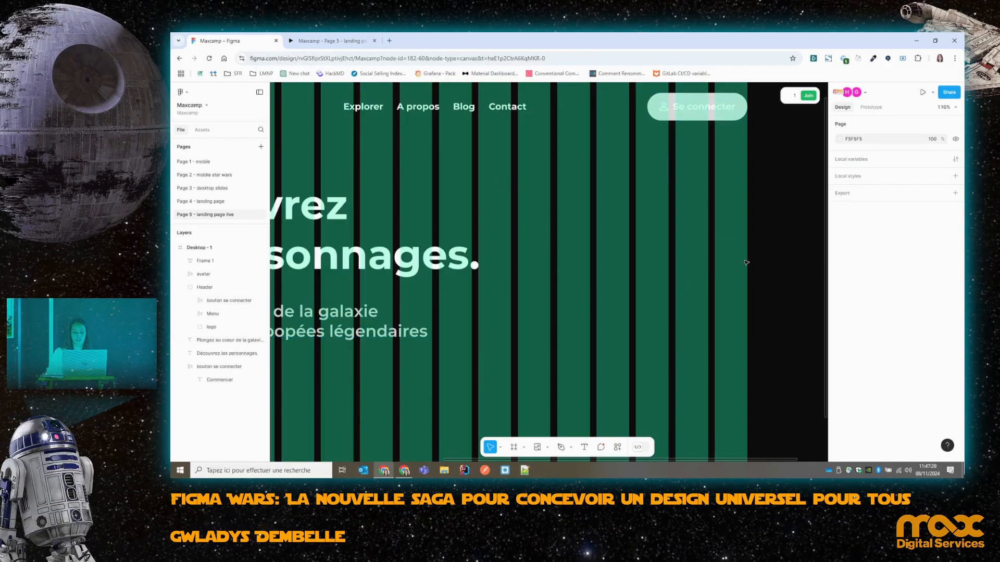
Draw a rectangle about 420 × 531 to the right of the heading and tagline, ending at the last grid column.
scroll(750, 255, down, 5)
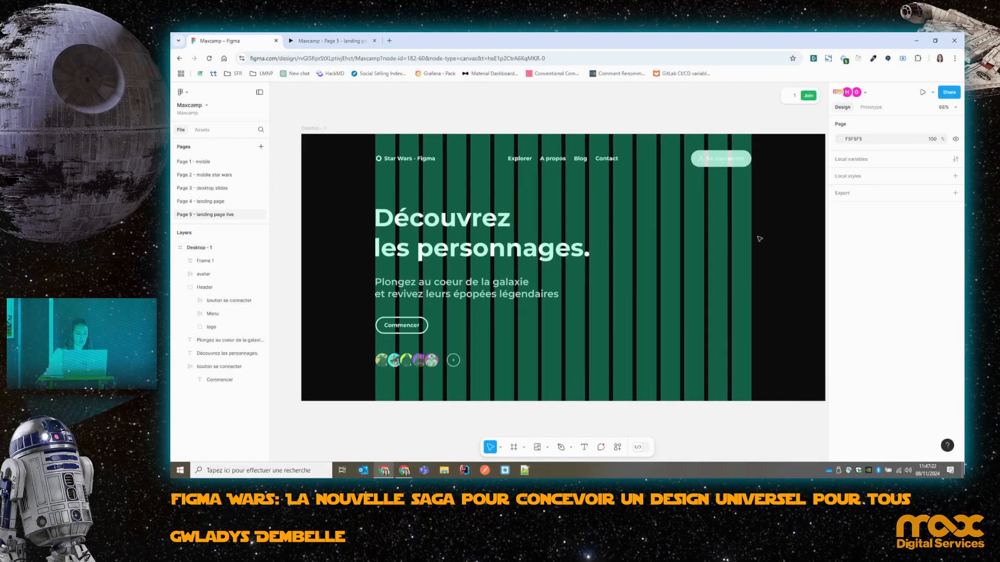
scroll(759, 238, up, 1)
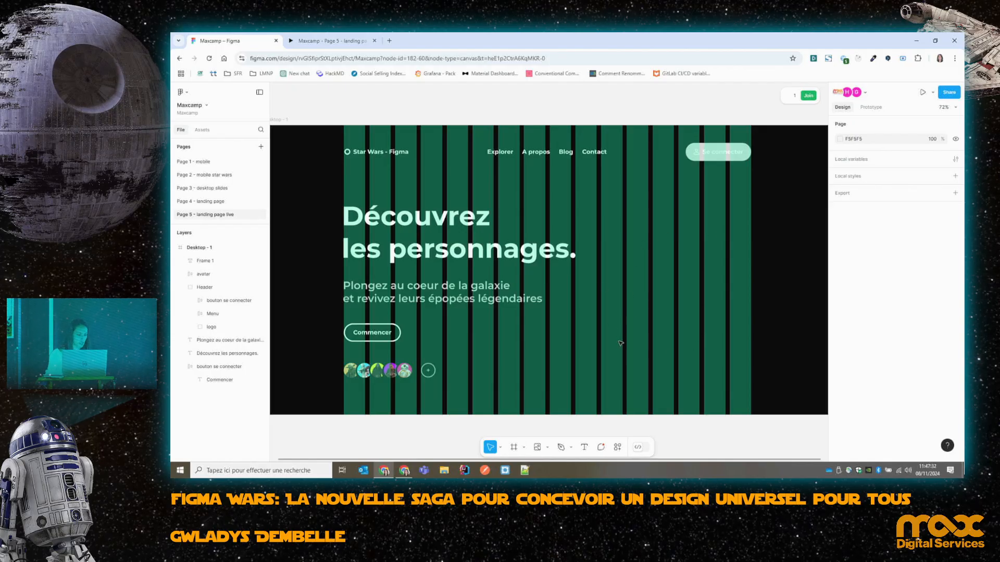
click(548, 449)
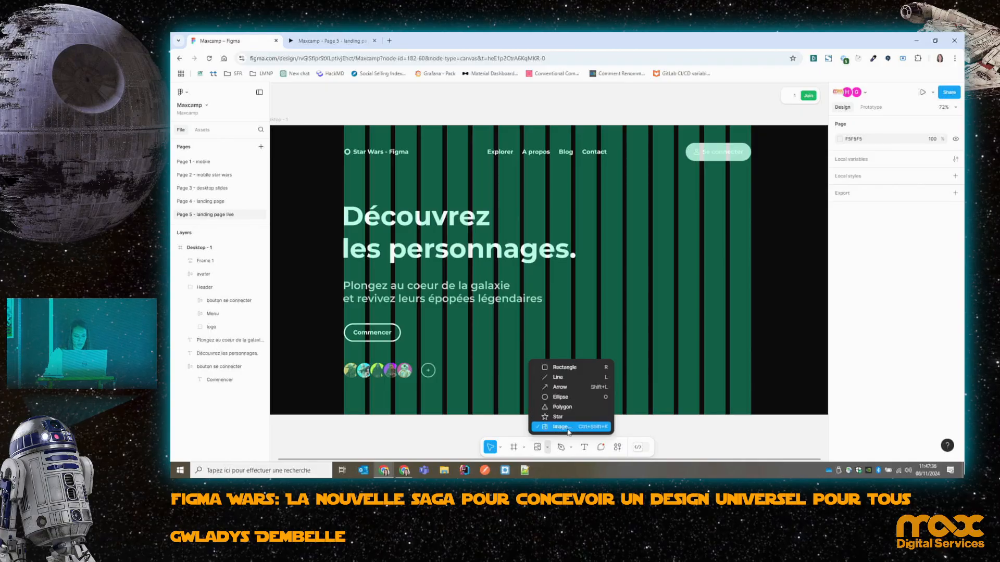
click(571, 372)
mouse_move(626, 197)
mouse_down()
mouse_move(734, 305)
mouse_move(751, 355)
mouse_up()
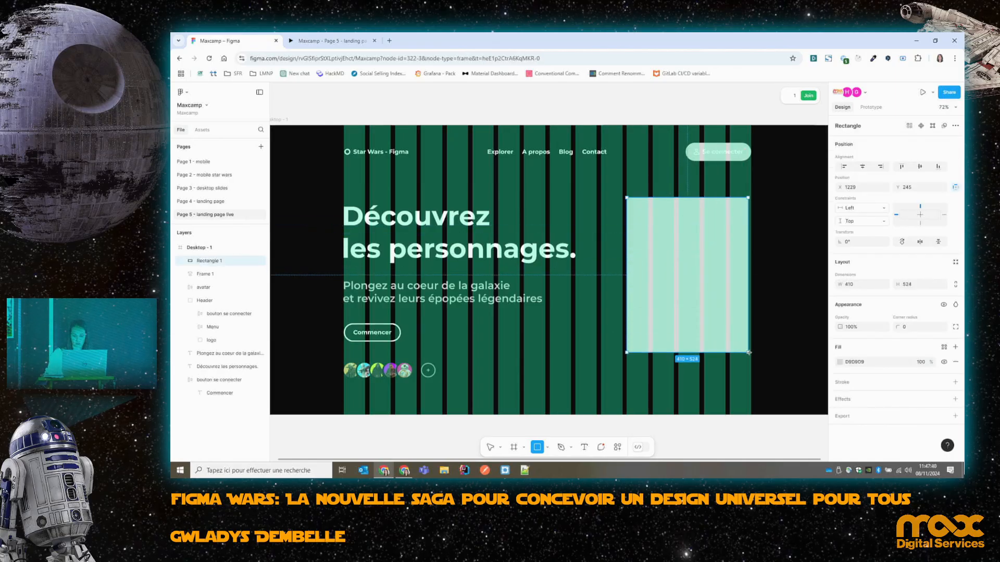
Resize the rectangle to 520 × 700 and move it up and left so its right edge meets the last grid column.
click(863, 286)
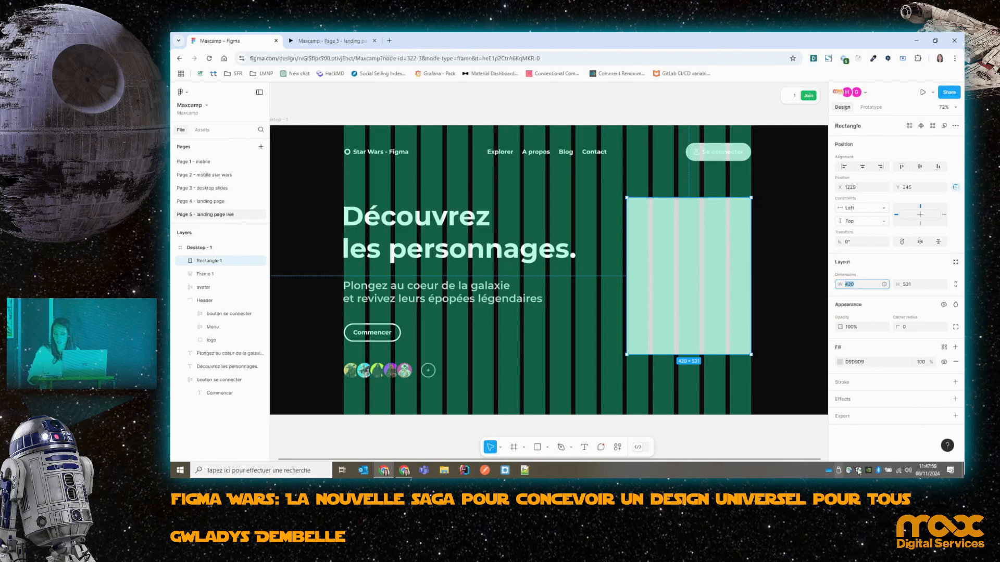
text(7)
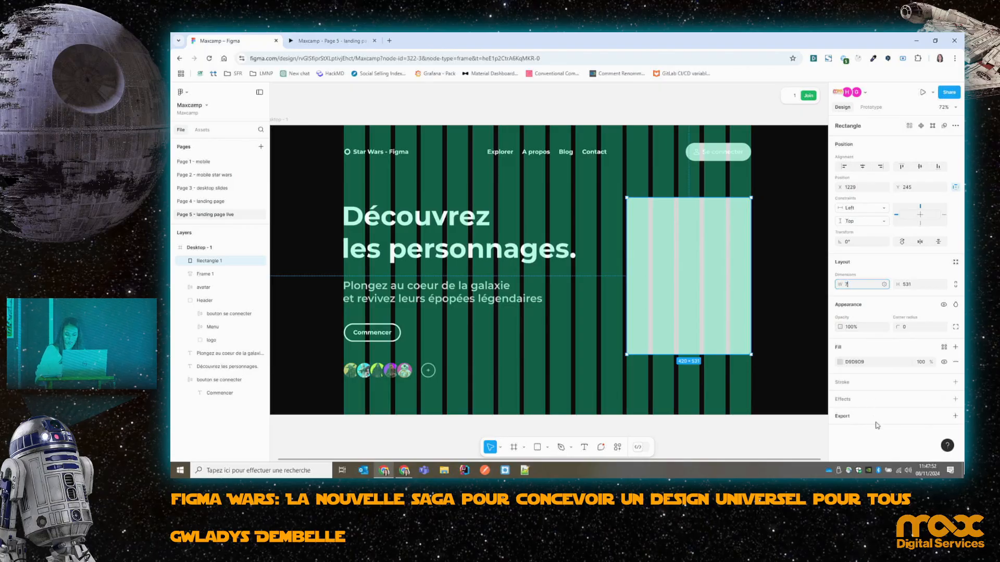
key(BackSpace)
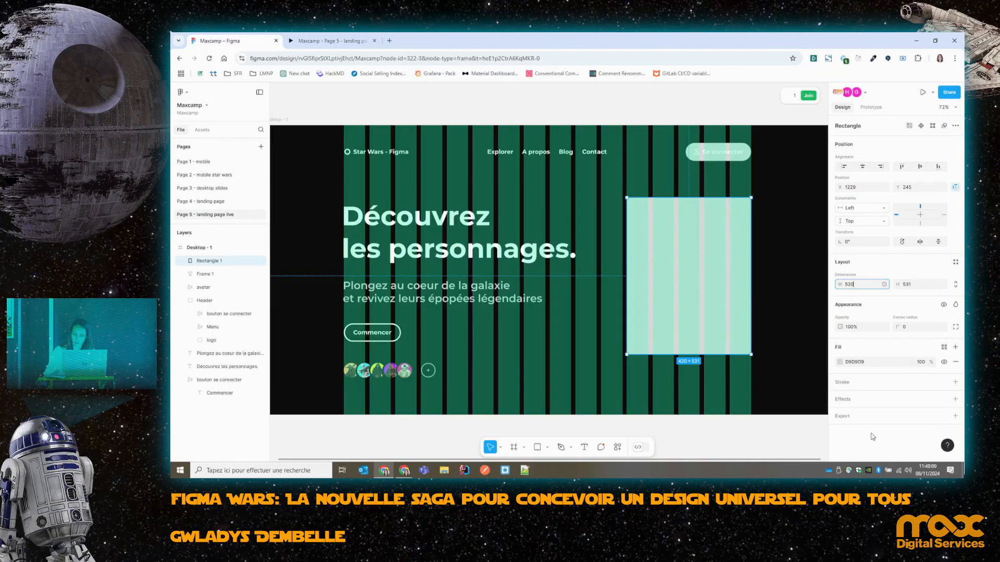
click(921, 286)
text(7)
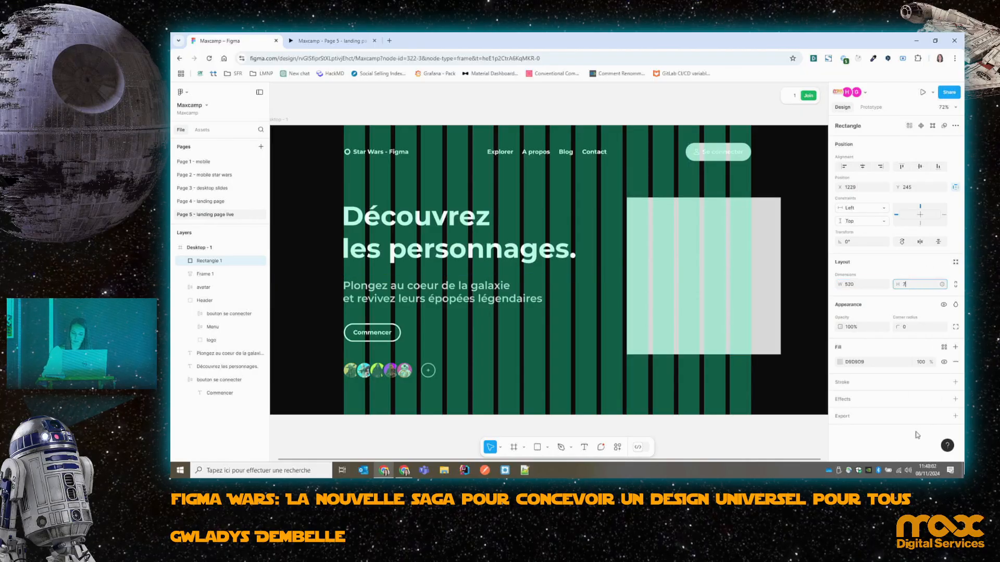
text(00)
key(Return)
drag(723, 256, 693, 239)
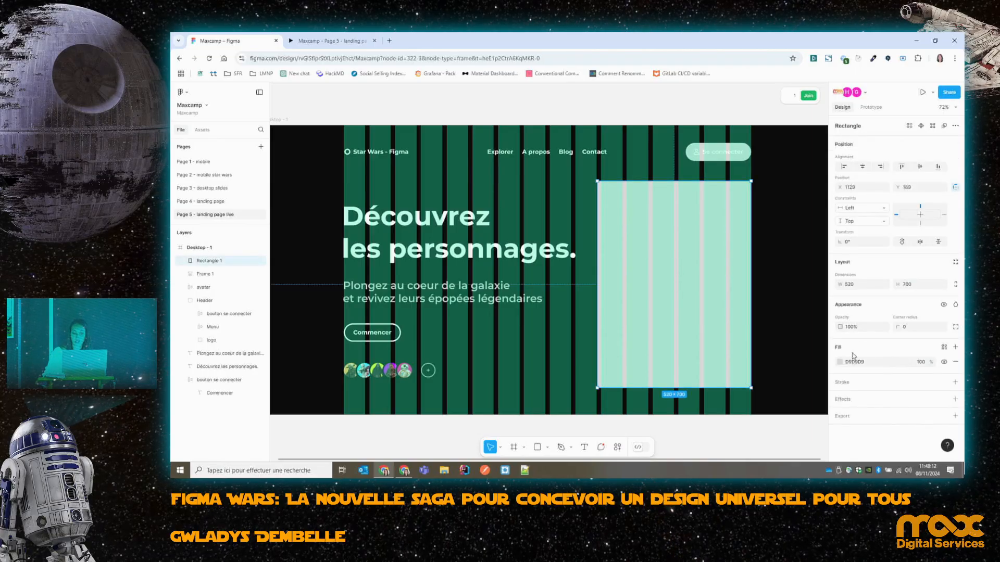
Set the rectangle's top-left, bottom-left and bottom-right corner radii to 500, keeping its top-right corner square.
click(955, 328)
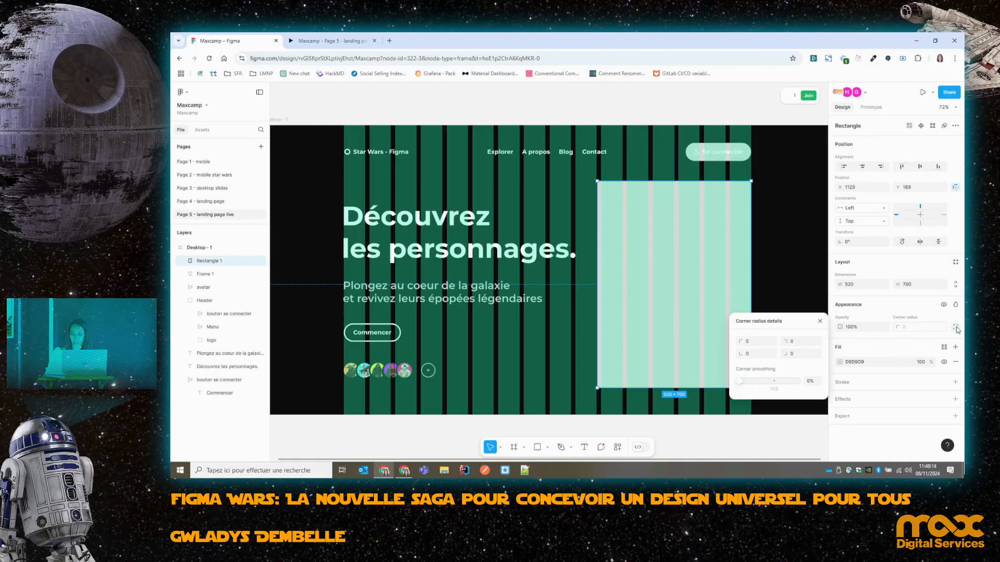
click(747, 341)
text(50)
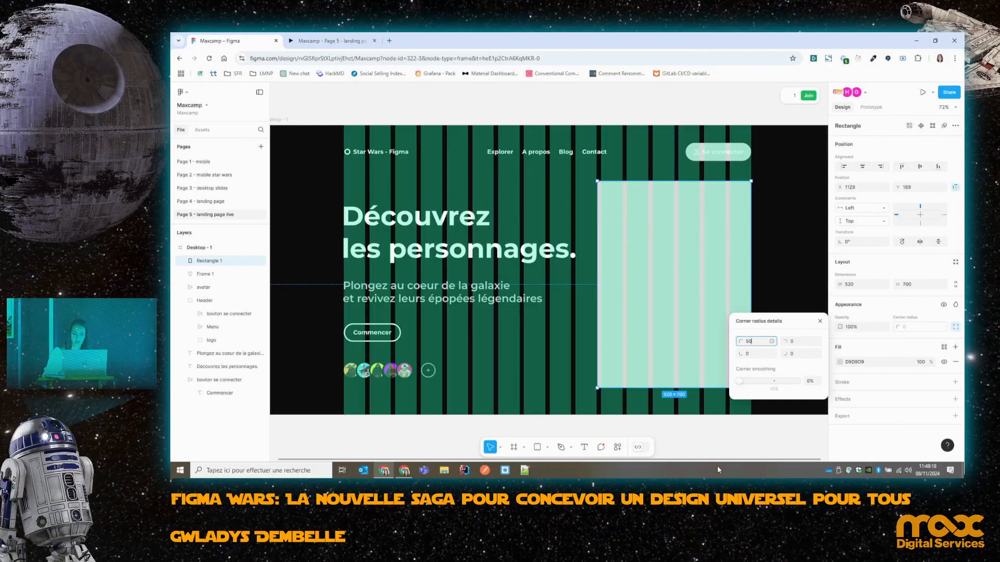
text(0)
key(Tab)
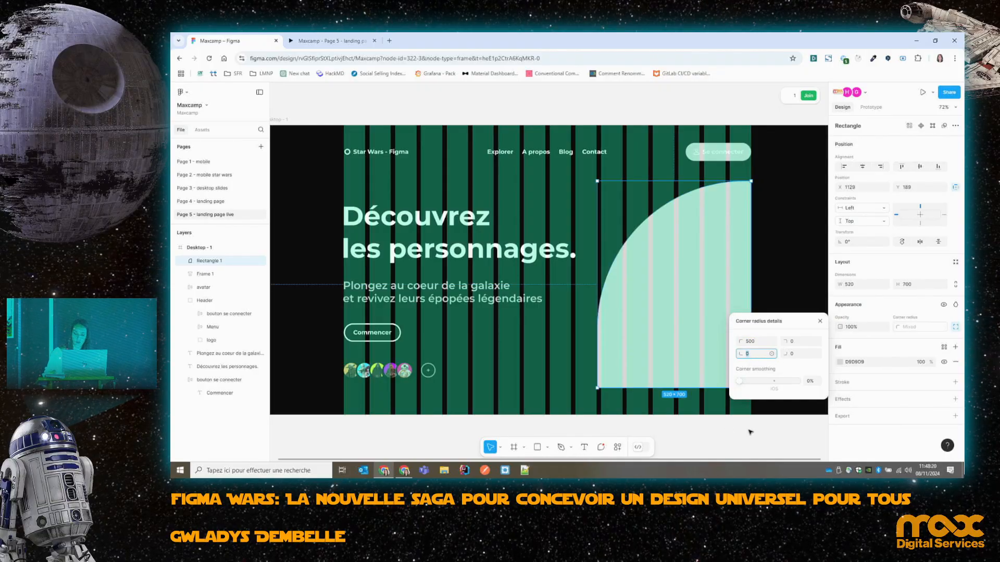
text(500)
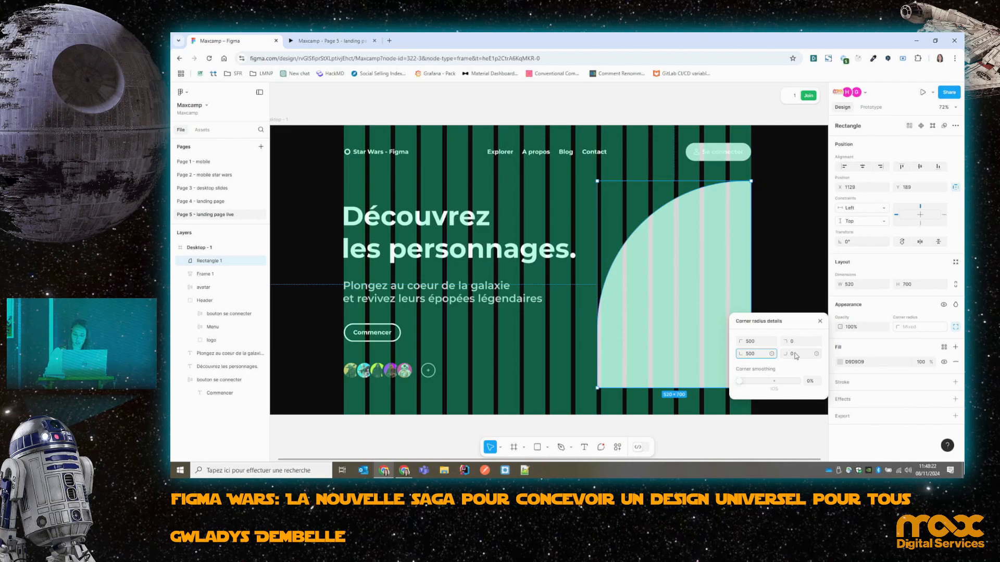
click(795, 356)
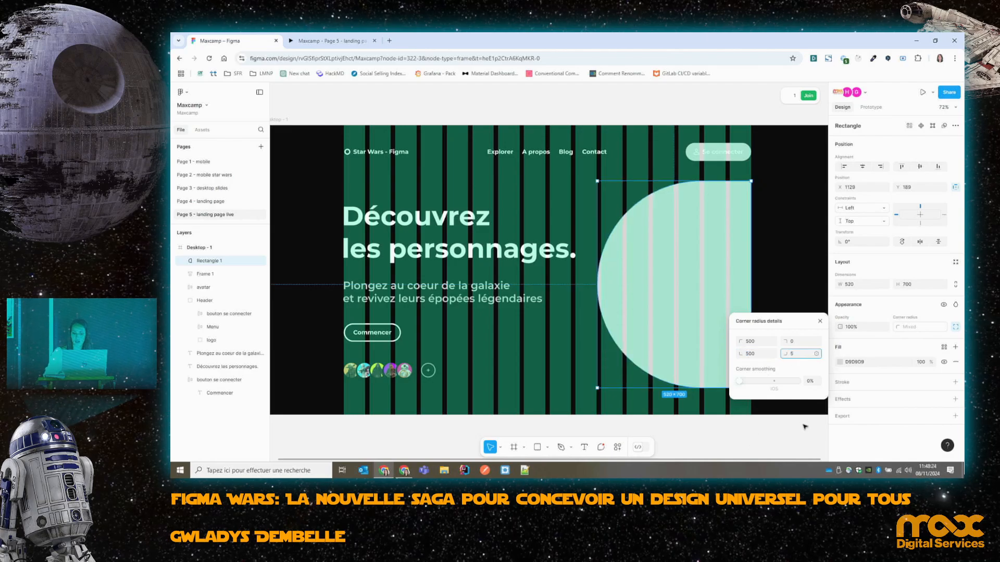
text(500)
key(Return)
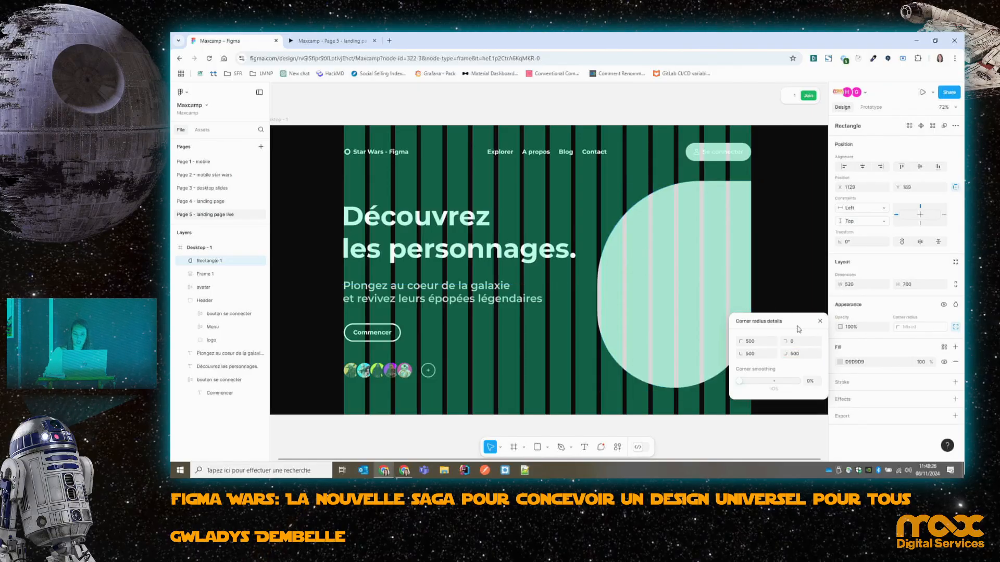
click(820, 322)
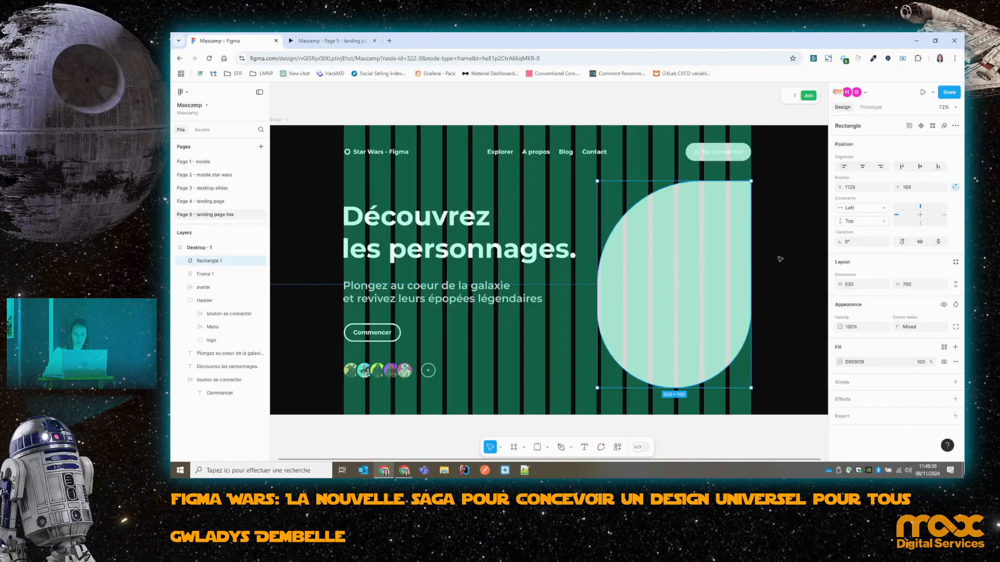
Place the star-wars-background stormtrooper JPG from the star-wars folder into the rounded rectangle.
key(Escape)
click(674, 298)
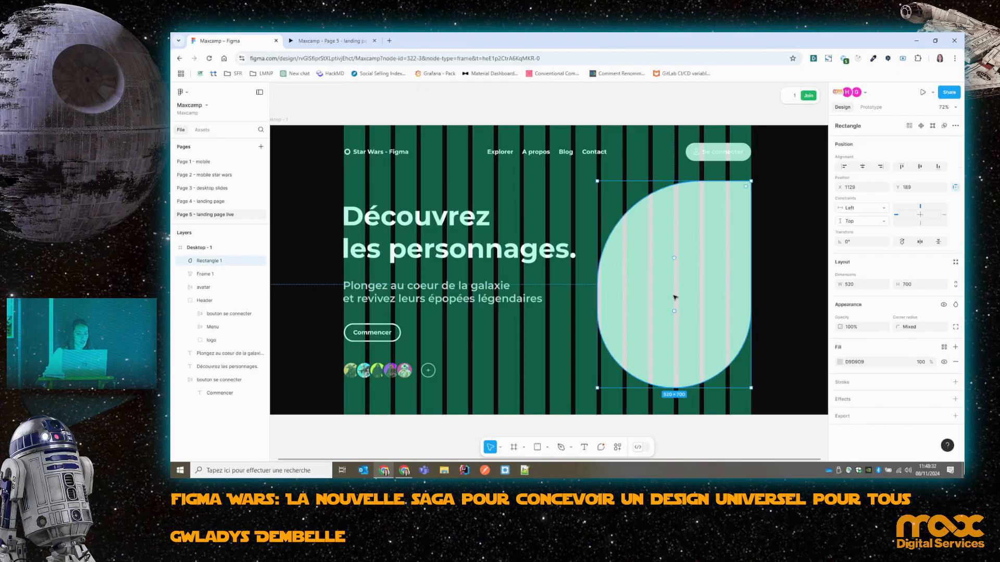
click(546, 451)
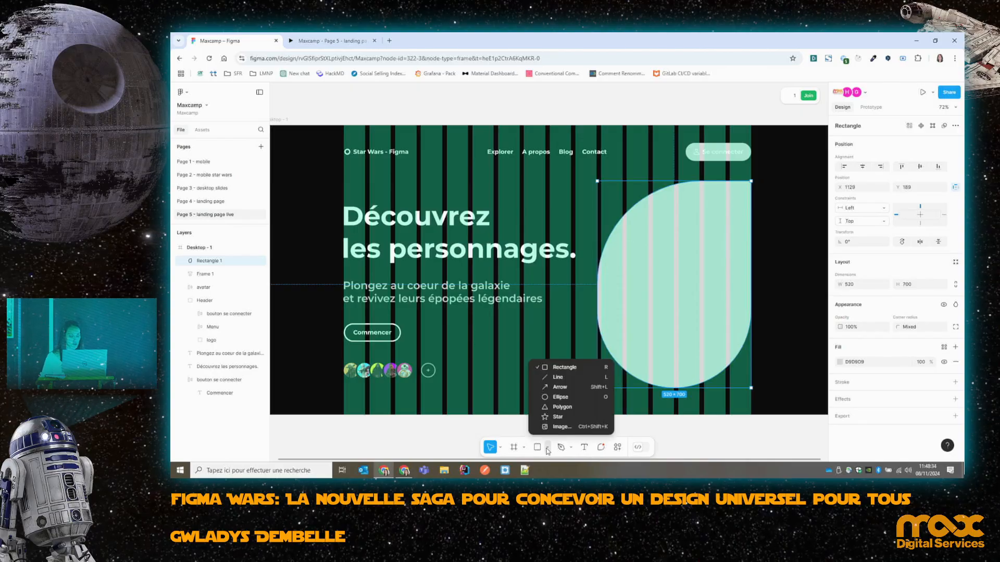
click(628, 432)
key(ctrl+shift+k)
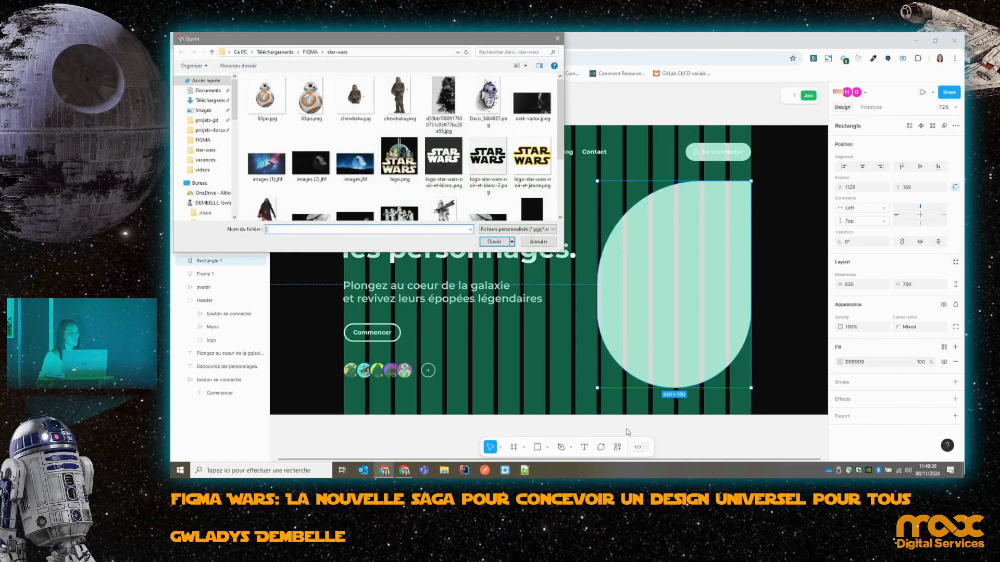
scroll(342, 131, down, 2)
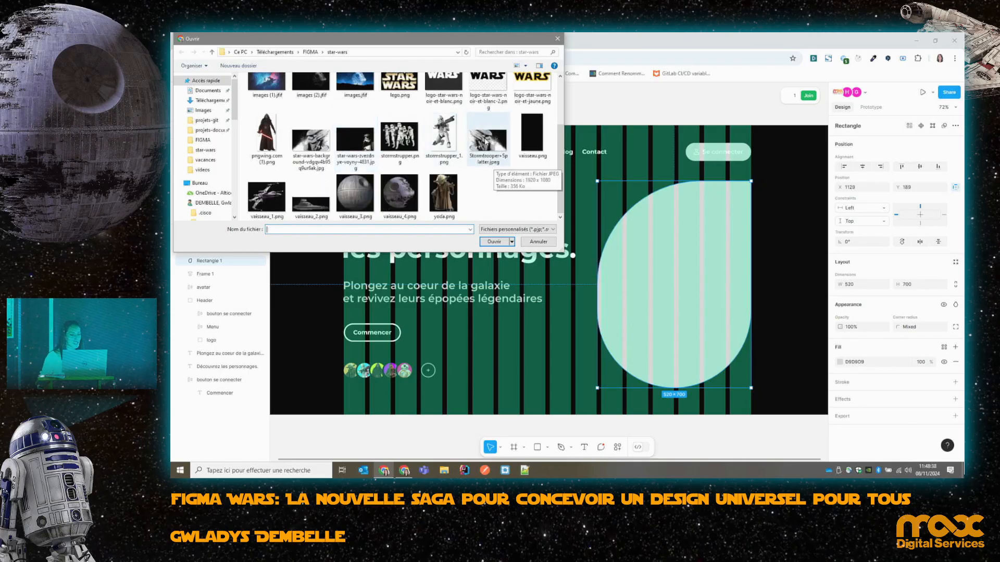
click(310, 140)
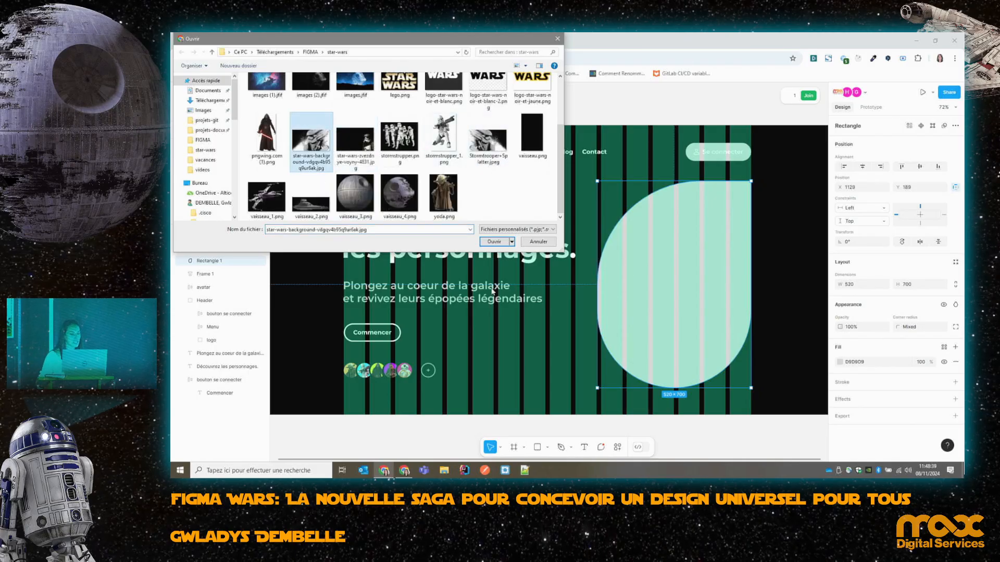
click(494, 241)
click(656, 259)
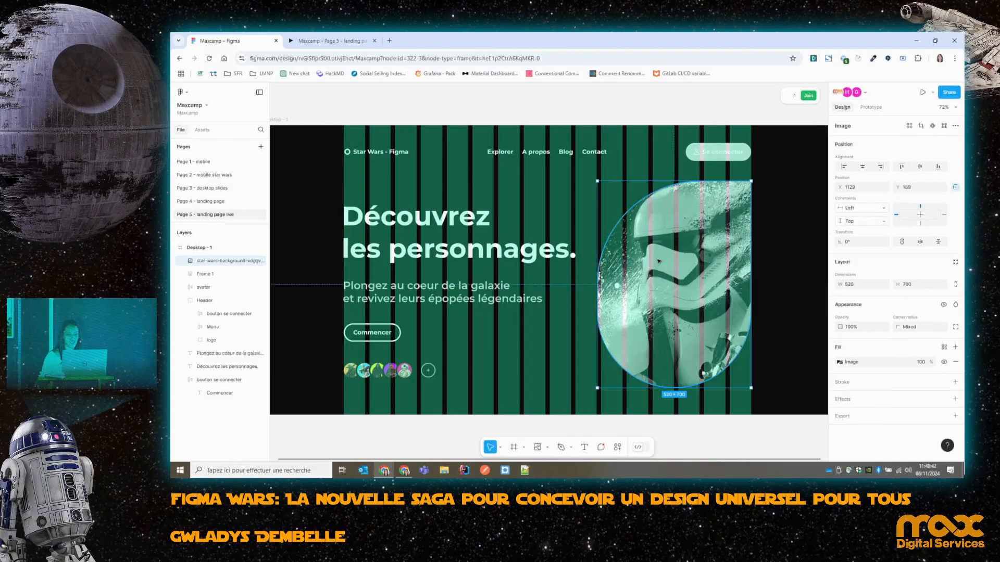
click(805, 251)
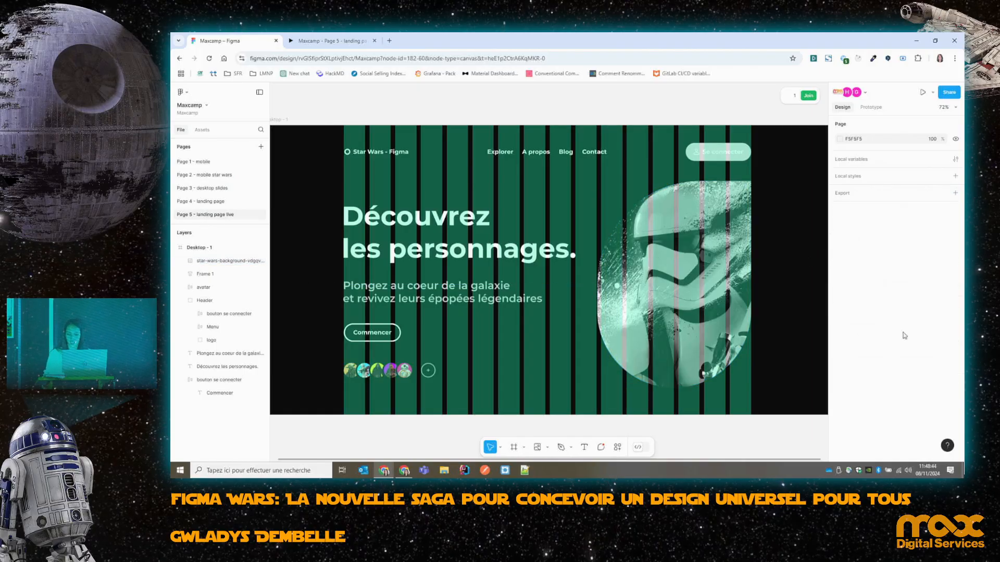
Hide the Desktop - 1 frame's layout grid to check the page, and show it again.
click(204, 248)
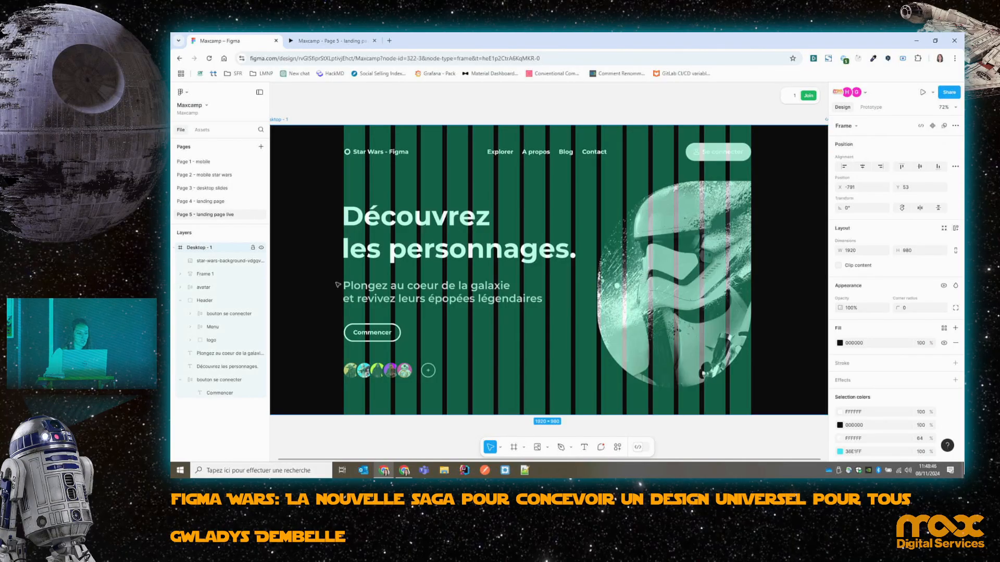
scroll(885, 364, down, 3)
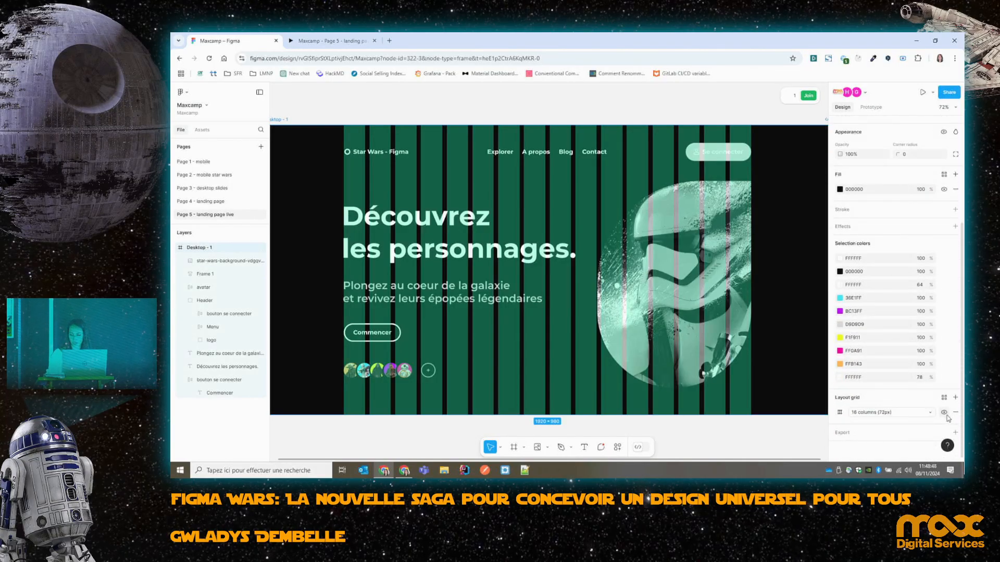
click(944, 413)
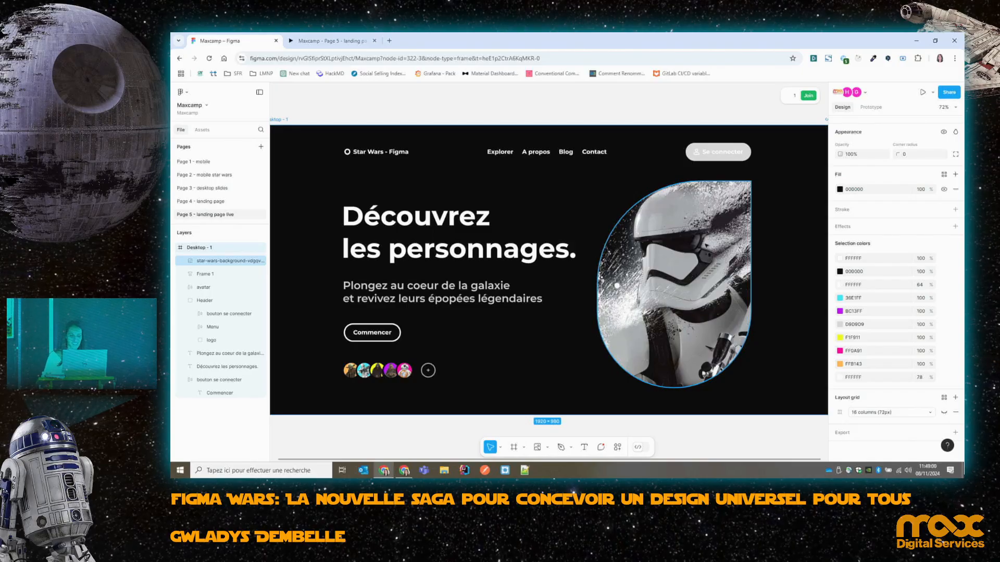
scroll(698, 240, down, 1)
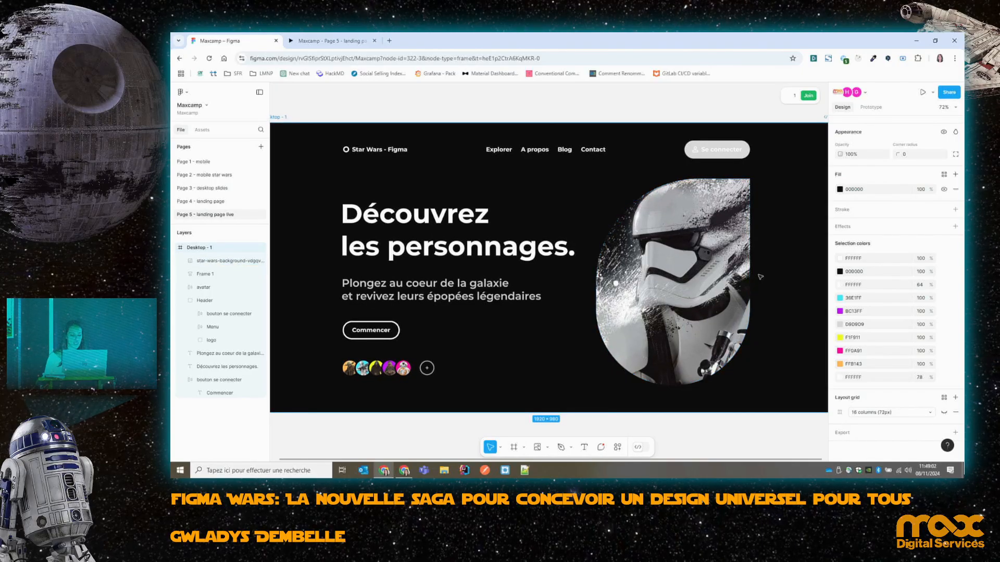
click(945, 413)
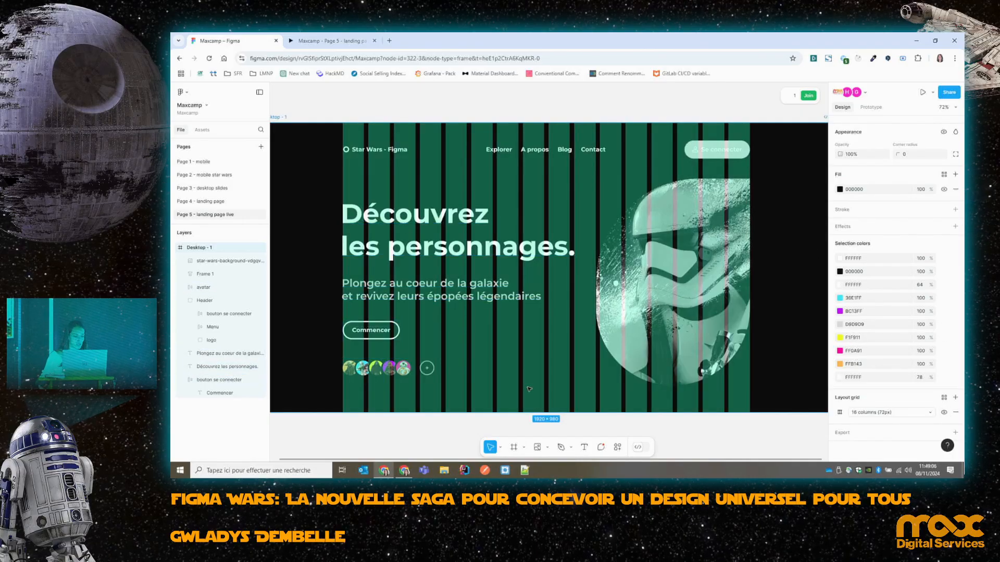
Move the stormtrooper image up to about Y 160, keeping it against the last grid column.
scroll(653, 332, down, 1)
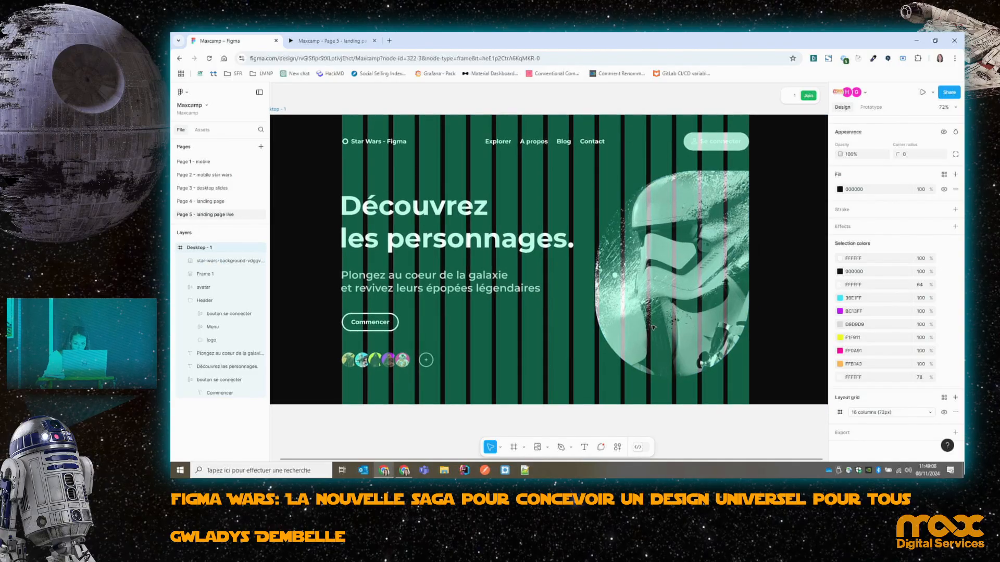
scroll(652, 332, up, 1)
click(642, 324)
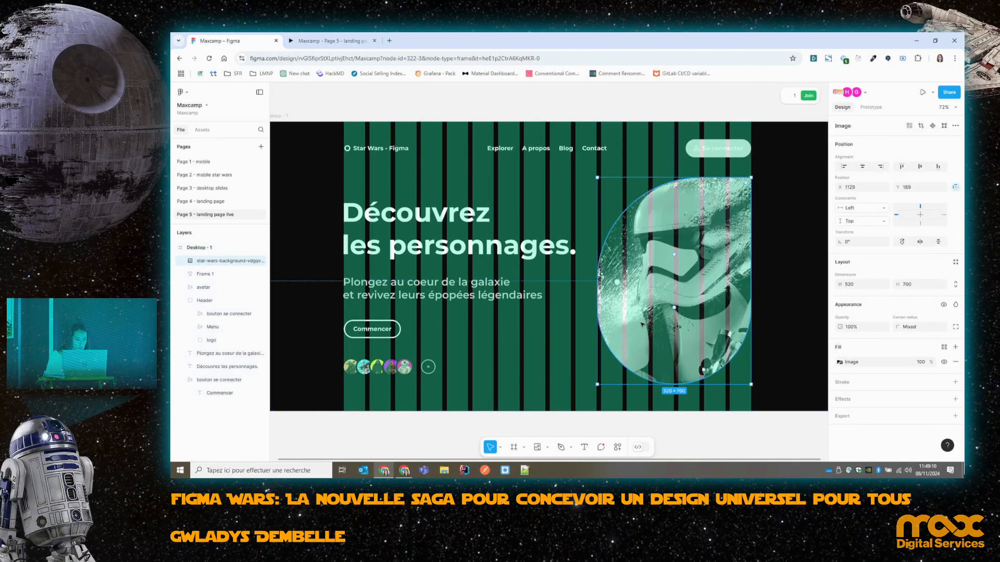
mouse_move(650, 321)
mouse_down()
mouse_move(649, 297)
mouse_move(649, 313)
mouse_up()
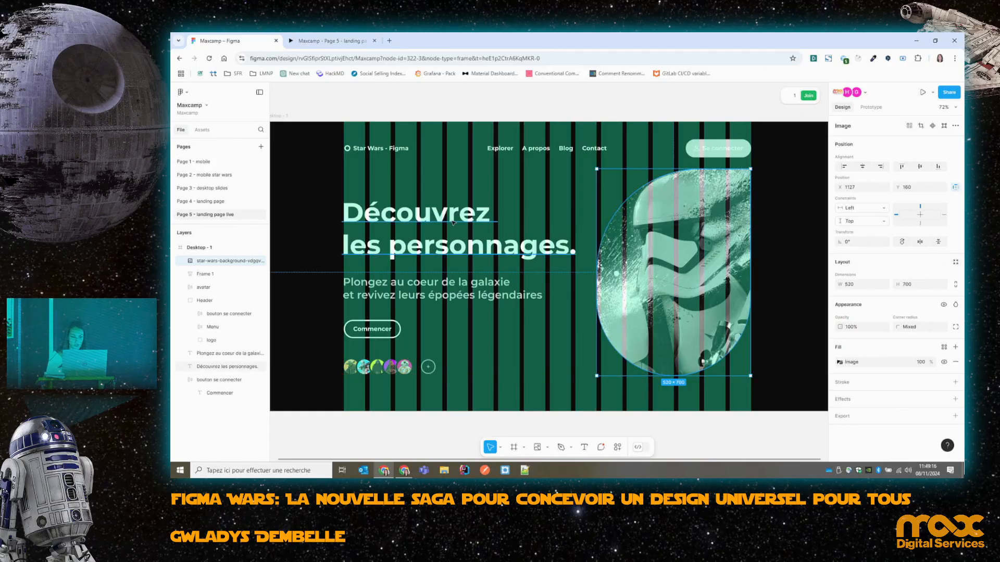
Move the "Découvrez les personnages." heading up to about Y 233 and the tagline up to Y 500.
click(398, 230)
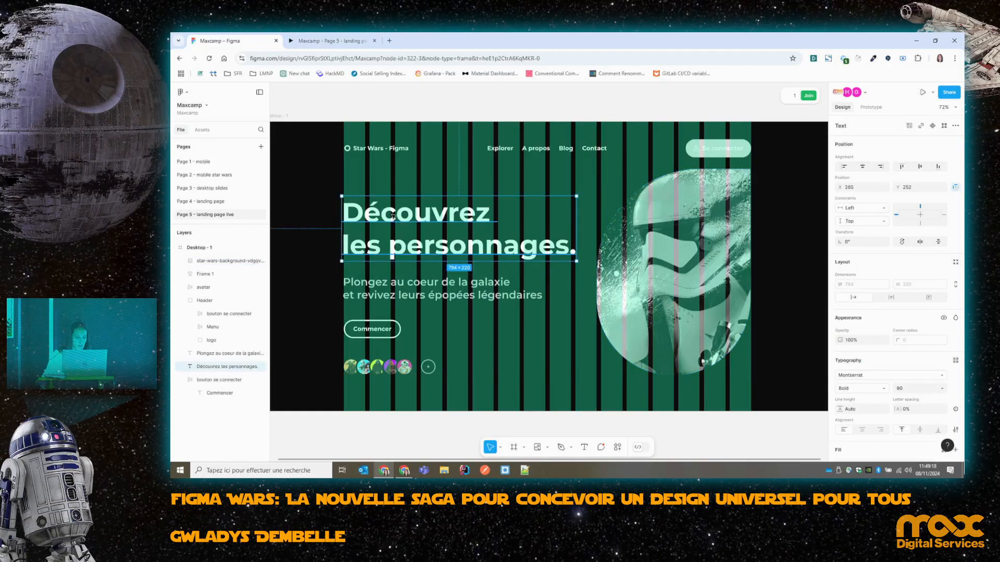
drag(394, 214, 393, 209)
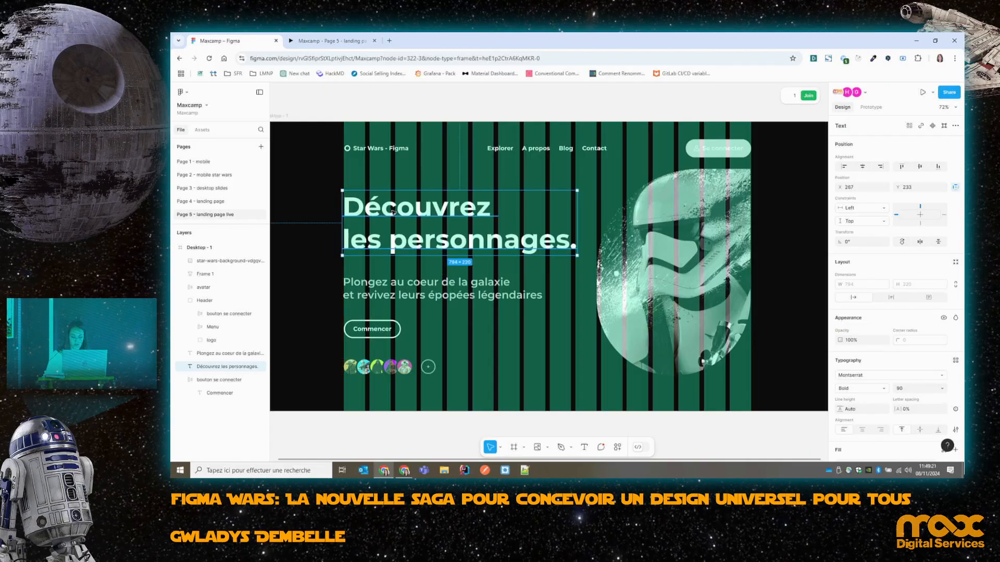
click(398, 284)
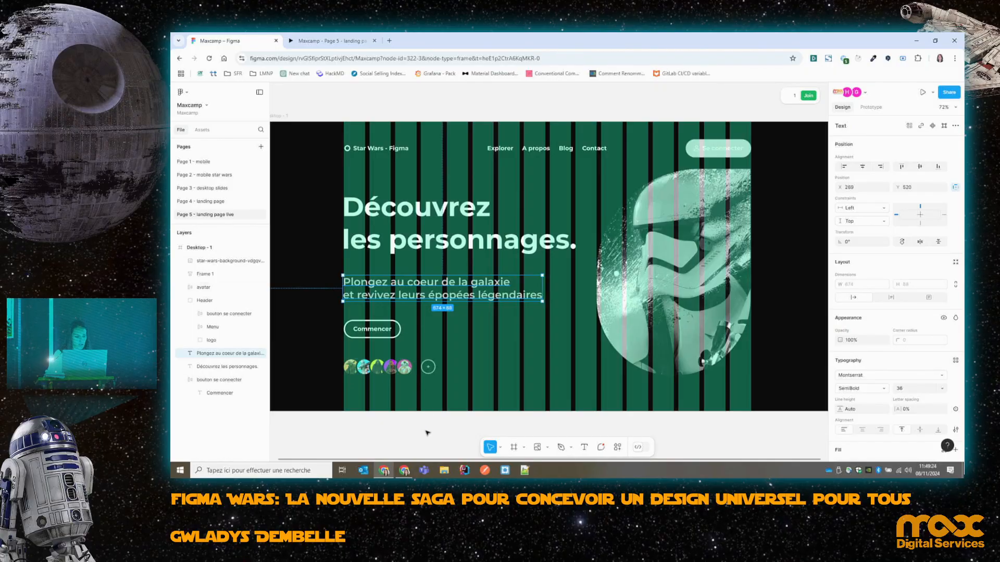
key(shift+Up)
key(shift+Up)
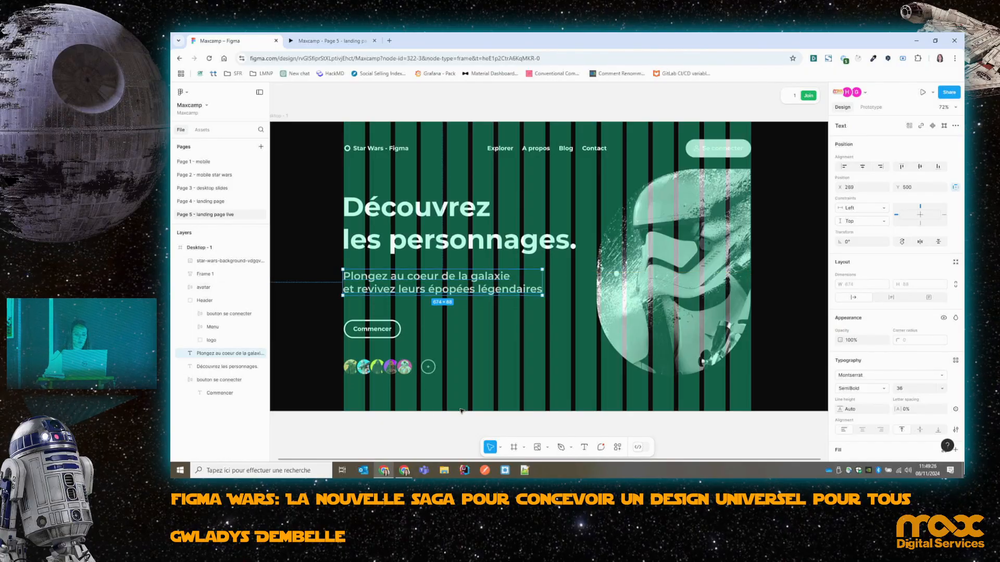
Move the "Commencer" button up to Y 651 and preview the landing page in the prototype view.
click(372, 328)
key(shift+Up)
key(shift+Up)
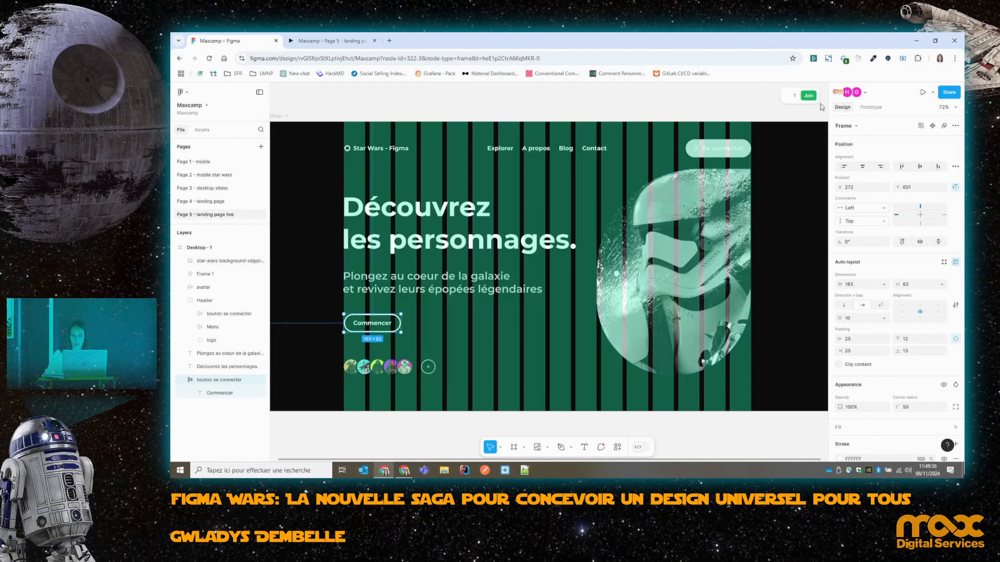
click(924, 93)
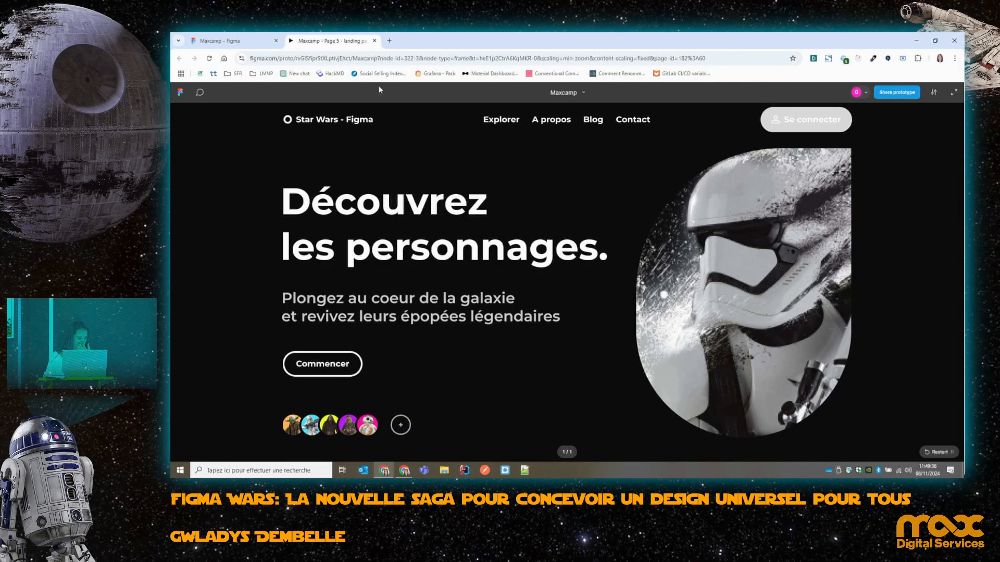
click(218, 40)
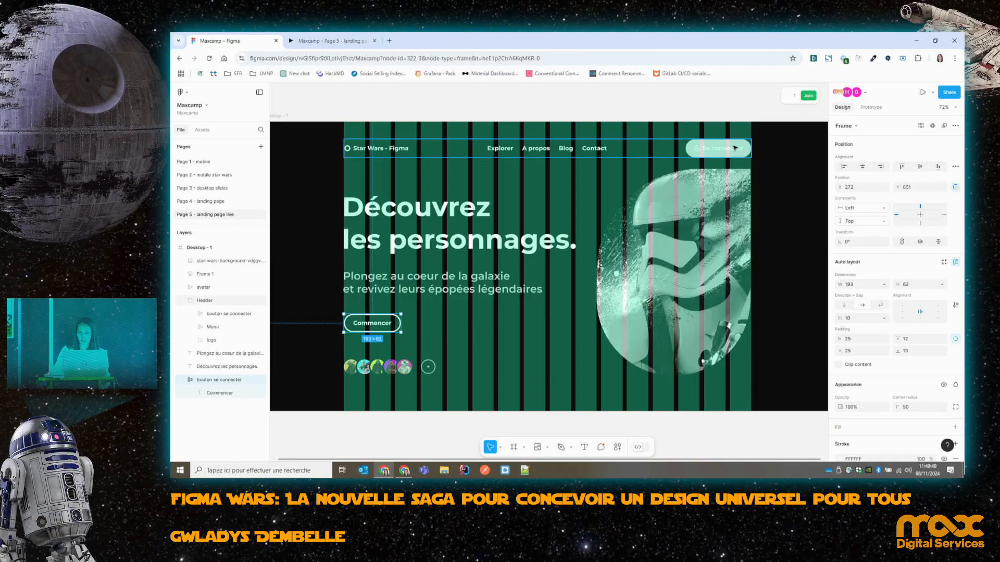
Hide the 16-column layout grid of the Desktop - 1 frame.
click(776, 213)
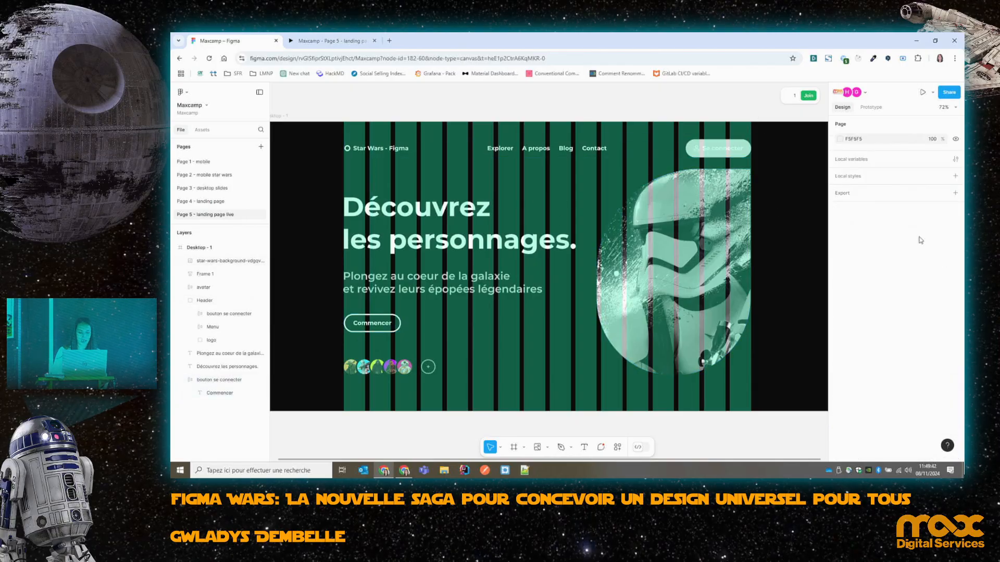
click(227, 247)
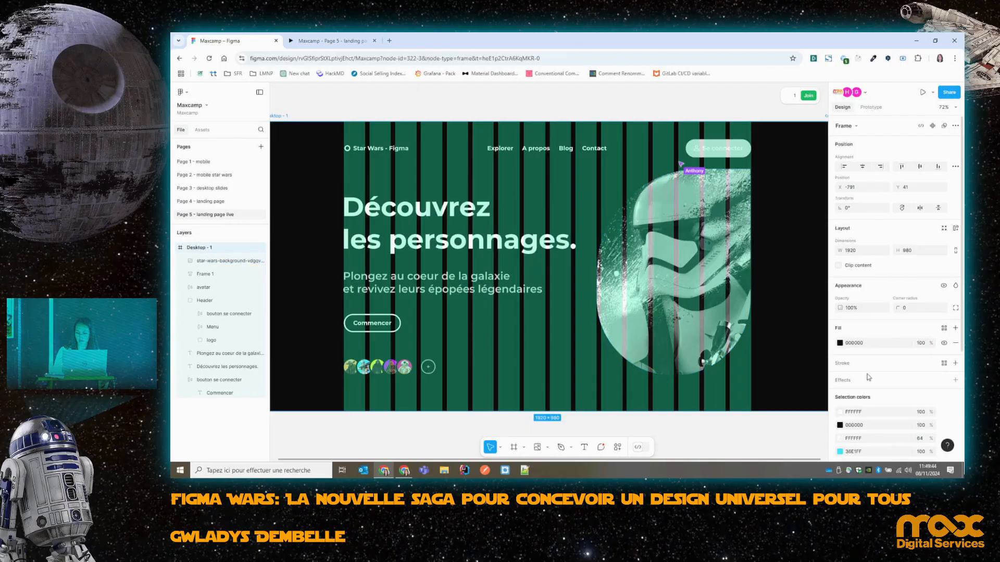
scroll(949, 409, down, 1)
click(943, 413)
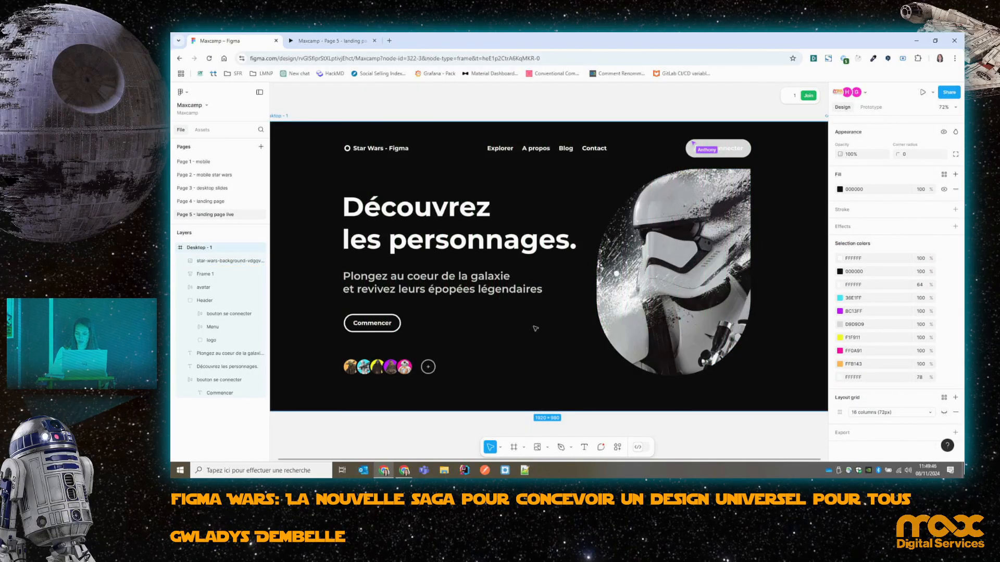
Draw an ellipse just above the upper-left corner of the Desktop - 1 frame and set its width and height to 60.
scroll(429, 197, down, 3)
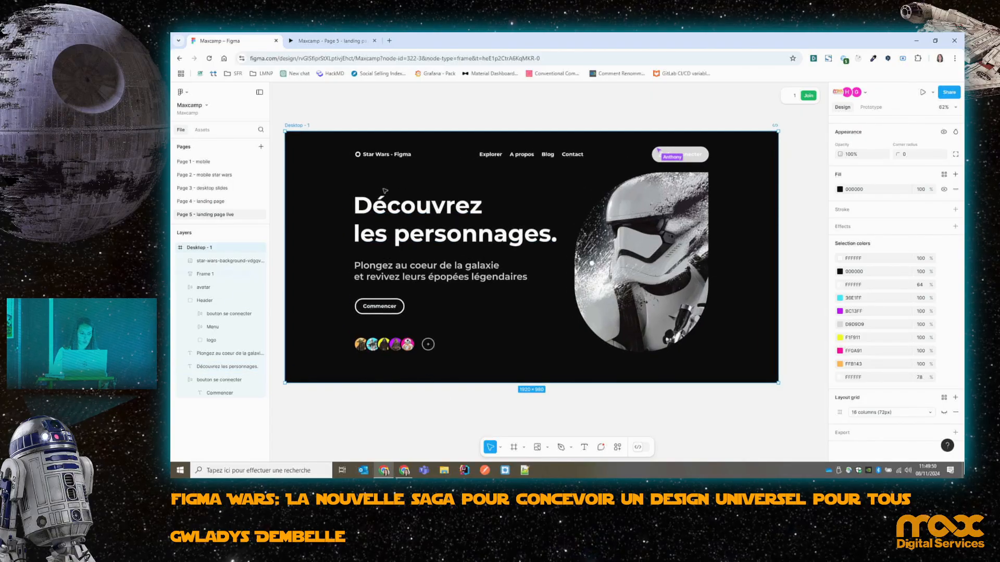
click(545, 449)
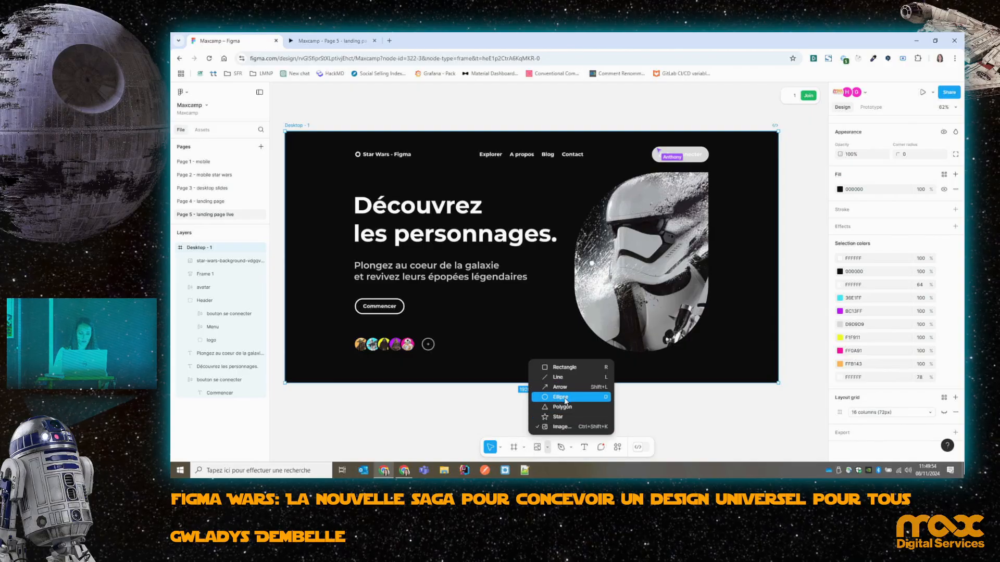
click(552, 399)
drag(281, 96, 300, 112)
click(862, 252)
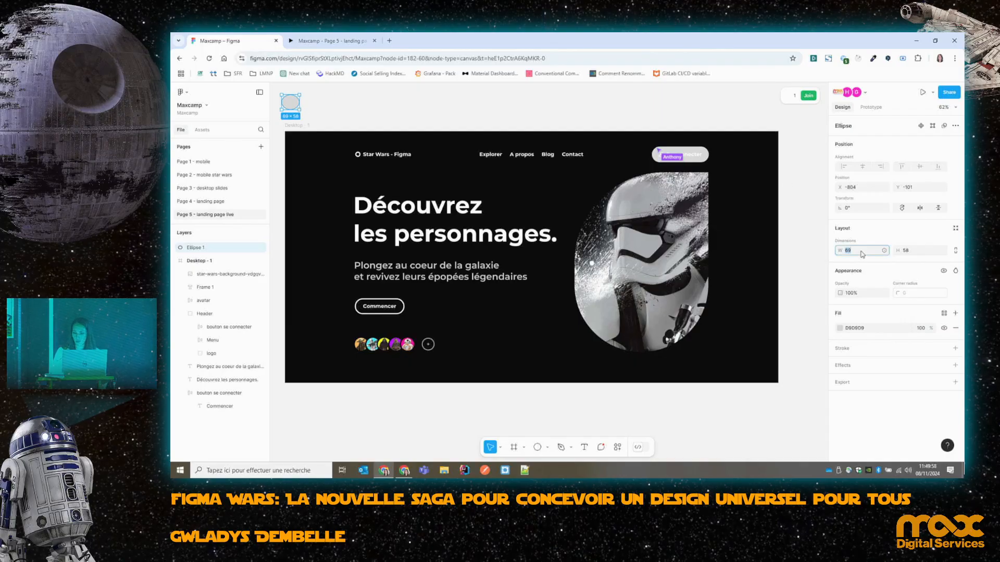
text(60)
click(893, 253)
text(60)
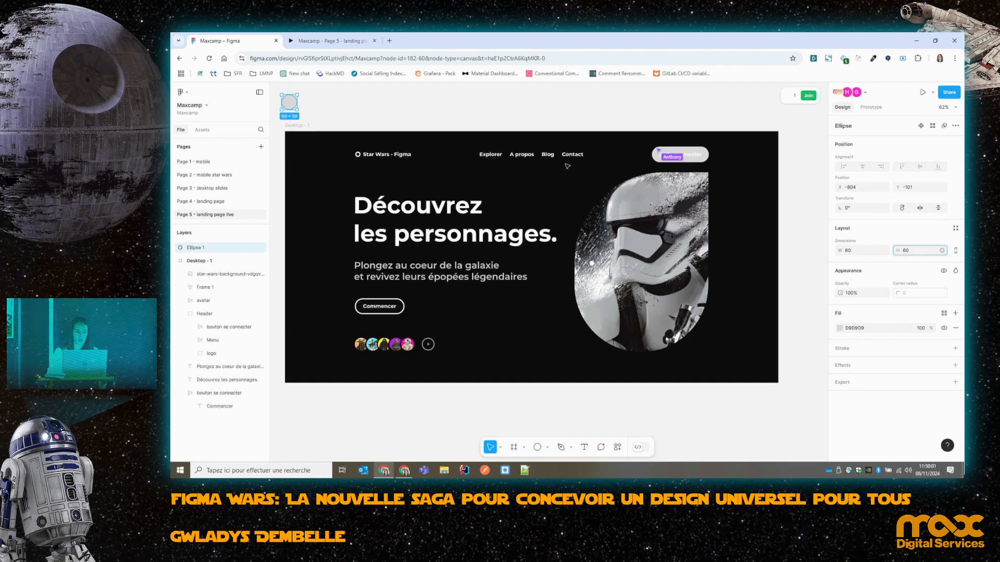
click(316, 98)
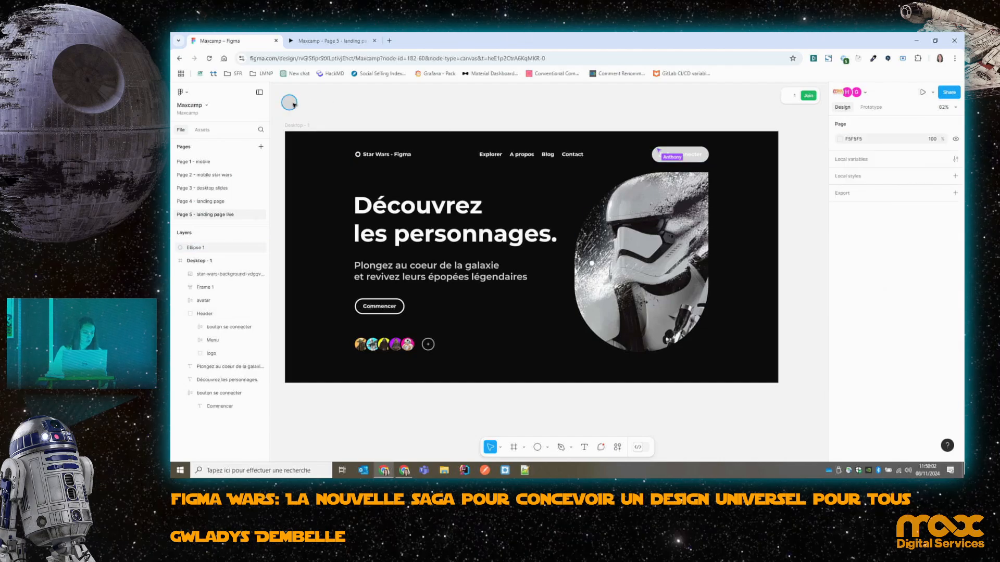
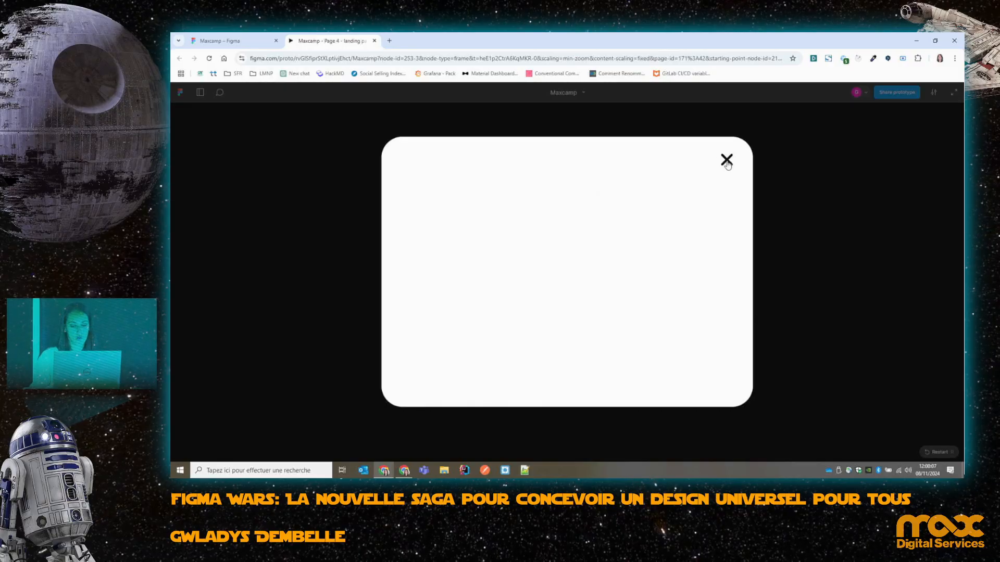
Preview the "Landing page color" frame as a prototype and test opening and closing the "Se connecter" popup.
click(374, 41)
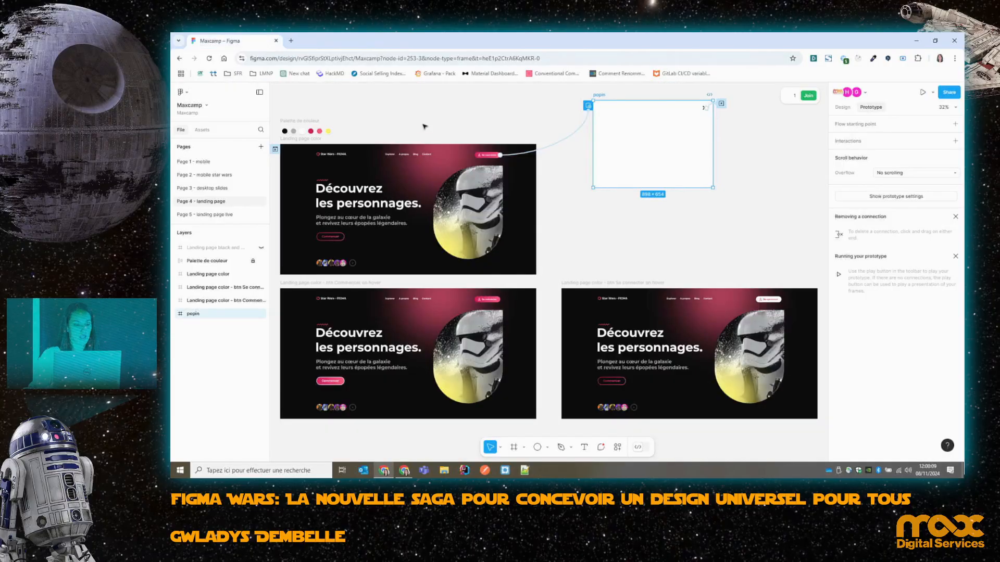
click(292, 137)
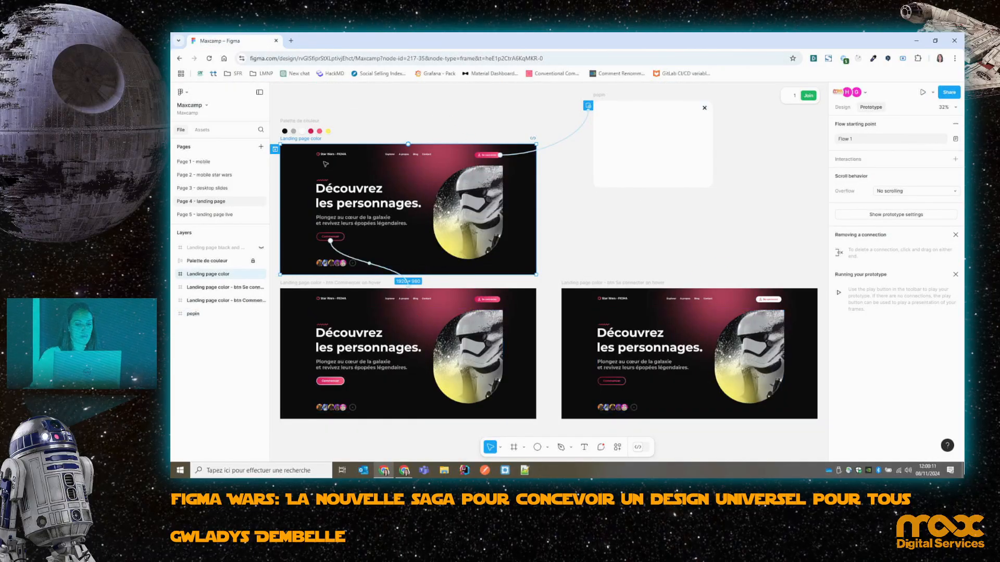
click(921, 94)
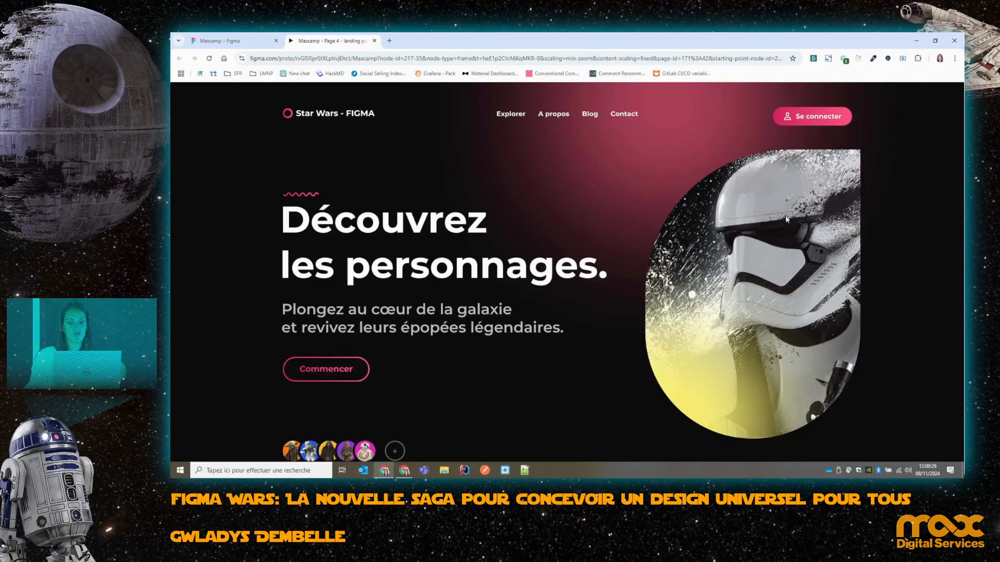
click(817, 118)
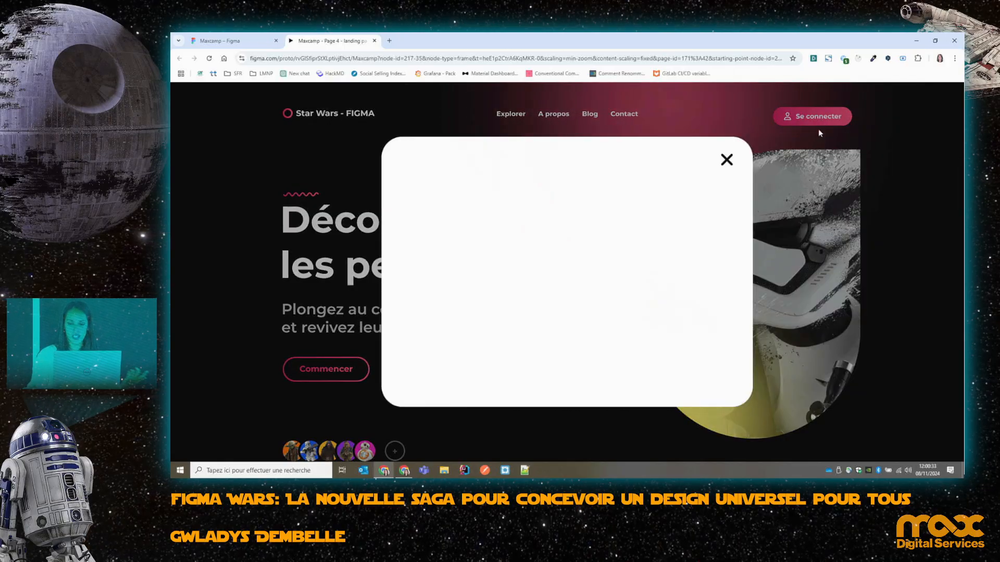
click(728, 162)
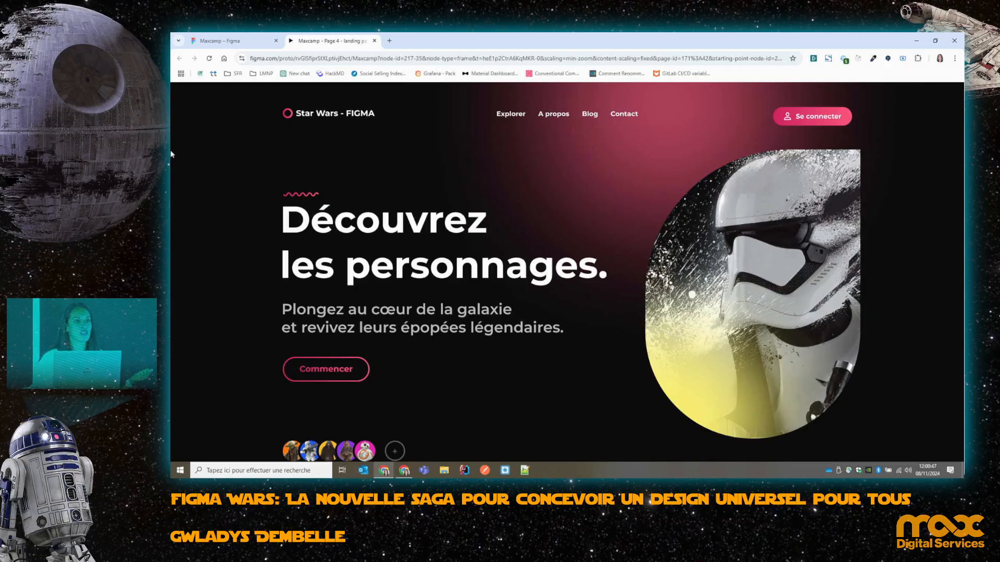
Play the Flow 1 prototype on "Page 2 - mobile star wars" and close its preview.
click(225, 46)
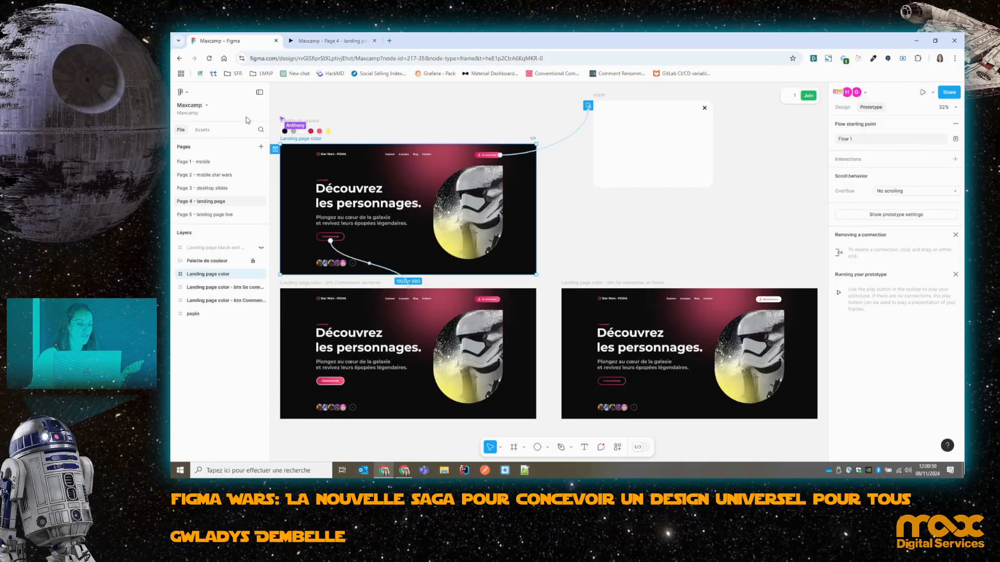
click(229, 175)
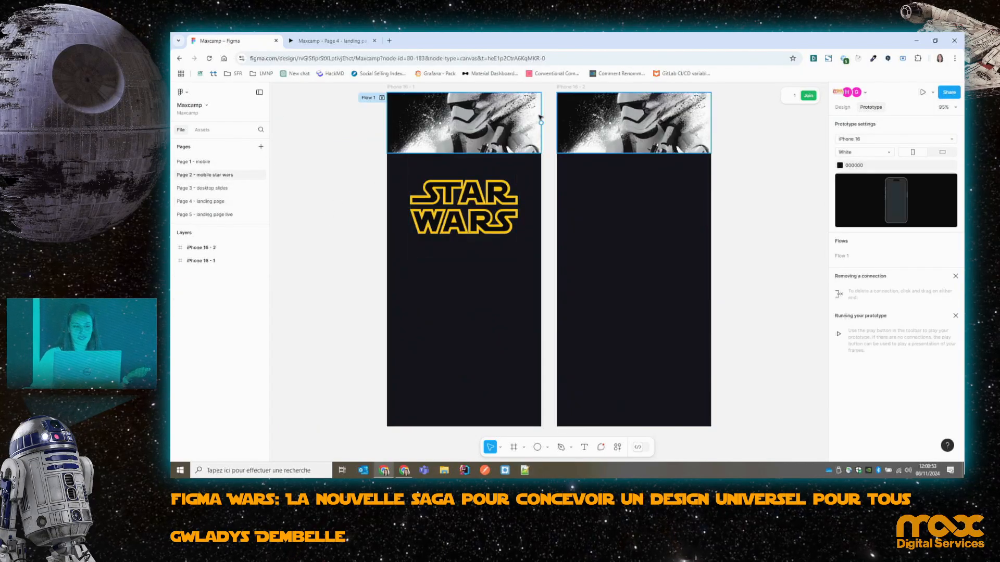
click(383, 98)
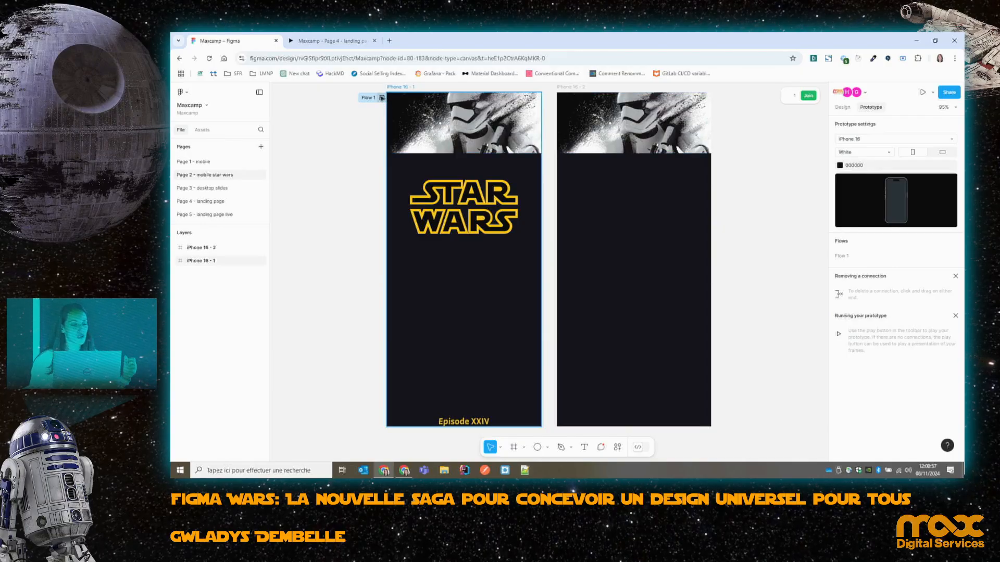
click(383, 98)
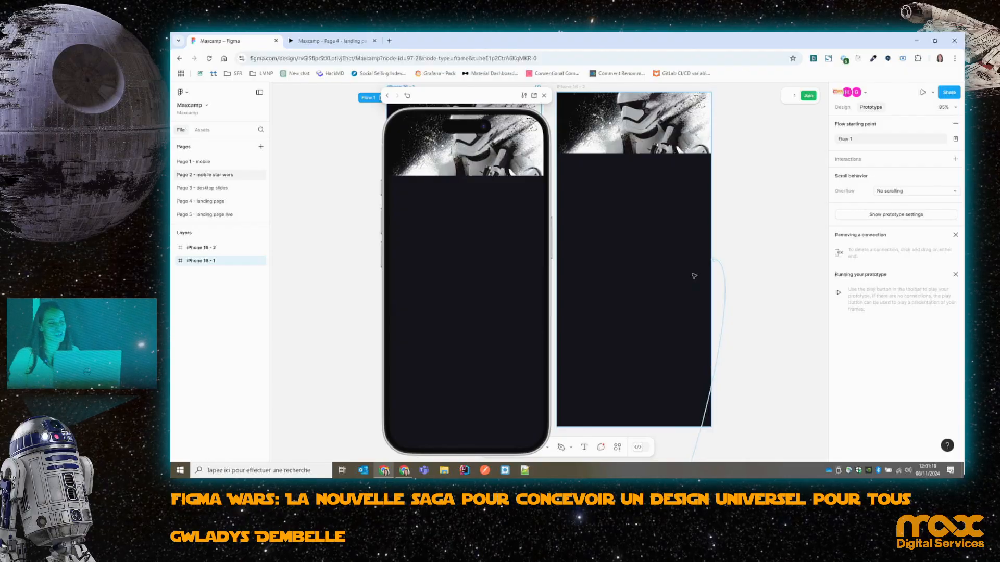
key(Escape)
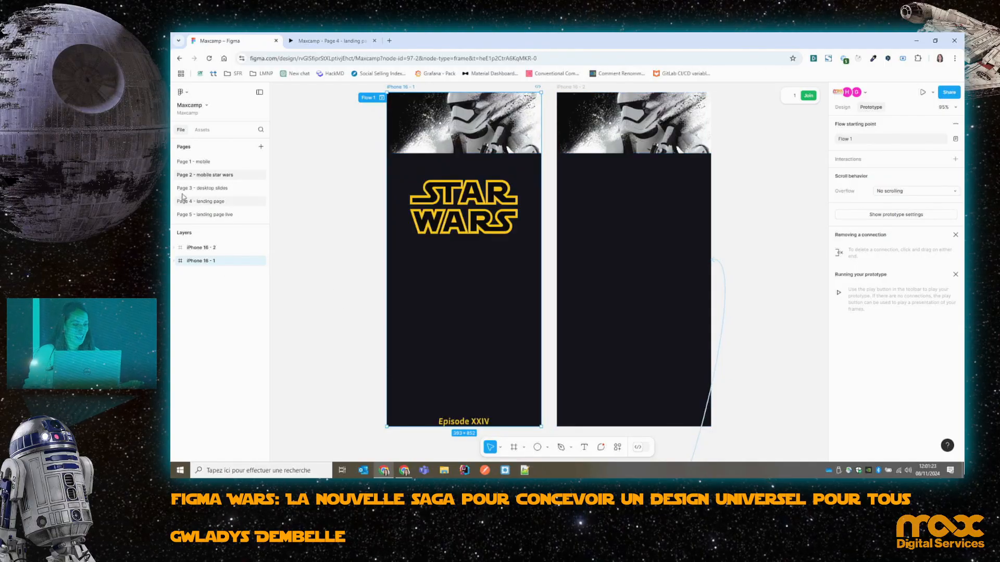
Inspect the CSS of the "Commencer" button in the "Landing page color" frame of Page 4 in Dev Mode.
click(205, 202)
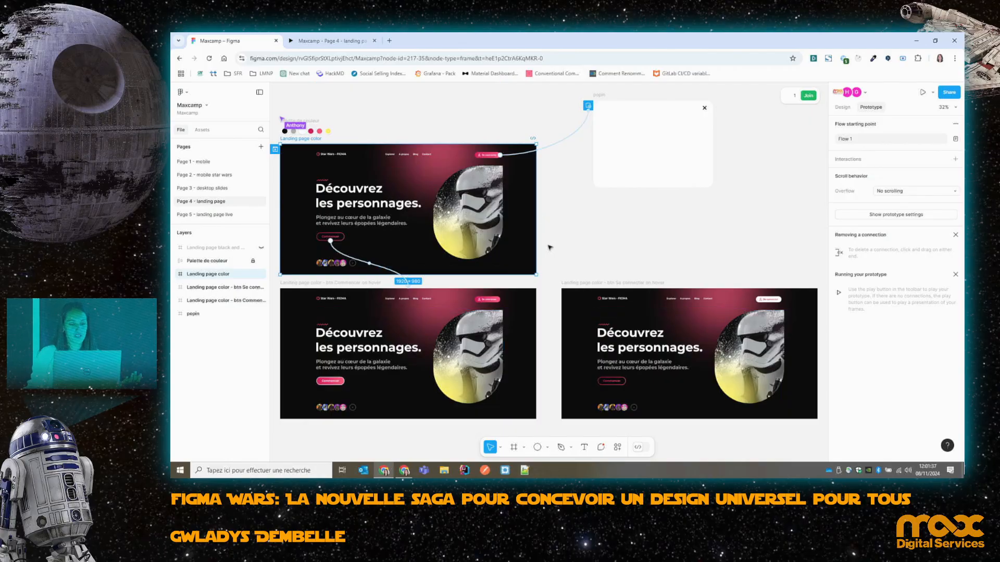
click(642, 451)
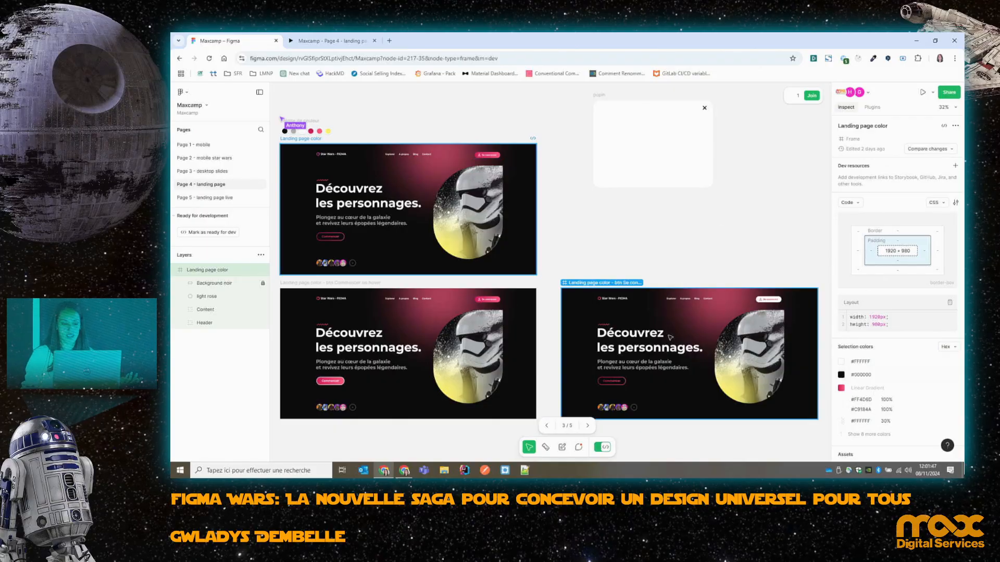
click(321, 240)
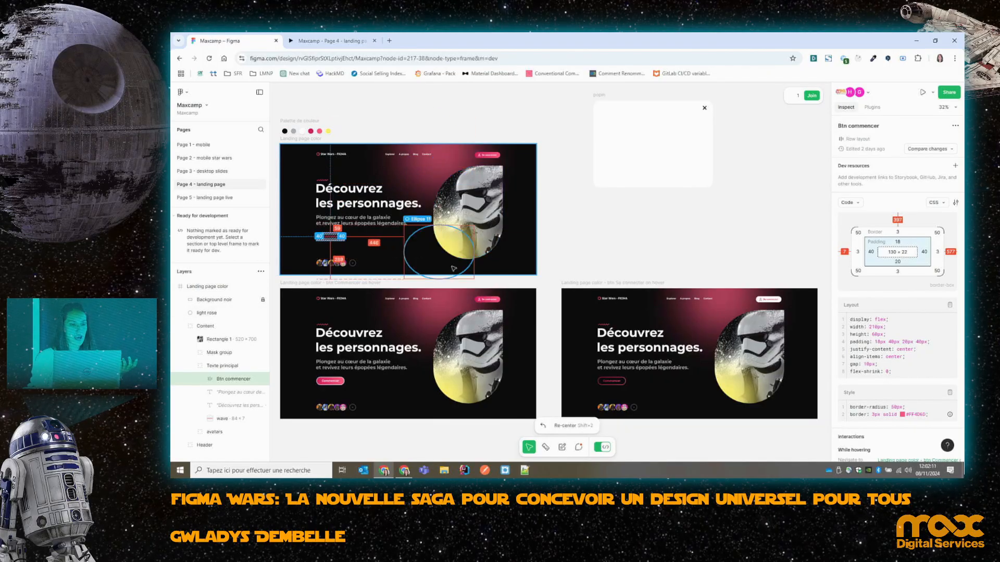
Switch to the Figma Wars presentation in Google Slides, show the "Liens utiles" slide, and return to the Figma file.
key(alt+Tab)
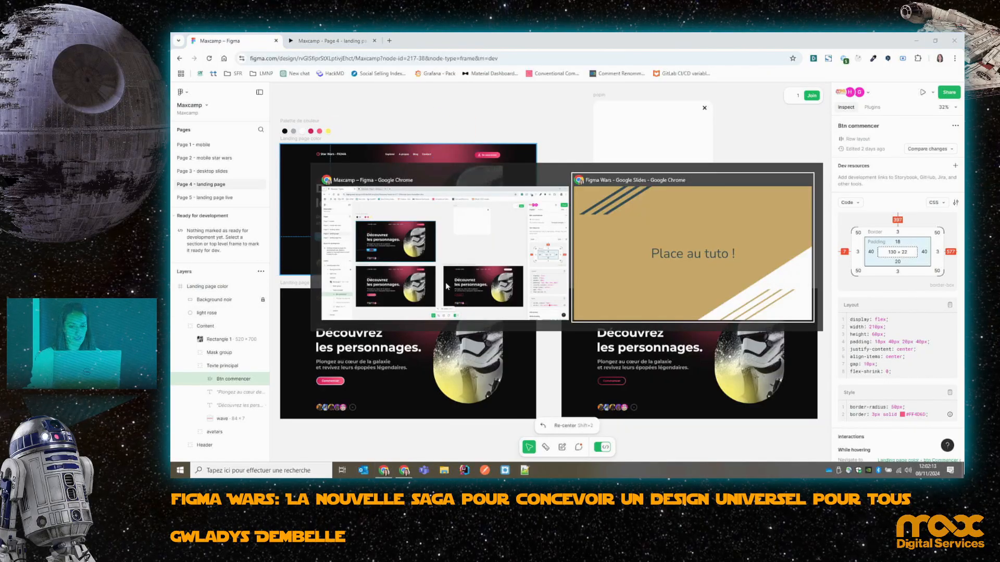
key(Right)
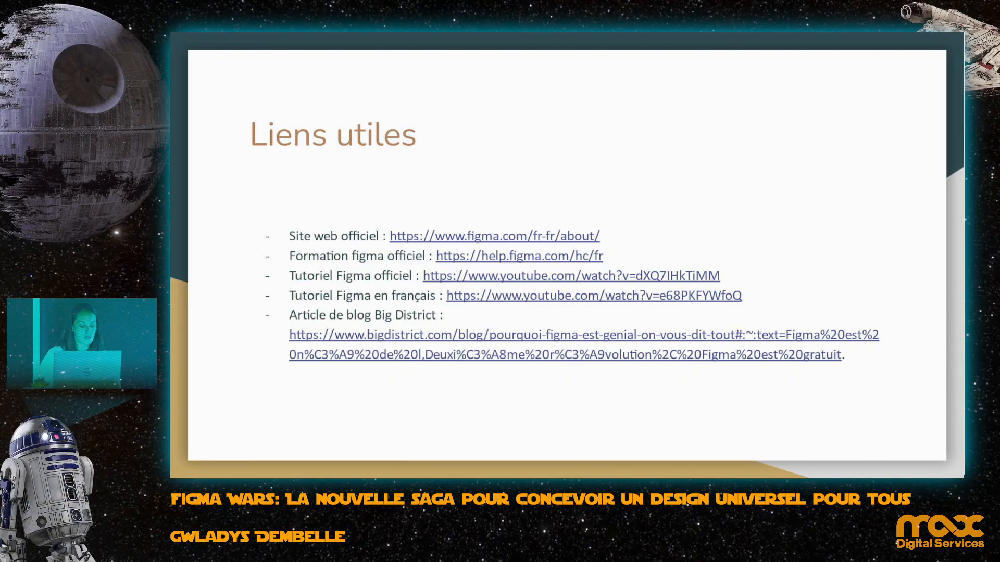
key(alt+Tab)
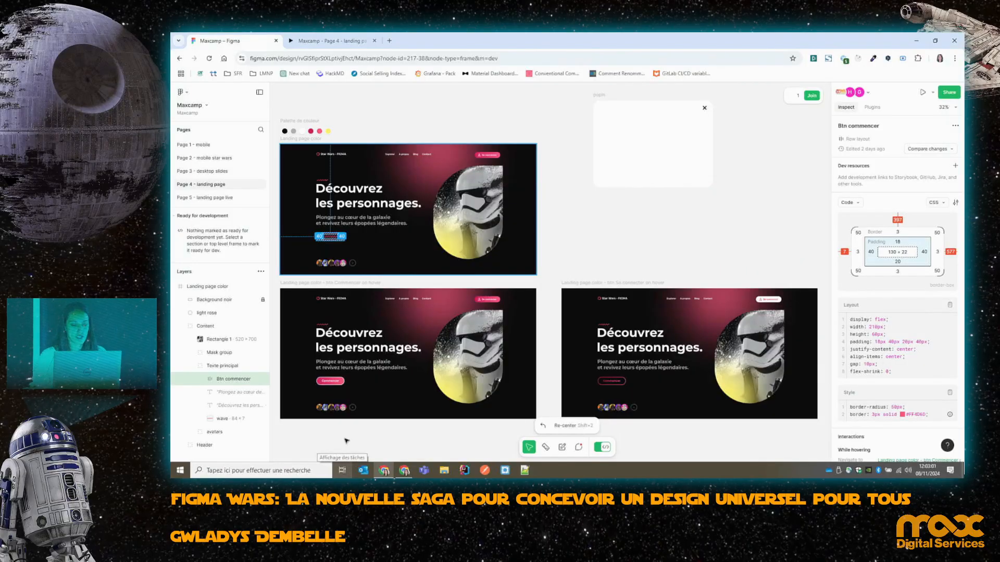
Post the comment "c'est trop beau" at the "Se connecter" button of the "Landing page color" frame.
click(319, 42)
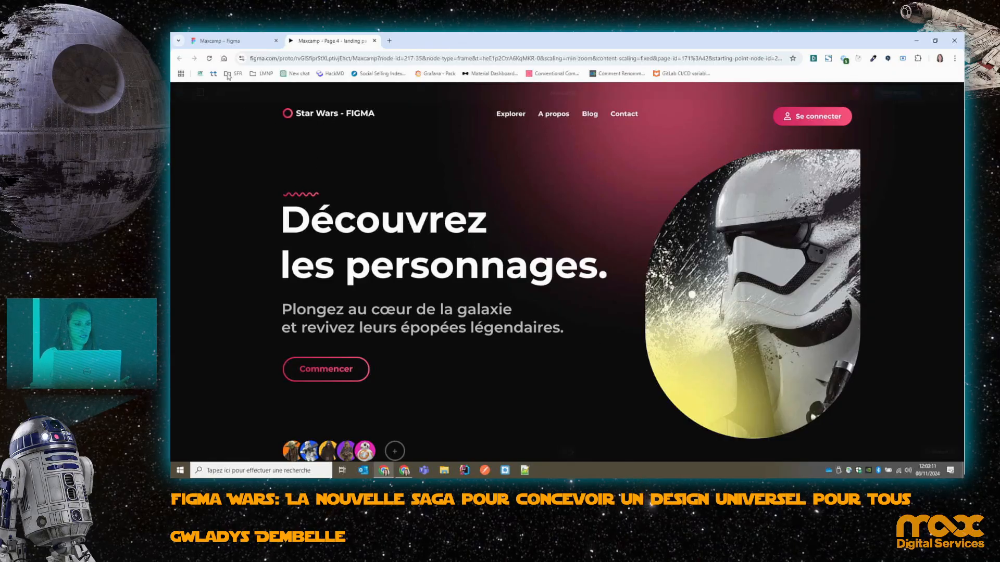
click(229, 41)
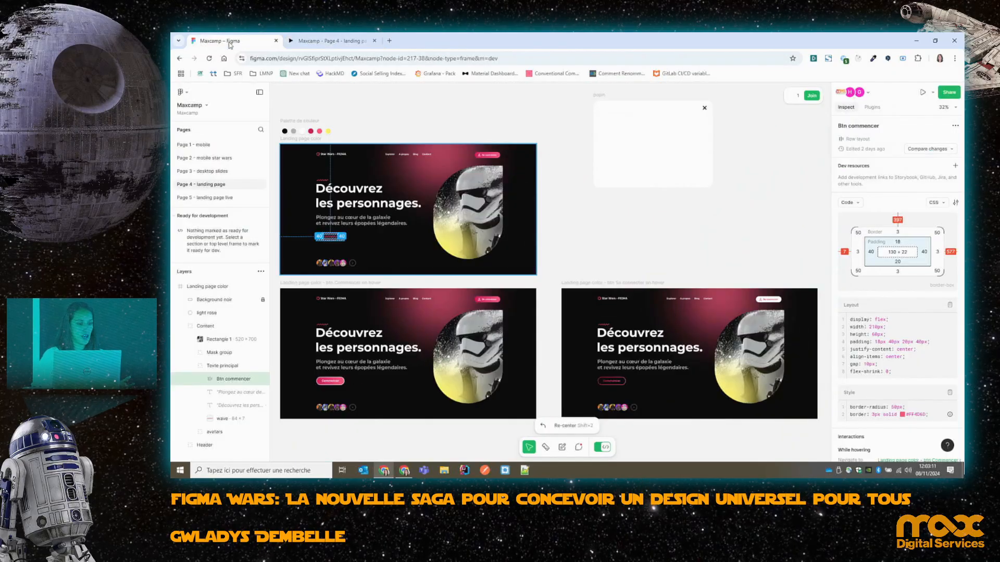
click(580, 448)
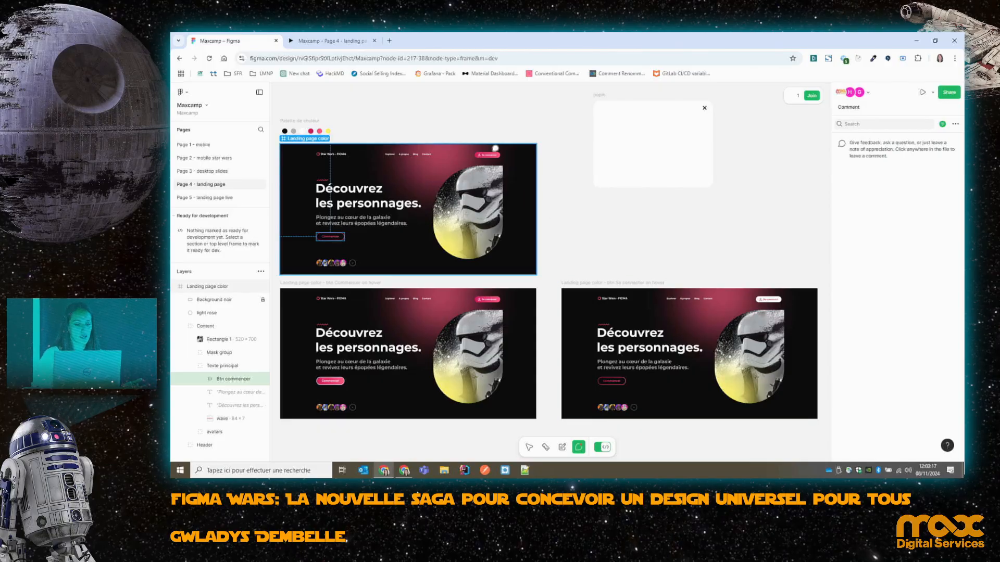
click(487, 153)
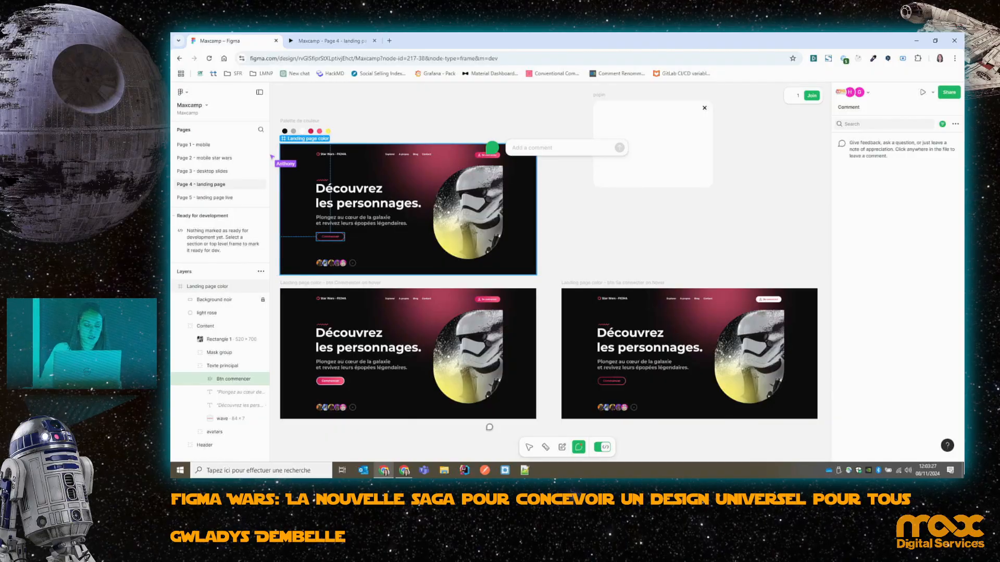
text(c'est trop beau)
key(Return)
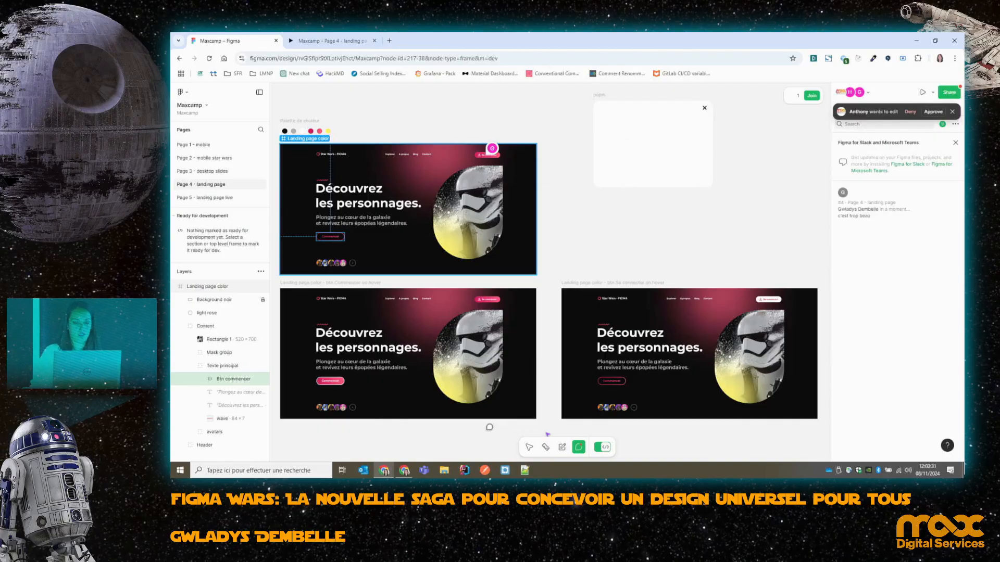